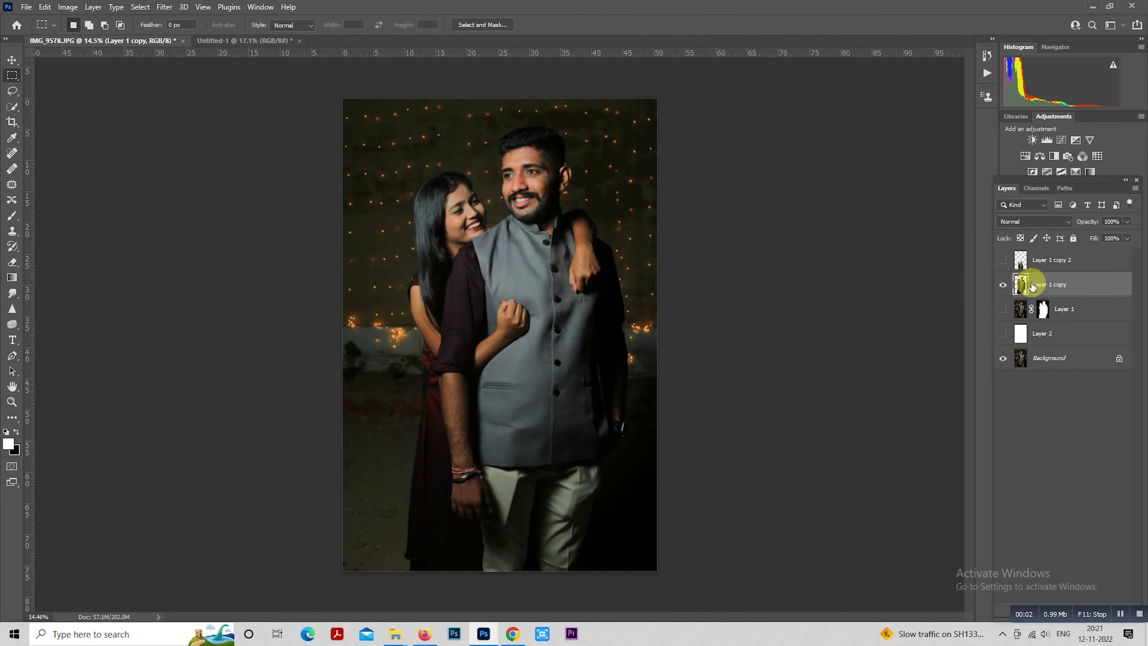
Drag the couple cutout into Untitled-1 and scale it to about 40% in the lower-right corner.
mouse_move(512, 294)
left_mouse_down()
mouse_move(307, 133)
mouse_move(607, 329)
left_mouse_up()
right_click(584, 247)
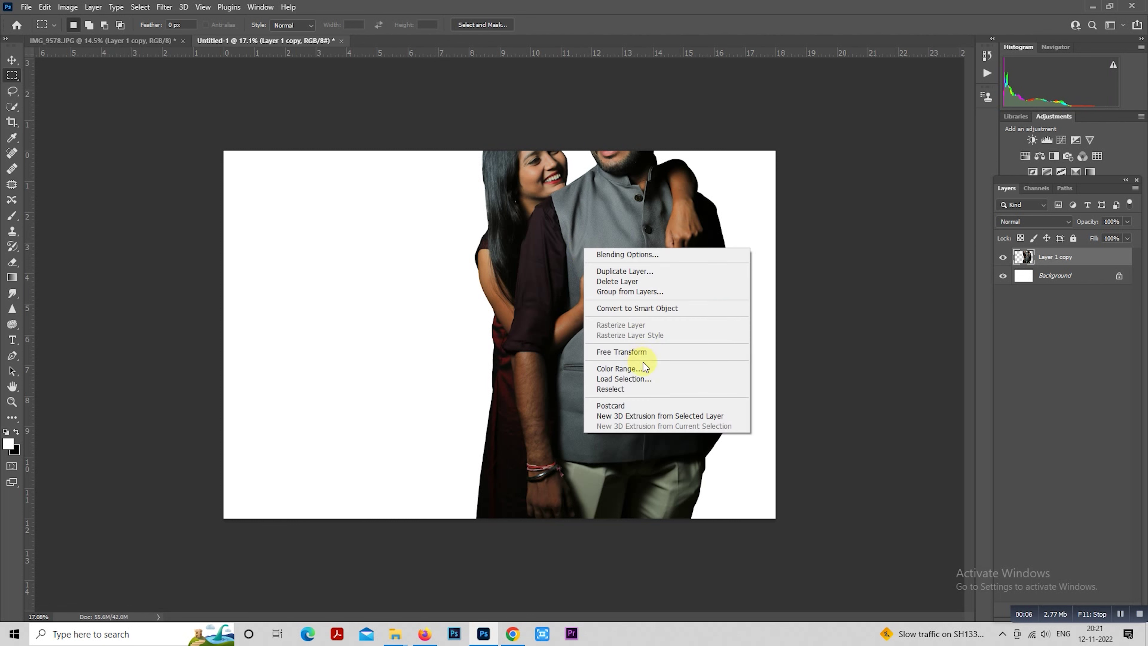
left_click(644, 349)
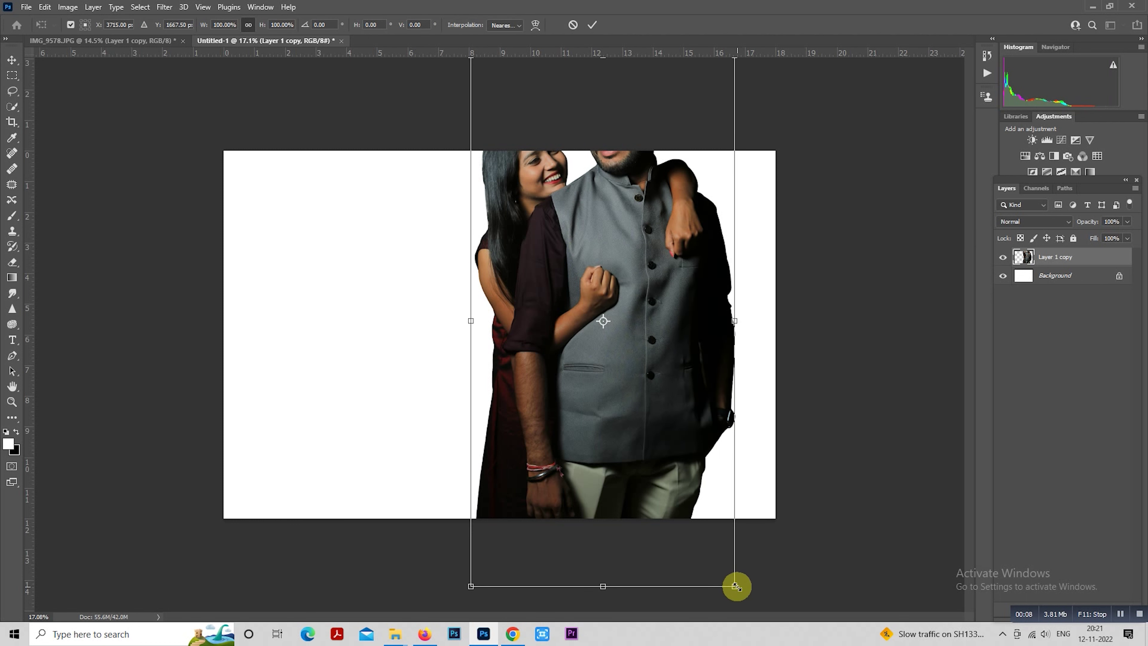
left_click_drag(736, 587, 623, 363)
mouse_move(577, 283)
left_mouse_down()
mouse_move(669, 464)
mouse_move(687, 470)
left_mouse_up()
left_click_drag(730, 243, 673, 330)
mouse_move(660, 383)
left_mouse_down()
mouse_move(692, 363)
mouse_move(682, 364)
left_mouse_up()
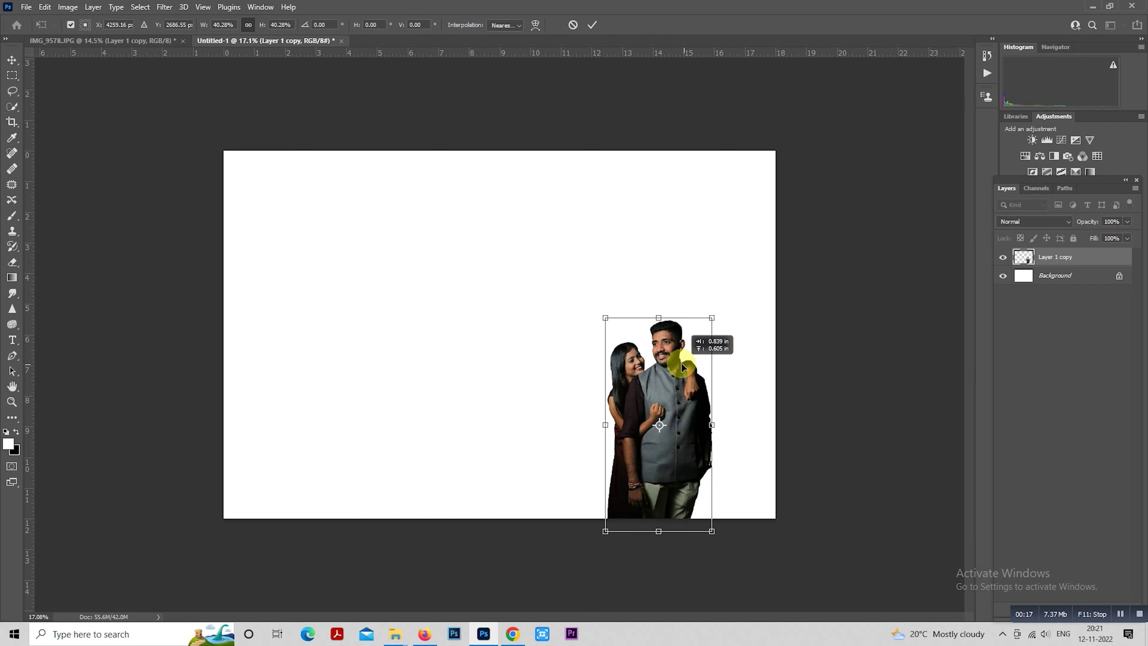
key("Return")
key("m")
scroll(666, 333, "down", 1)
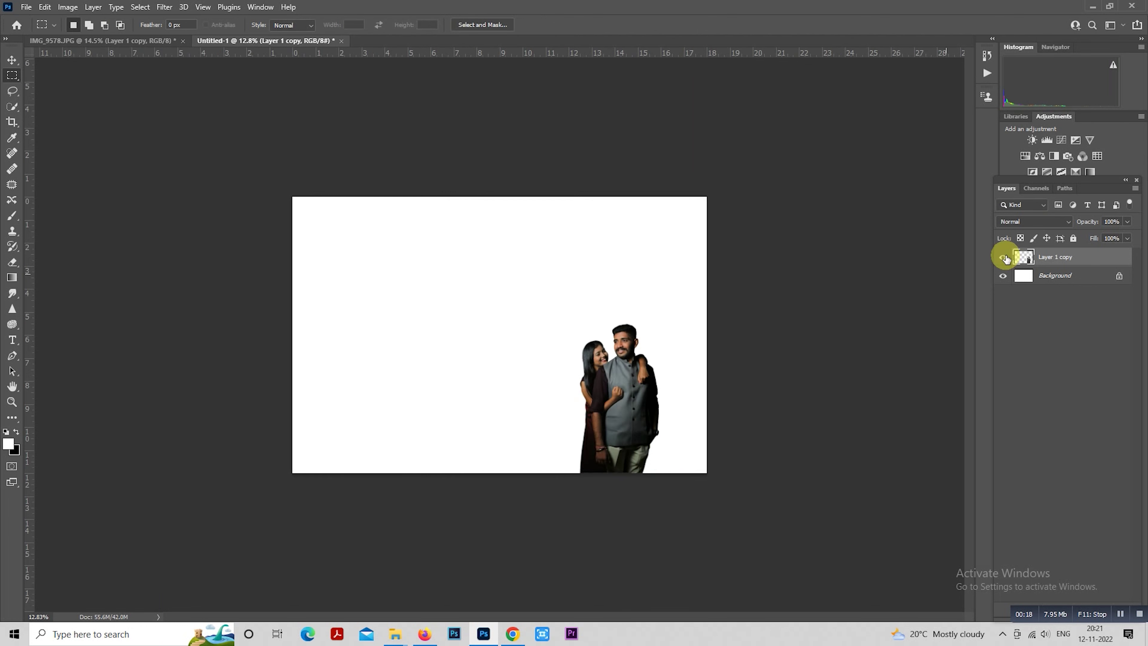
left_click(1068, 276)
mouse_move(395, 634)
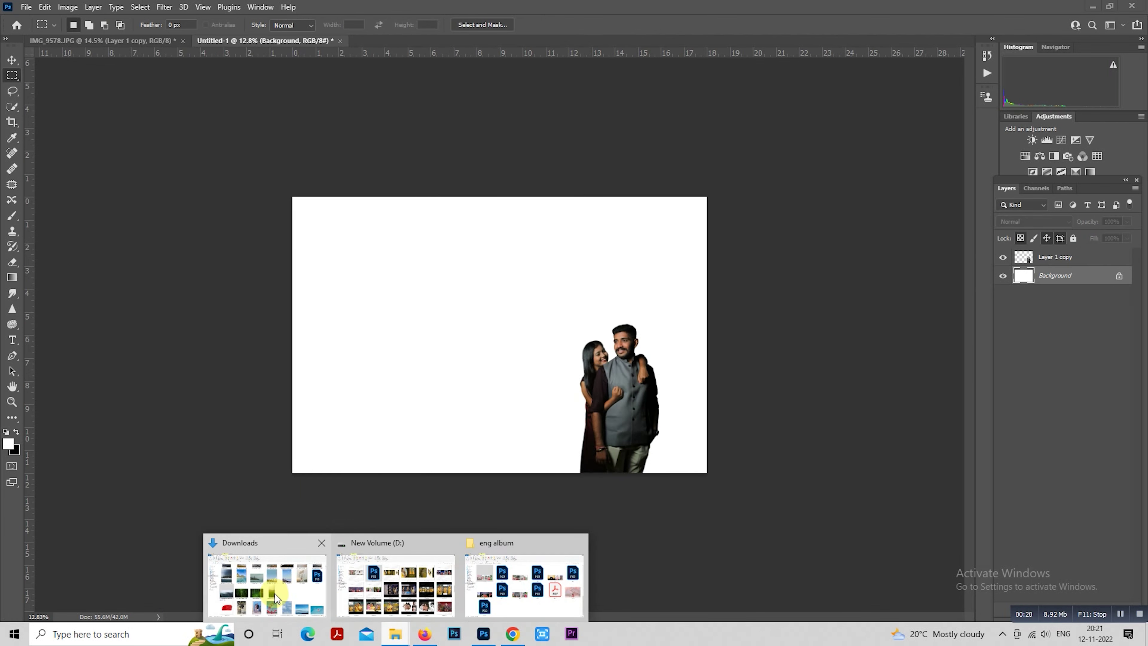
Place the misty forest photo from Downloads onto the canvas and scale it down.
left_click(275, 595)
left_click_drag(197, 395, 503, 407)
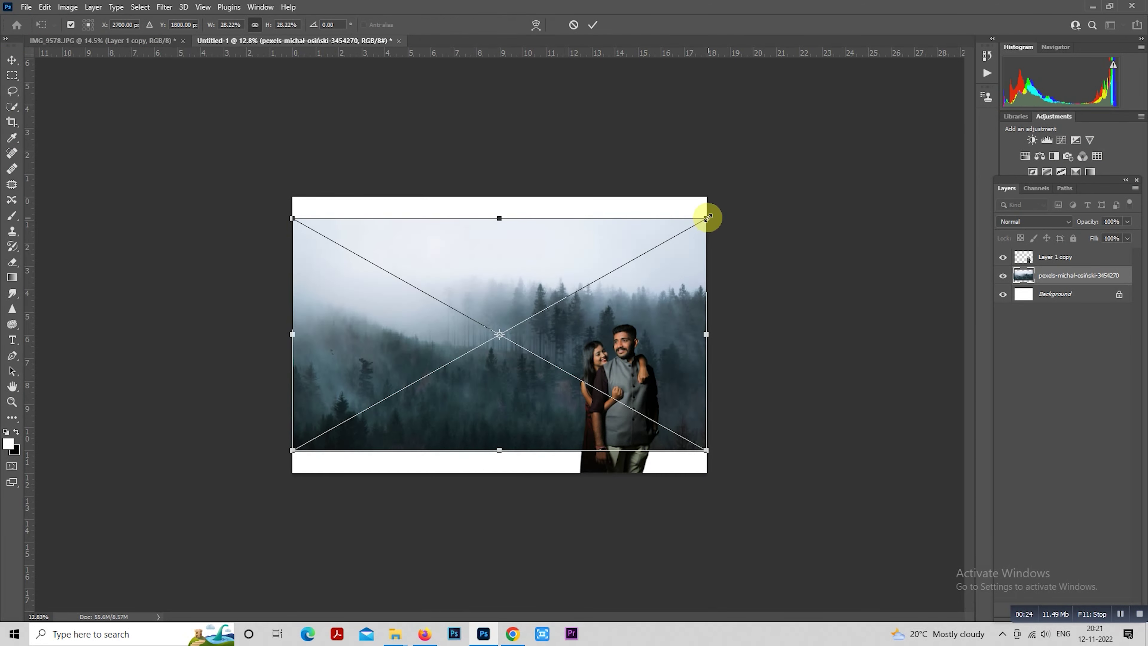
left_click_drag(707, 218, 658, 244)
left_click(1012, 276)
Rasterize and duplicate the forest layer, hide the original, nudge it down, and marquee the sky strip.
right_click(1040, 276)
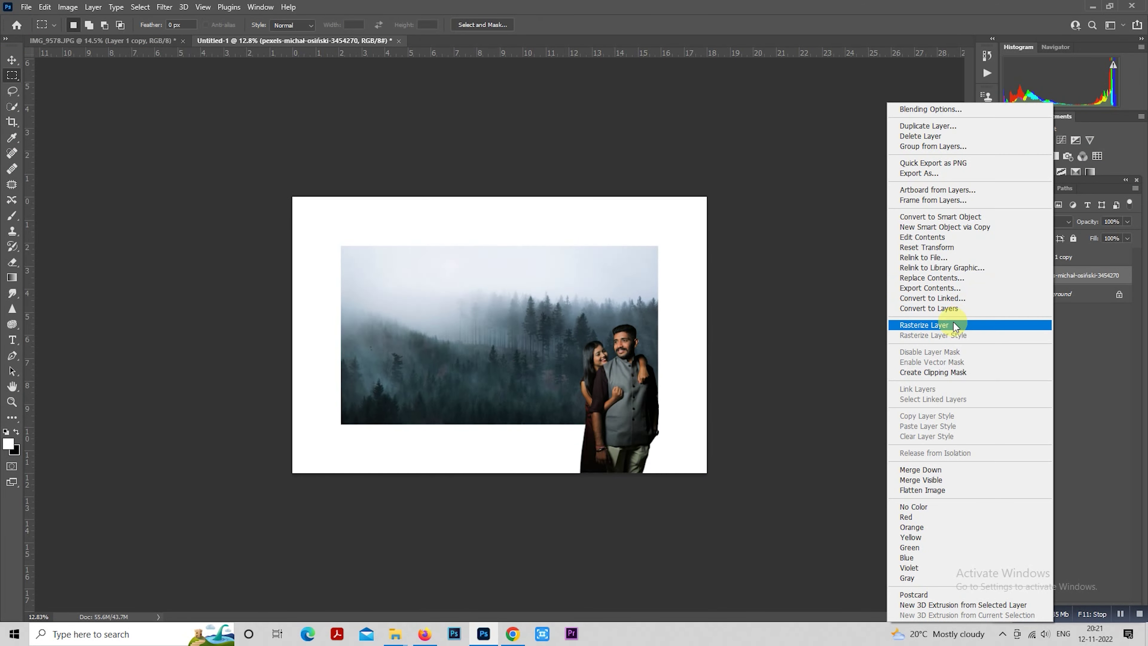
left_click(953, 324)
key("ctrl+j")
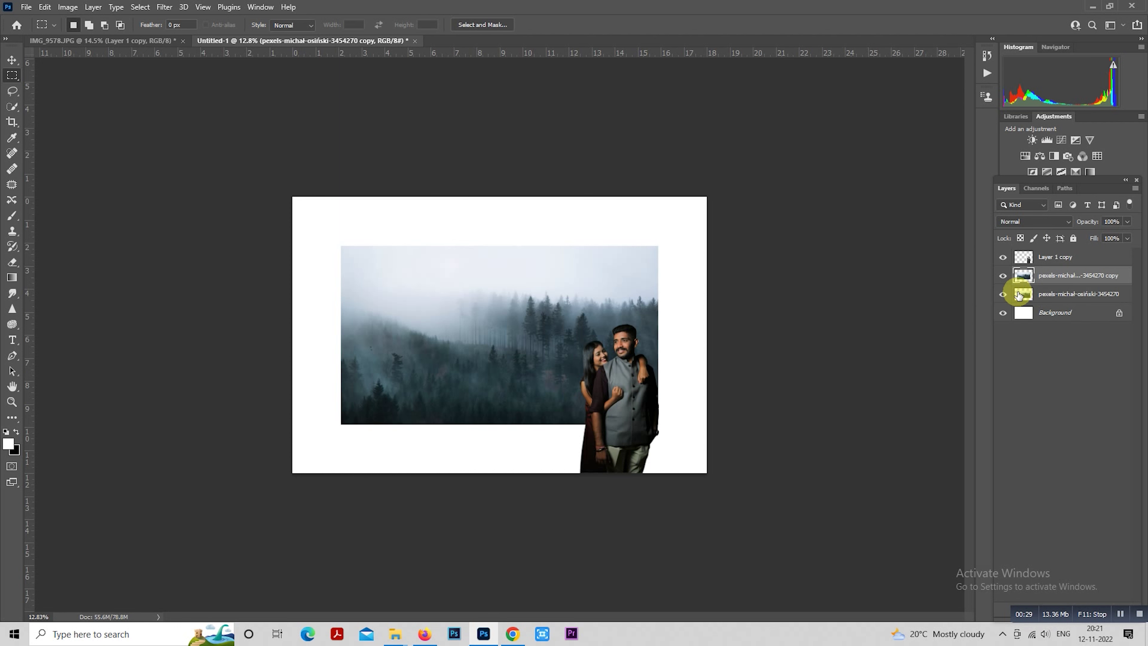
left_click(997, 294)
left_click_drag(478, 297, 478, 315)
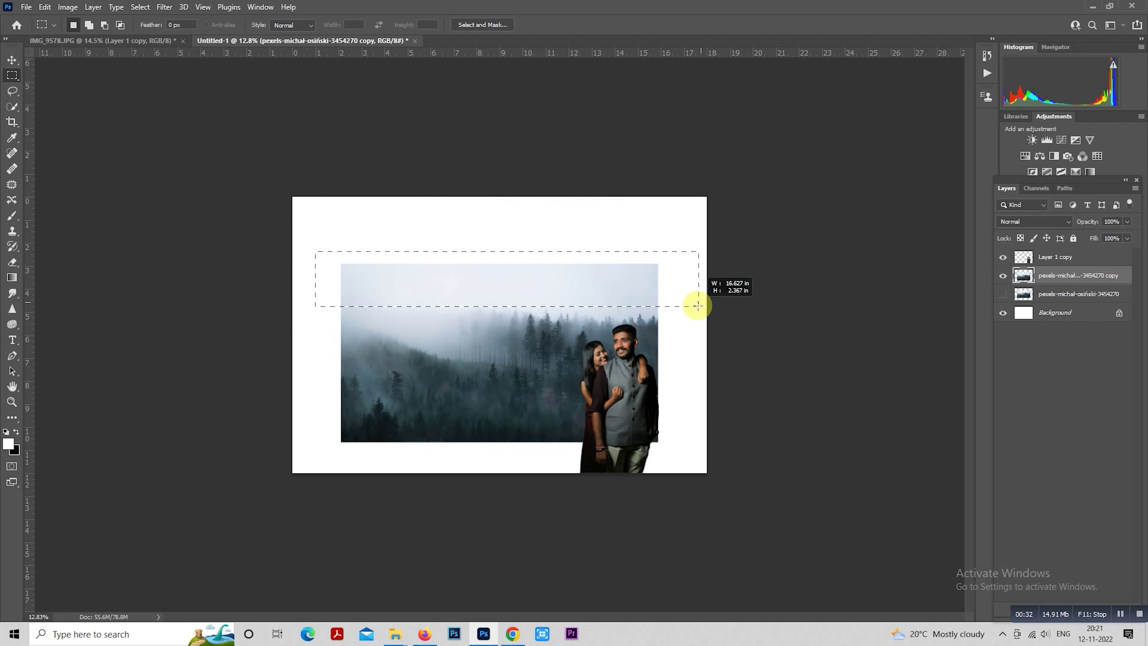
left_click_drag(329, 256, 698, 303)
Stretch the selected sky strip upward to make the sky taller, then deselect.
scroll(542, 308, "down", 1)
right_click(523, 285)
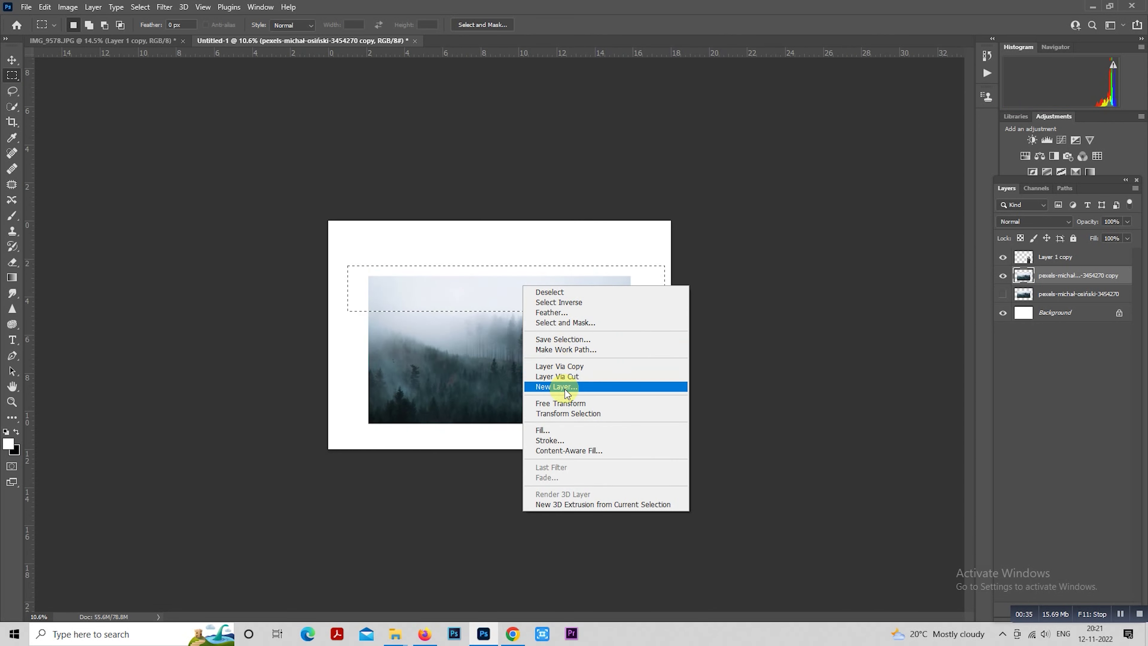
left_click(565, 402)
left_click_drag(502, 273, 505, 199)
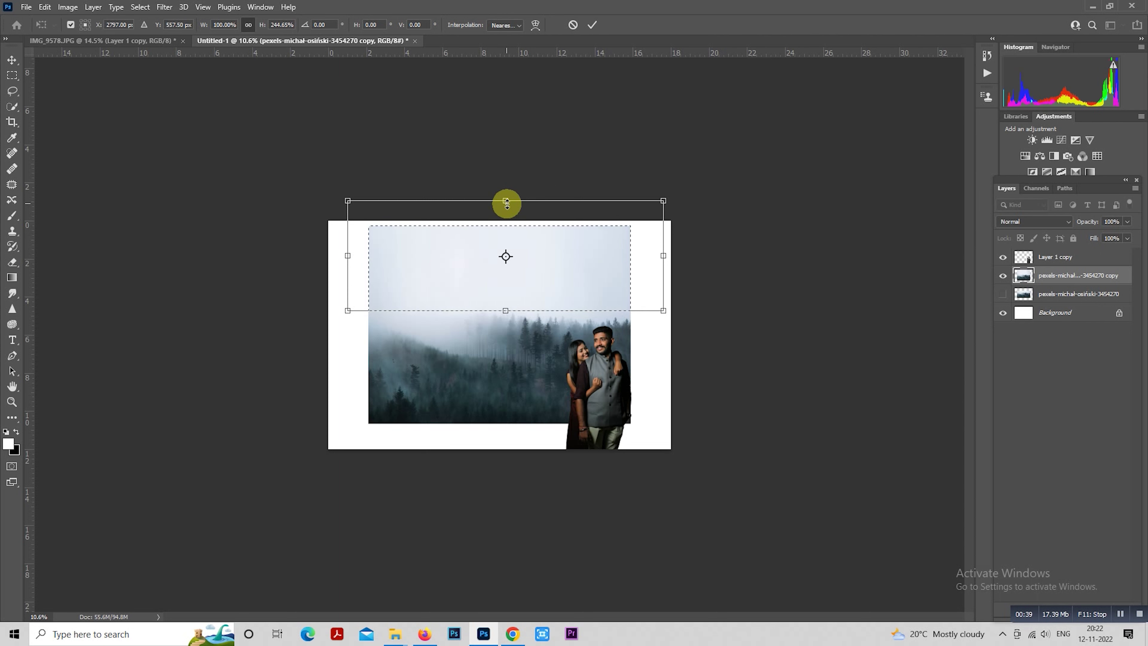
key("Return")
key("ctrl+d")
scroll(556, 280, "up", 1)
scroll(556, 280, "up", 1)
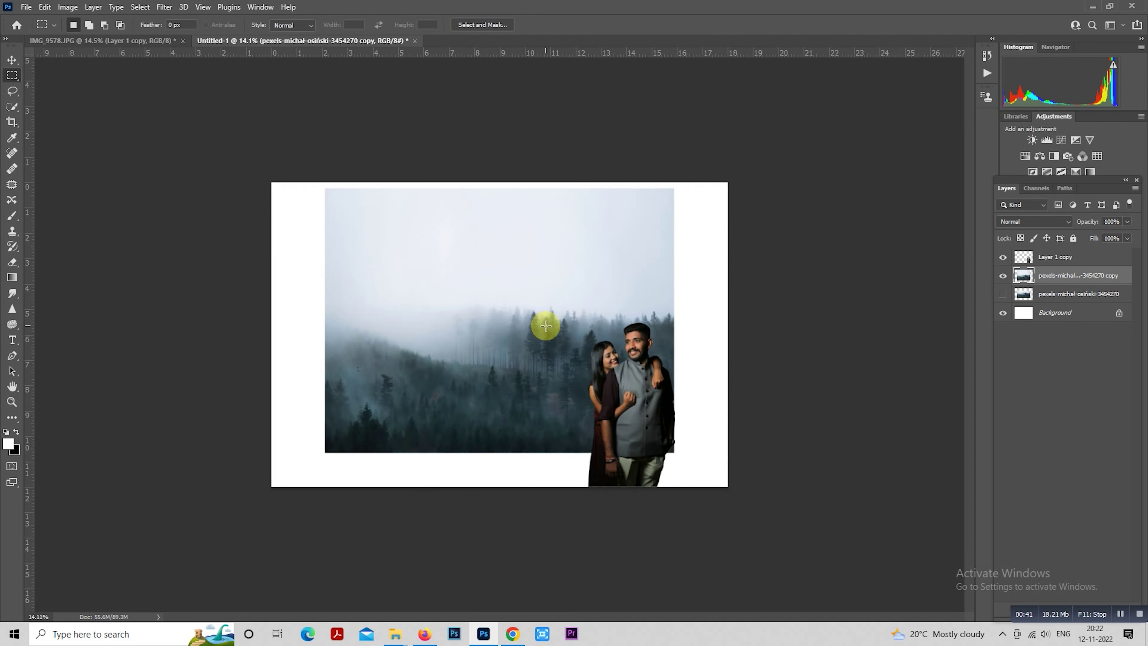
Enlarge the forest layer to about 194%, flip it horizontally, and shift it left.
right_click(536, 296)
left_click(618, 400)
scroll(594, 390, "down", 1)
scroll(638, 440, "down", 1)
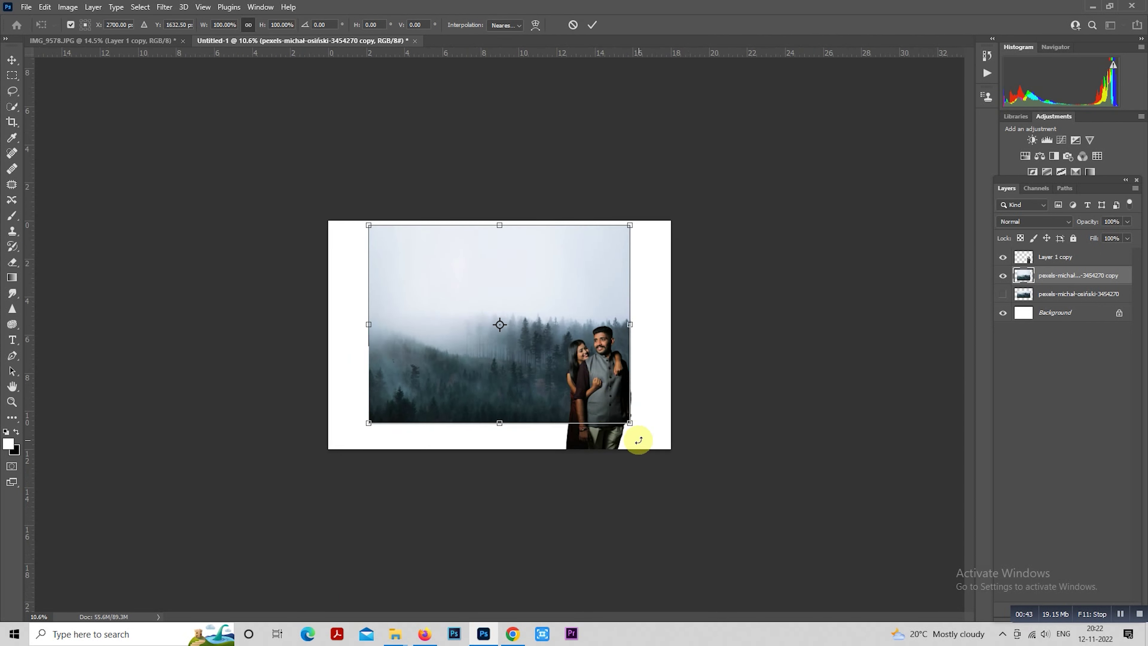
left_click_drag(631, 422, 685, 428)
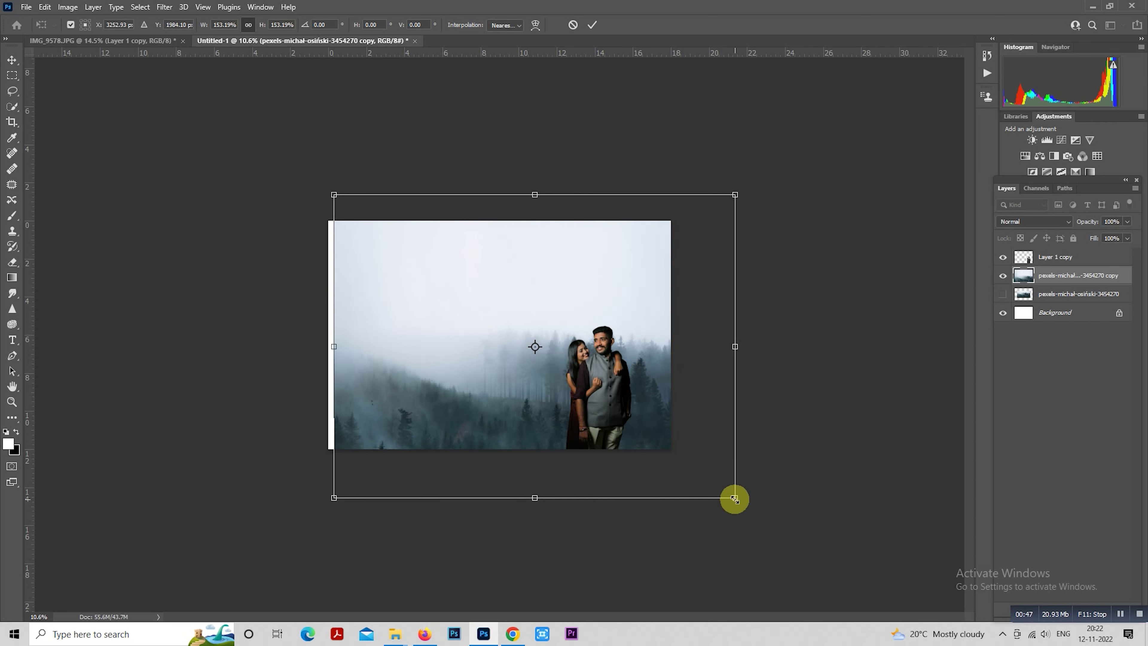
left_click_drag(734, 498, 843, 566)
left_click_drag(790, 498, 786, 460)
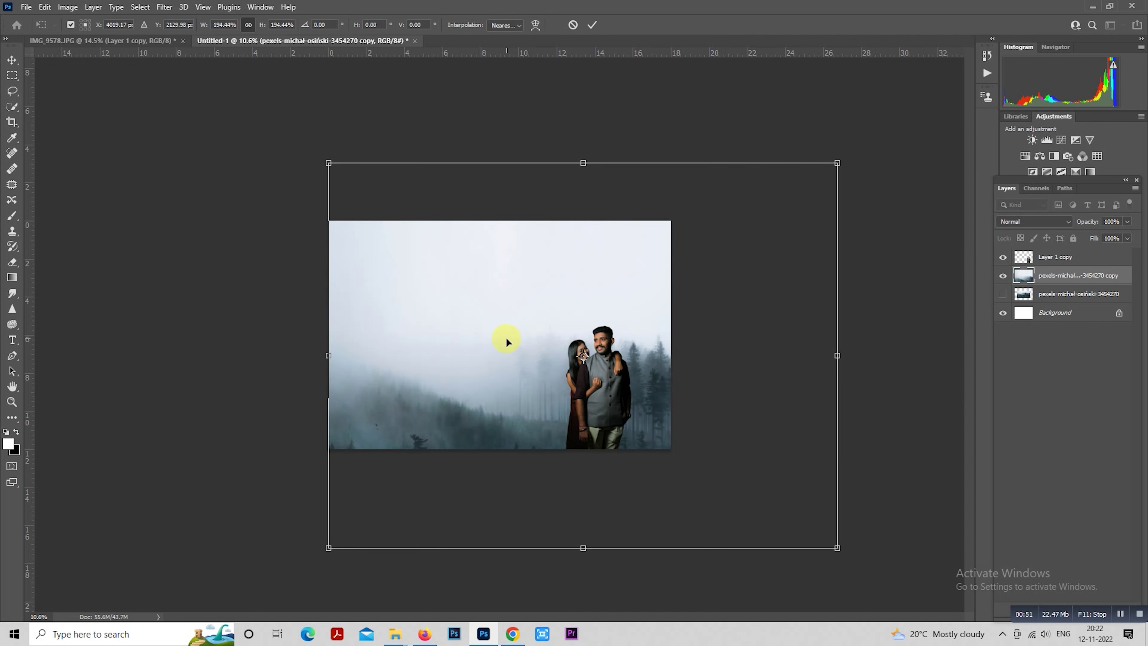
right_click(599, 281)
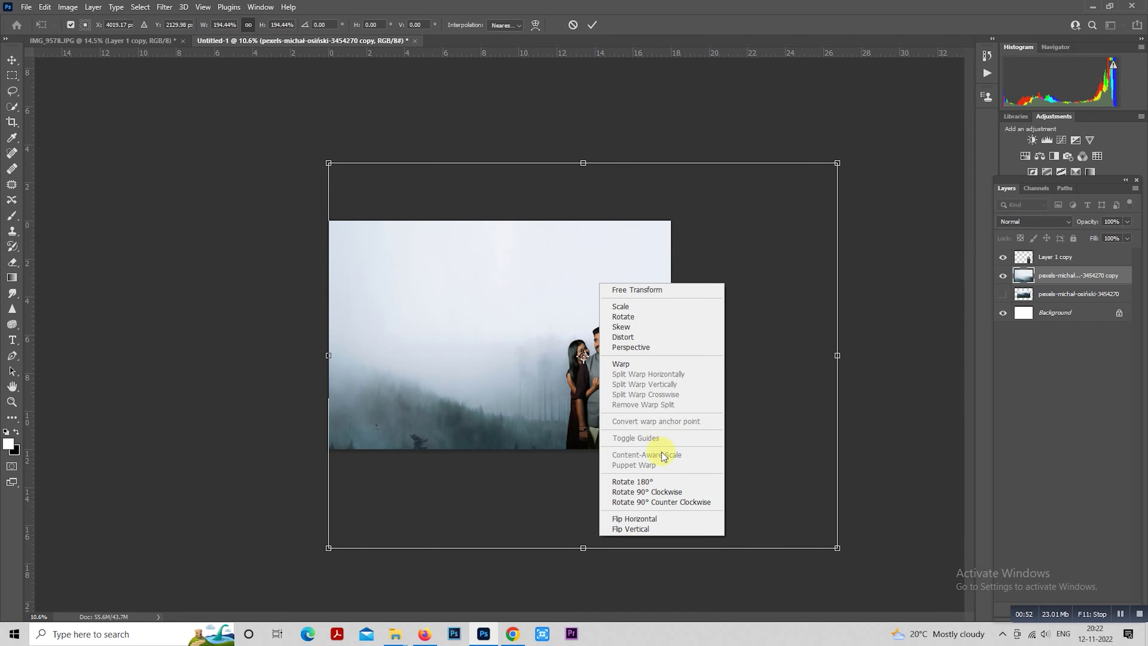
left_click(660, 518)
left_click_drag(772, 403, 609, 398)
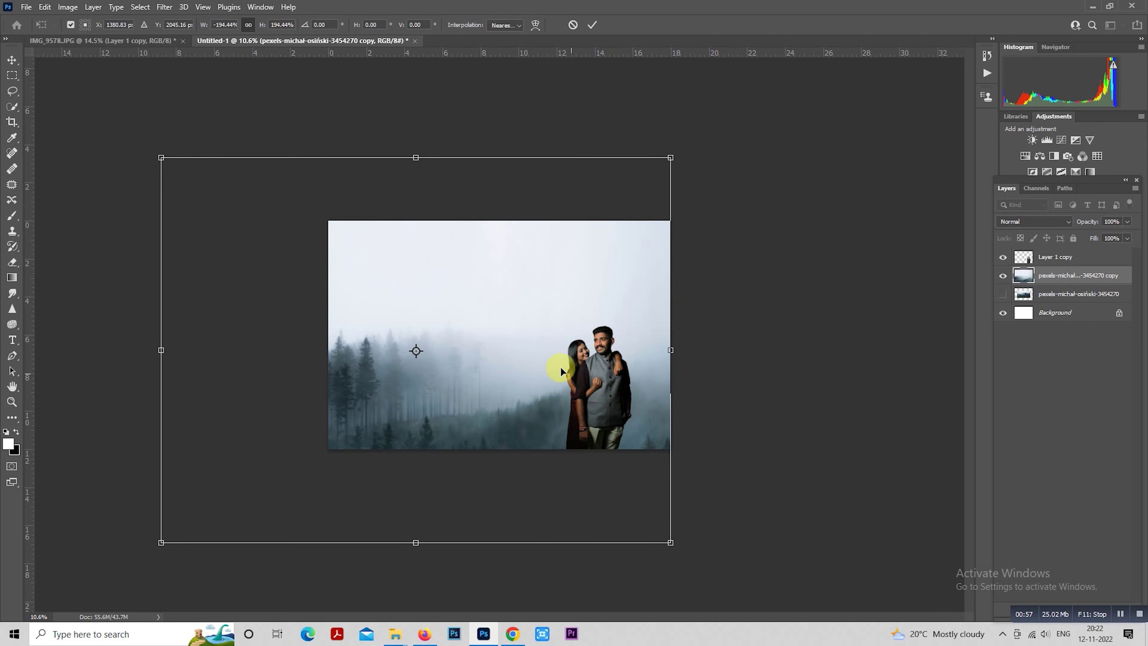
Rescale the forest to about 209%, flip it back, and position it to fill the canvas.
right_click(542, 354)
left_click(500, 328)
mouse_move(667, 159)
left_mouse_down()
mouse_move(689, 156)
mouse_move(666, 169)
left_mouse_up()
left_click_drag(577, 224, 584, 224)
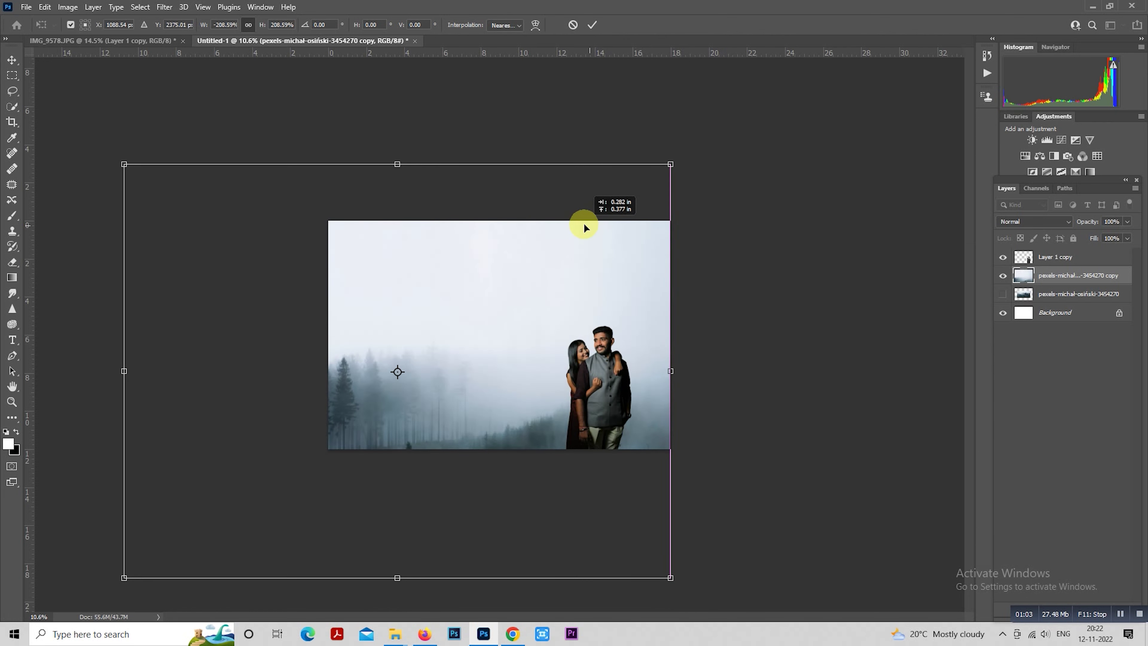
right_click(548, 298)
left_click(615, 535)
left_click_drag(510, 348, 632, 353)
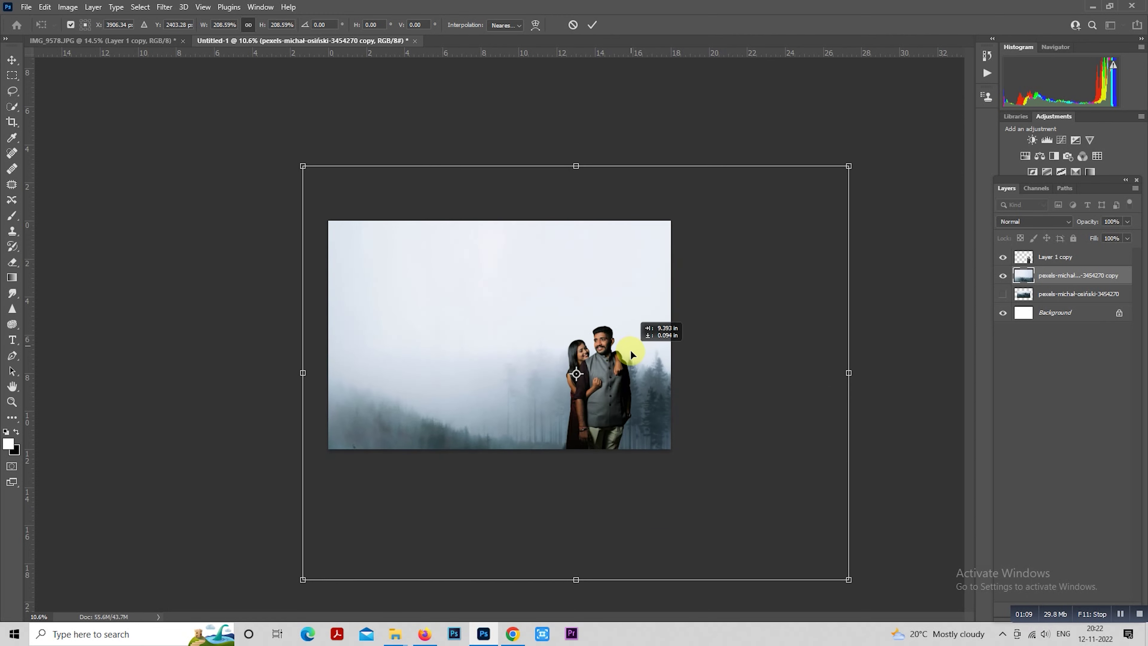
left_click_drag(632, 353, 624, 336)
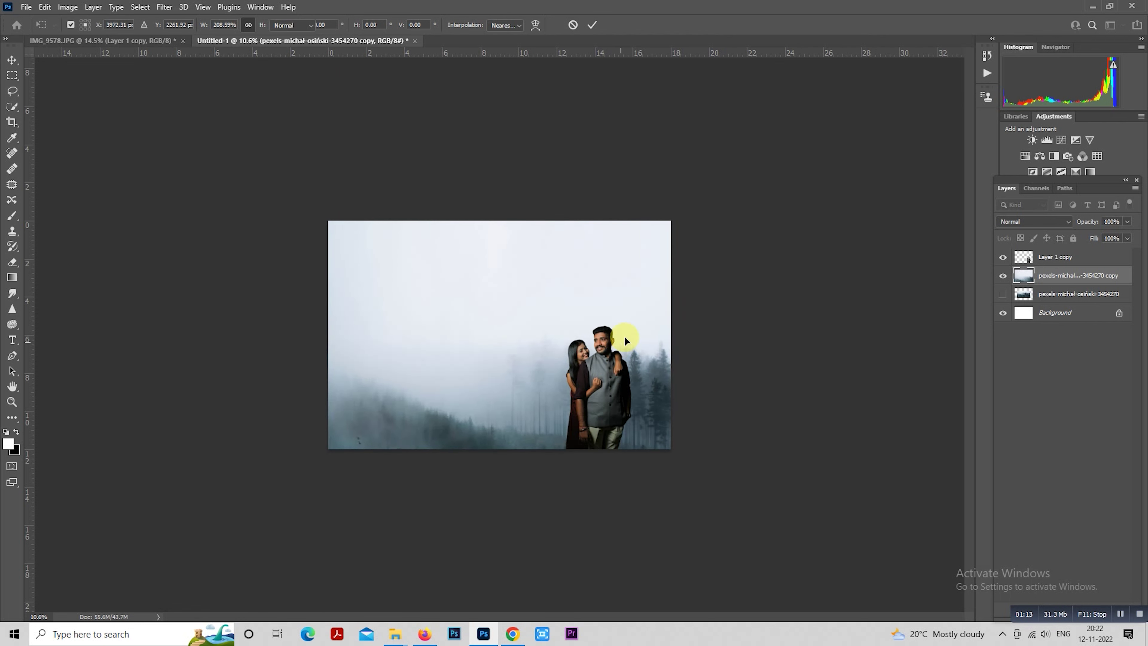
key("Return")
Scale the couple layer to about 90.5% and resettle it at the lower right of the forest.
scroll(641, 303, "up", 3)
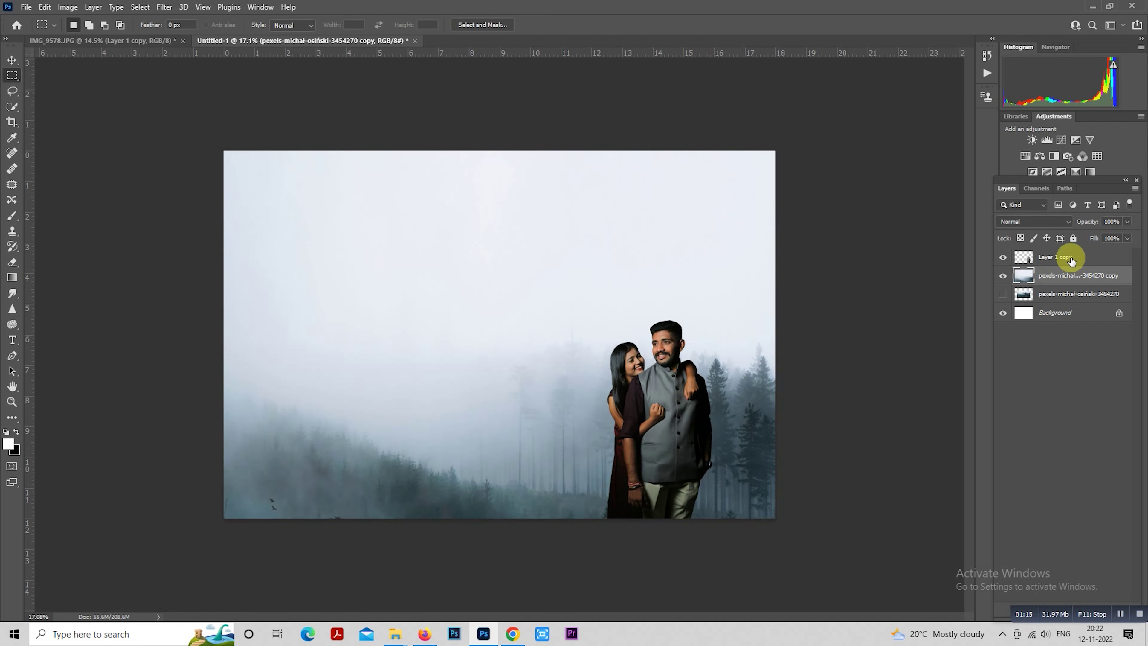
left_click(1071, 262)
right_click(615, 359)
left_click(665, 468)
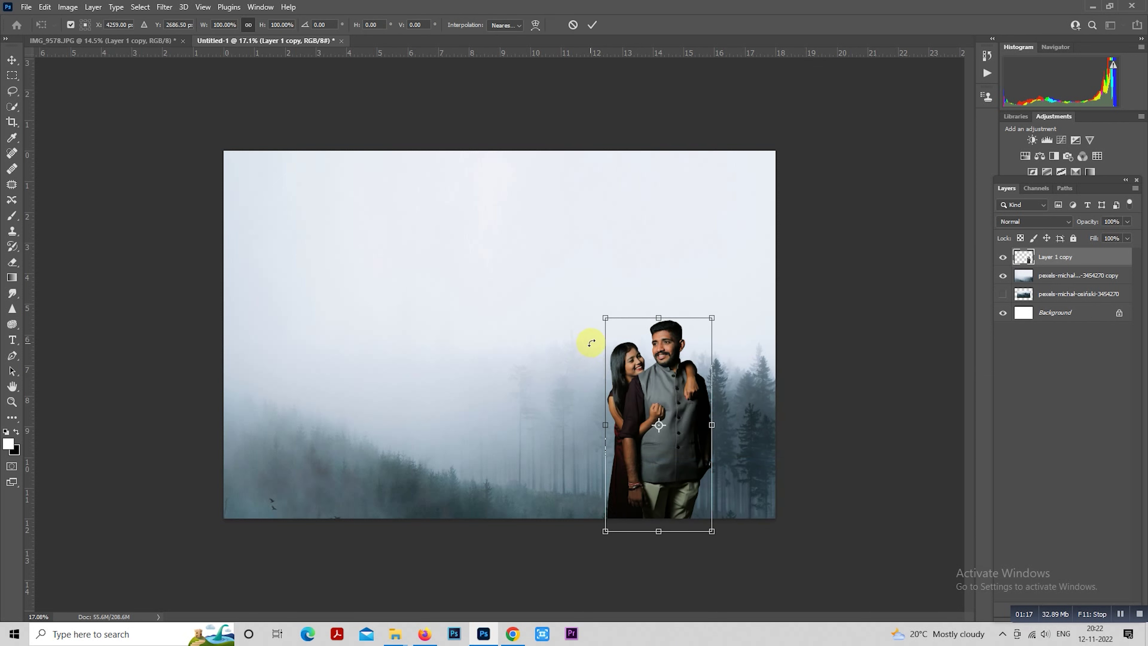
left_click_drag(601, 319, 629, 356)
key("ctrl+z")
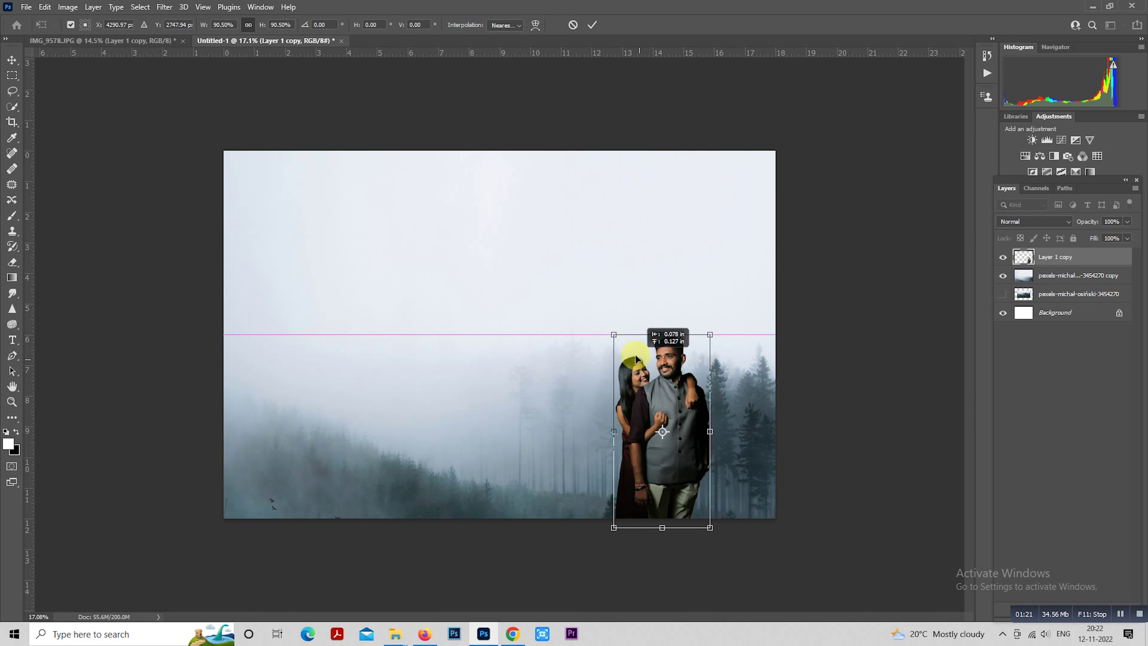
left_click_drag(630, 355, 628, 355)
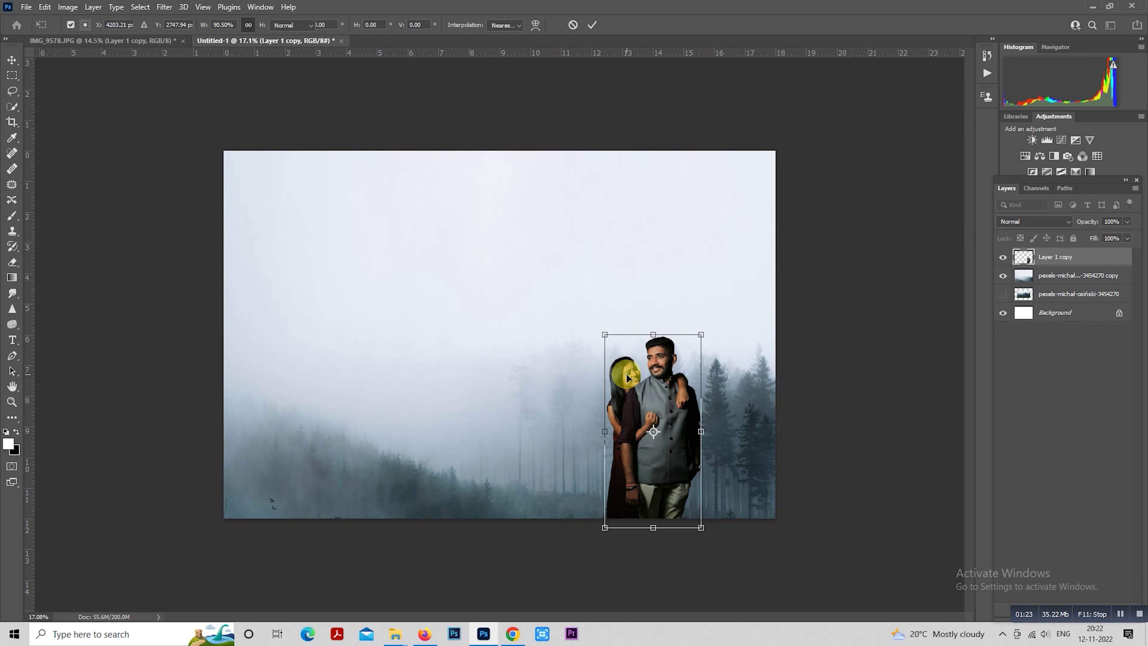
key("Return")
key("m")
scroll(626, 374, "down", 1)
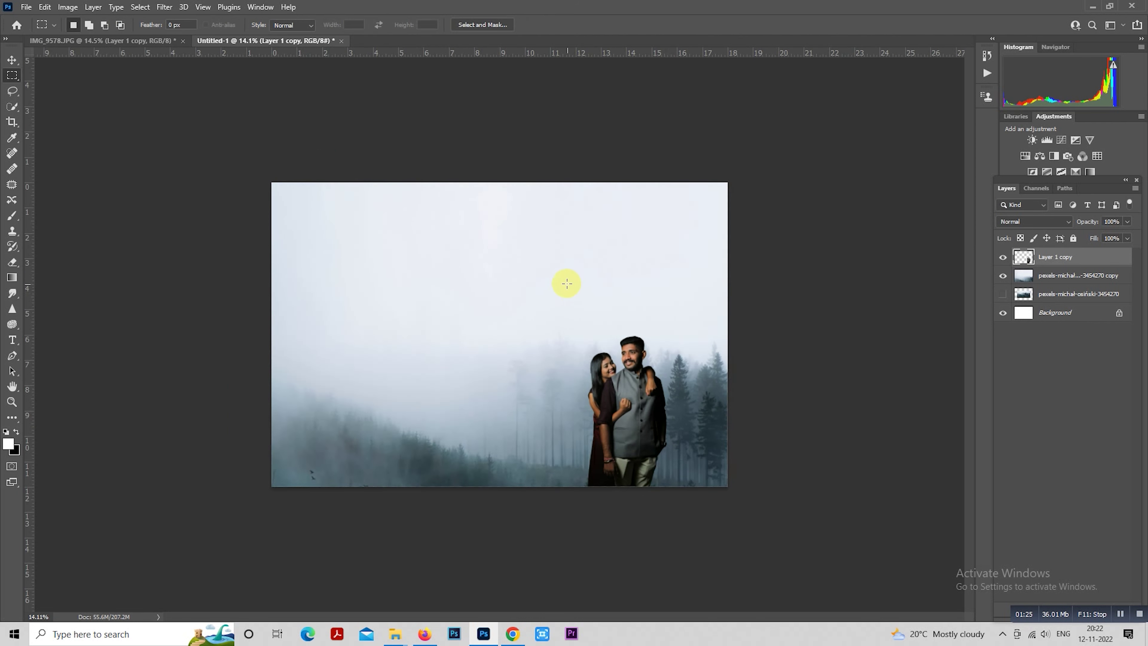
left_click(1071, 275)
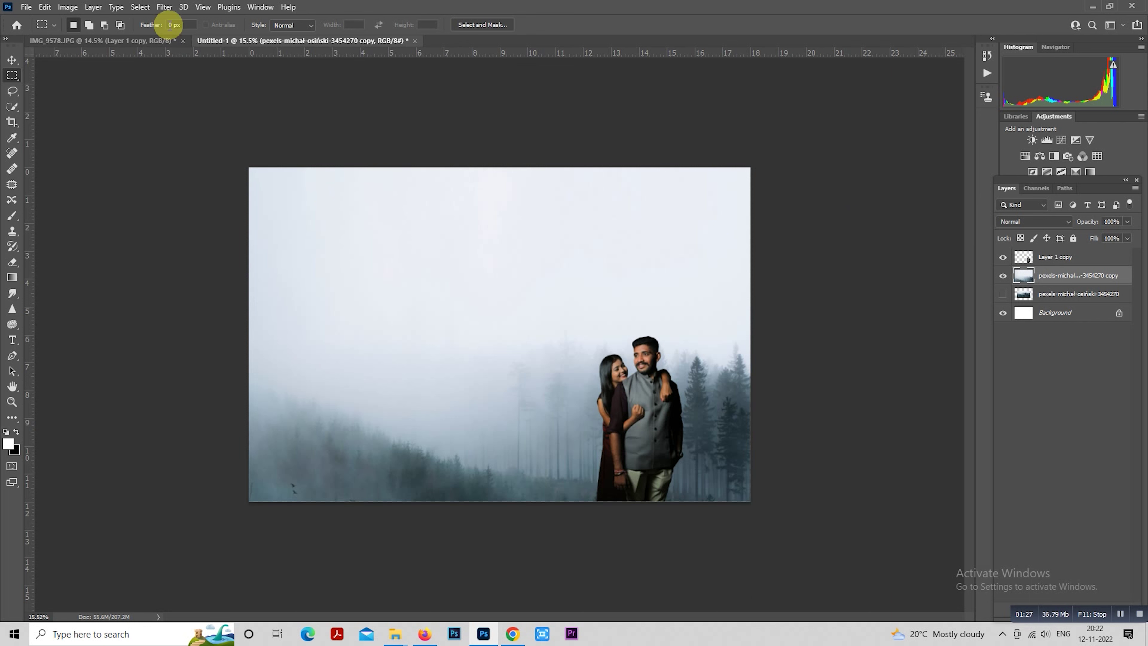
Apply a 16.6-pixel Gaussian Blur to the forest fog layer.
left_click(164, 7)
mouse_move(232, 171)
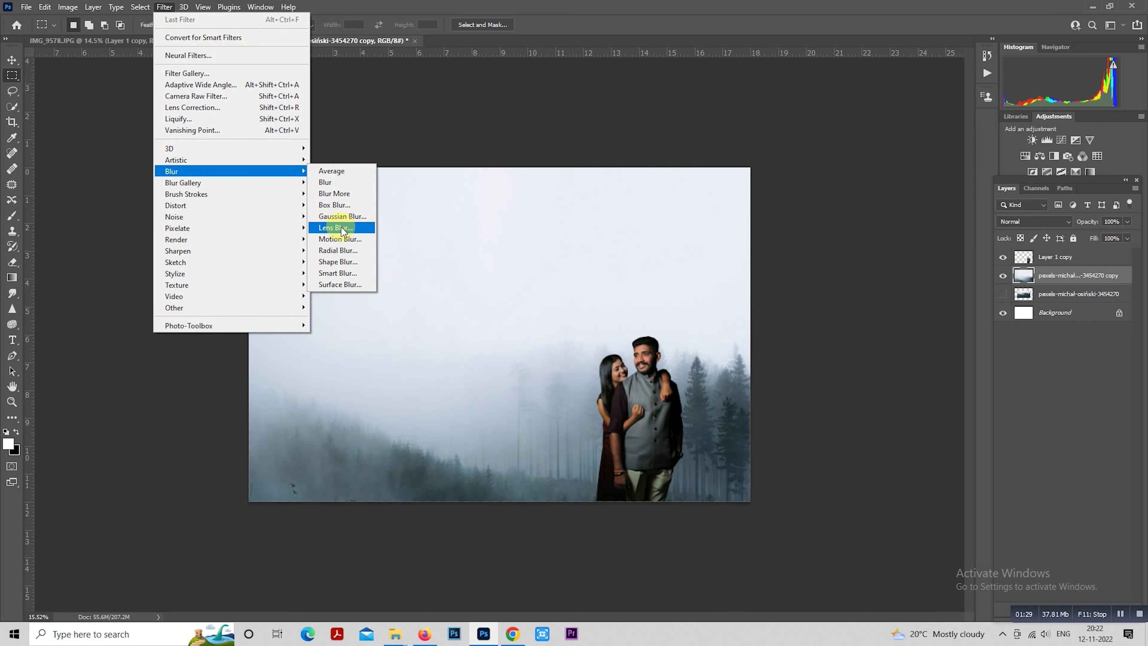
left_click(342, 217)
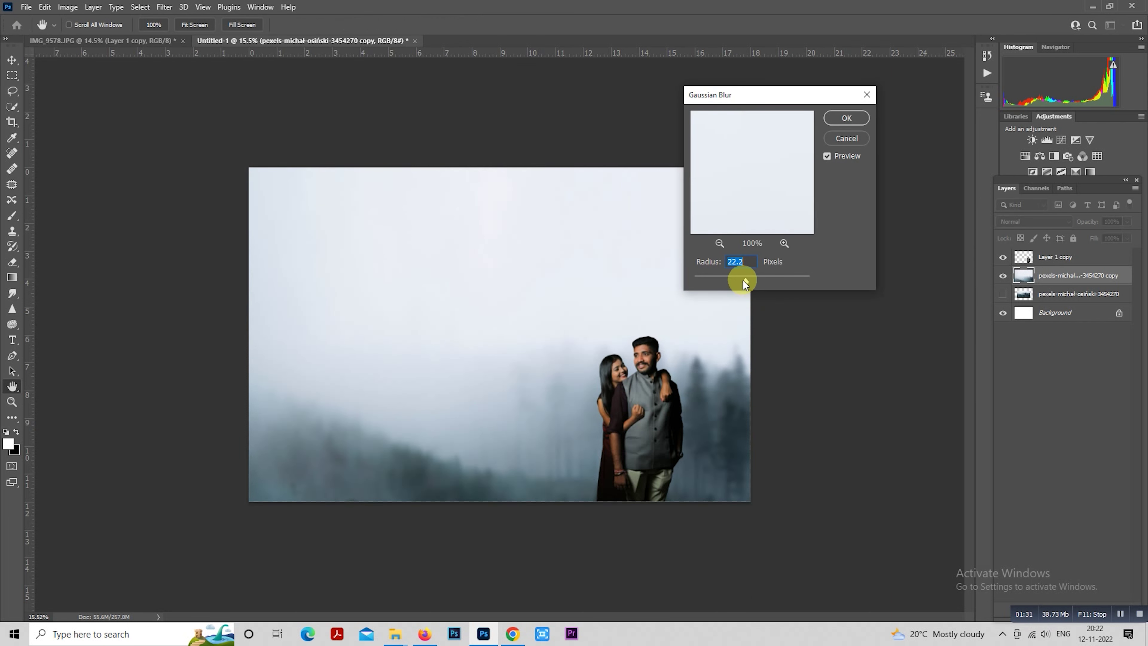
left_click(827, 157)
left_click(845, 117)
Duplicate the couple layer with Ctrl+J.
key("m")
key("ctrl+plus")
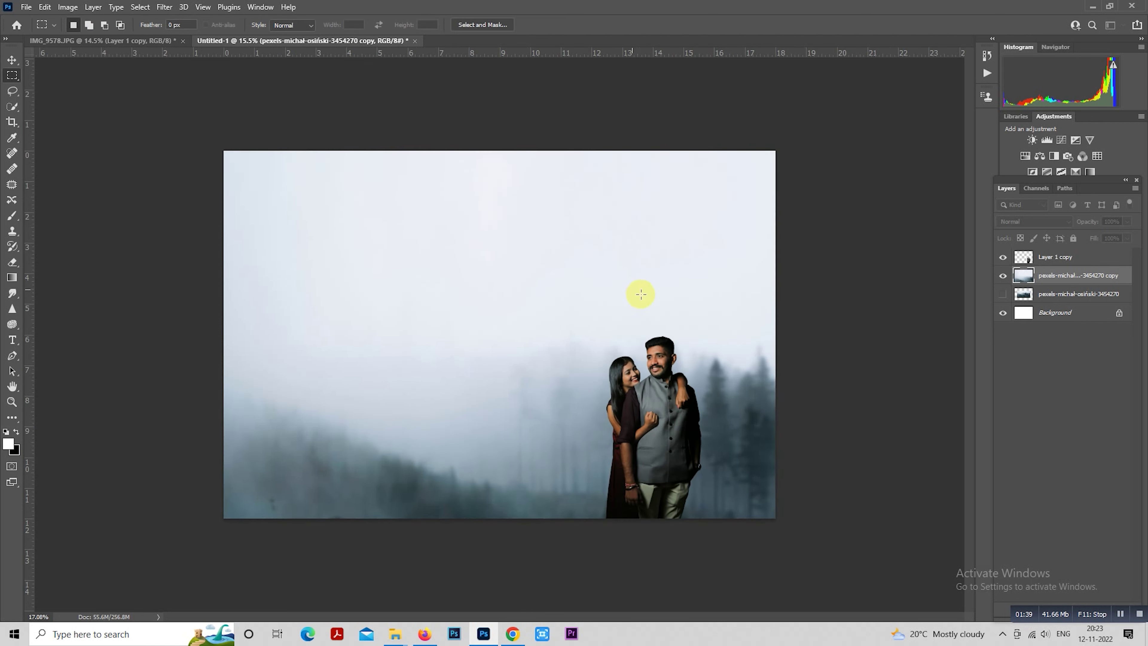
left_click(1051, 257)
key("ctrl+j")
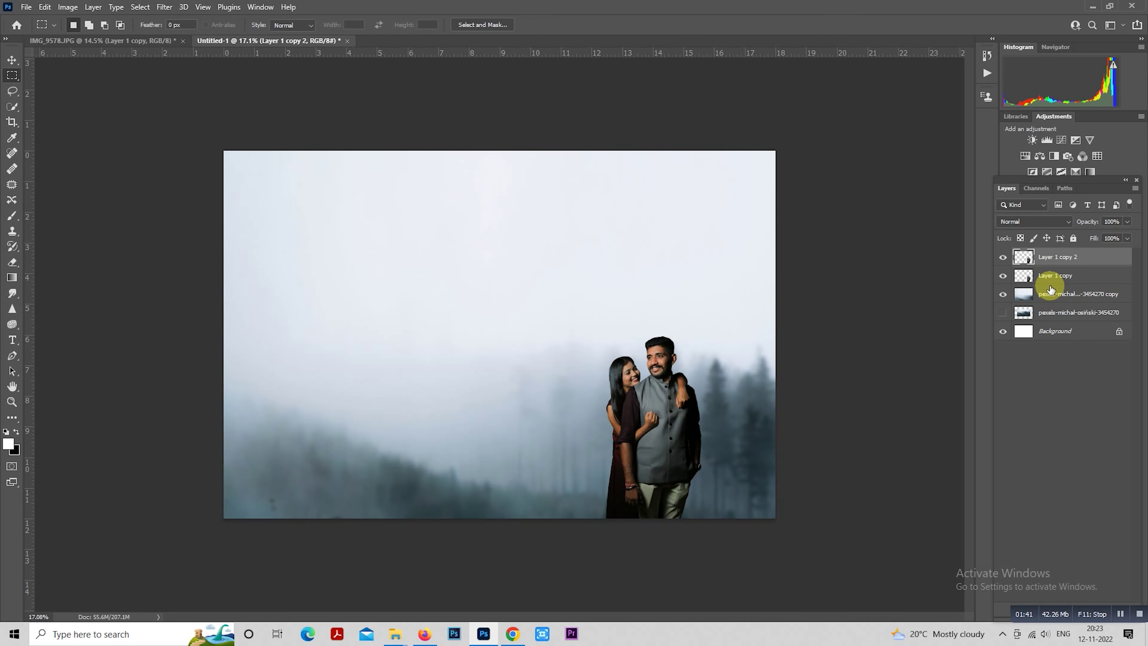
Move the couple copy up-left, copy it onto a new Layer 1, and hide Layer 1 copy.
left_click(1051, 275)
key("ctrl+minus")
left_click_drag(1061, 295, 1014, 303)
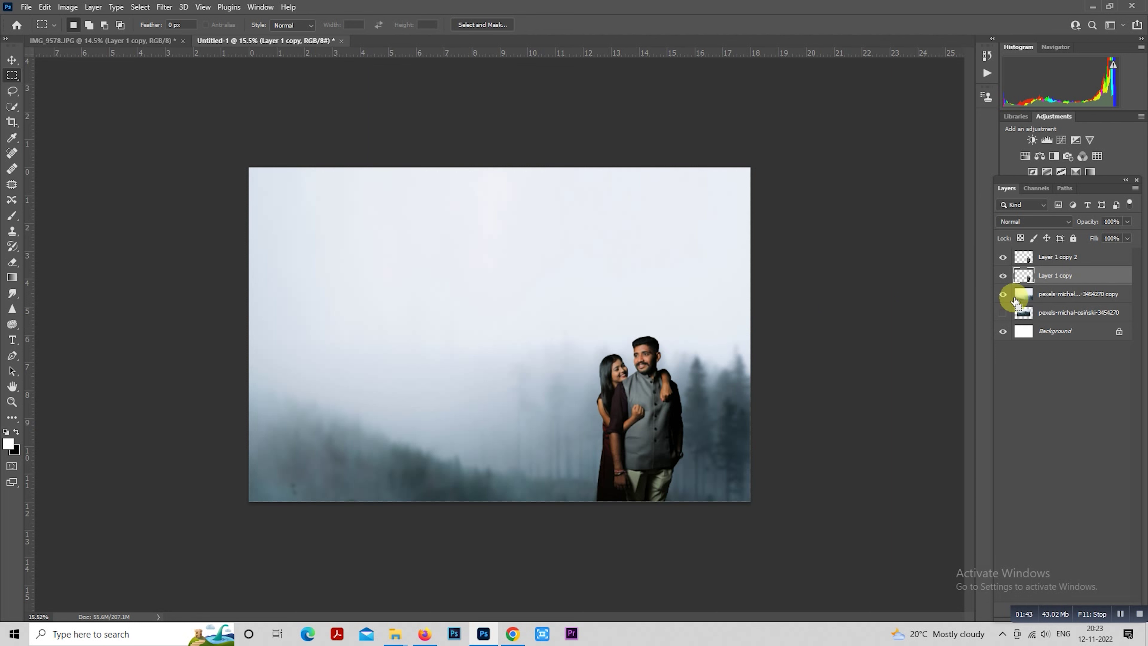
left_click_drag(647, 419, 531, 357)
scroll(485, 318, "down", 1)
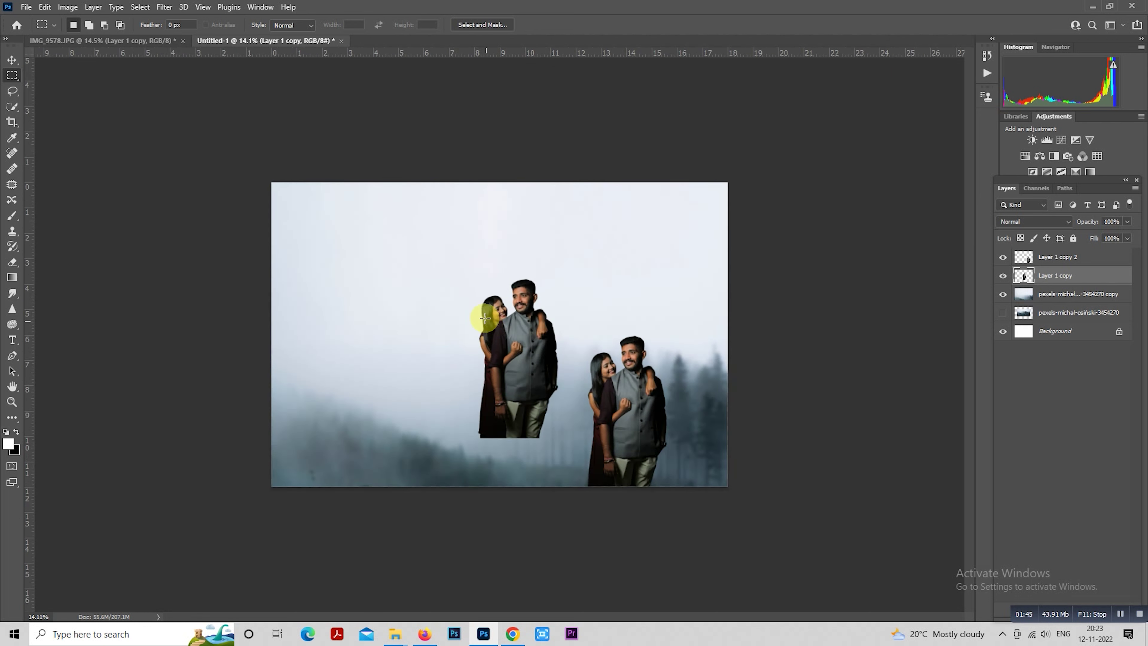
left_click_drag(448, 261, 579, 369)
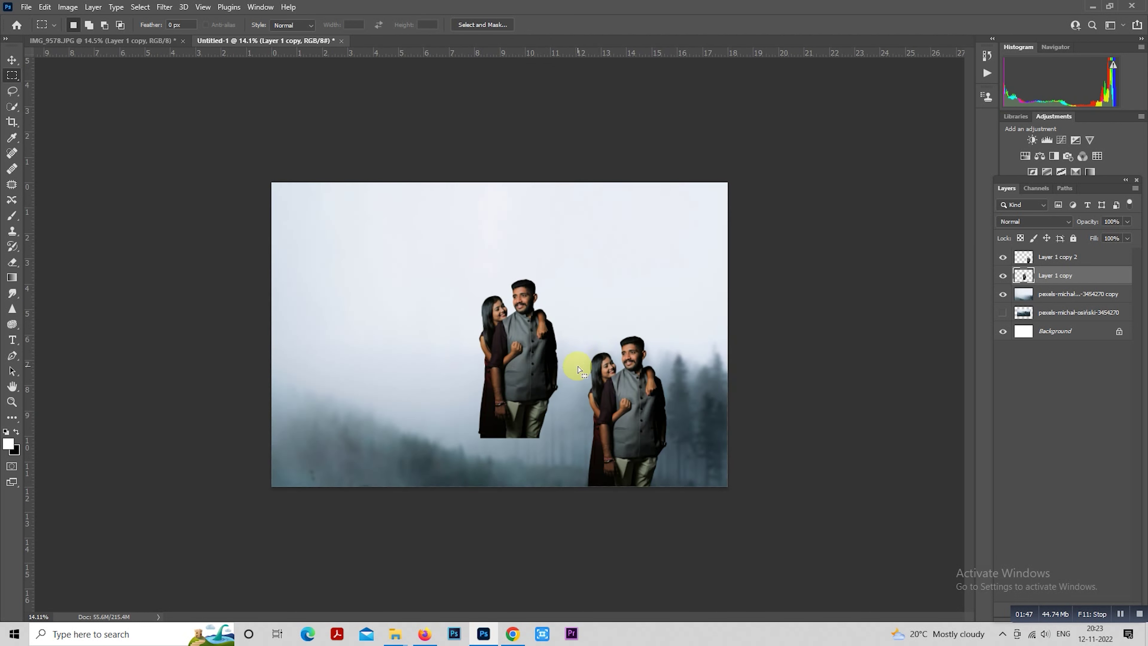
key("ctrl+j")
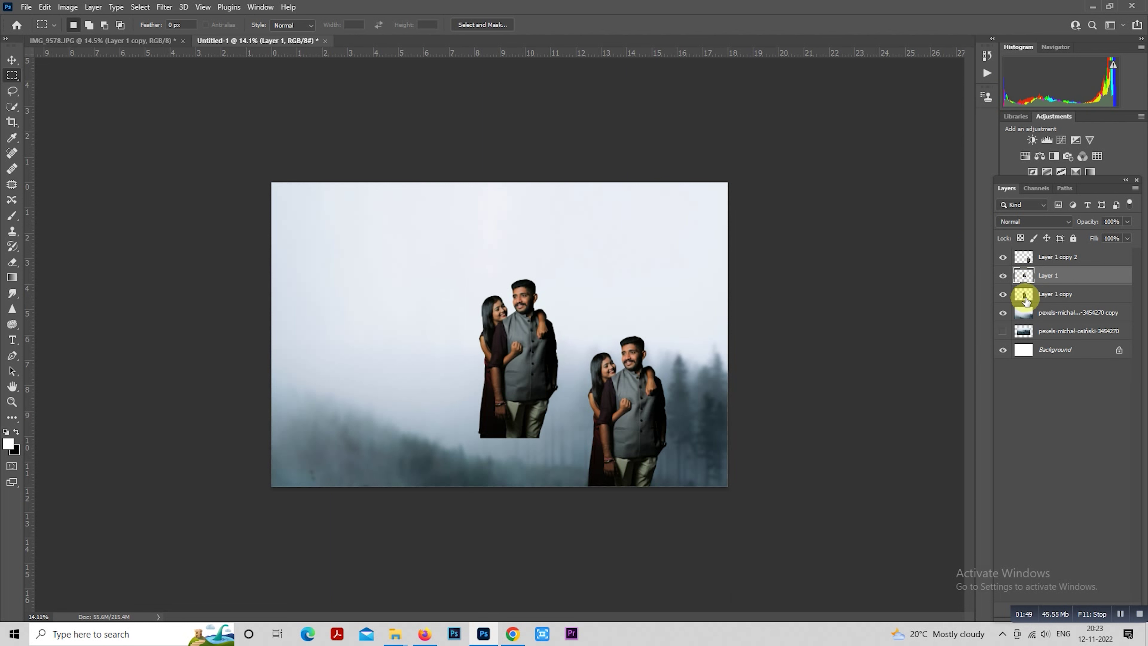
left_click(1054, 294)
left_click(1003, 294)
scroll(482, 370, "down", 1)
Enlarge the Layer 1 couple to about 349% and position it across the left and centre.
right_click(474, 357)
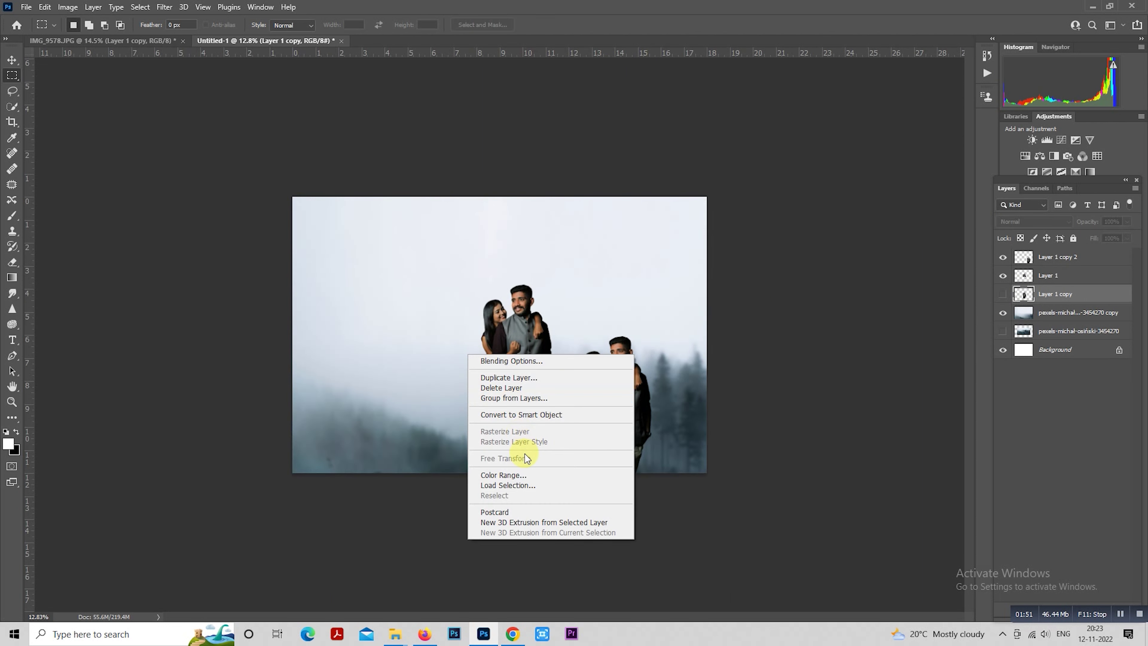
left_click(692, 328)
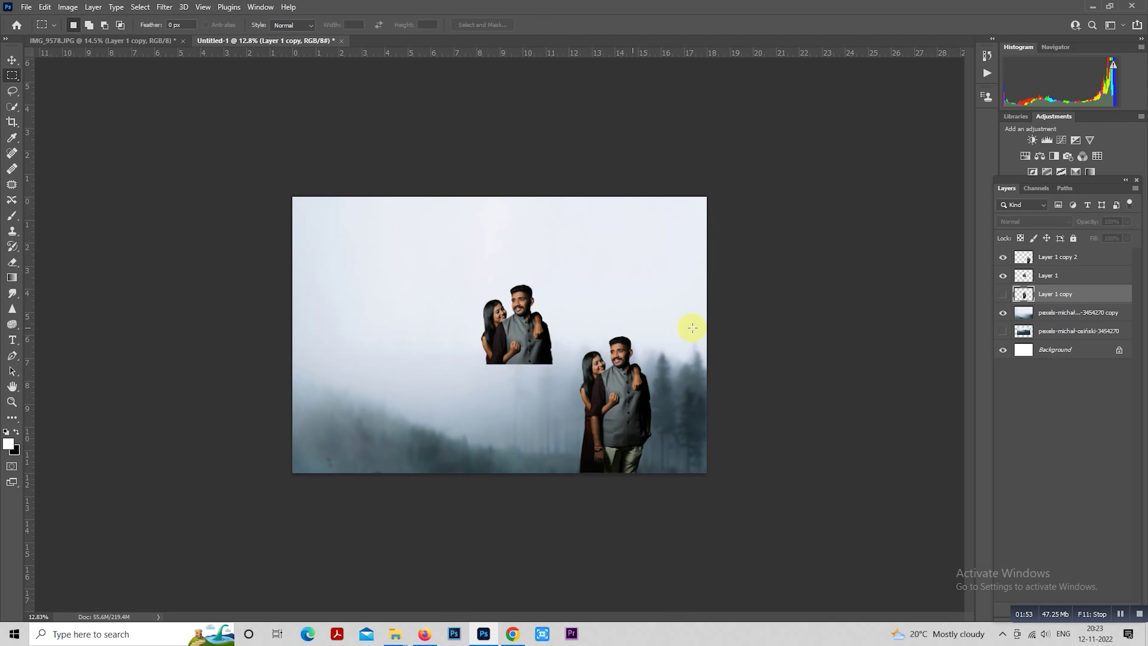
left_click(1042, 279)
right_click(437, 308)
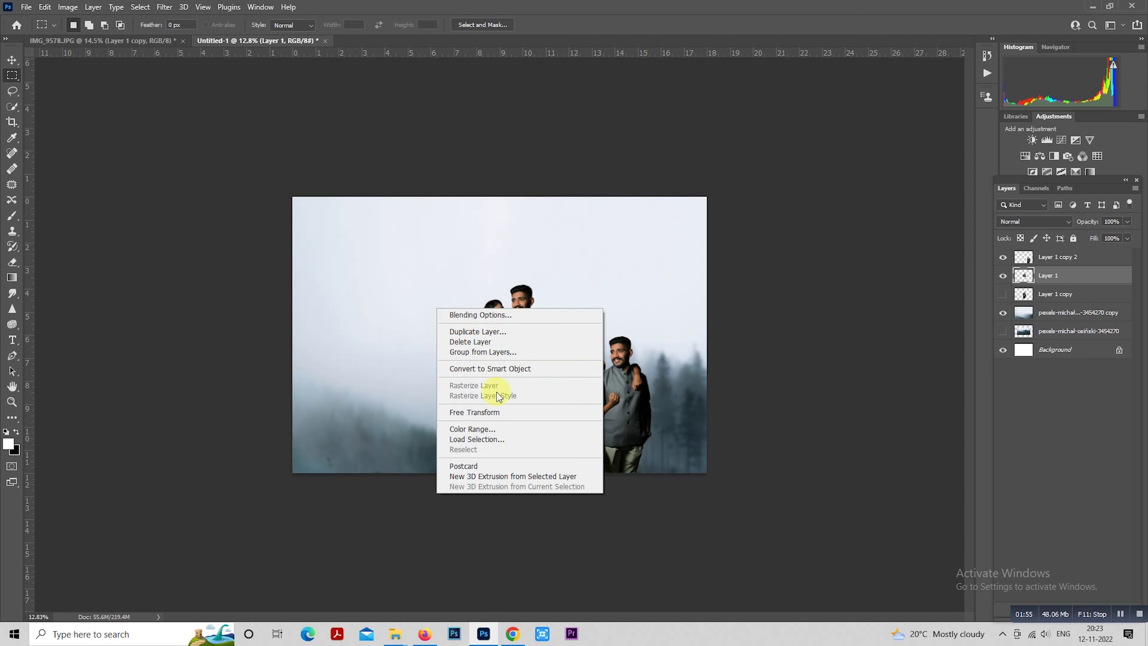
left_click(498, 413)
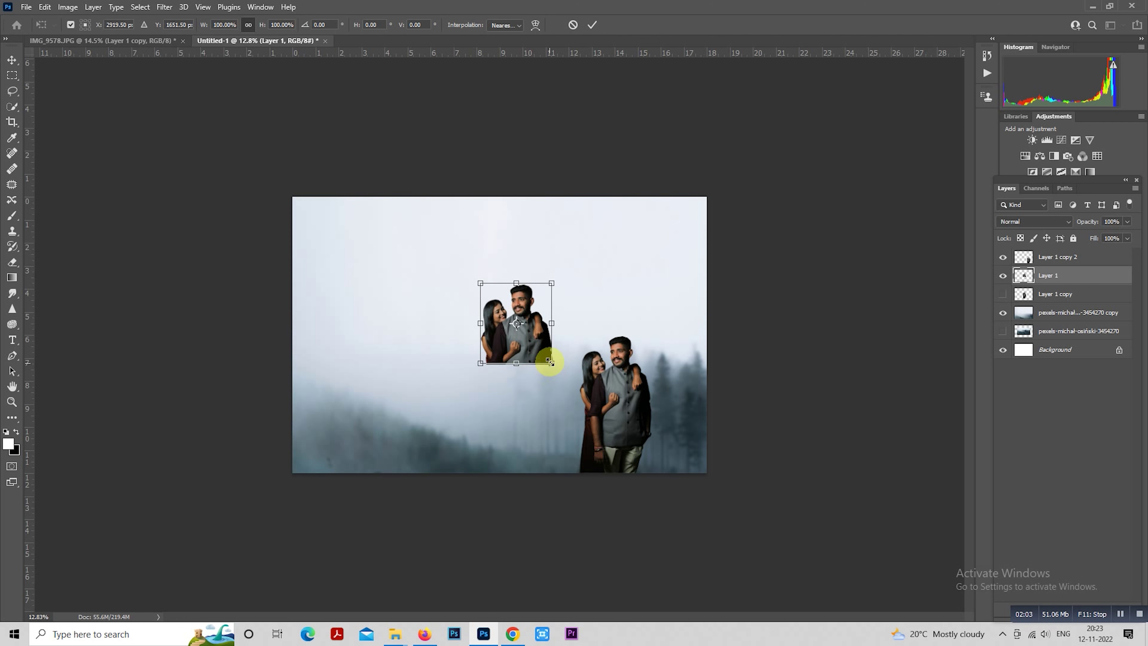
left_click_drag(550, 361, 664, 472)
left_click_drag(617, 355, 601, 387)
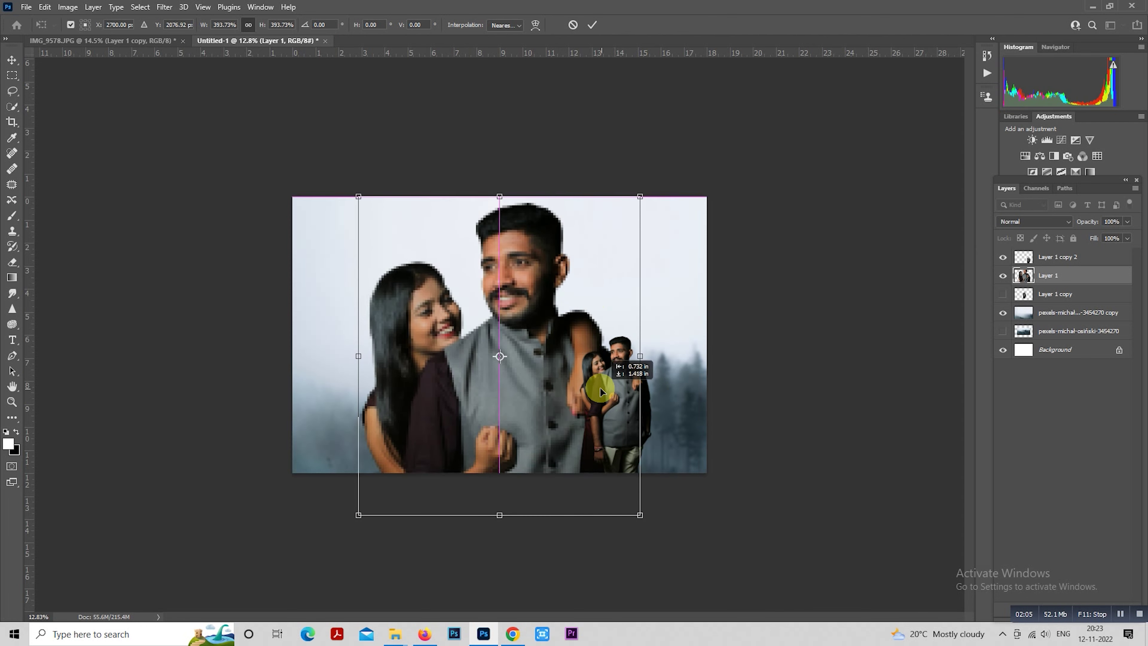
left_click_drag(640, 198, 630, 217)
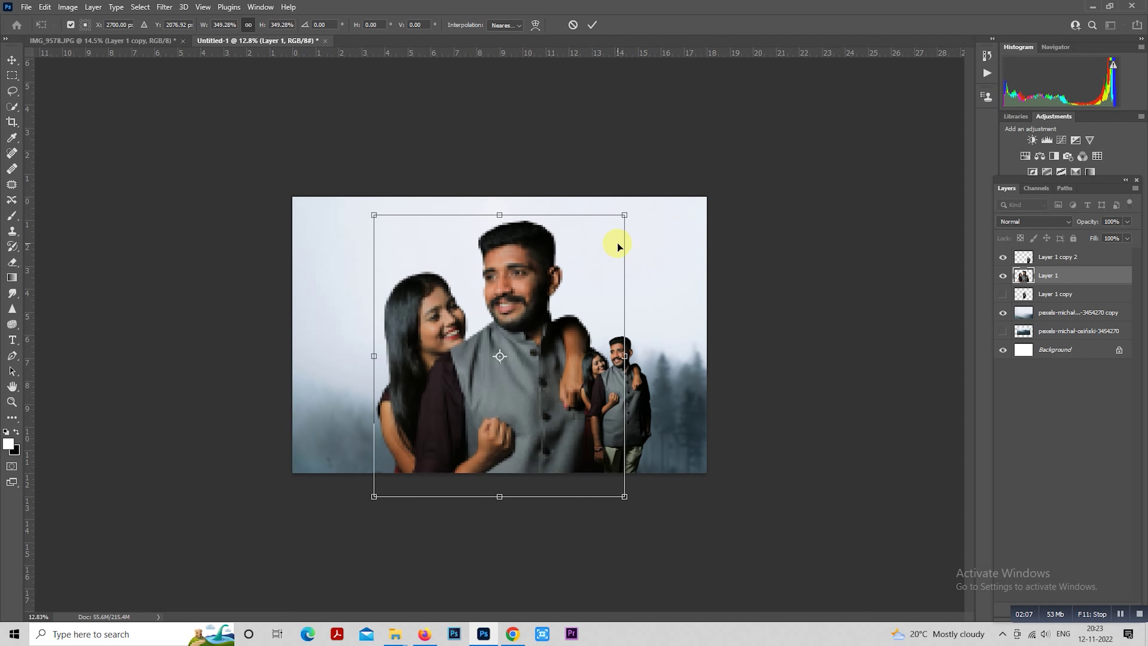
key("Return")
Add a white layer mask to Layer 1.
key("m")
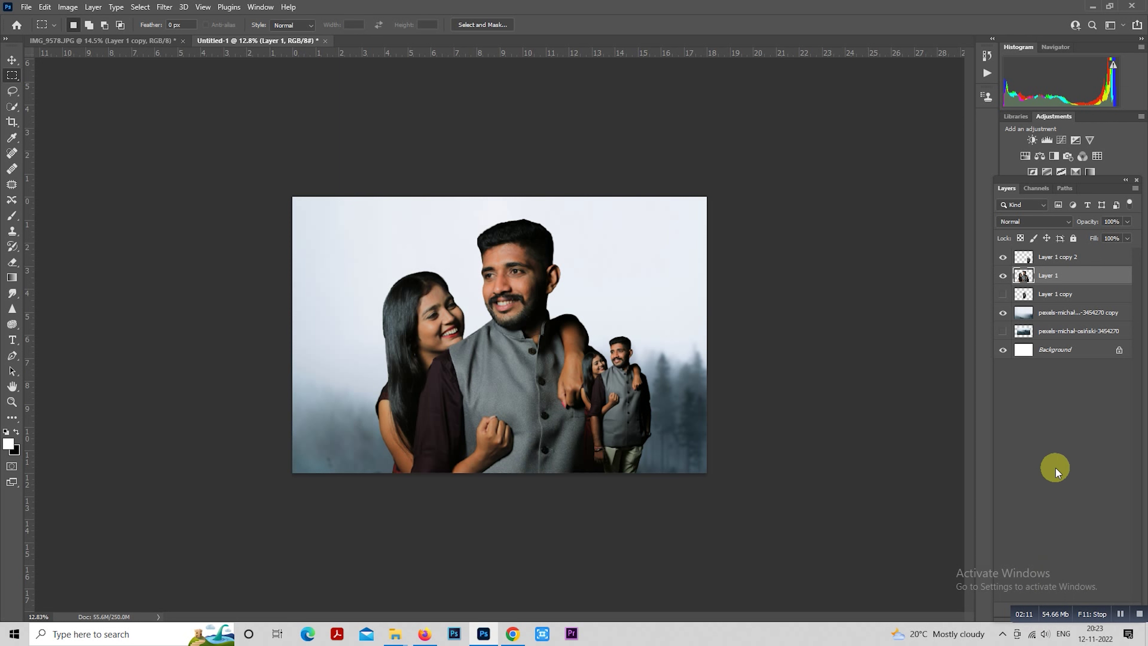
left_click_drag(1078, 186, 1076, 164)
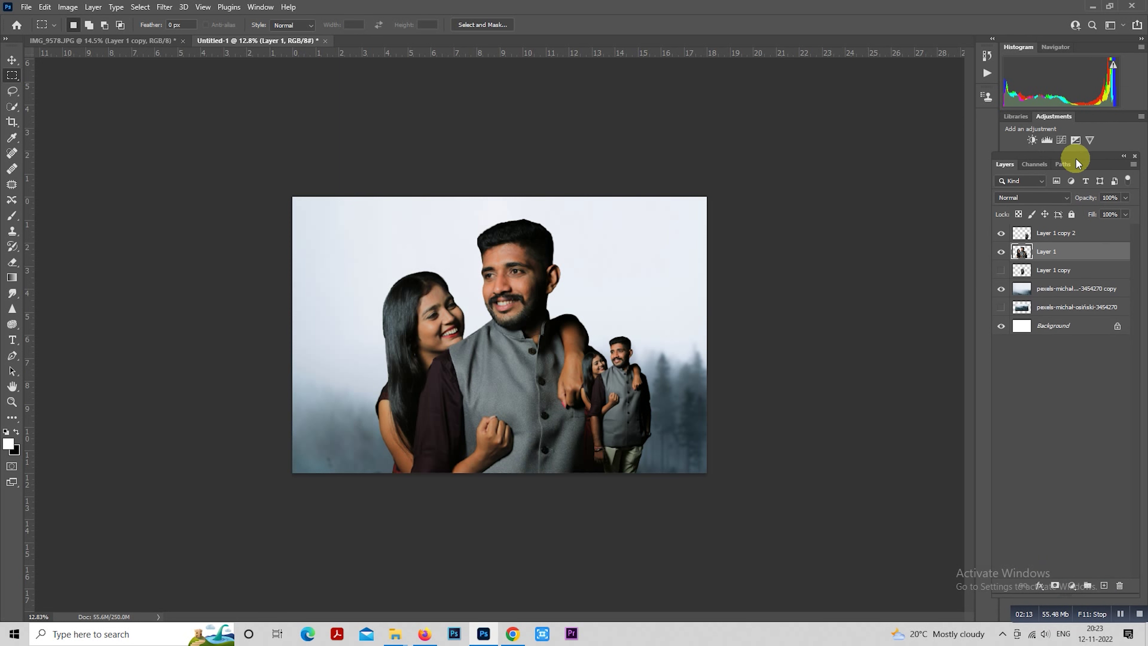
left_click(1055, 587)
scroll(817, 464, "down", 1)
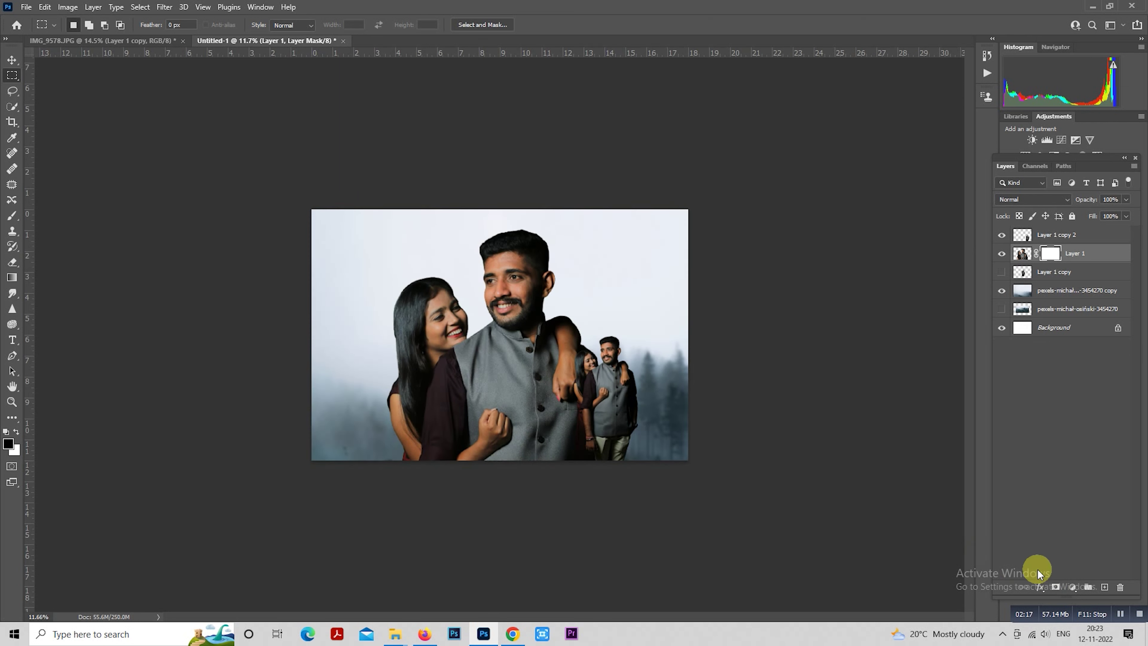
Choose a large soft round brush for painting on Layer 1's mask.
scroll(434, 385, "down", 1)
left_click(11, 219)
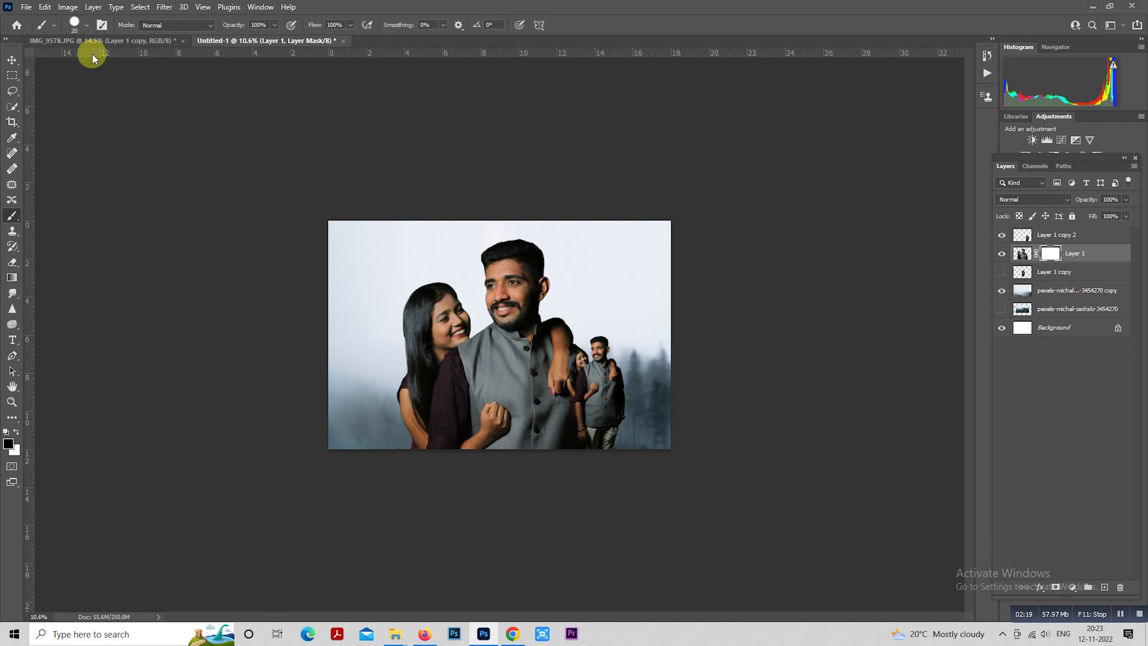
left_click(86, 24)
left_click(202, 170)
left_click(787, 217)
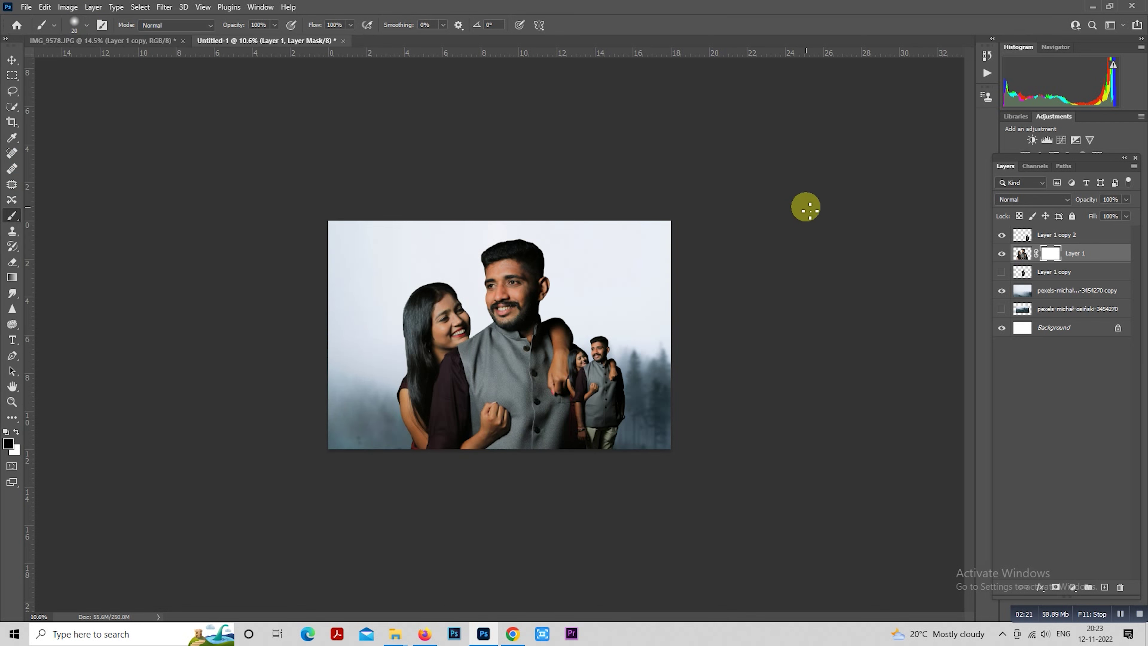
key("bracketright")
key("bracketright")
key("bracketright")
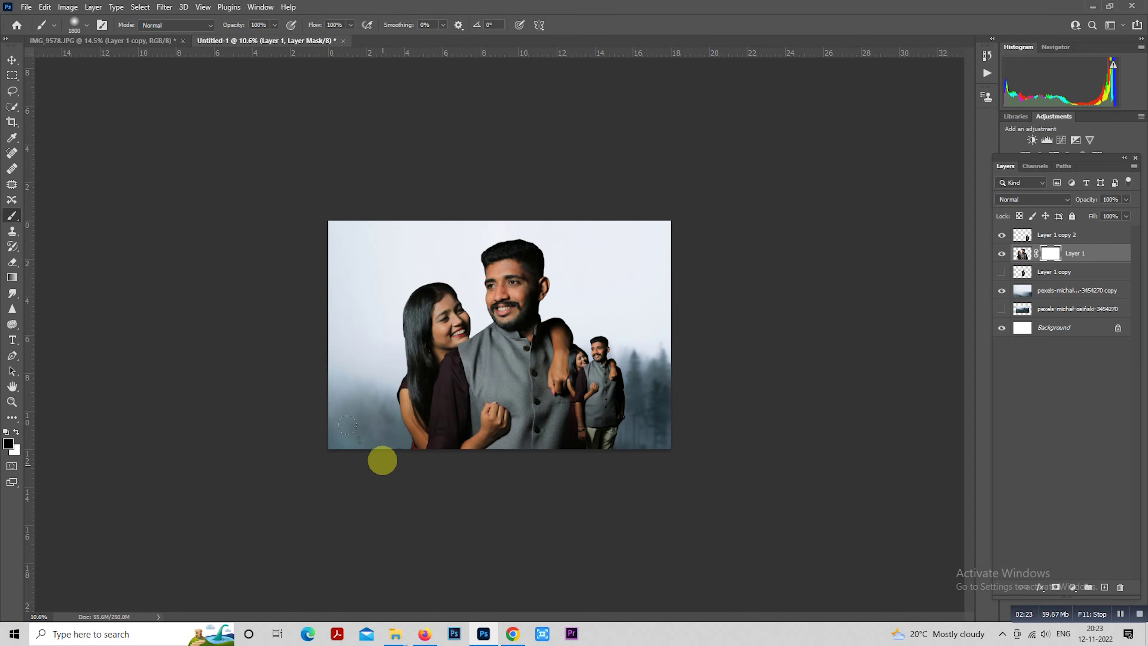
Paint on the mask to fade the big couple's lower body into the fog.
left_click_drag(351, 422, 410, 465)
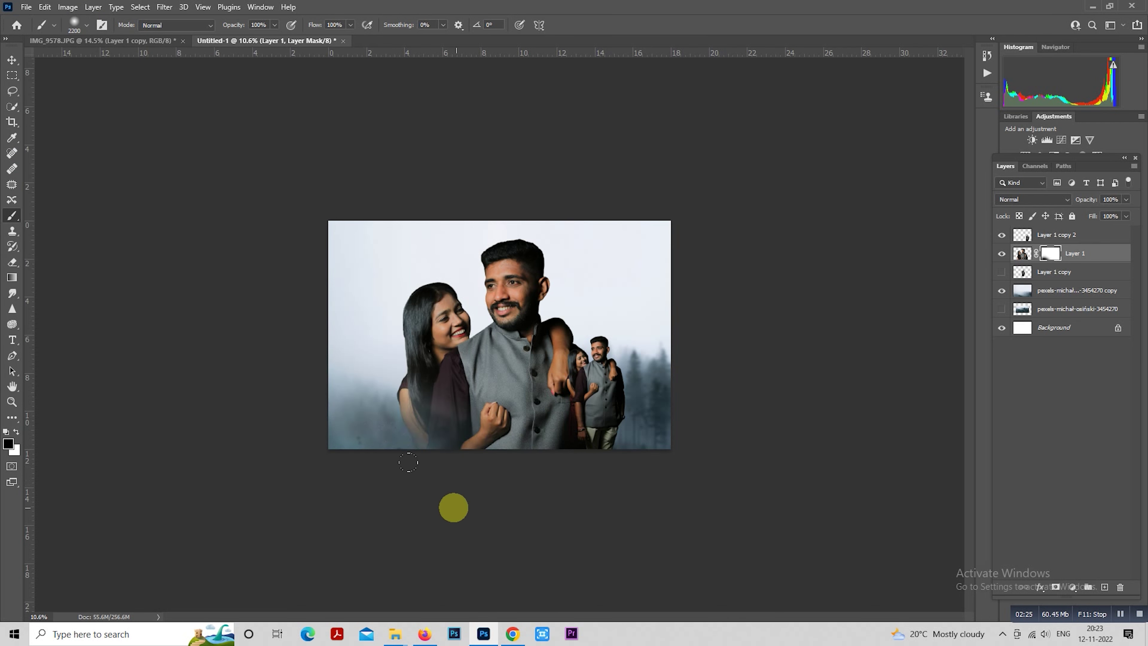
key("bracketright")
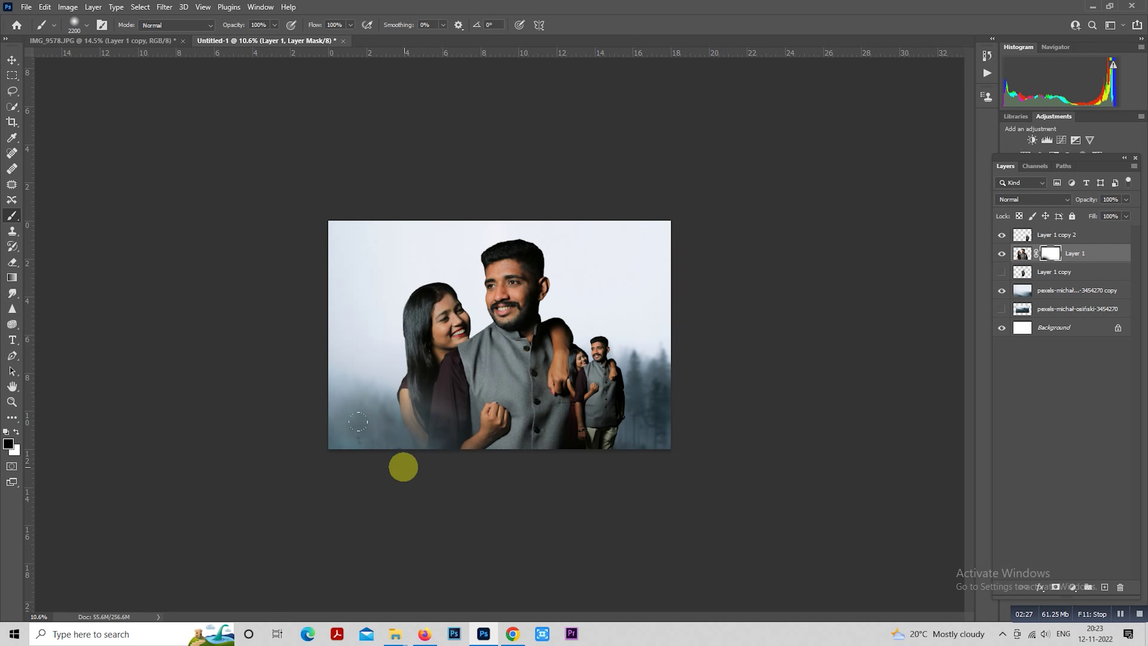
key("bracketright")
left_click_drag(365, 426, 567, 416)
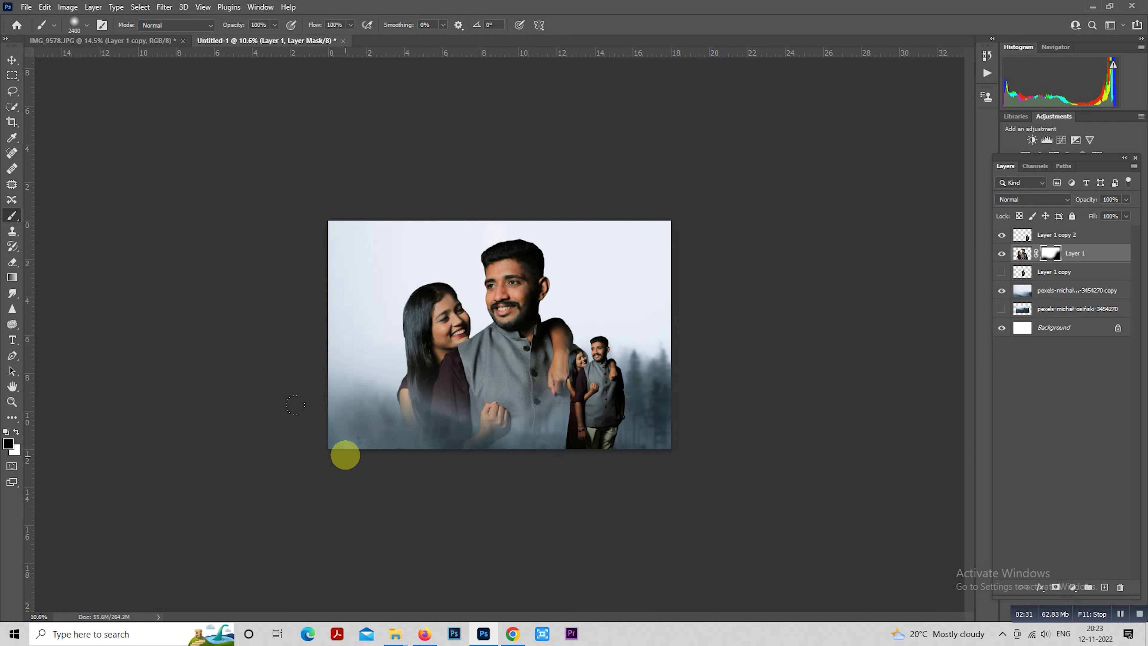
key("bracketright")
left_click_drag(369, 440, 526, 437)
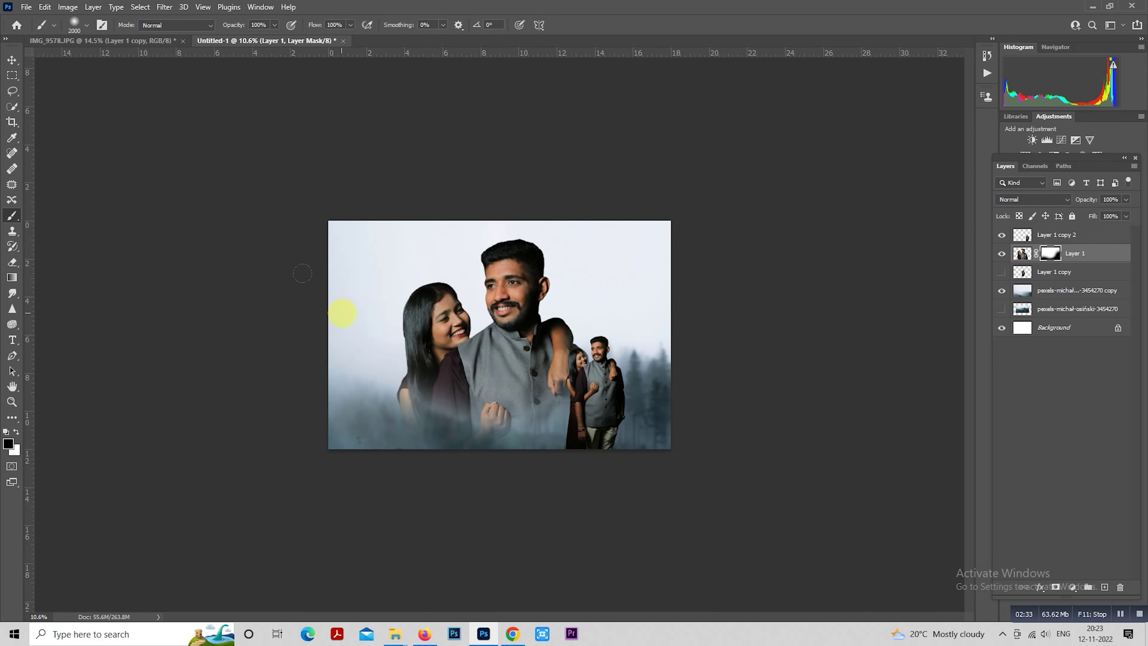
Soften the mask edges around the woman's and man's hair and the lower fog area.
left_click_drag(356, 314, 393, 250)
key("bracketleft")
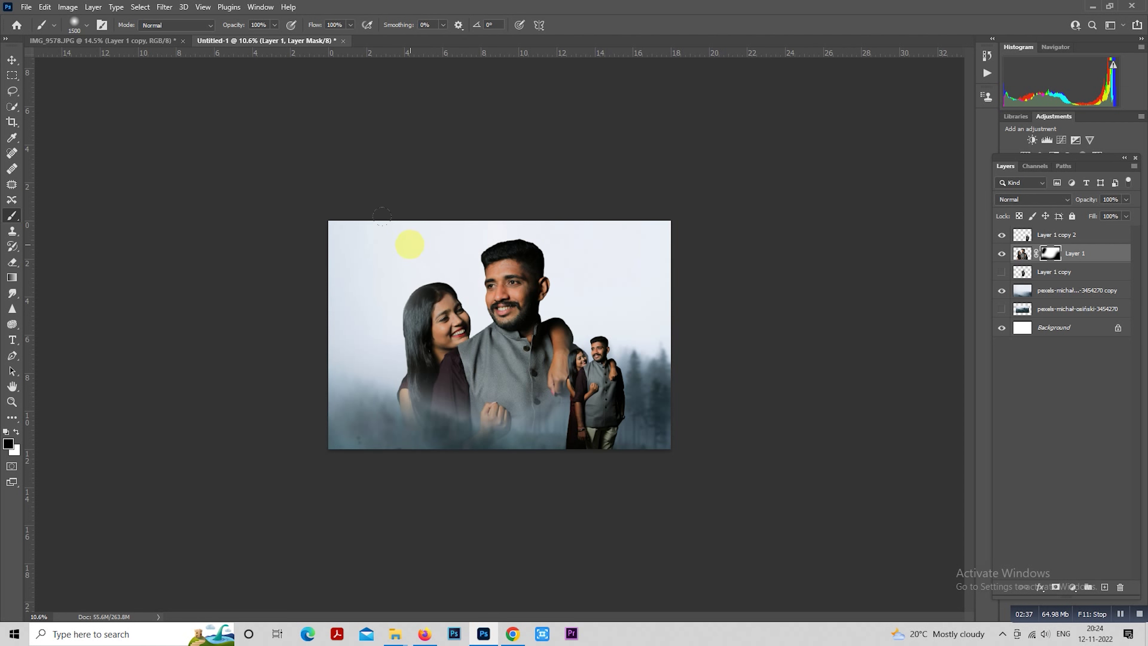
mouse_move(436, 198)
left_mouse_down()
mouse_move(512, 178)
mouse_move(565, 209)
left_mouse_up()
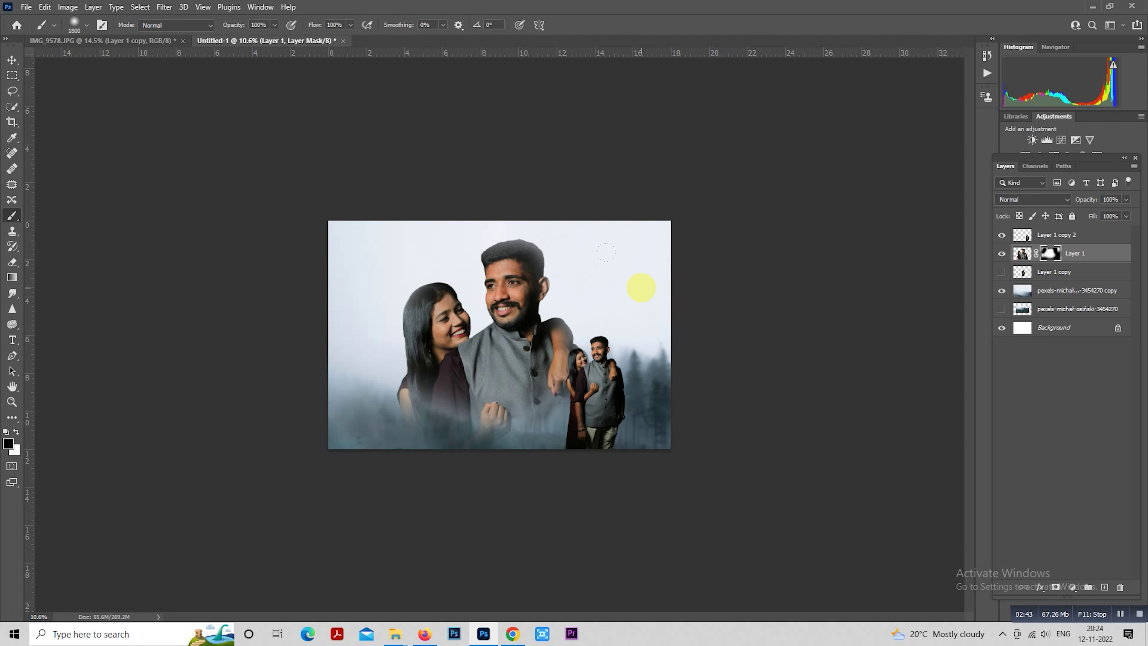
mouse_move(606, 252)
left_mouse_down()
mouse_move(594, 357)
mouse_move(549, 434)
mouse_move(415, 445)
mouse_move(319, 400)
mouse_move(305, 363)
mouse_move(708, 313)
left_mouse_up()
left_click(12, 75)
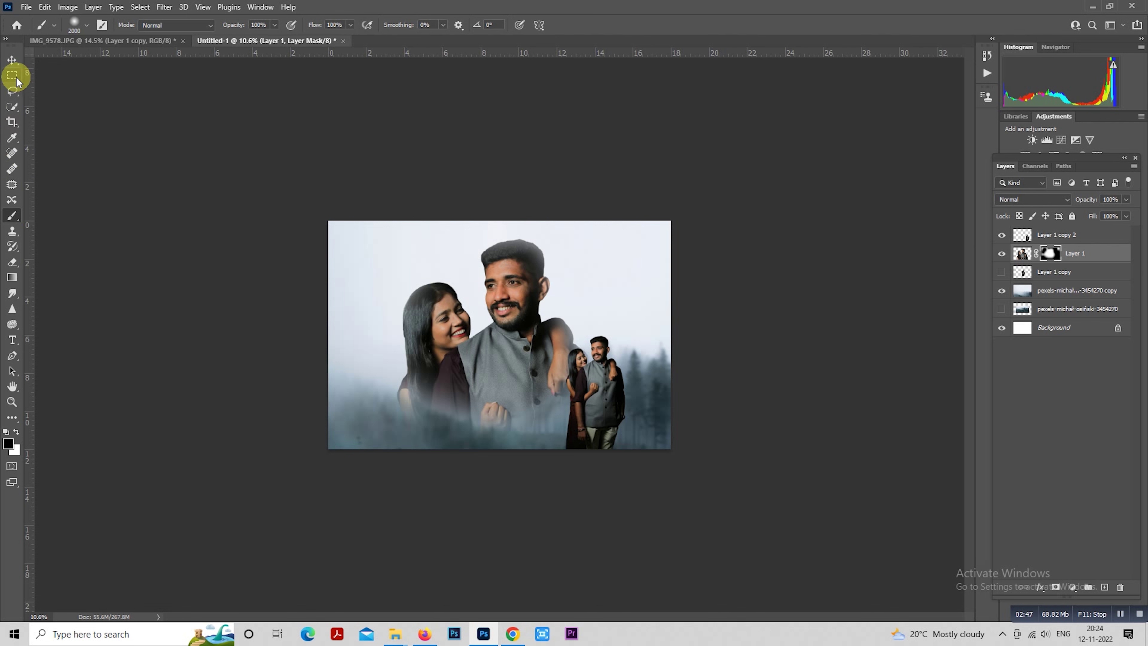
scroll(659, 274, "up", 2)
scroll(659, 274, "up", 1)
scroll(660, 274, "up", 2)
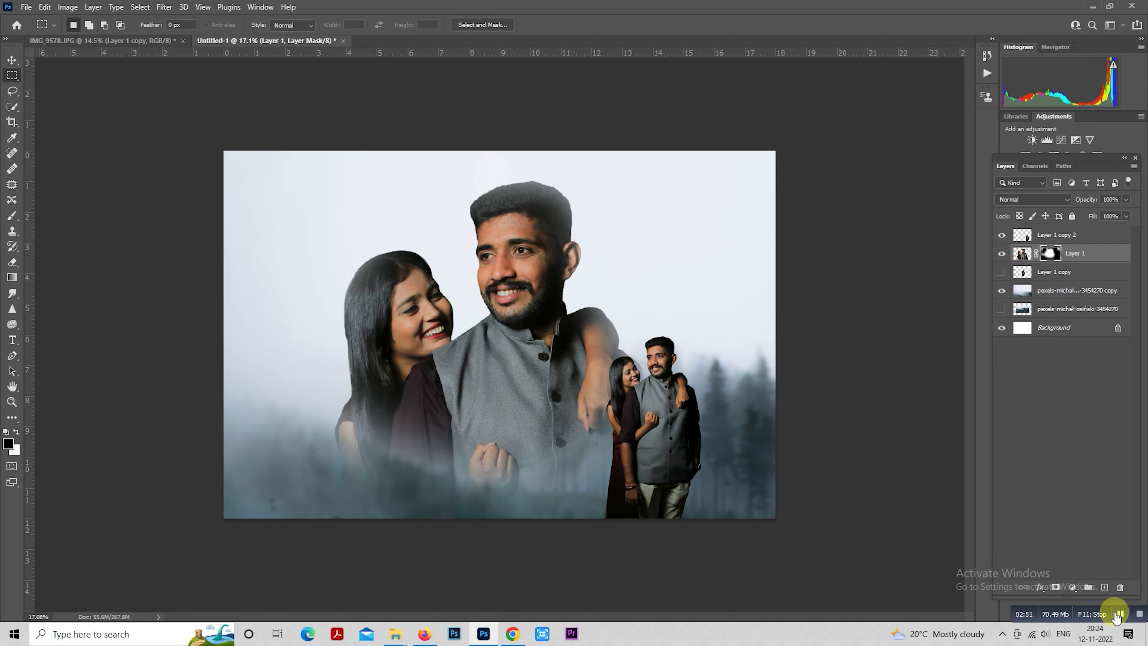
scroll(637, 325, "up", 1)
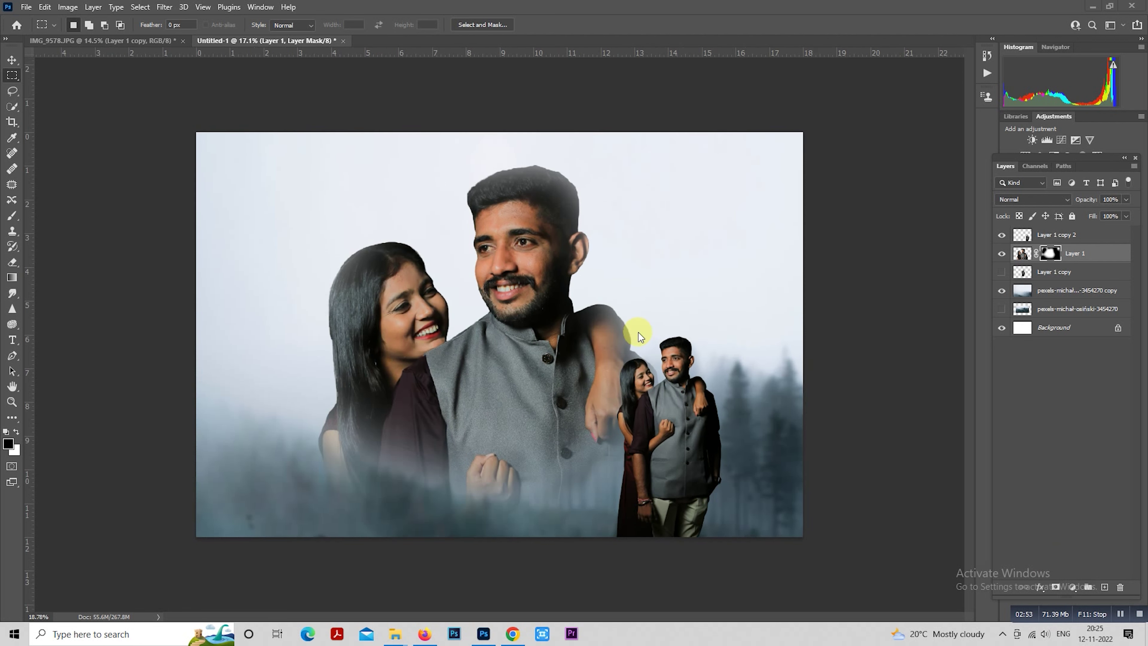
scroll(638, 335, "down", 1)
scroll(654, 289, "down", 1)
scroll(649, 278, "up", 1)
scroll(696, 274, "up", 1)
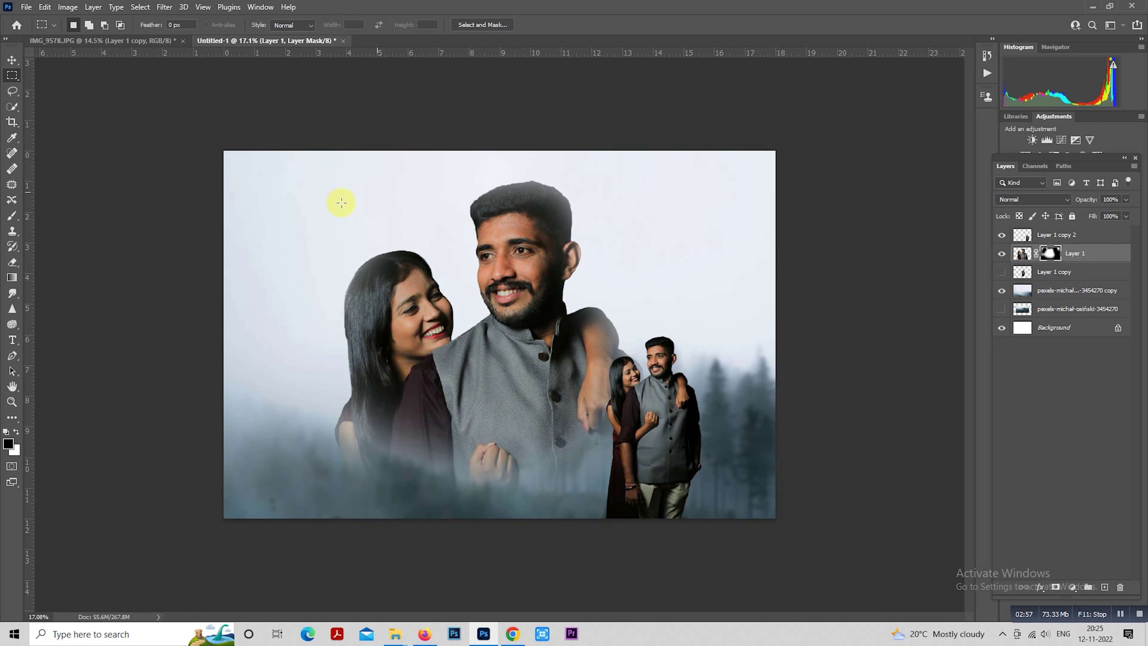
Fade the couple's hair tops into the sky with soft brush dabs, adjusting brush size.
left_click(12, 216)
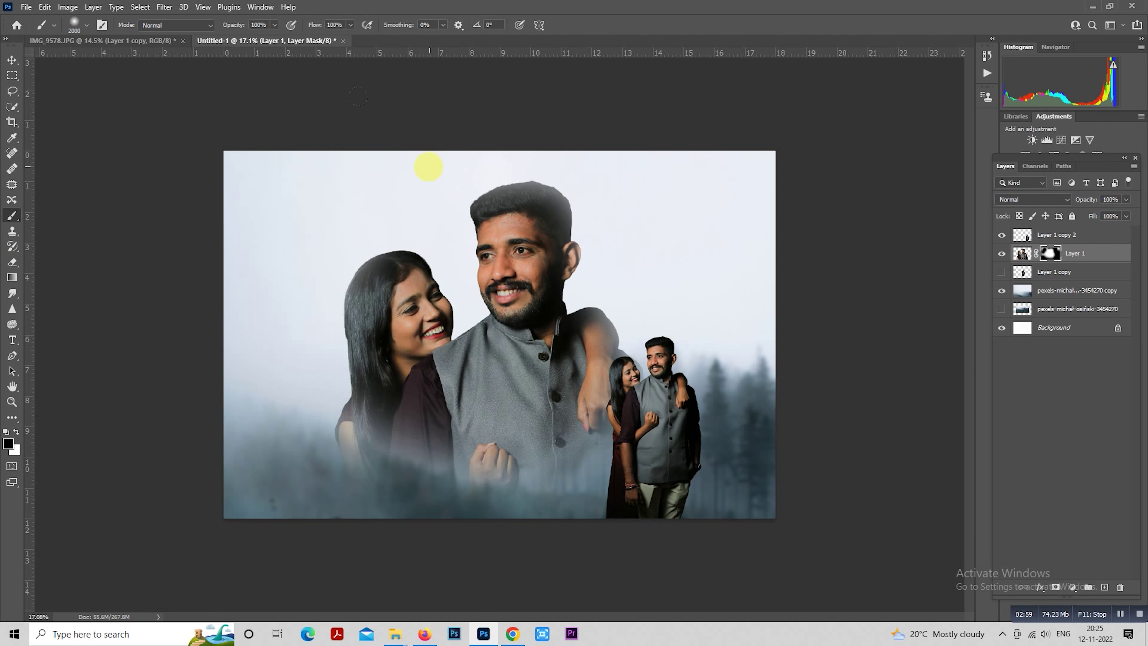
left_click(422, 172)
left_click(381, 175)
key("bracketleft")
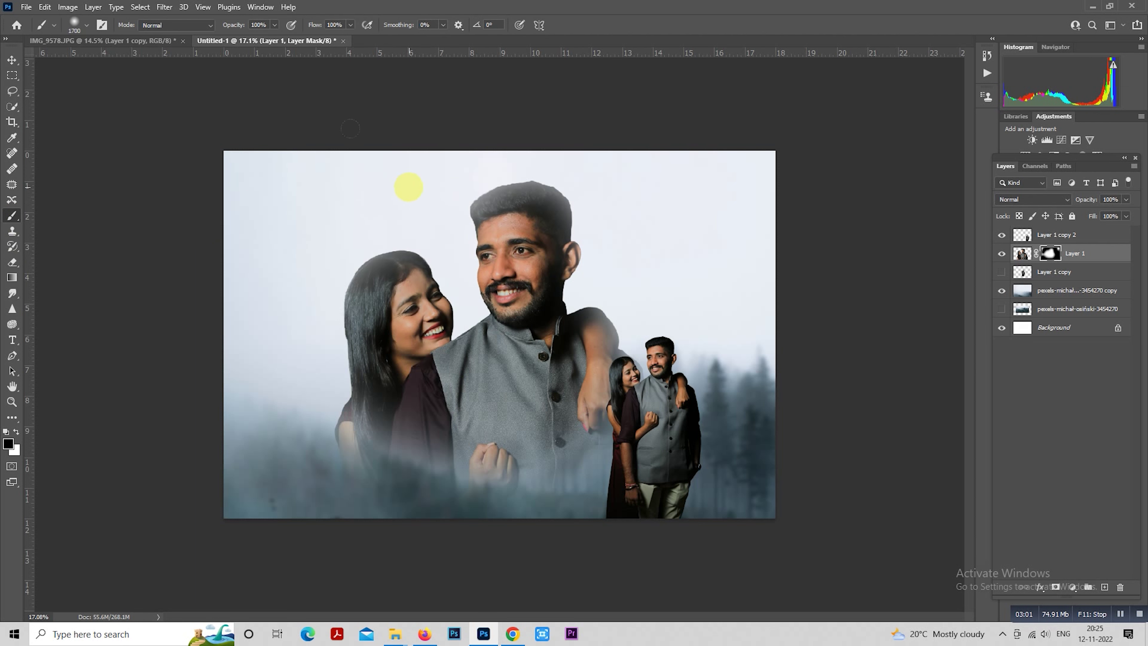
key("bracketright")
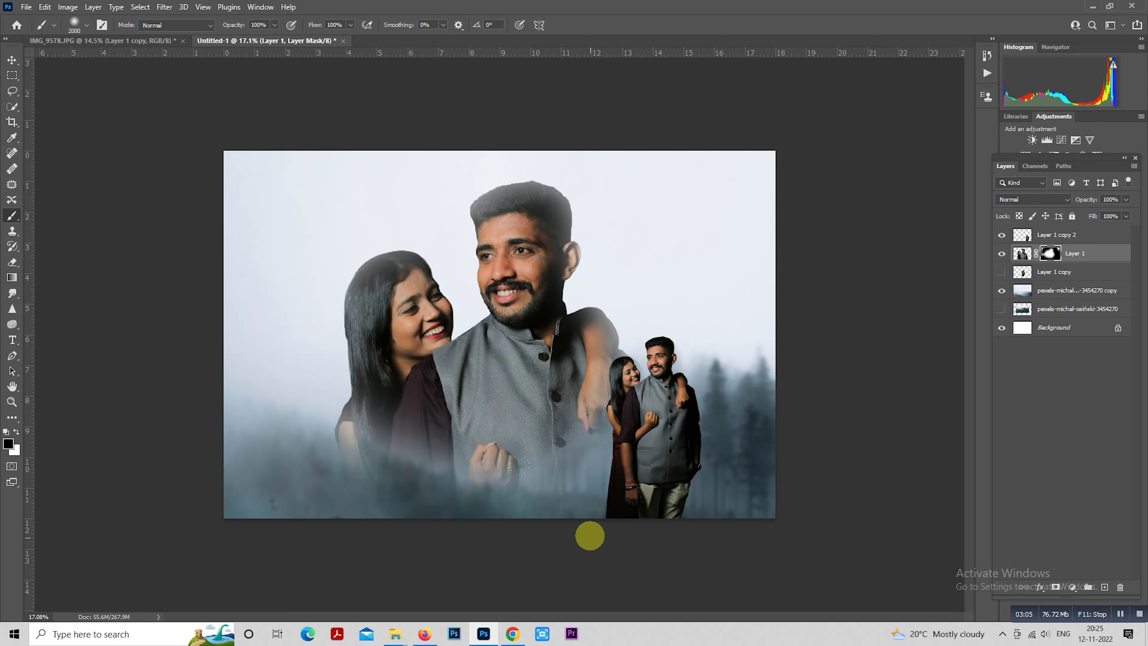
scroll(574, 509, "down", 2)
key("bracketright")
key("bracketright")
key("bracketright")
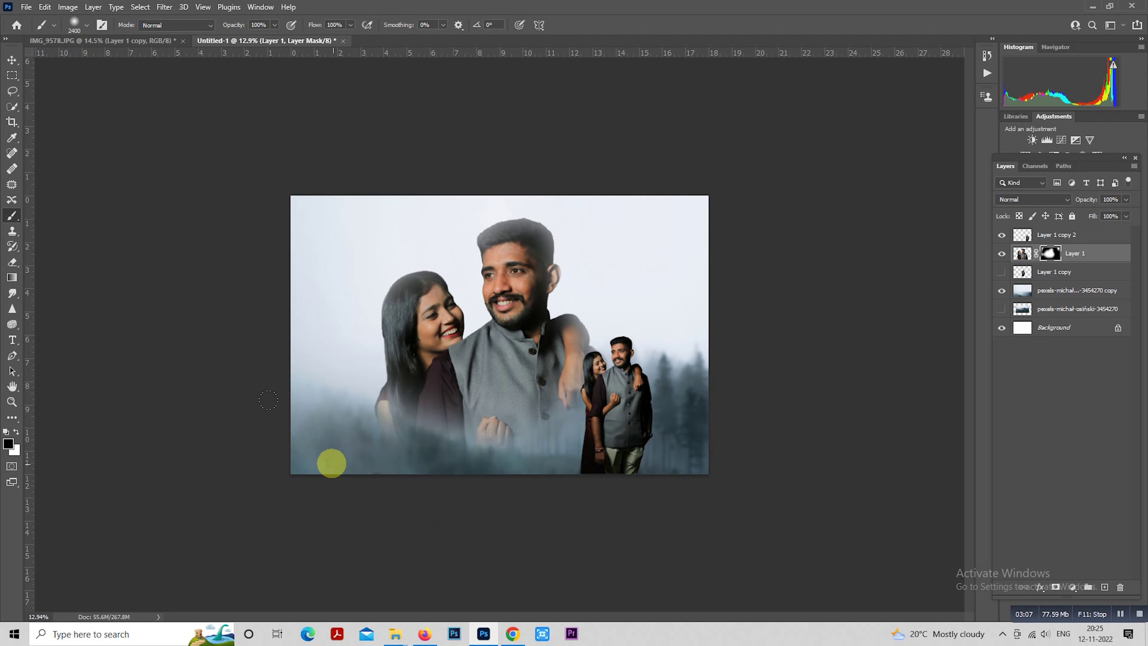
key("bracketright")
key("bracketright")
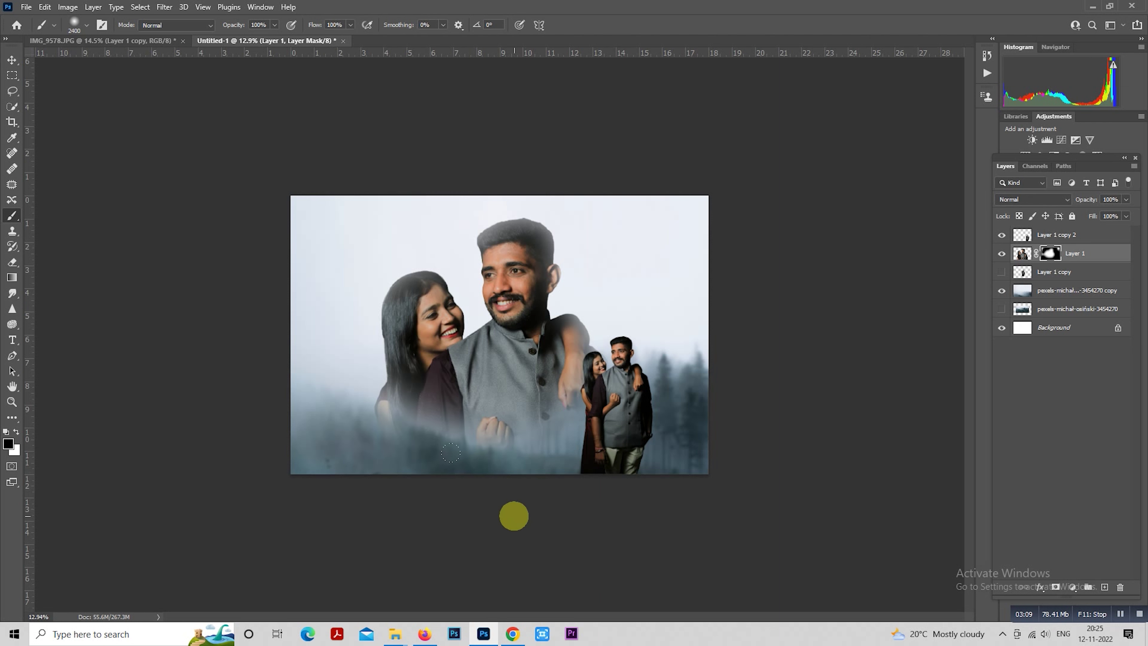
Set the Layer 1 portrait to 50% opacity with Luminosity blend mode.
left_click(13, 76)
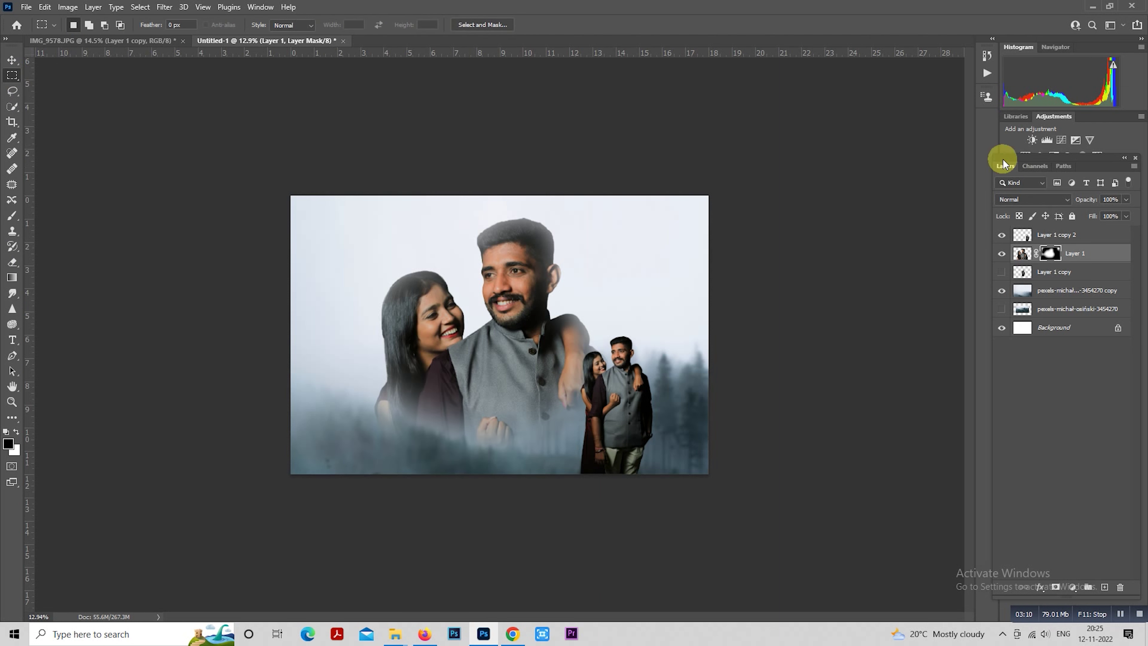
type("5")
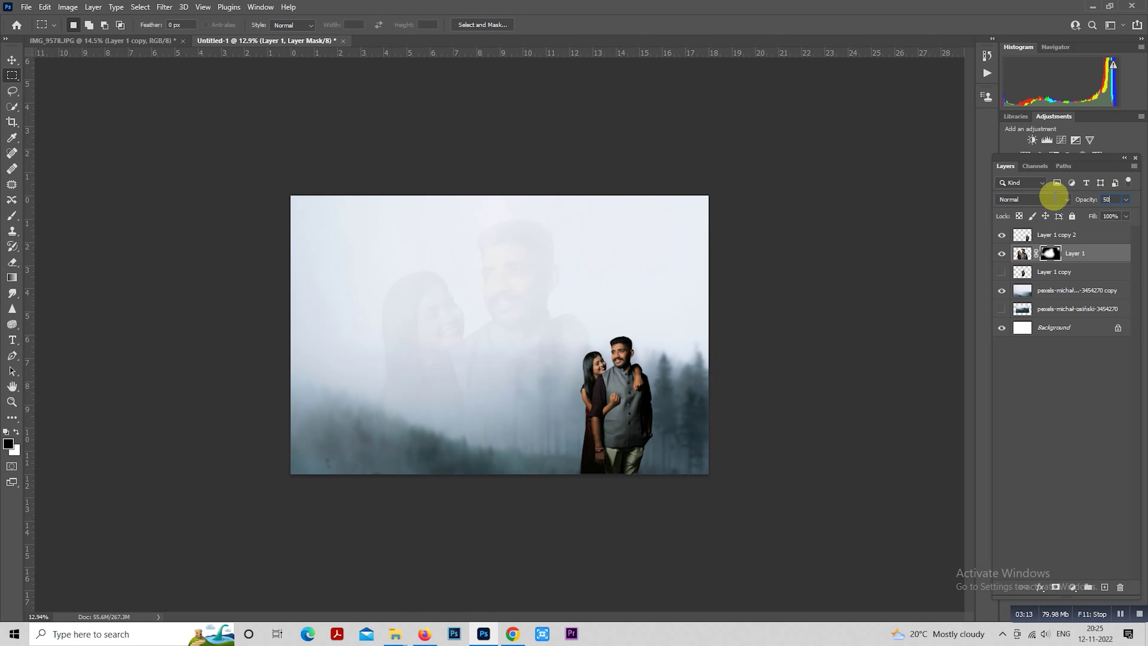
type("0")
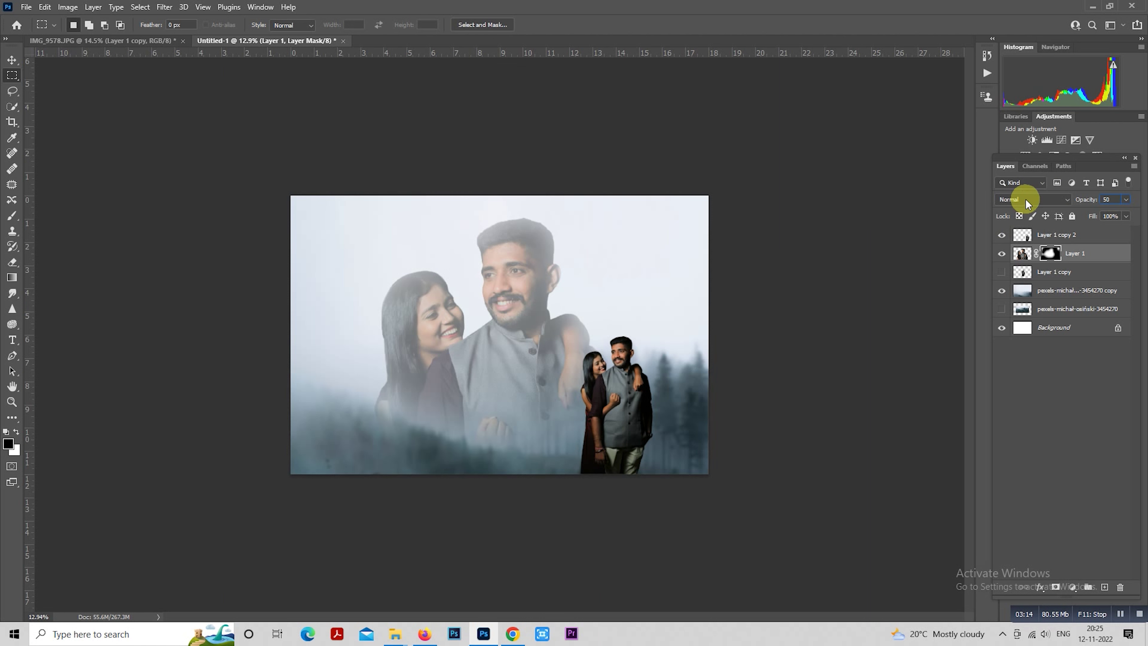
left_click(1025, 199)
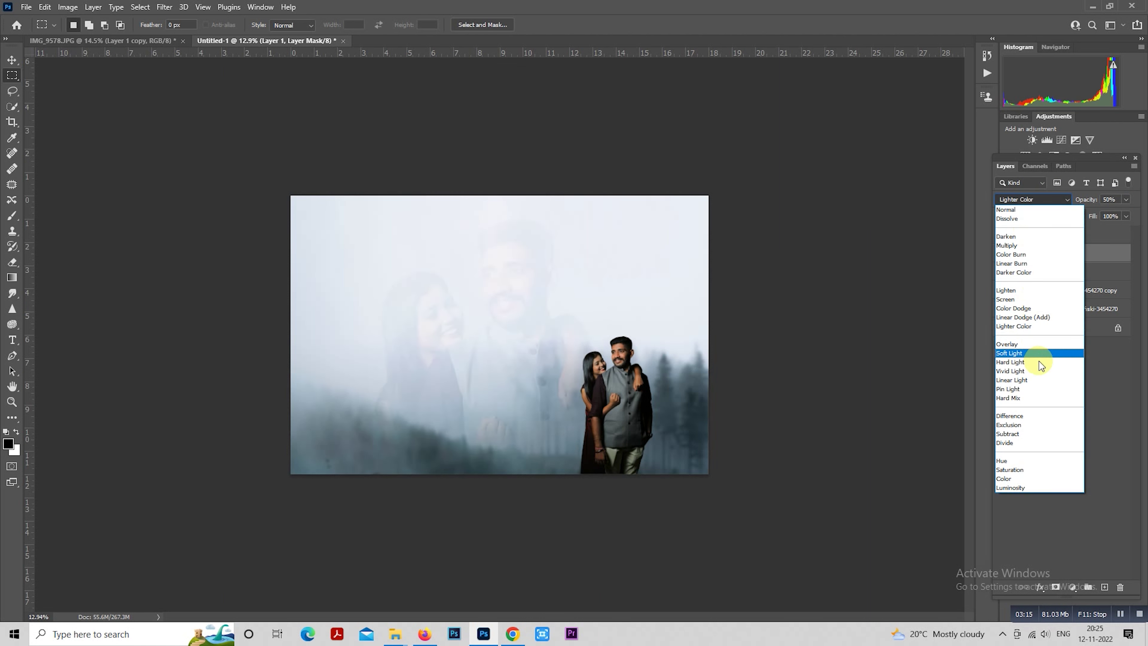
left_click(1028, 487)
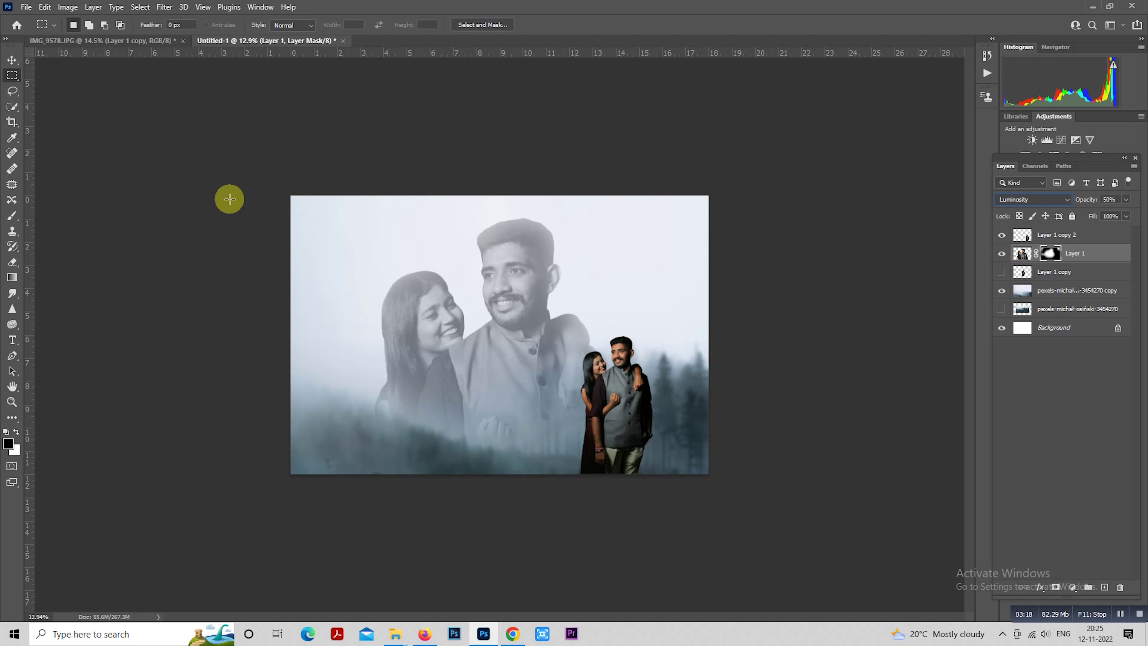
Shift the faded portrait up-left and scale it to about 108%, slightly lower.
left_click_drag(505, 302, 494, 298)
right_click(484, 280)
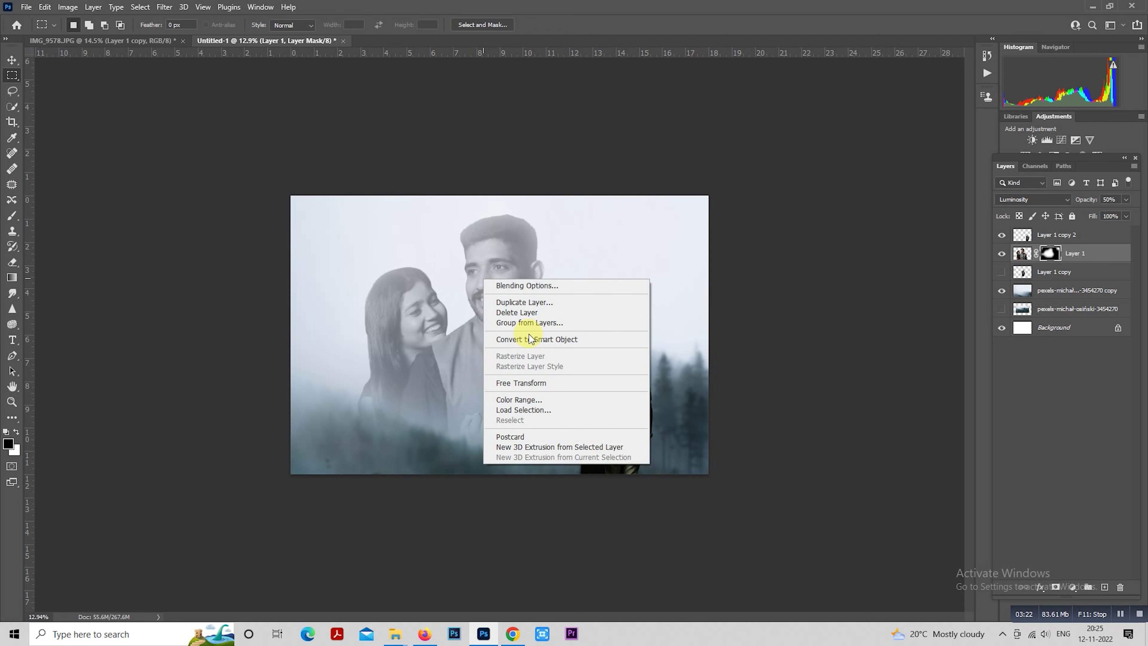
left_click(572, 384)
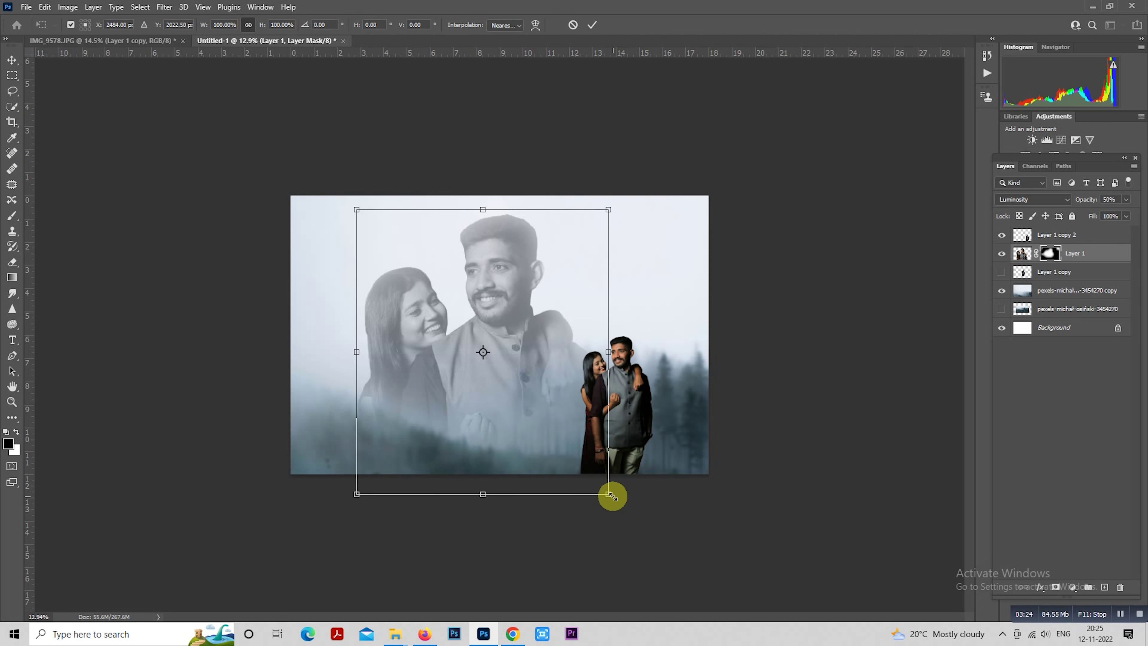
mouse_move(611, 496)
left_mouse_down()
mouse_move(656, 523)
mouse_move(622, 503)
left_mouse_up()
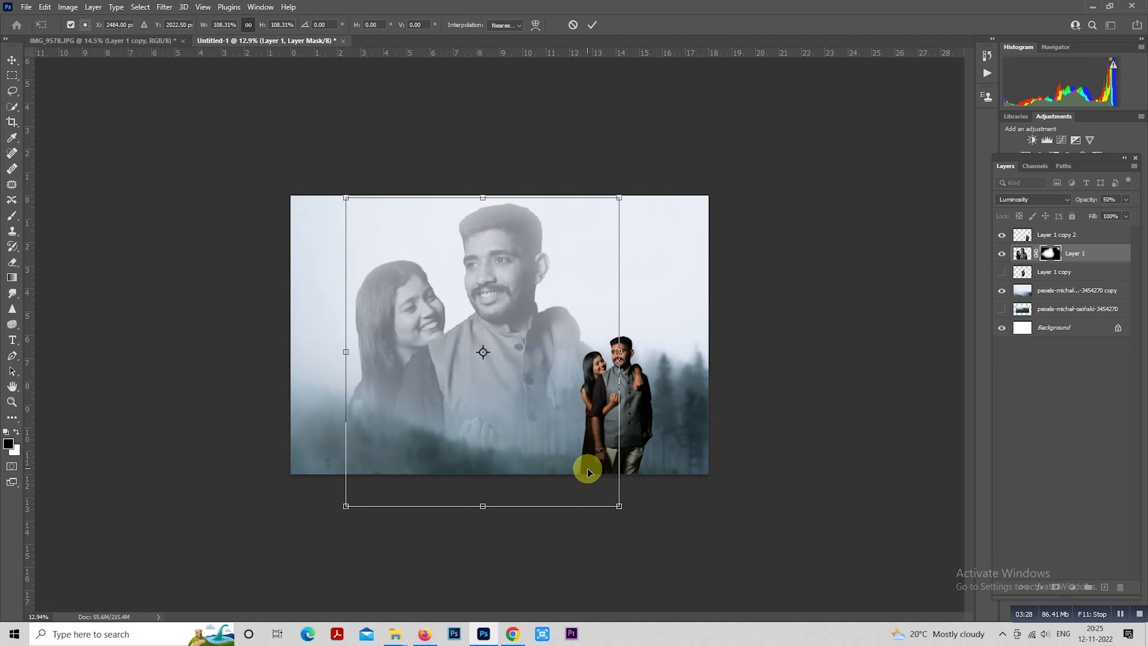
left_click_drag(586, 467, 589, 473)
left_click_drag(546, 415, 548, 419)
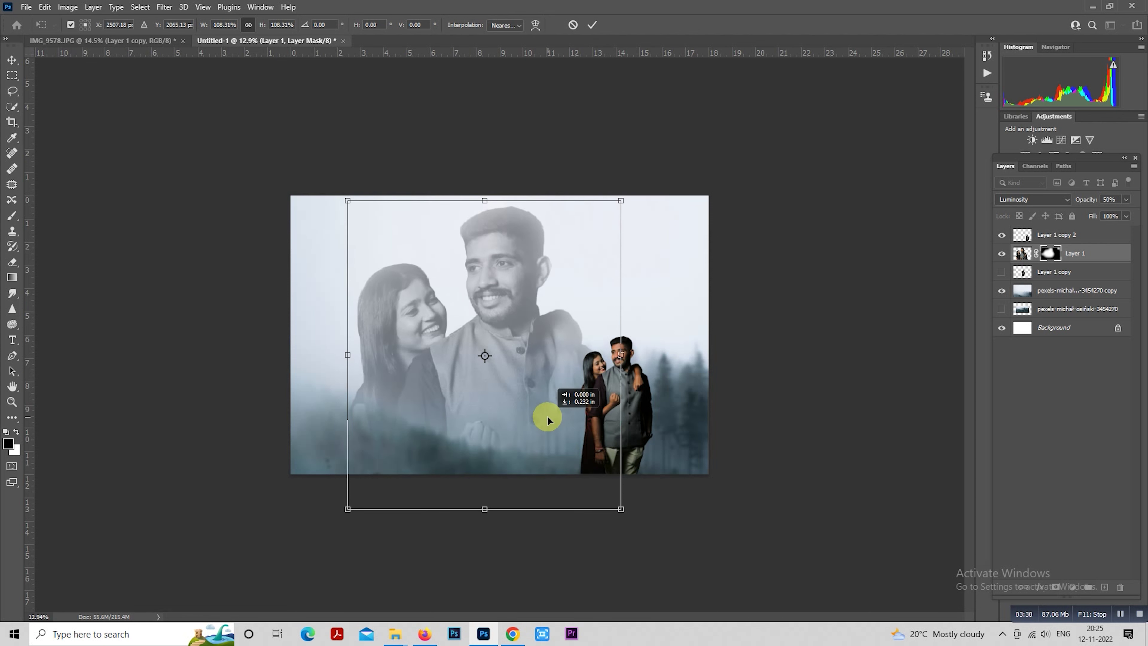
key("Return")
key("m")
scroll(656, 313, "up", 2)
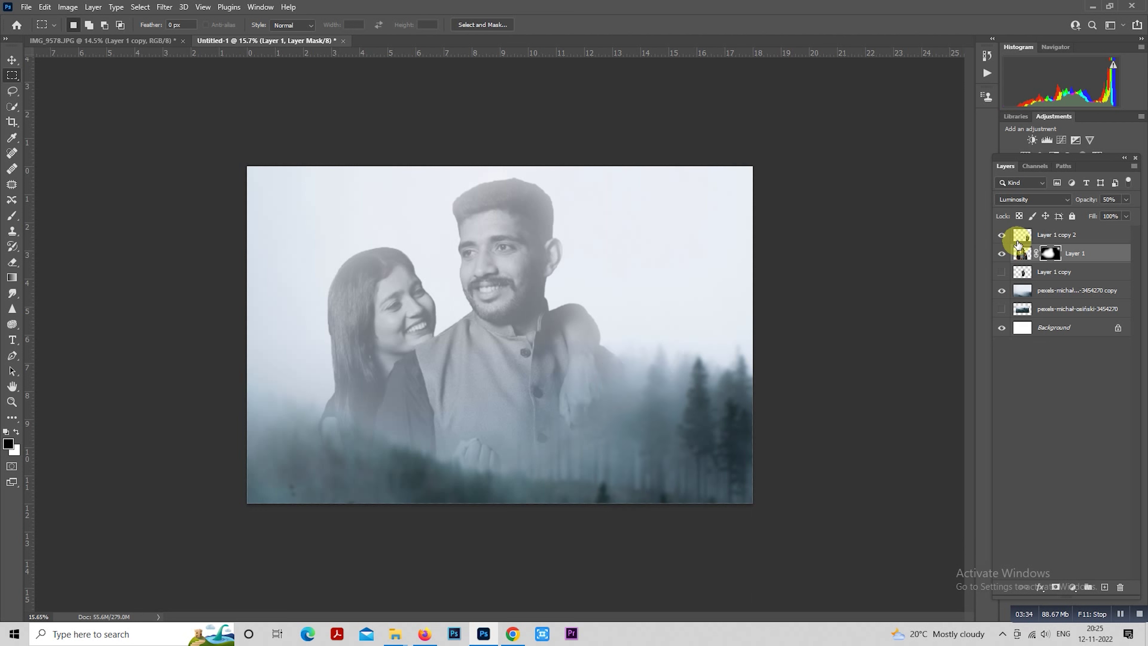
Free-transform the small couple's layer down to the image's bottom edge and commit.
left_click(1046, 239)
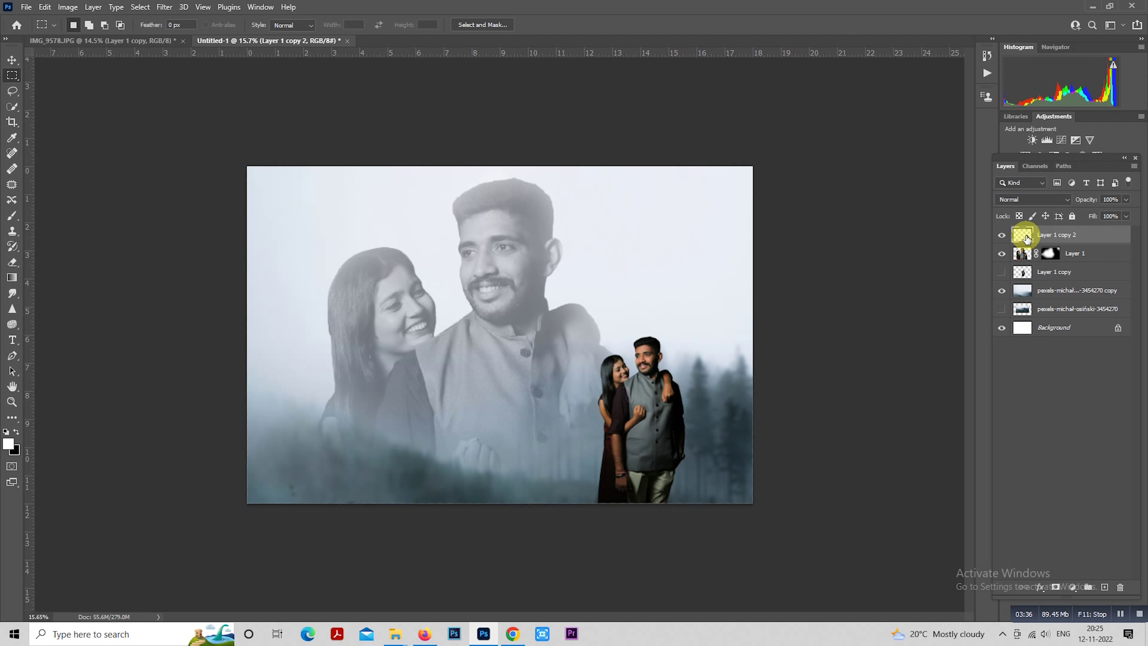
right_click(615, 369)
left_click(665, 463)
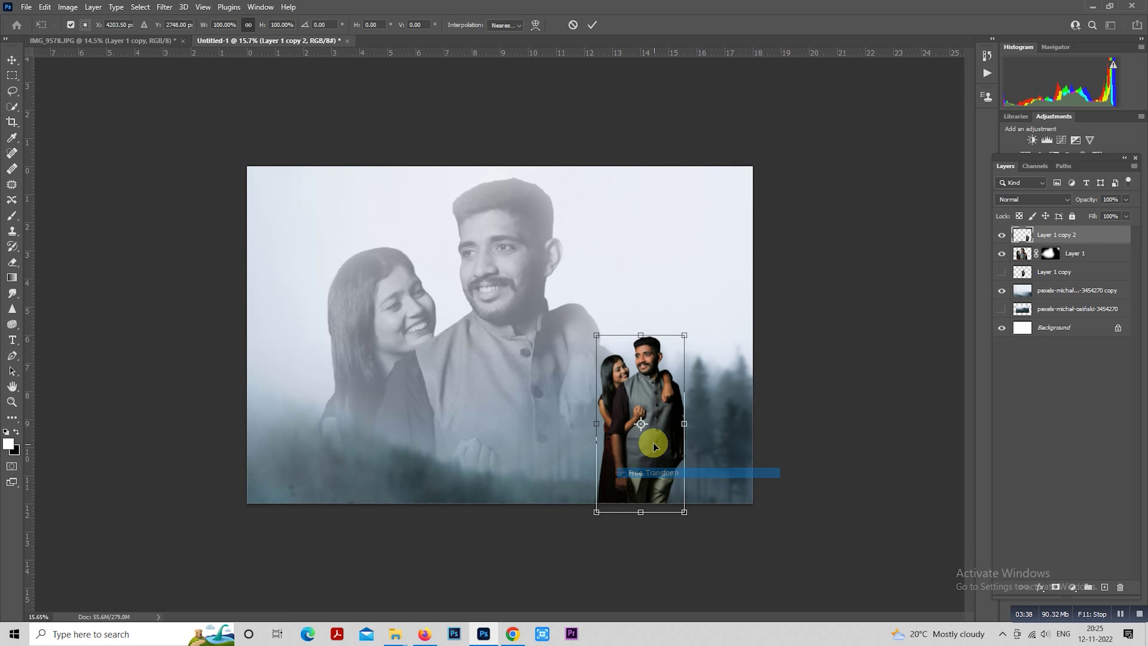
mouse_move(654, 442)
left_mouse_down()
mouse_move(654, 464)
mouse_move(657, 431)
left_mouse_up()
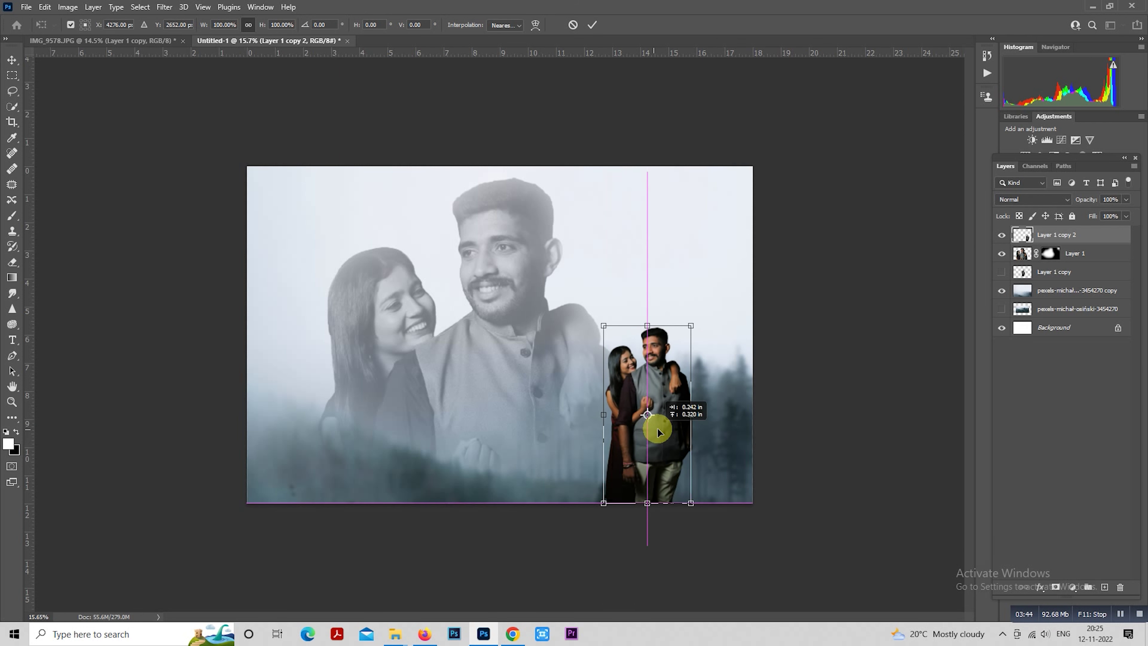
key("Return")
key("m")
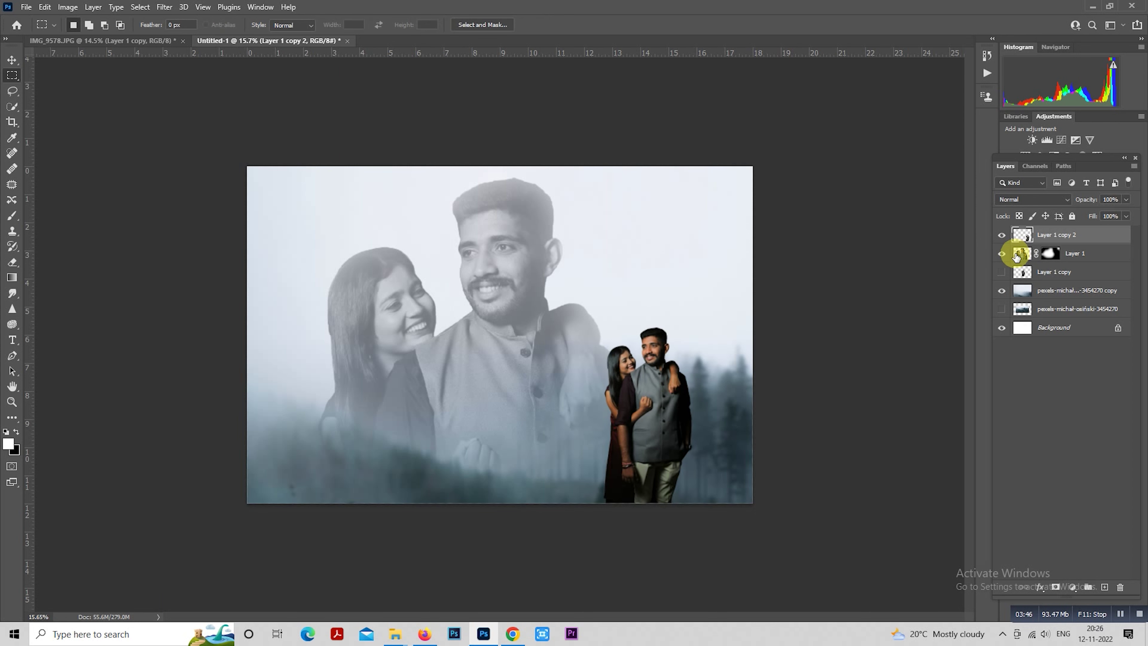
Set the large portrait layer to 100% opacity and open its blend modes.
left_click(1017, 256)
key("0")
left_click(1035, 201)
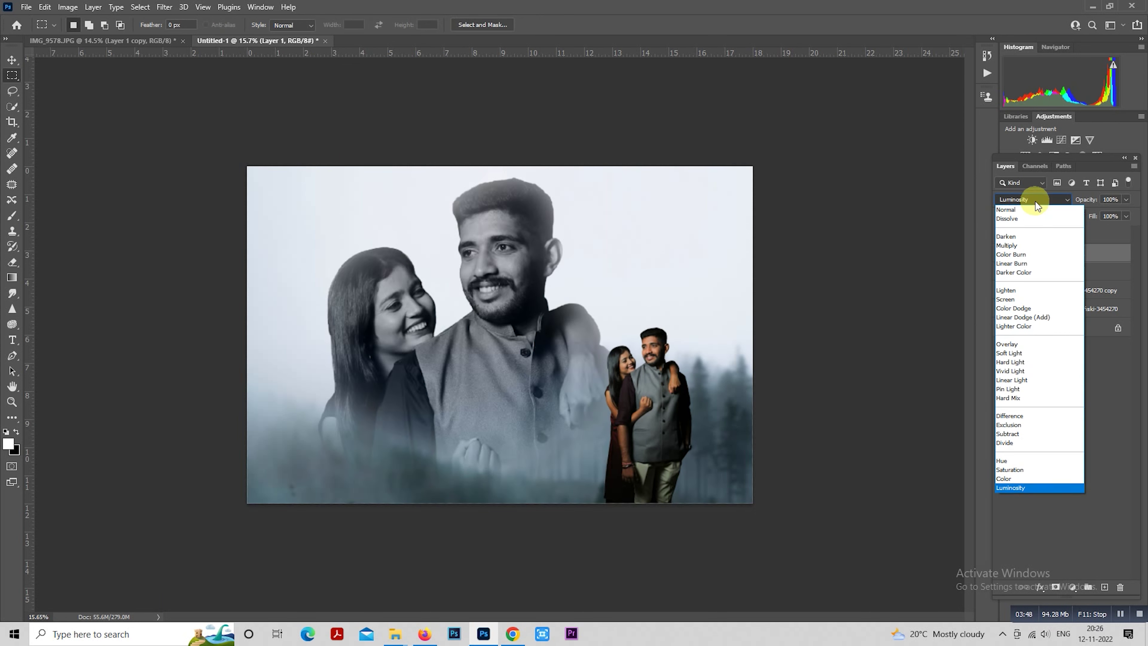
Set the portrait's blend mode to Normal, then try spot-healing the man's forehead.
left_click(1029, 212)
left_click(12, 153)
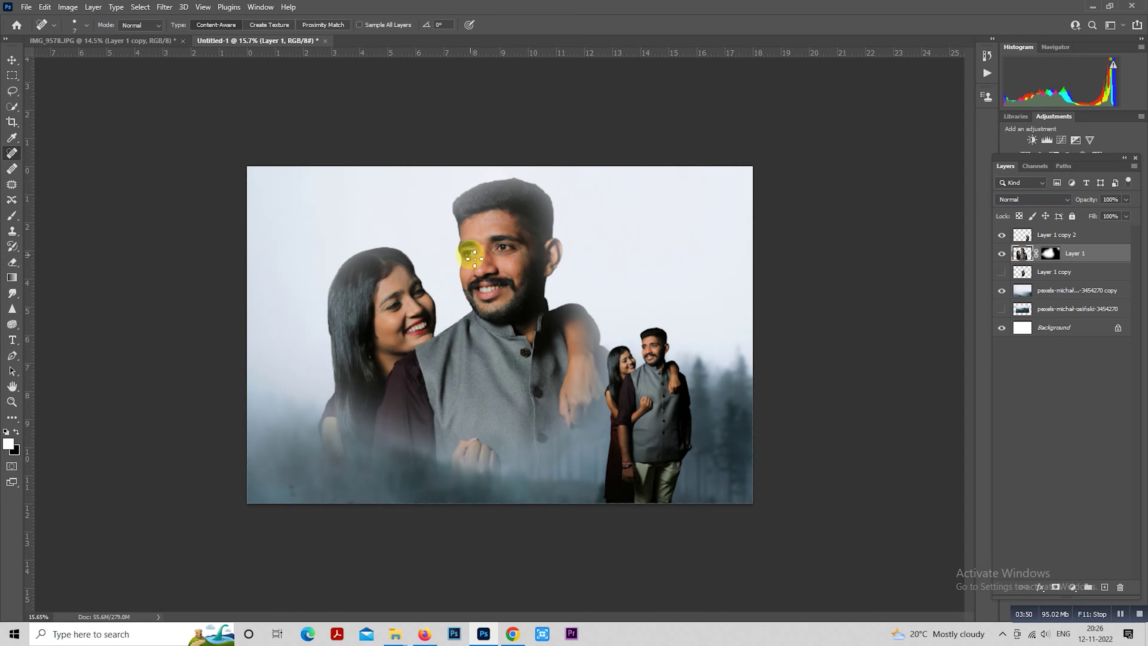
scroll(497, 194, "up", 3)
scroll(516, 199, "up", 3)
scroll(516, 199, "up", 3)
scroll(397, 277, "up", 3)
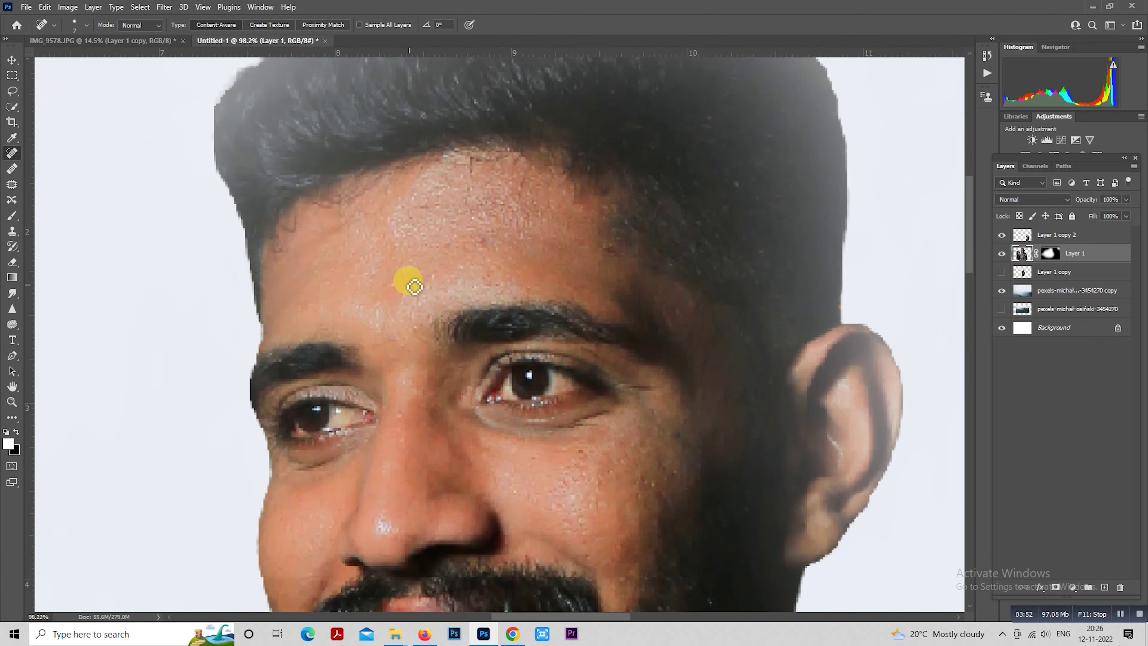
left_click_drag(448, 242, 436, 264)
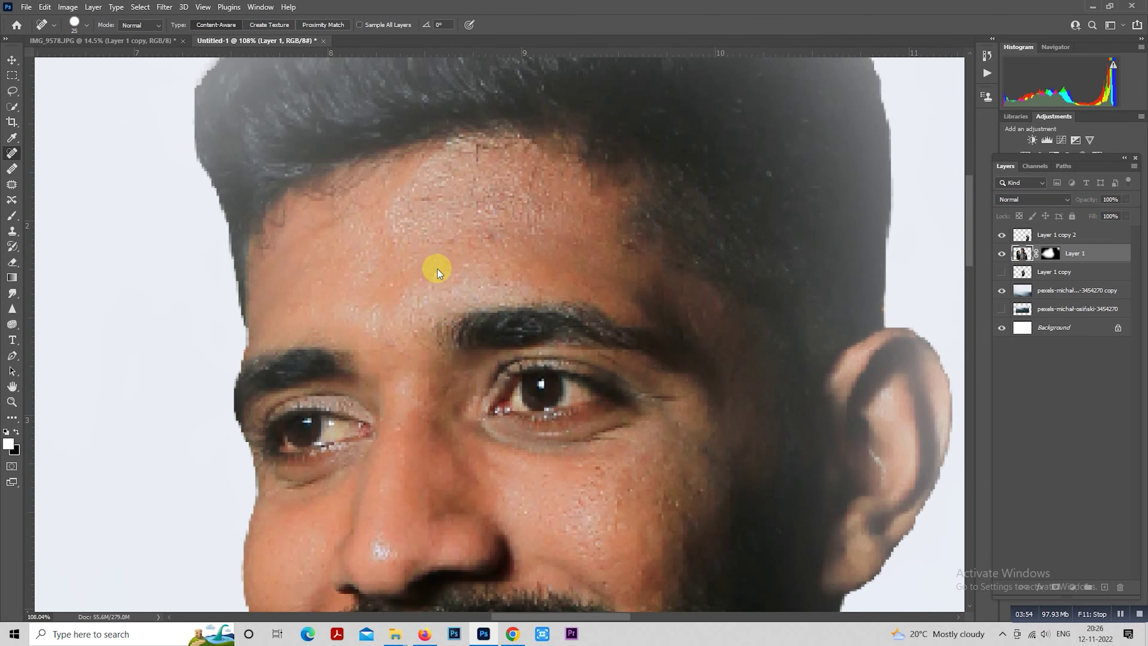
left_click(558, 247)
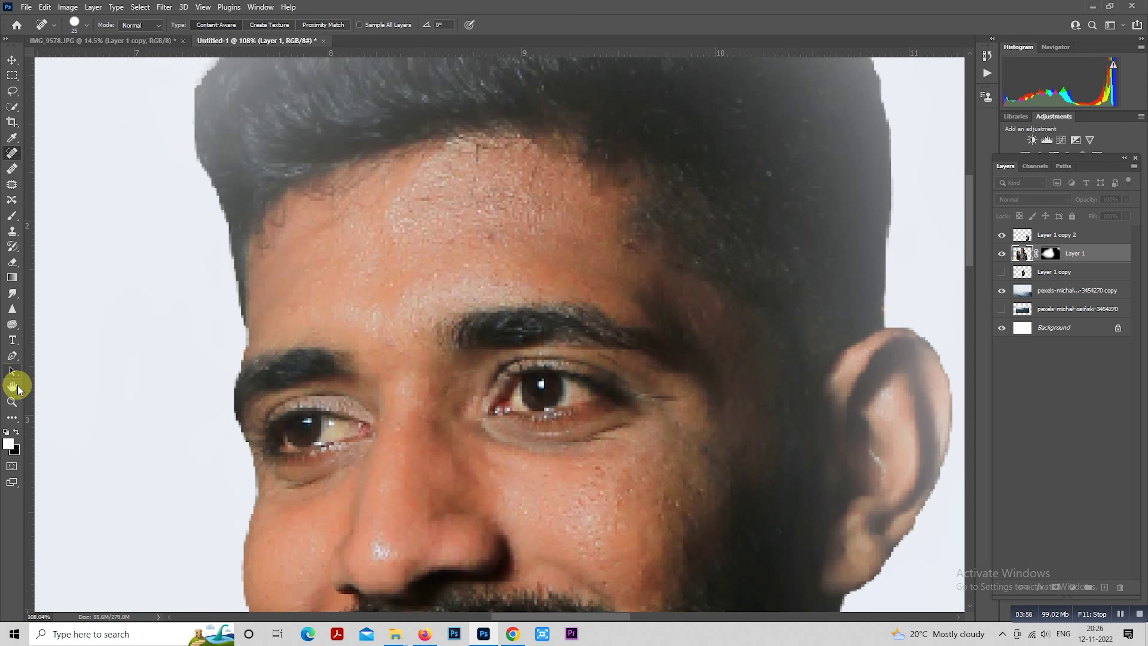
Switch to the Mixer Brush and smooth the skin across the man's forehead.
left_click(14, 421)
left_click(14, 412)
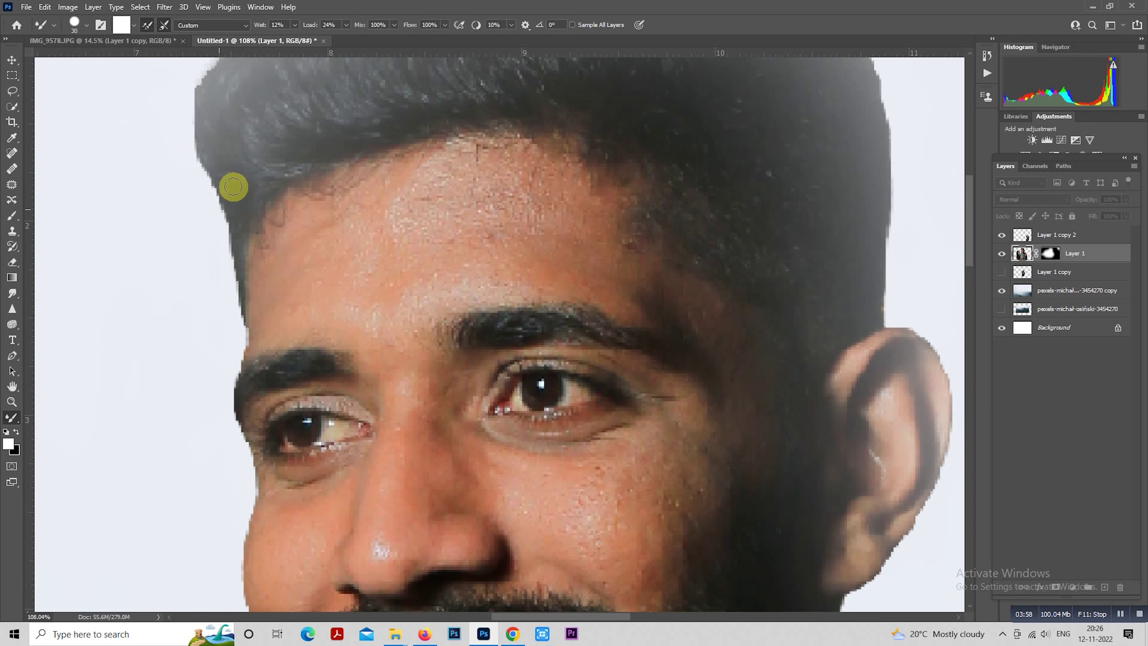
scroll(403, 252, "down", 1)
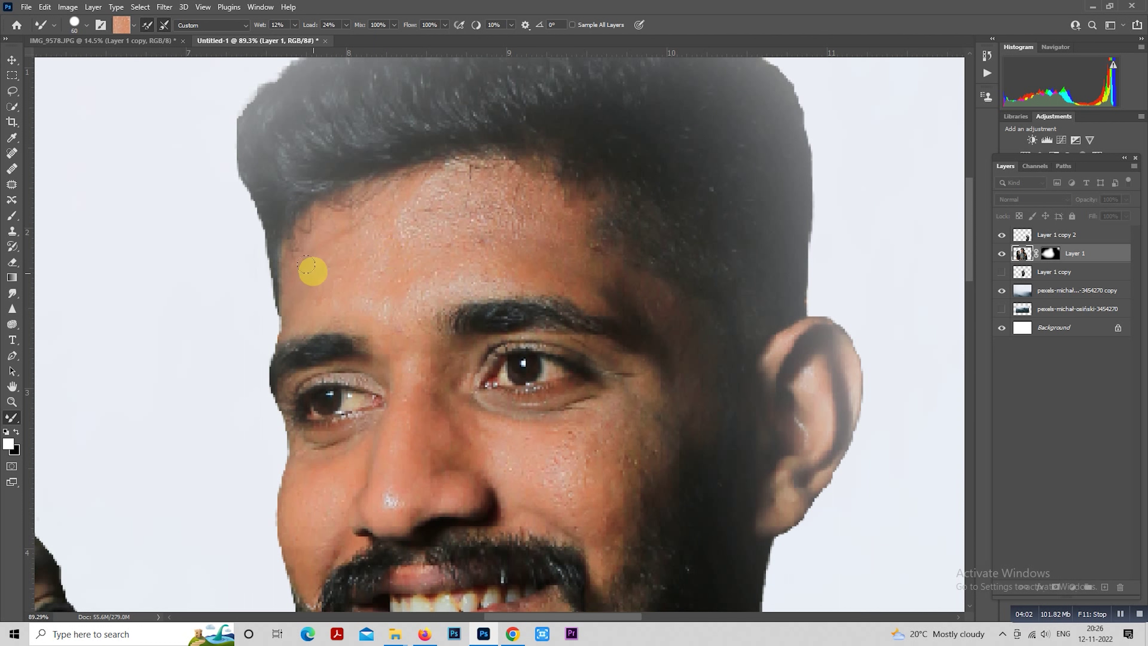
key("bracketright")
key("bracketright")
key("bracketright")
key("bracketright")
mouse_move(390, 270)
left_mouse_down()
mouse_move(482, 184)
mouse_move(310, 247)
left_mouse_up()
key("bracketleft")
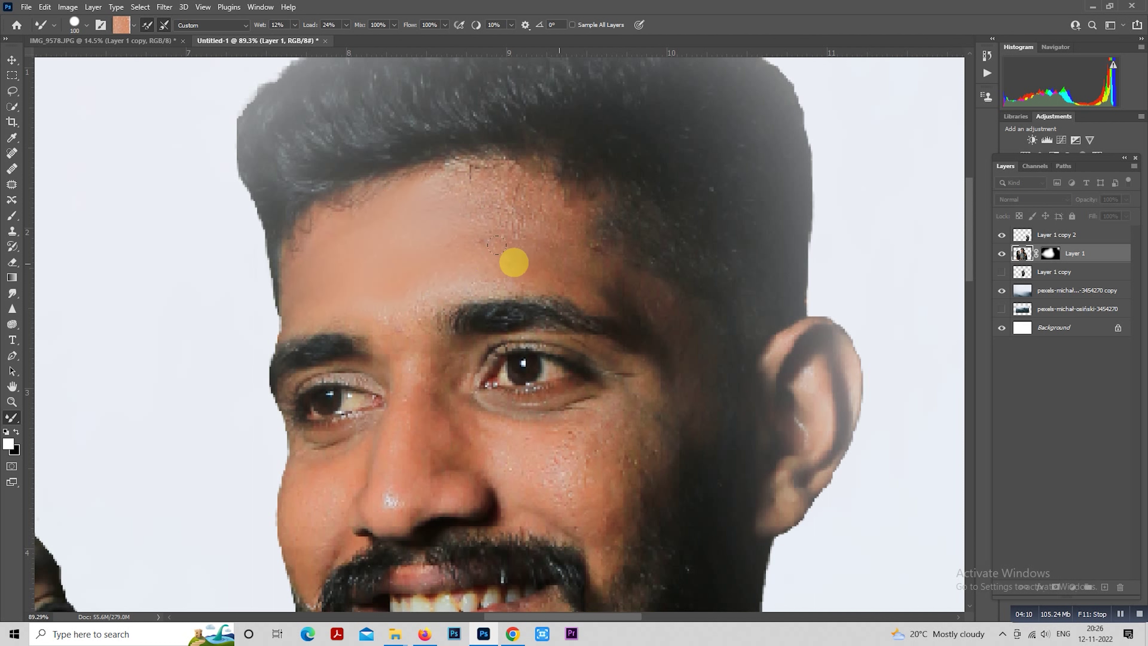
mouse_move(307, 267)
left_mouse_down()
mouse_move(468, 228)
mouse_move(476, 206)
mouse_move(390, 245)
left_mouse_up()
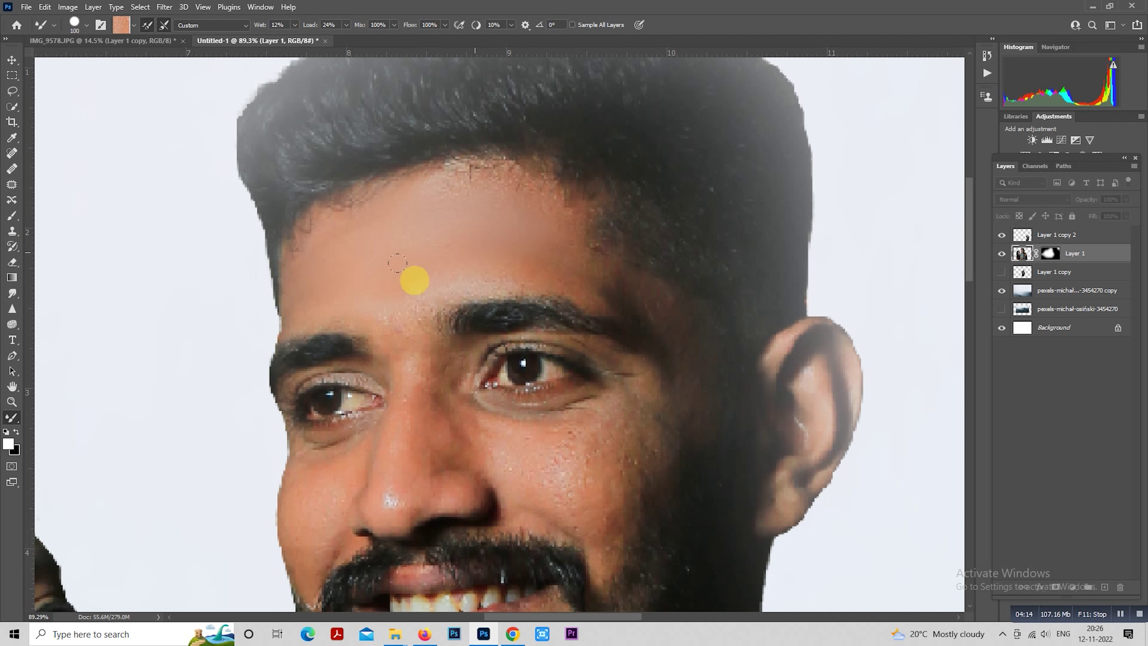
mouse_move(389, 304)
left_mouse_down()
mouse_move(475, 267)
mouse_move(413, 216)
mouse_move(349, 239)
mouse_move(575, 234)
mouse_move(682, 379)
left_mouse_up()
Blend the skin along the man's nose bridge and across his cheek.
key("bracketright")
key("bracketright")
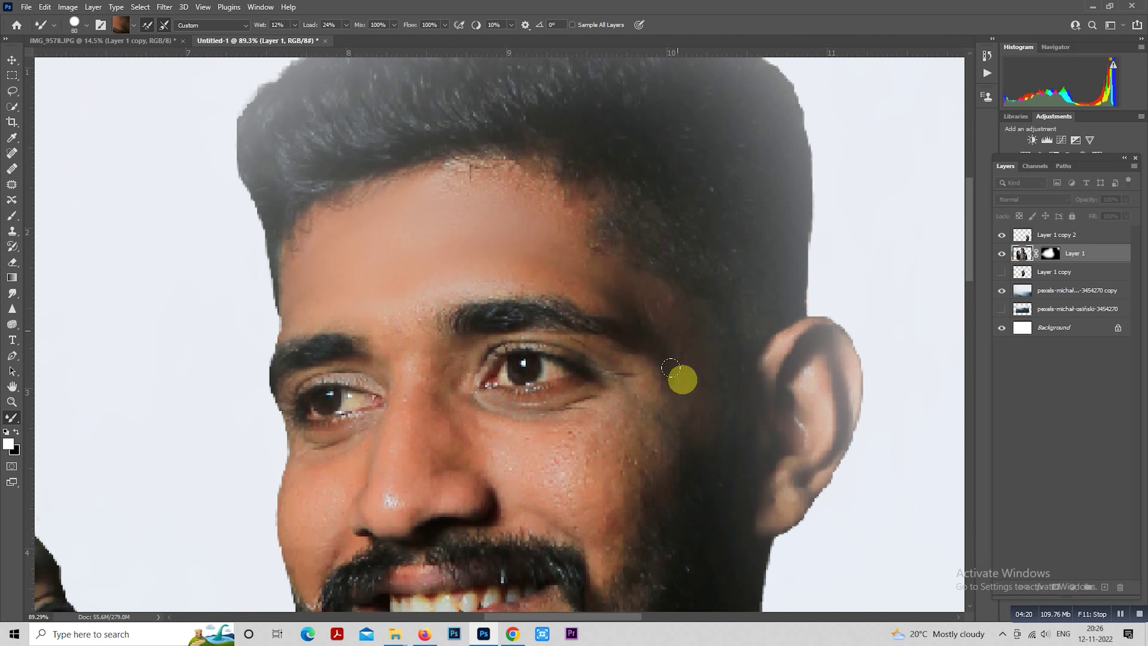
scroll(646, 307, "down", 3)
key("bracketleft")
left_click_drag(403, 319, 397, 290)
key("bracketleft")
left_click_drag(392, 329, 400, 270)
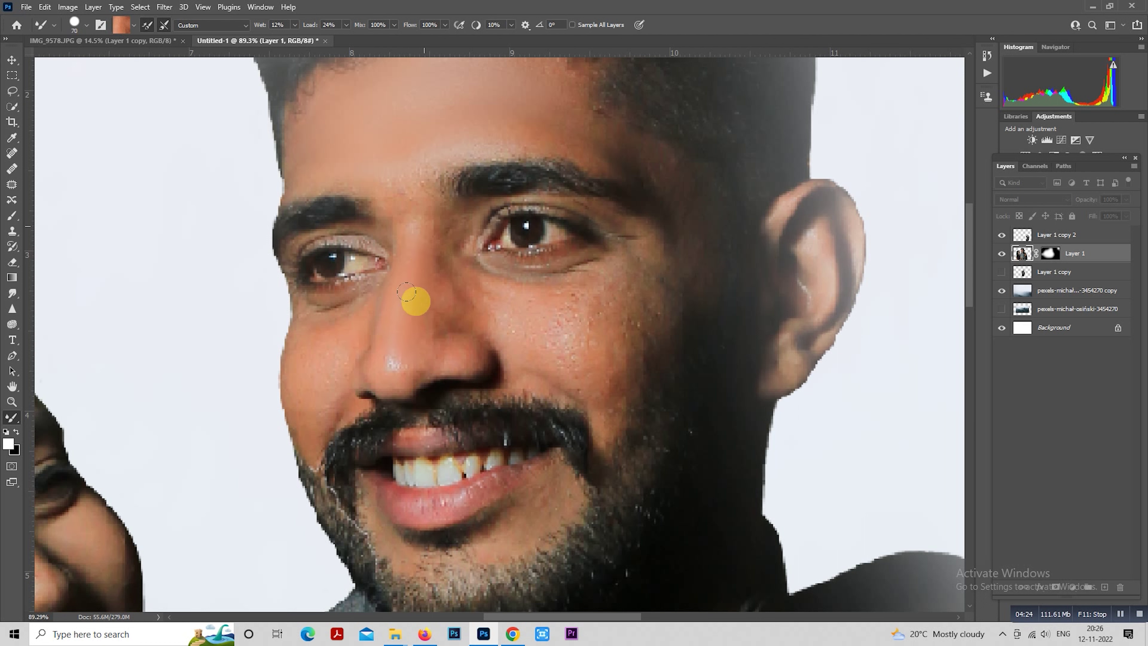
mouse_move(317, 358)
left_mouse_down()
mouse_move(294, 387)
mouse_move(305, 370)
mouse_move(300, 345)
left_mouse_up()
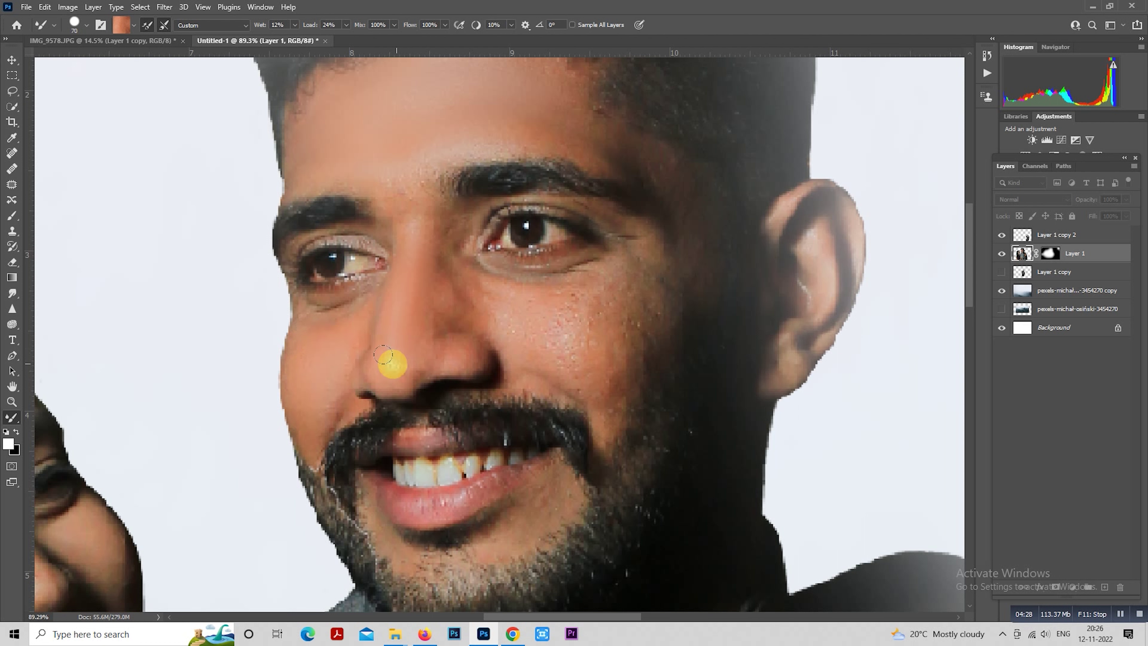
mouse_move(383, 354)
left_mouse_down()
mouse_move(447, 334)
mouse_move(445, 283)
mouse_move(462, 303)
mouse_move(570, 323)
mouse_move(589, 264)
mouse_move(571, 320)
mouse_move(593, 270)
mouse_move(585, 370)
mouse_move(595, 309)
mouse_move(562, 327)
mouse_move(617, 235)
mouse_move(620, 292)
mouse_move(604, 298)
mouse_move(637, 242)
mouse_move(606, 328)
mouse_move(615, 359)
mouse_move(524, 312)
mouse_move(555, 333)
mouse_move(607, 305)
left_mouse_up()
Resize the mixer brush from 100 down to about 70 for finer blending.
key("]")
key("]")
key("bracketleft")
scroll(500, 505, "down", 2)
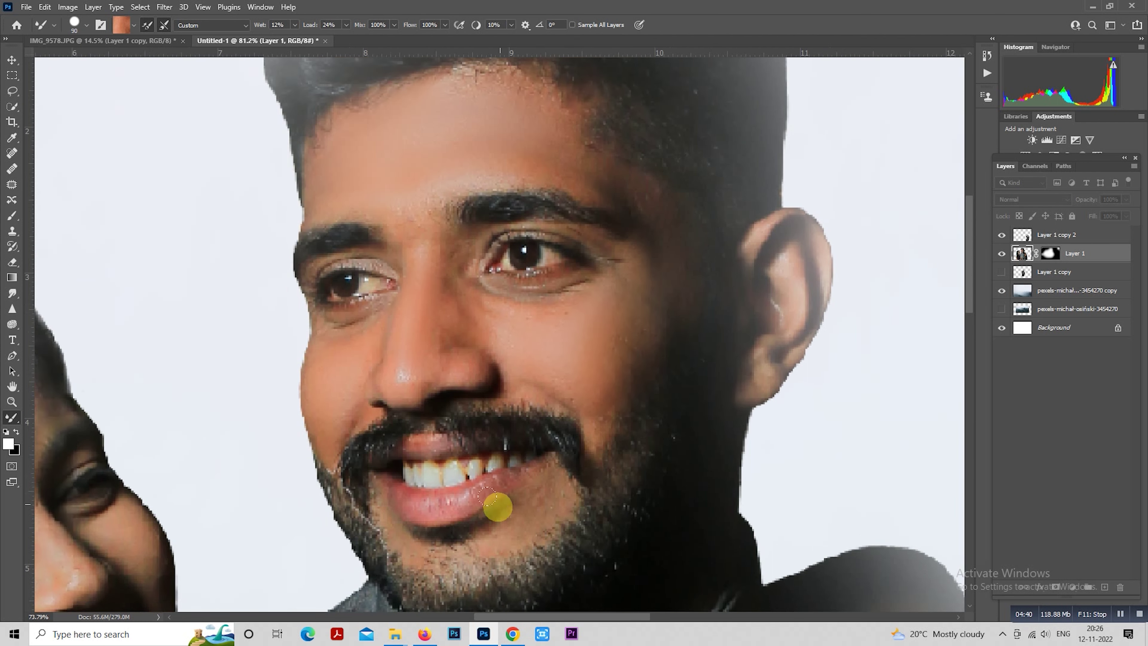
key("bracketleft")
key("bracketleft")
key("bracketleft")
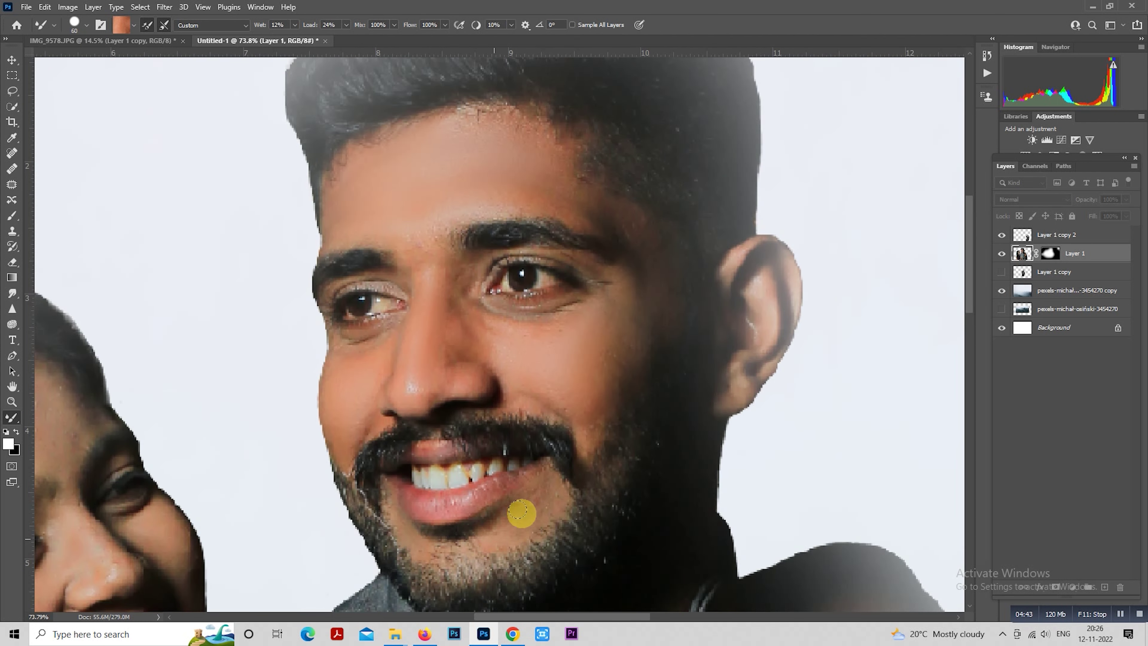
key("bracketright")
key("bracketright")
scroll(384, 530, "up", 2)
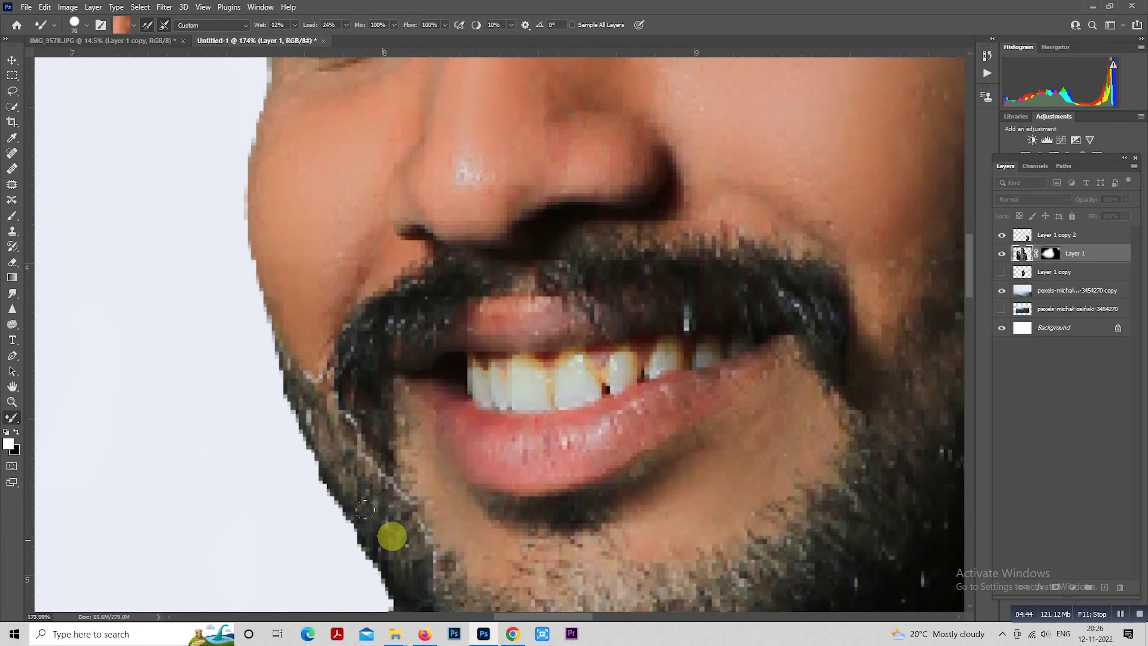
scroll(389, 533, "up", 2)
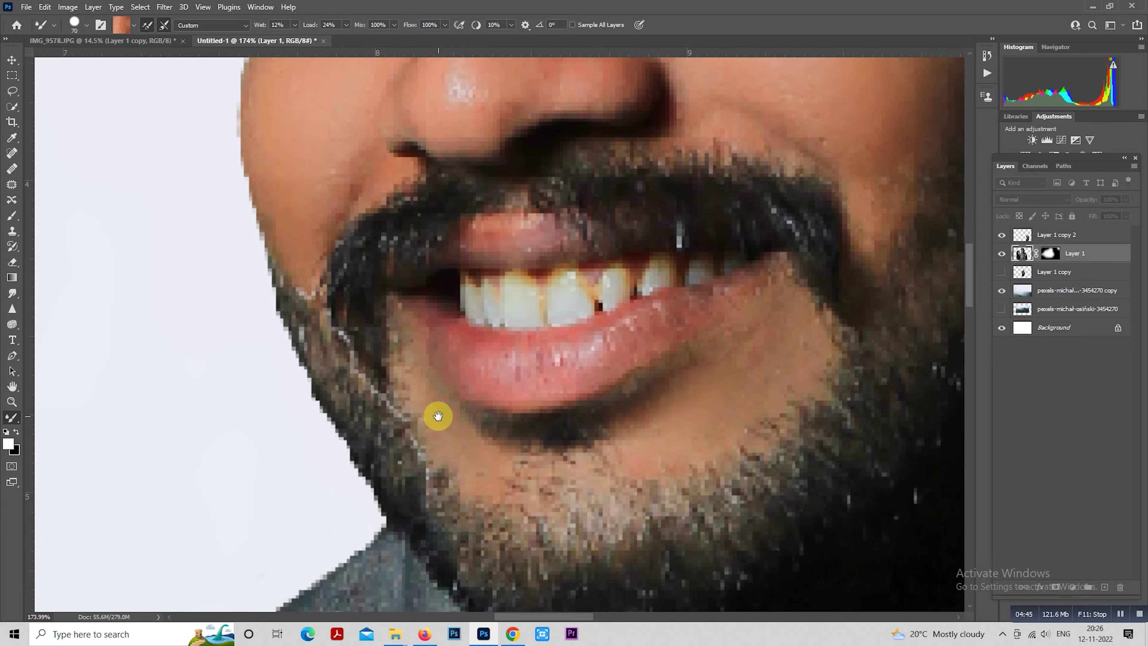
Spot-heal two small dark spots on the man's beard edge with a tiny brush.
left_click(12, 154)
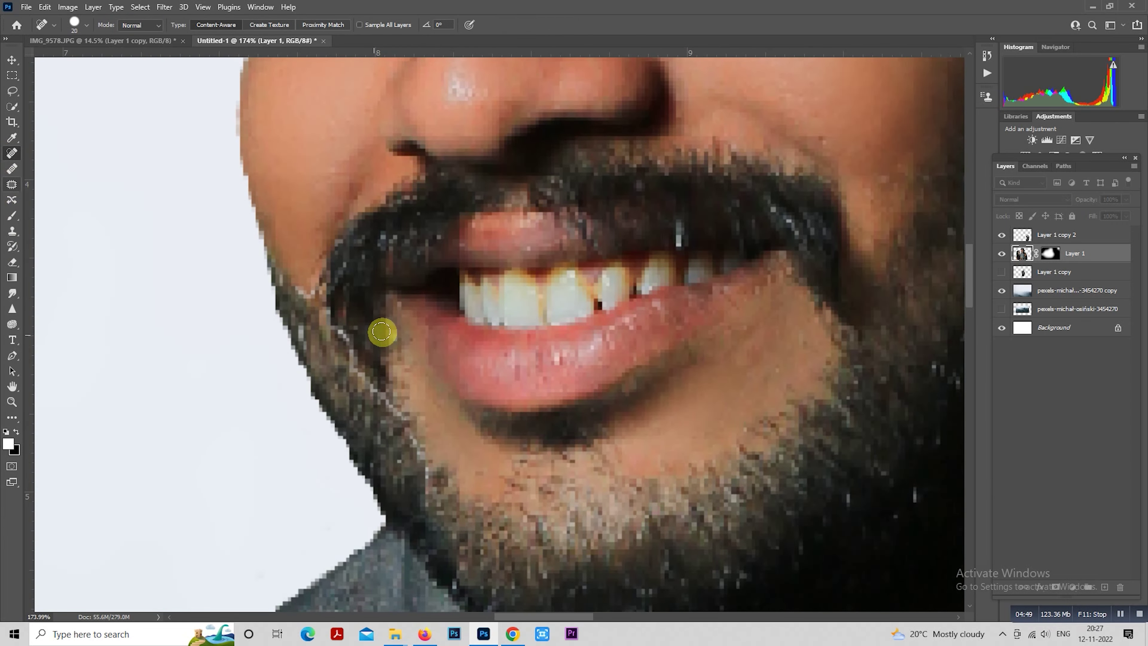
key("bracketleft")
key("bracketleft")
key("bracketleft")
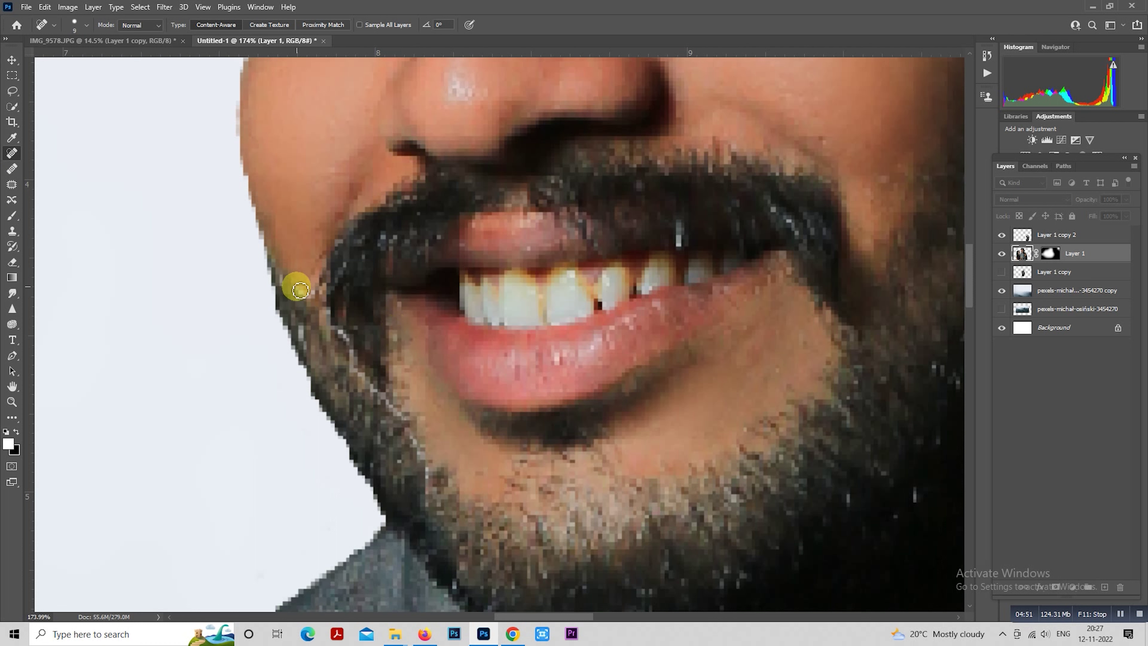
left_click(314, 294)
left_click(557, 244)
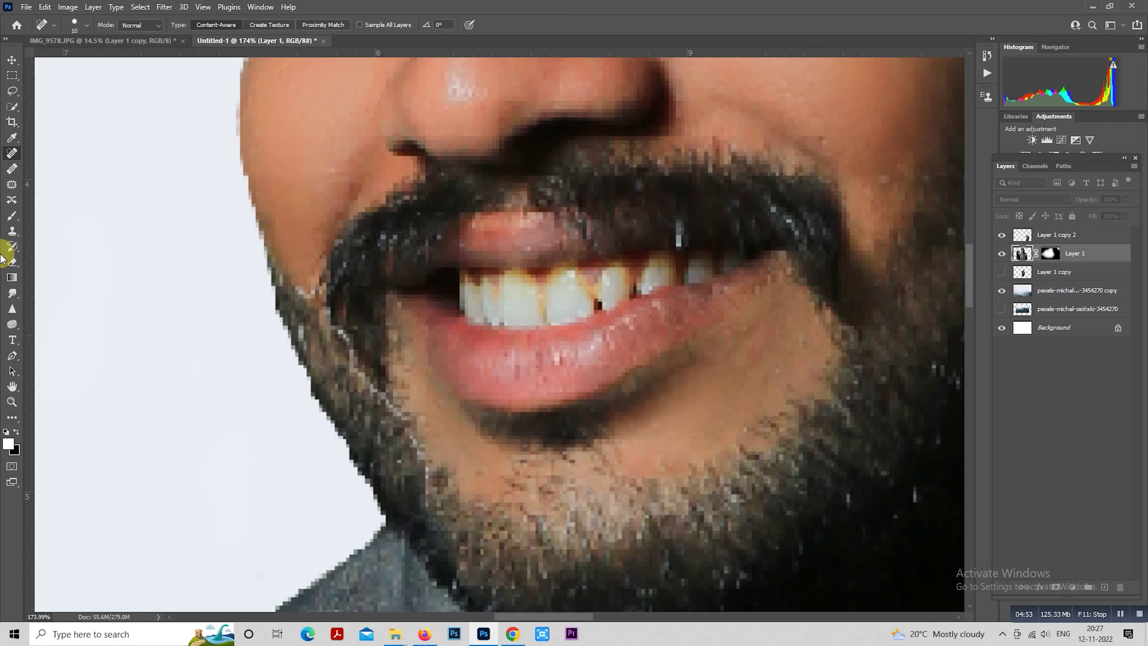
With the Healing Brush at size 15, sample clean skin and paint out the beard-edge streaks.
left_click(12, 168)
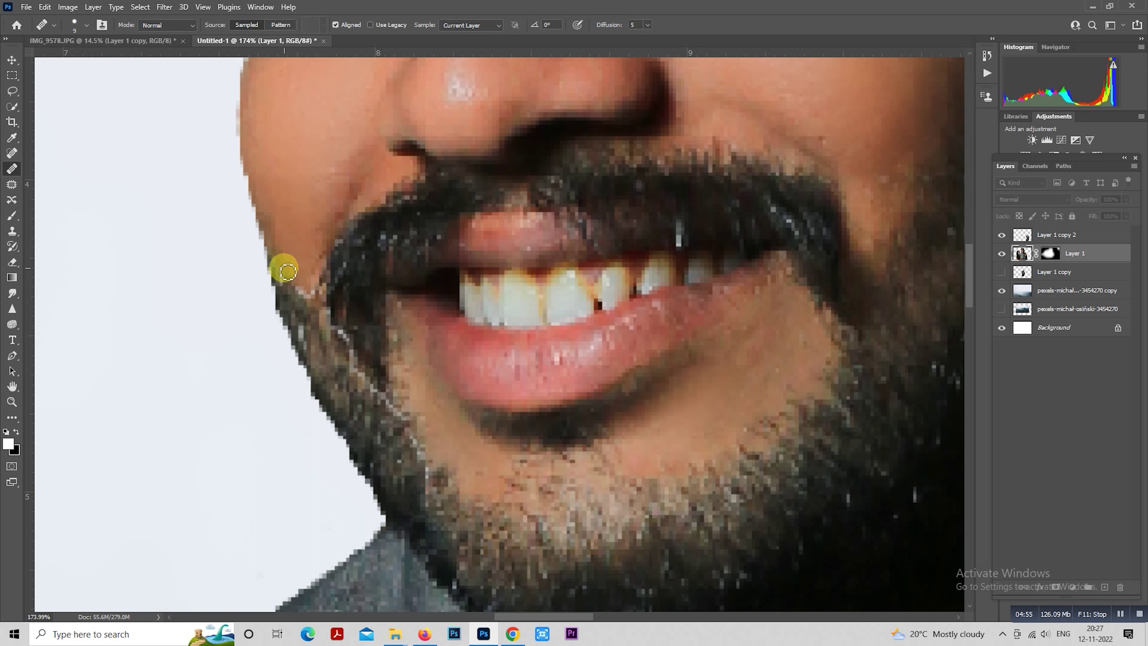
key("bracketright")
key("bracketright")
left_click(311, 324, "alt")
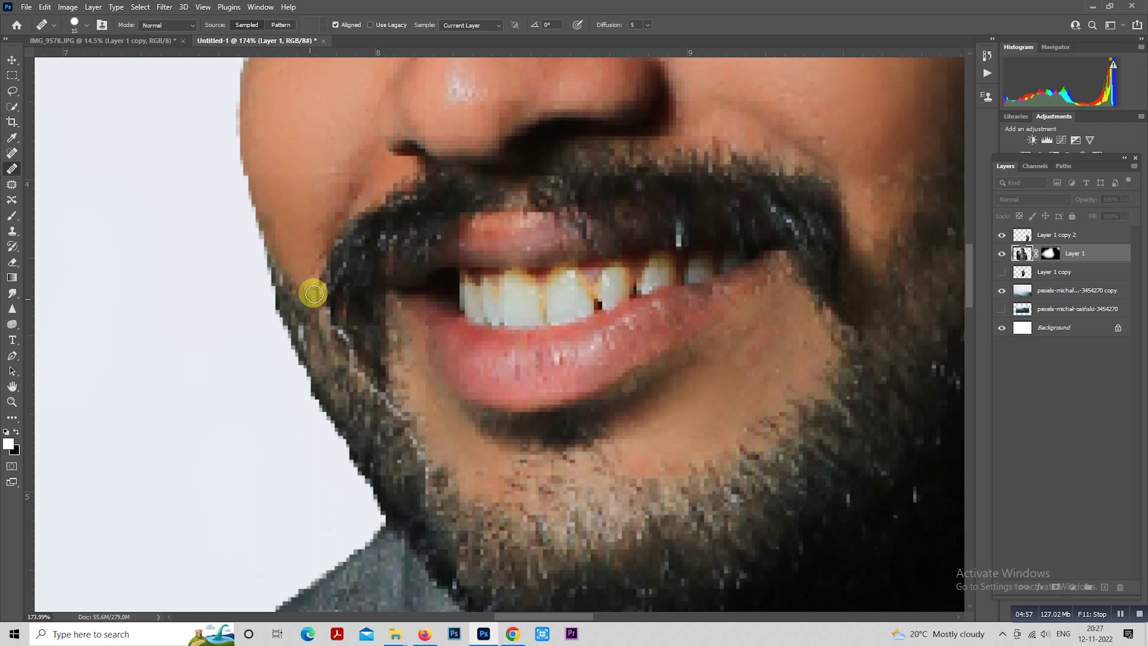
mouse_move(332, 319)
left_mouse_down()
mouse_move(364, 397)
mouse_move(333, 312)
left_mouse_up()
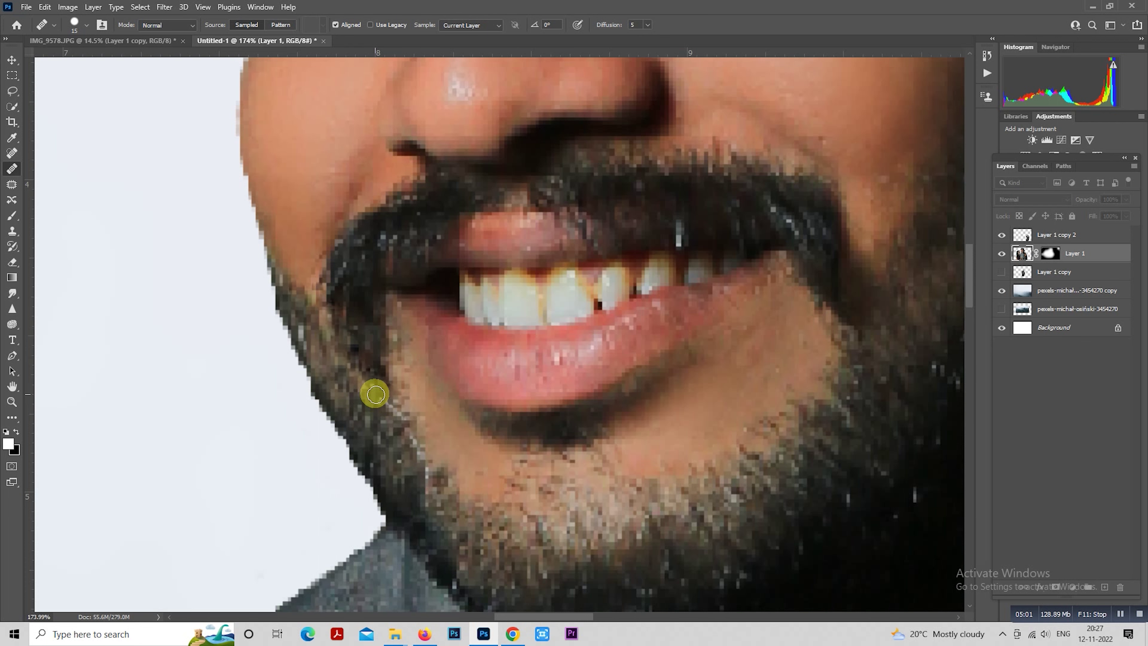
scroll(422, 474, "down", 1)
scroll(430, 477, "down", 3)
scroll(427, 477, "down", 2)
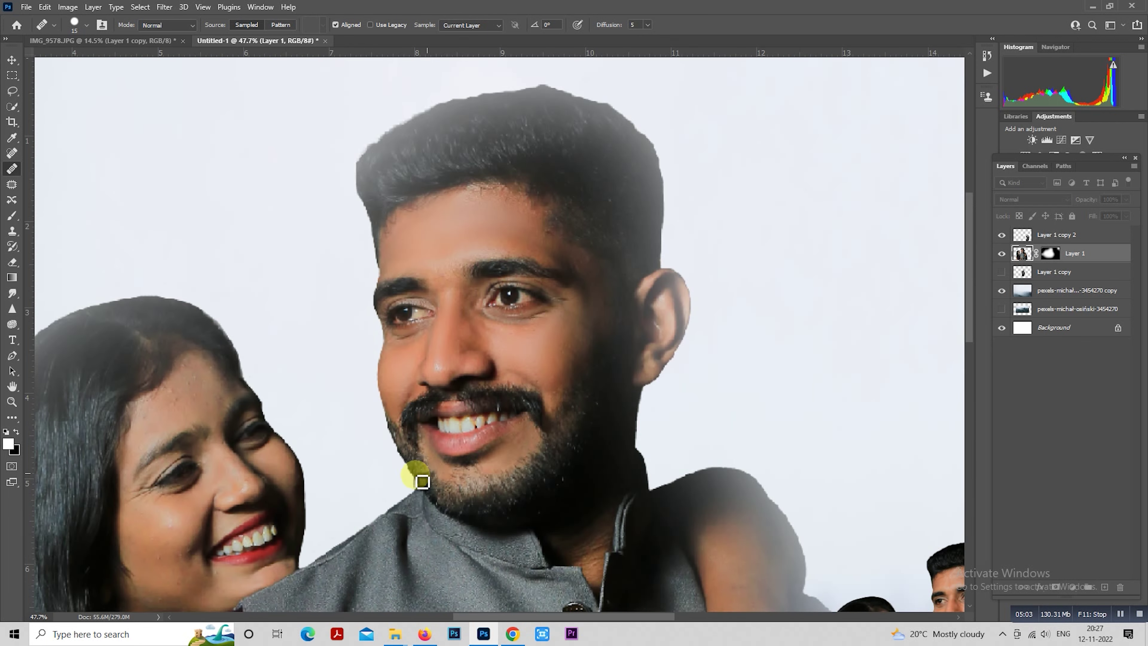
scroll(578, 378, "up", 2)
scroll(436, 389, "up", 2)
scroll(474, 321, "up", 2)
scroll(474, 321, "right", 3)
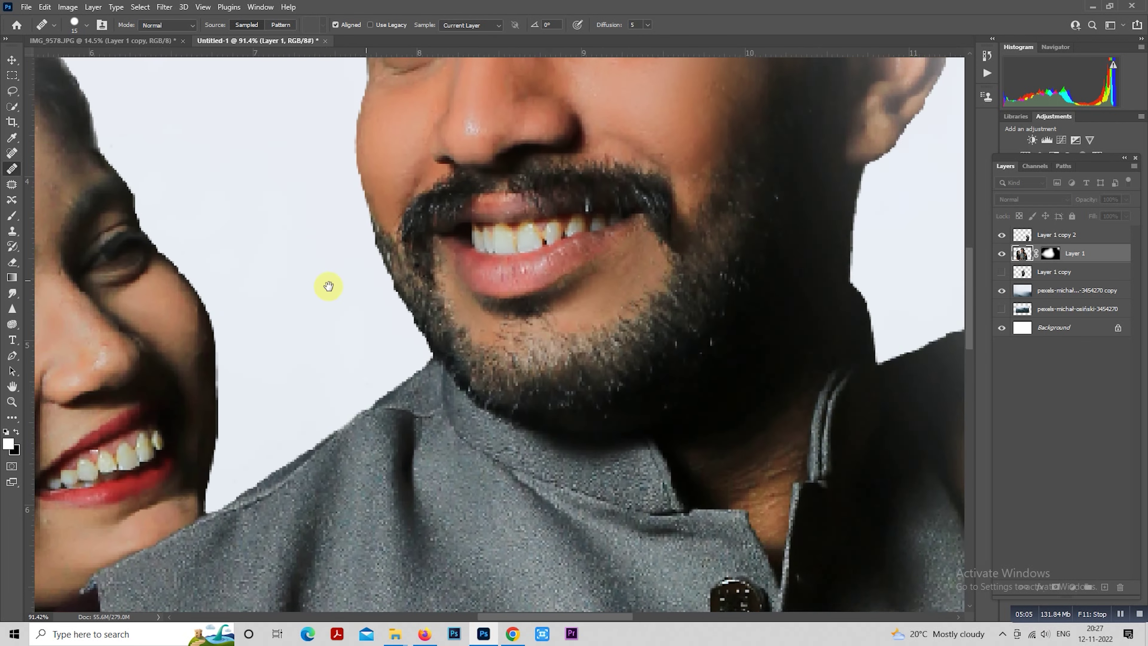
scroll(221, 236, "up", 1)
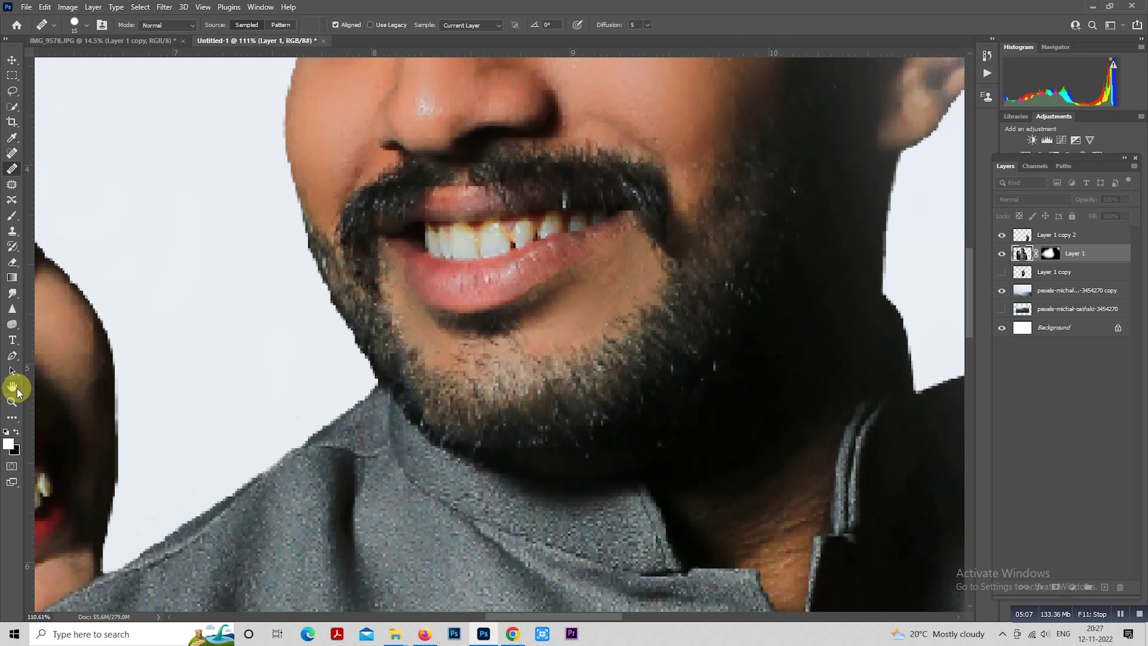
Mixer-brush the skin beside the man's nose at size 60 and his cheek at size 90.
left_click(16, 417)
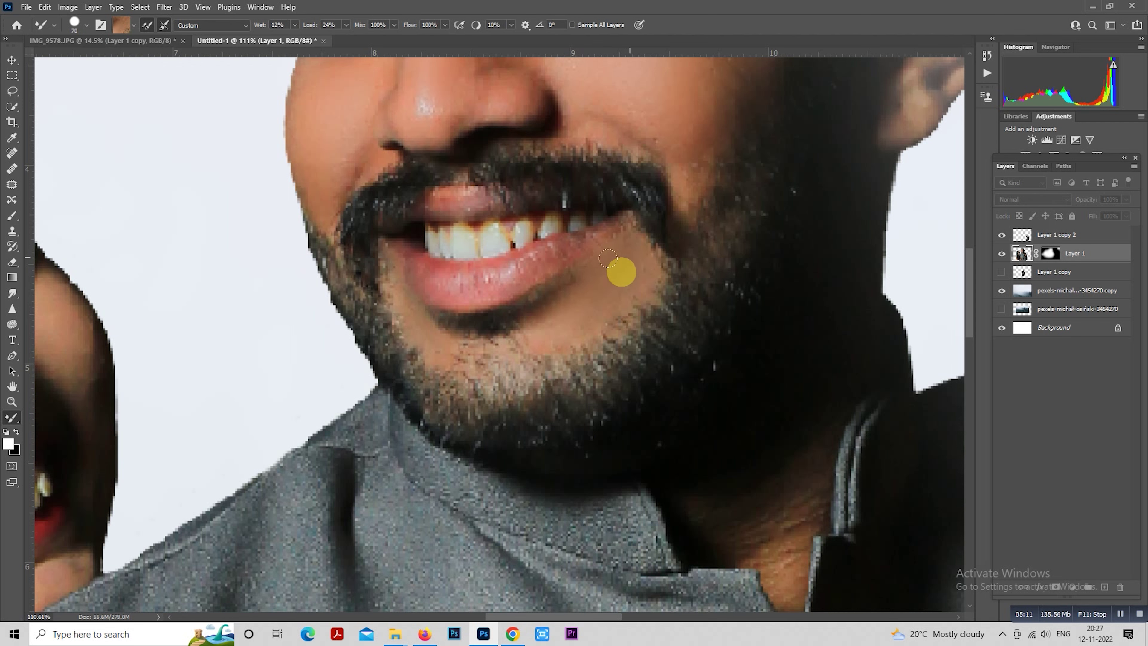
left_click_drag(604, 246, 520, 421)
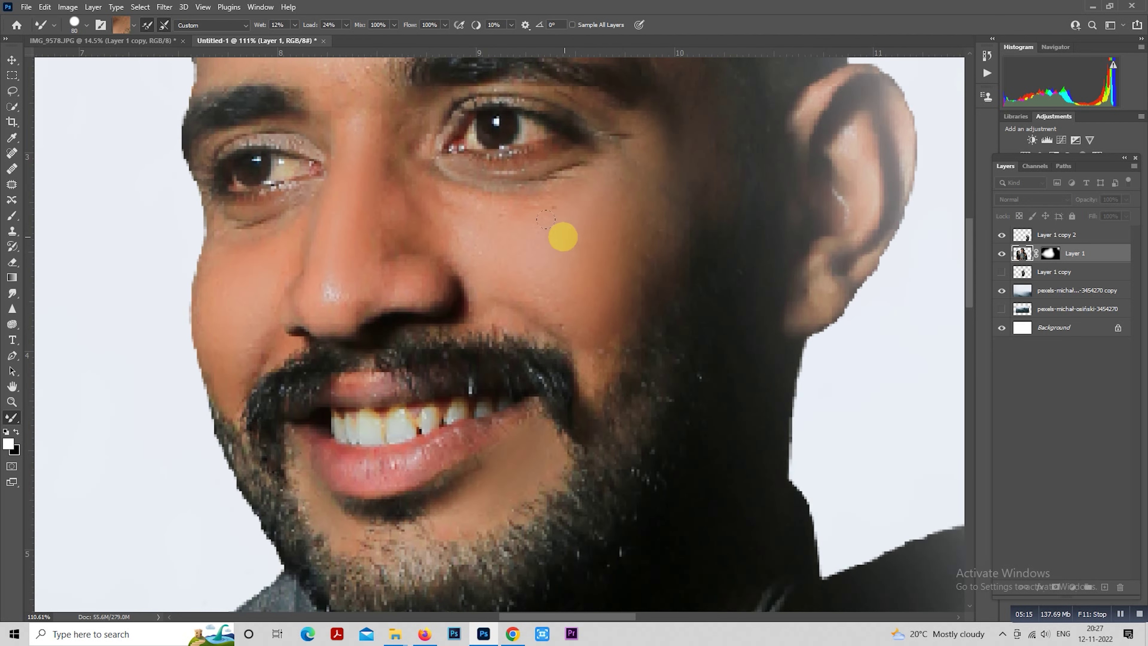
key("bracketleft")
key("bracketleft")
key("bracketleft")
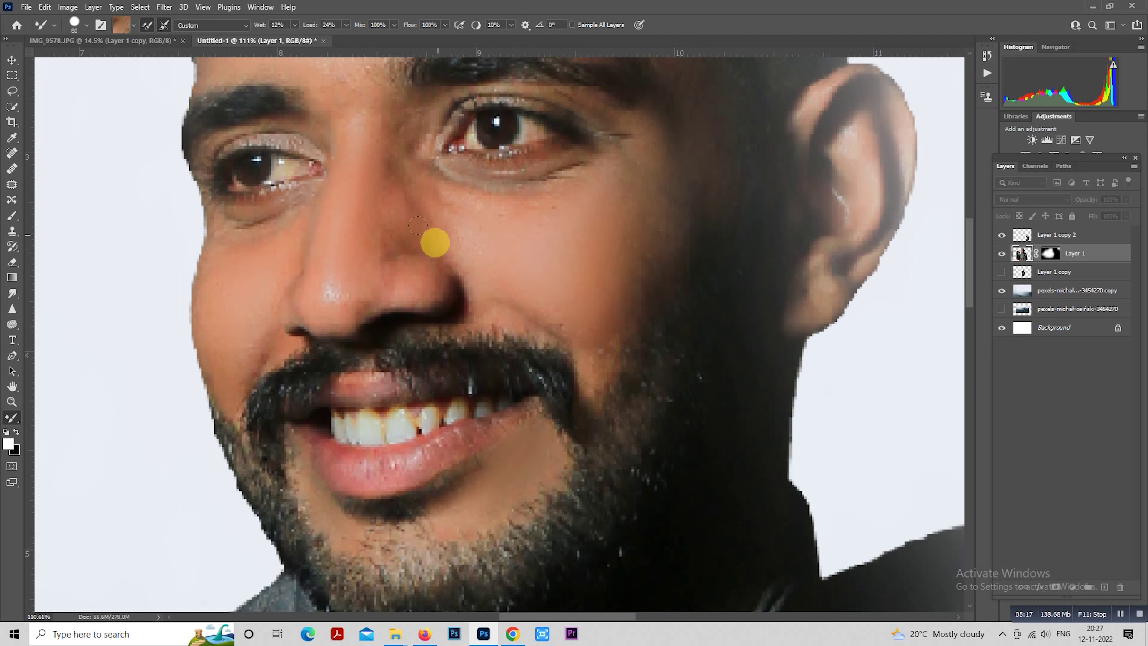
left_click_drag(387, 202, 367, 232)
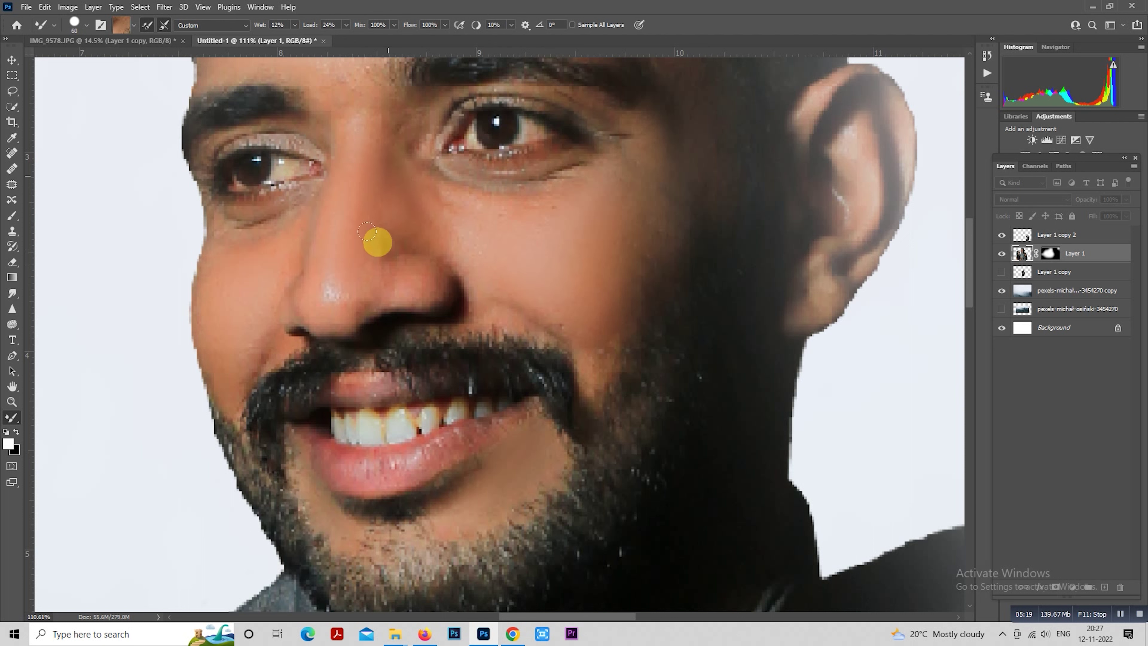
key("bracketright")
key("bracketright")
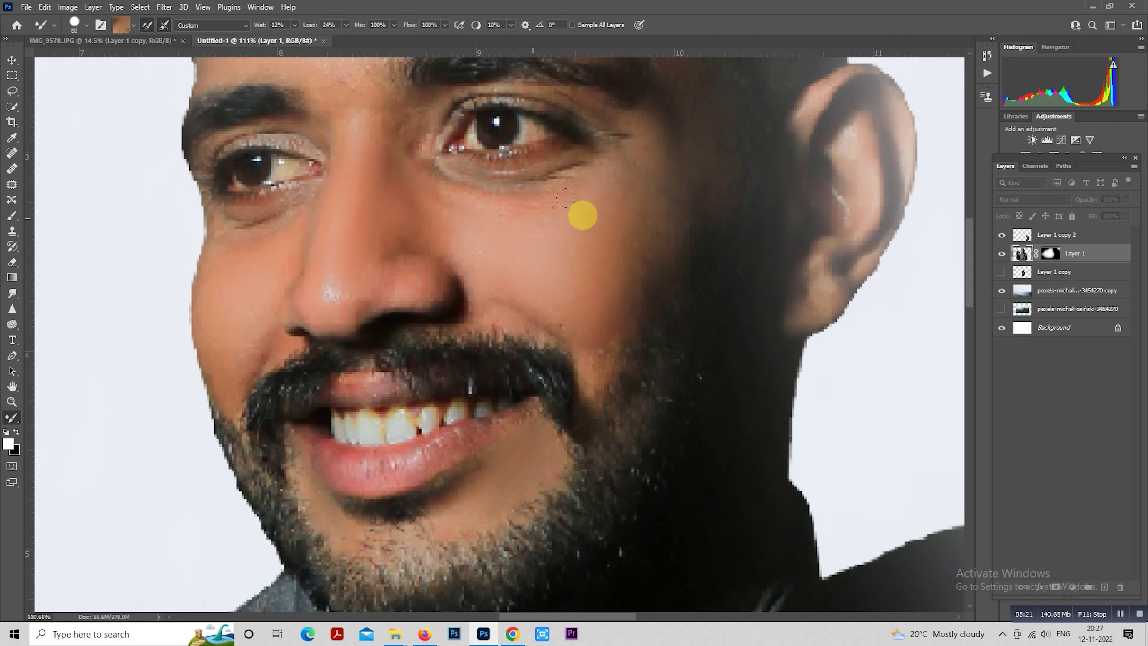
mouse_move(563, 210)
left_mouse_down()
mouse_move(597, 242)
mouse_move(587, 280)
mouse_move(675, 178)
mouse_move(573, 263)
left_mouse_up()
scroll(573, 262, "down", 2)
scroll(633, 170, "down", 5)
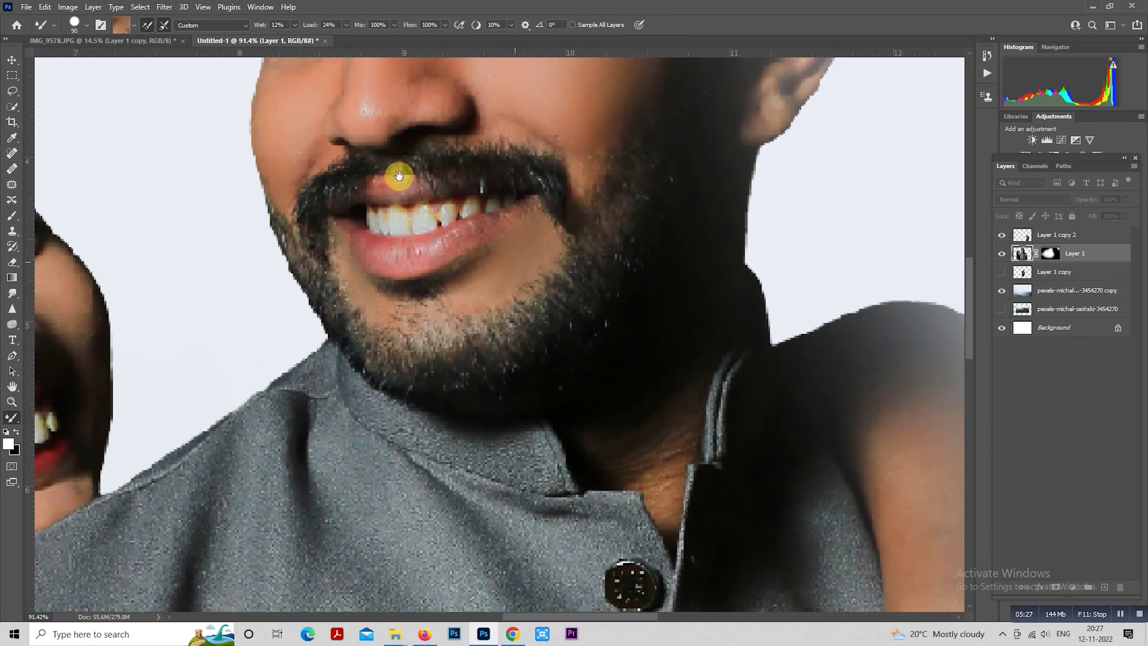
scroll(397, 174, "right", 5)
scroll(484, 184, "down", 2)
scroll(574, 252, "down", 3)
Set the mixer brush to 90 and smooth a small blemish on the woman's cheek.
scroll(418, 257, "up", 3)
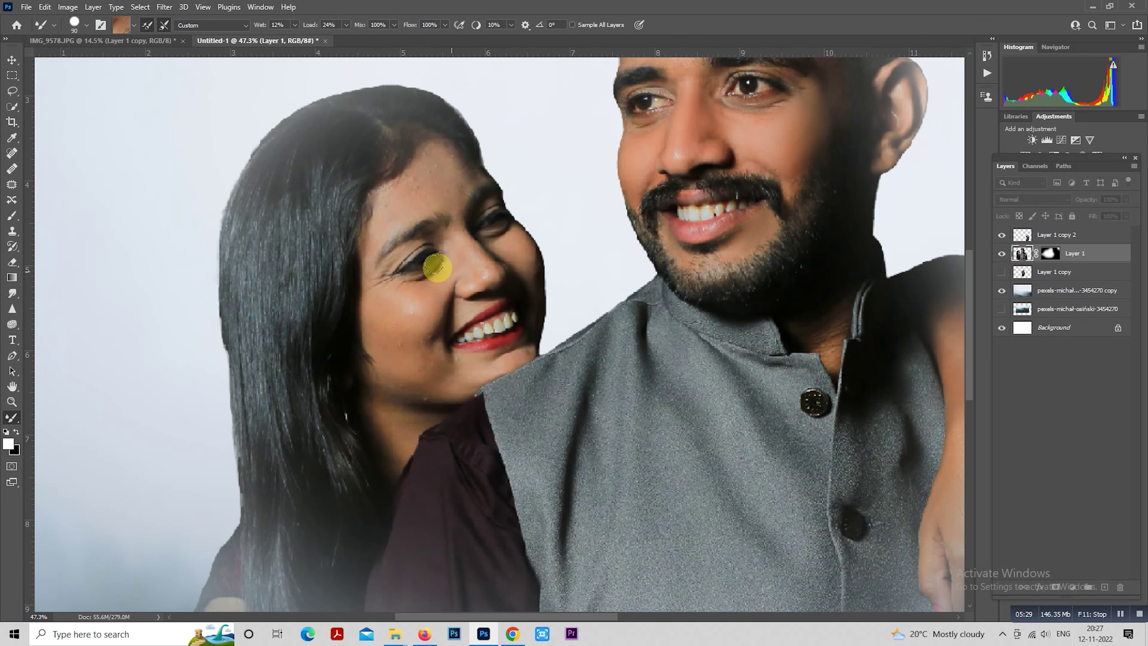
scroll(410, 333, "up", 3)
scroll(394, 331, "down", 2)
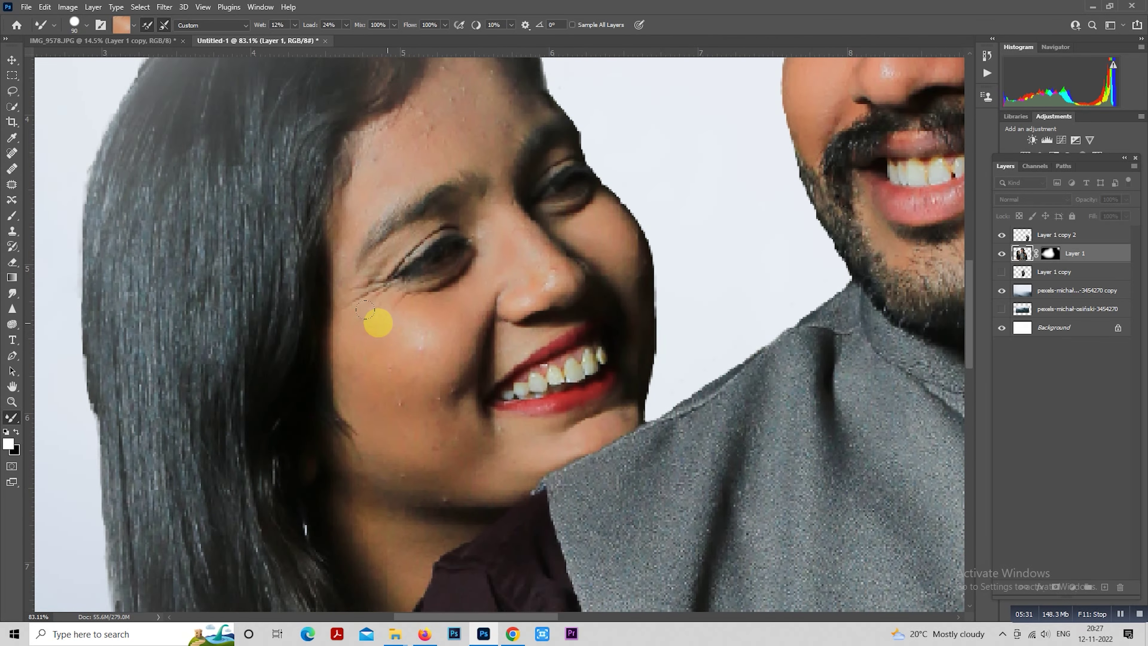
key("bracketleft")
key("bracketleft")
scroll(421, 312, "up", 2)
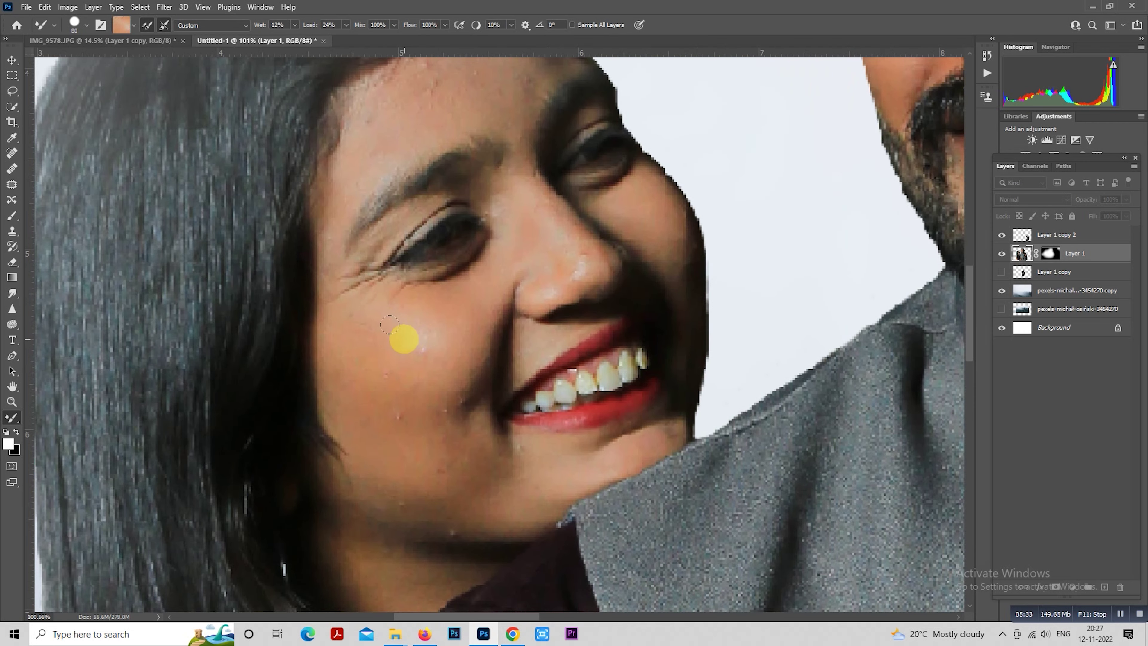
key("bracketleft")
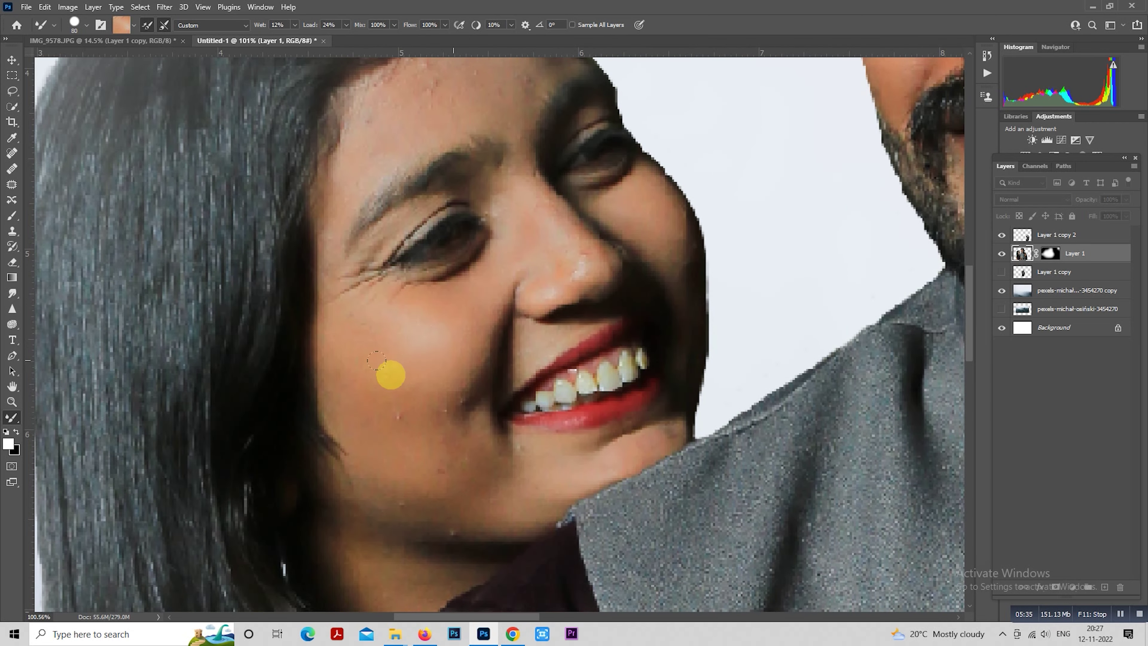
key("bracketleft")
key("bracketleft")
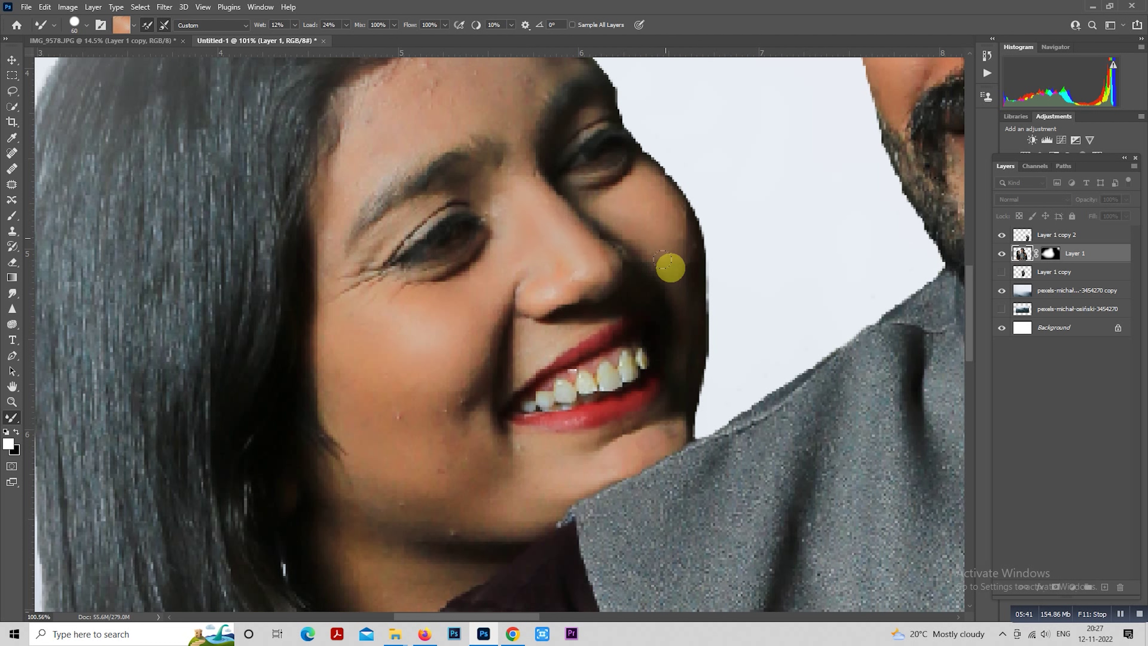
key("bracketleft")
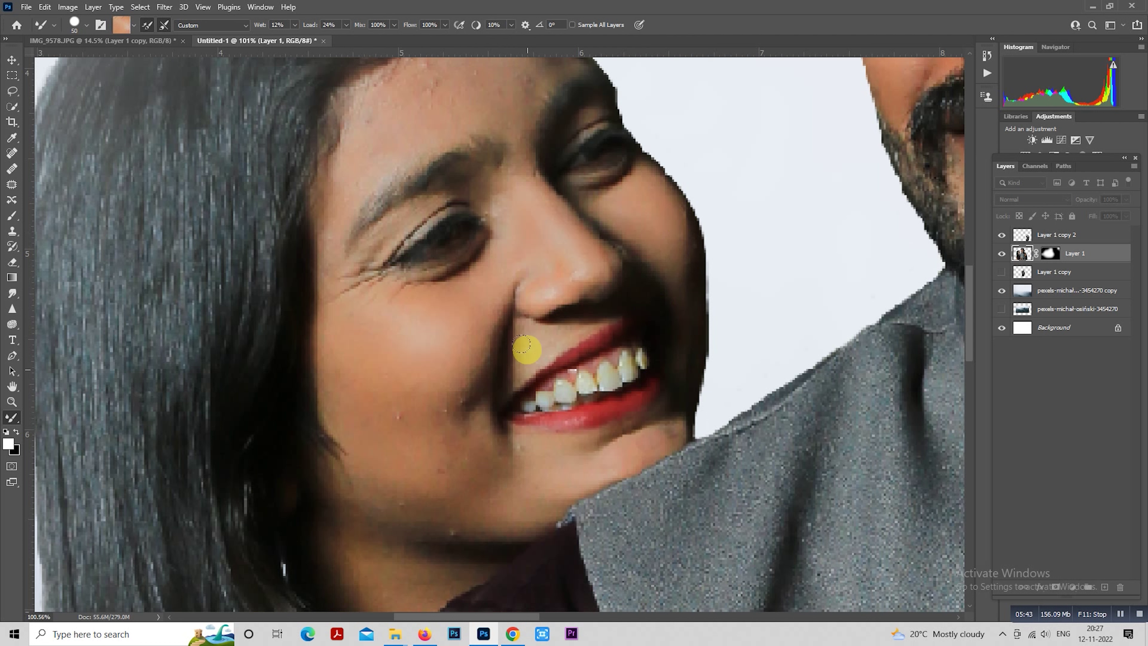
key("bracketright")
key("bracketright")
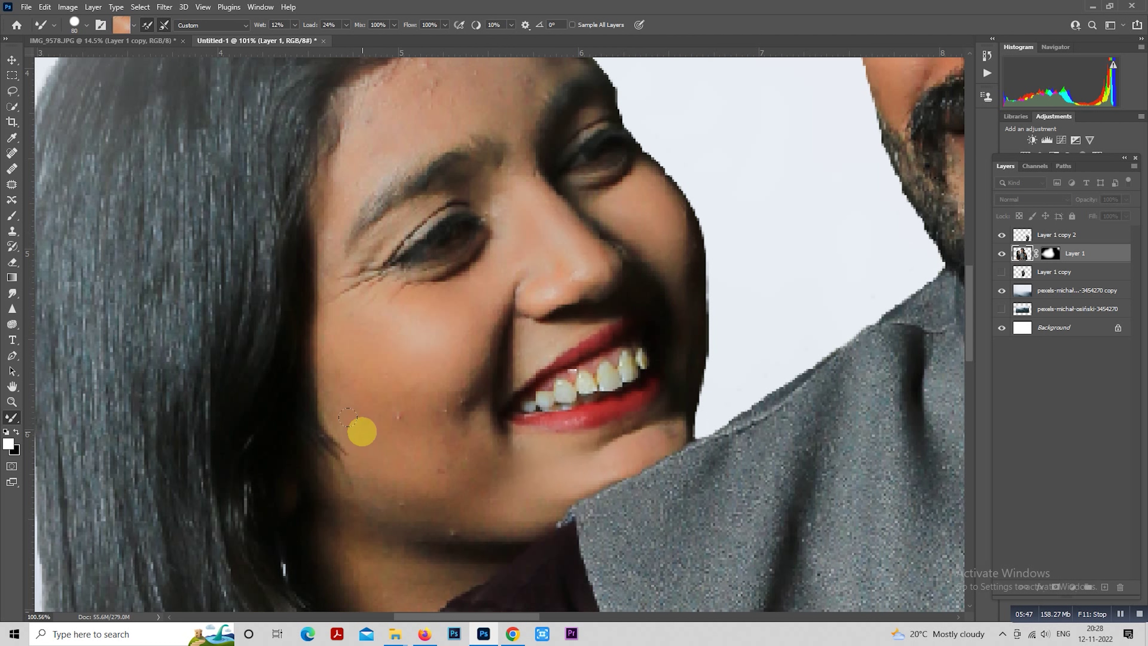
key("bracketright")
key("bracketright")
mouse_move(402, 450)
left_mouse_down()
mouse_move(333, 386)
mouse_move(464, 435)
mouse_move(382, 487)
mouse_move(472, 471)
mouse_move(410, 472)
mouse_move(378, 353)
mouse_move(333, 364)
mouse_move(420, 315)
mouse_move(336, 358)
mouse_move(367, 316)
left_mouse_up()
At brush size 80, blend the skin up and along the woman's chin.
key("bracketright")
key("bracketleft")
scroll(367, 316, "down", 3)
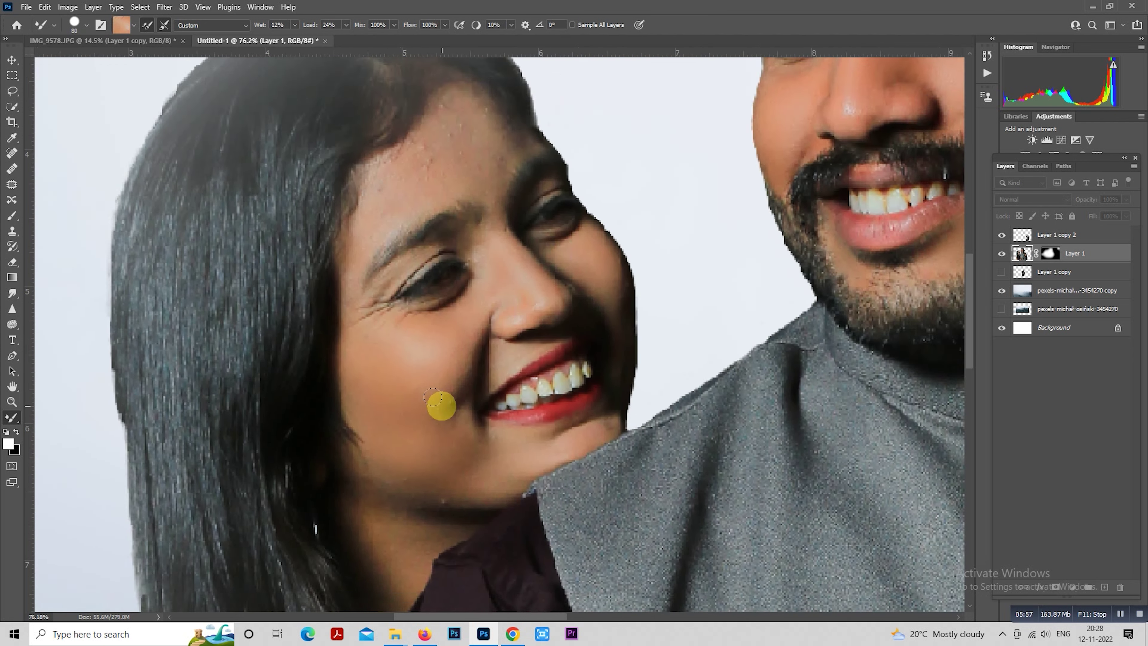
key("bracketleft")
mouse_move(404, 525)
left_mouse_down()
mouse_move(440, 520)
mouse_move(508, 453)
left_mouse_up()
scroll(507, 454, "up", 1)
left_click_drag(457, 242, 491, 352)
Fine-tune the blending brush size and bring the woman's face back into view.
scroll(491, 352, "up", 1)
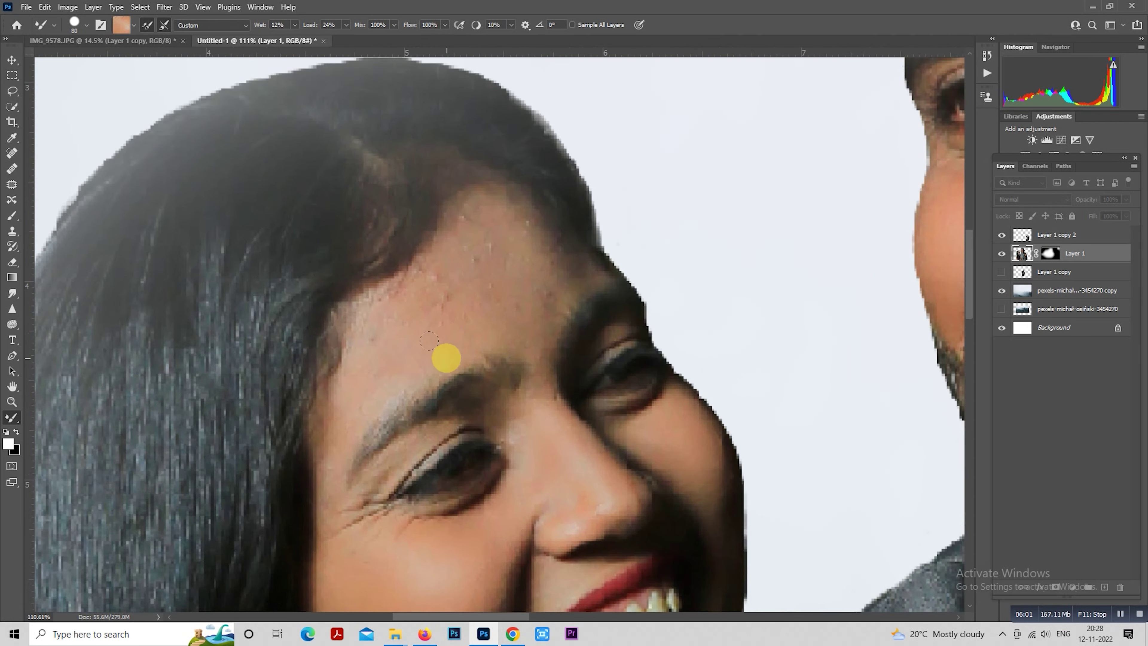
key("bracketleft")
key("bracketleft")
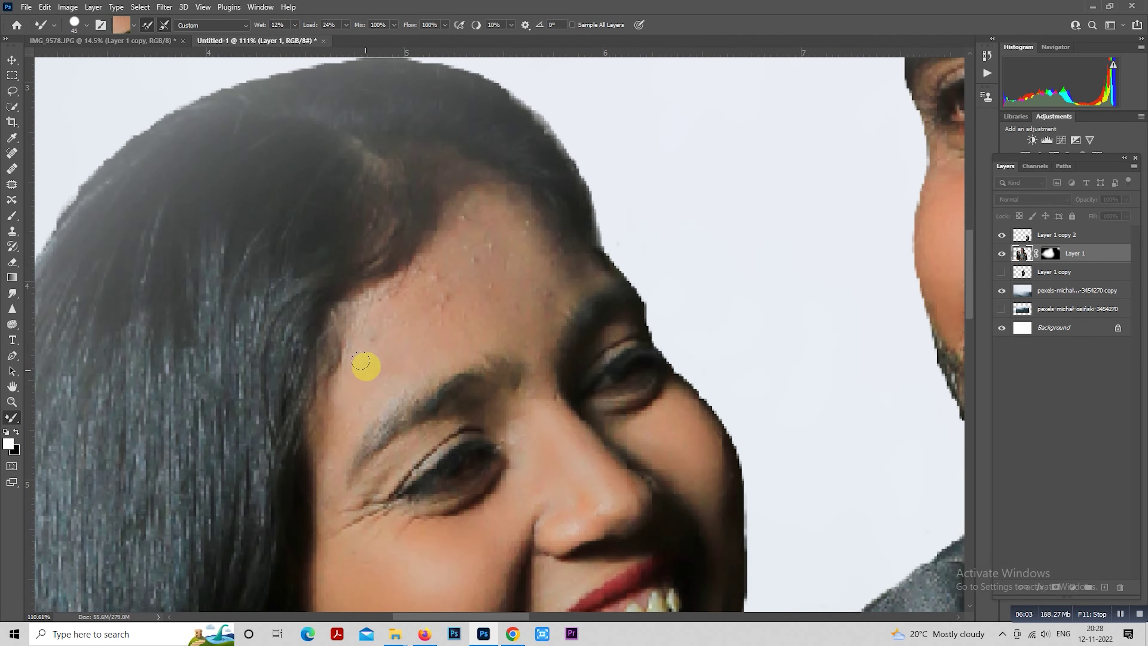
key("bracketright")
key("bracketright")
key("bracketright")
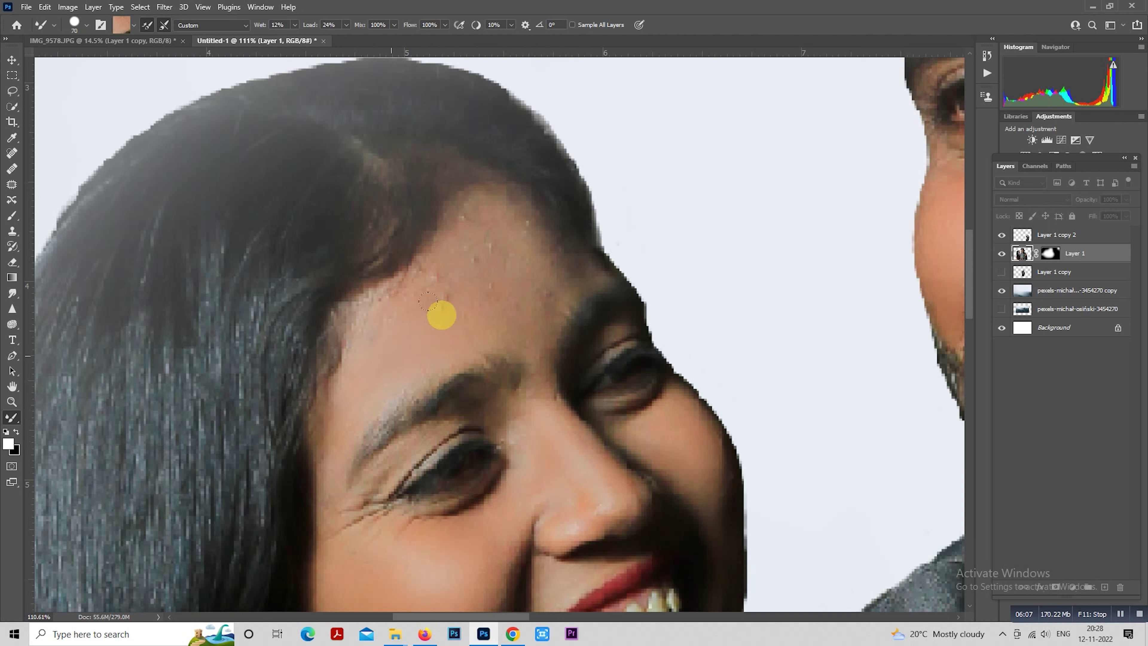
key("bracketright")
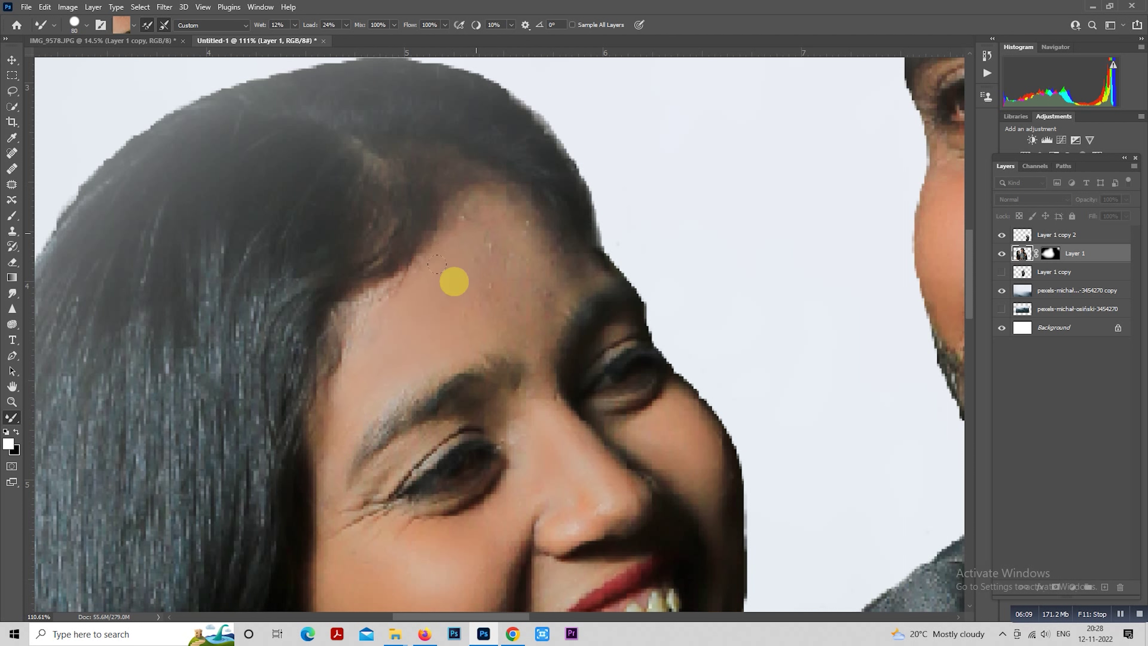
key("bracketleft")
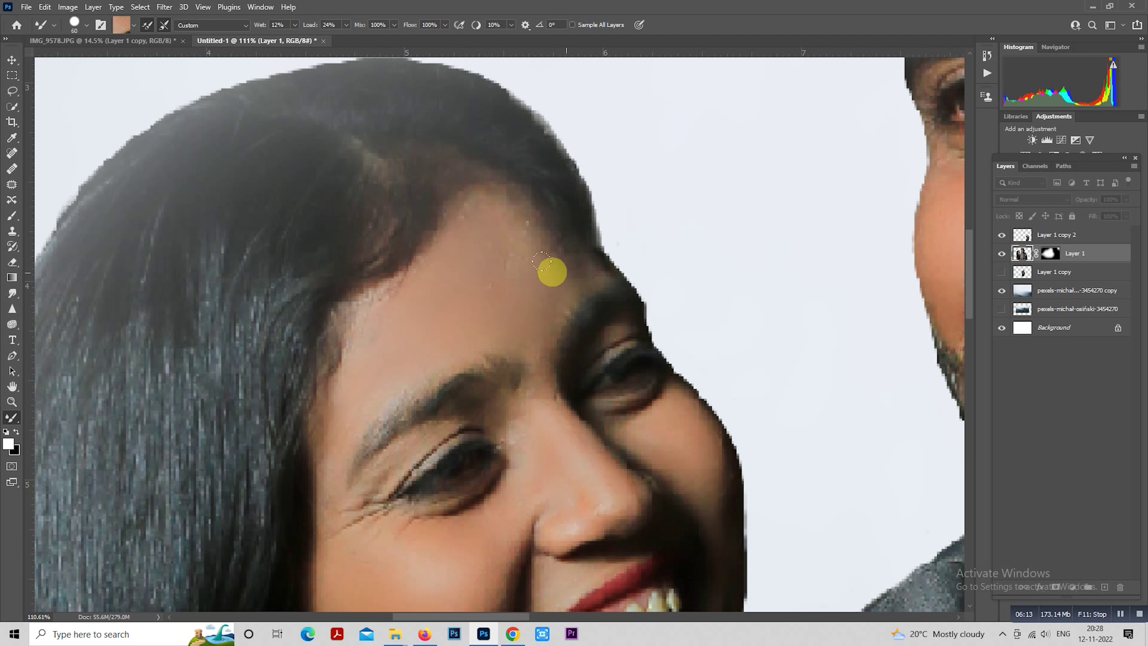
key("bracketright")
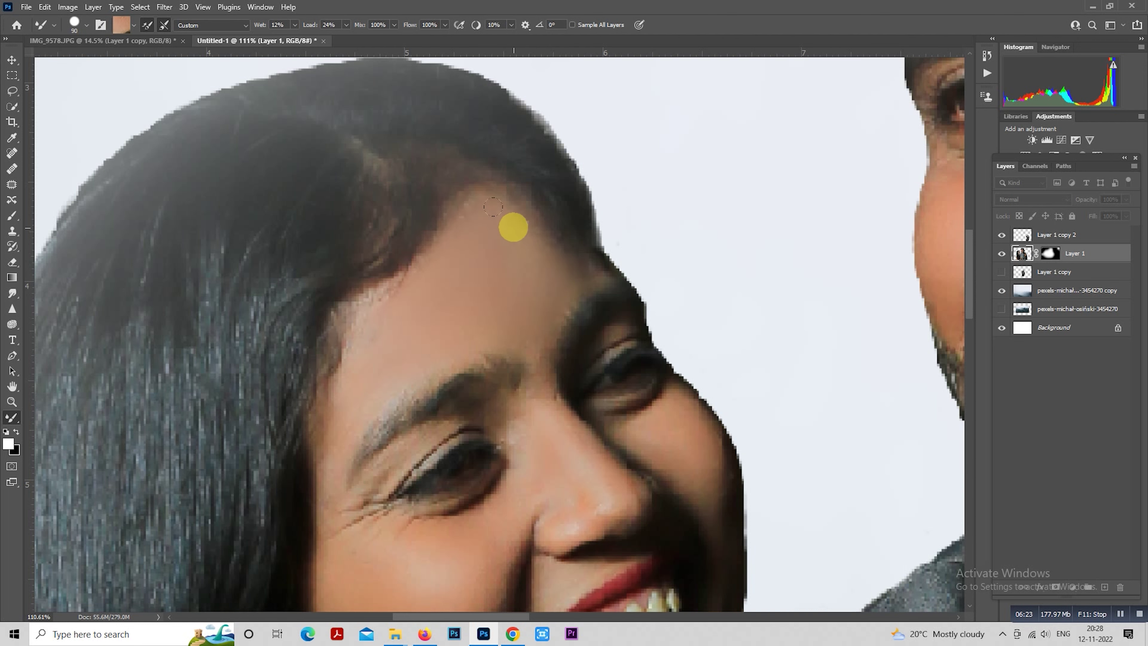
scroll(490, 260, "down", 3)
scroll(486, 264, "down", 2)
scroll(486, 264, "up", 3)
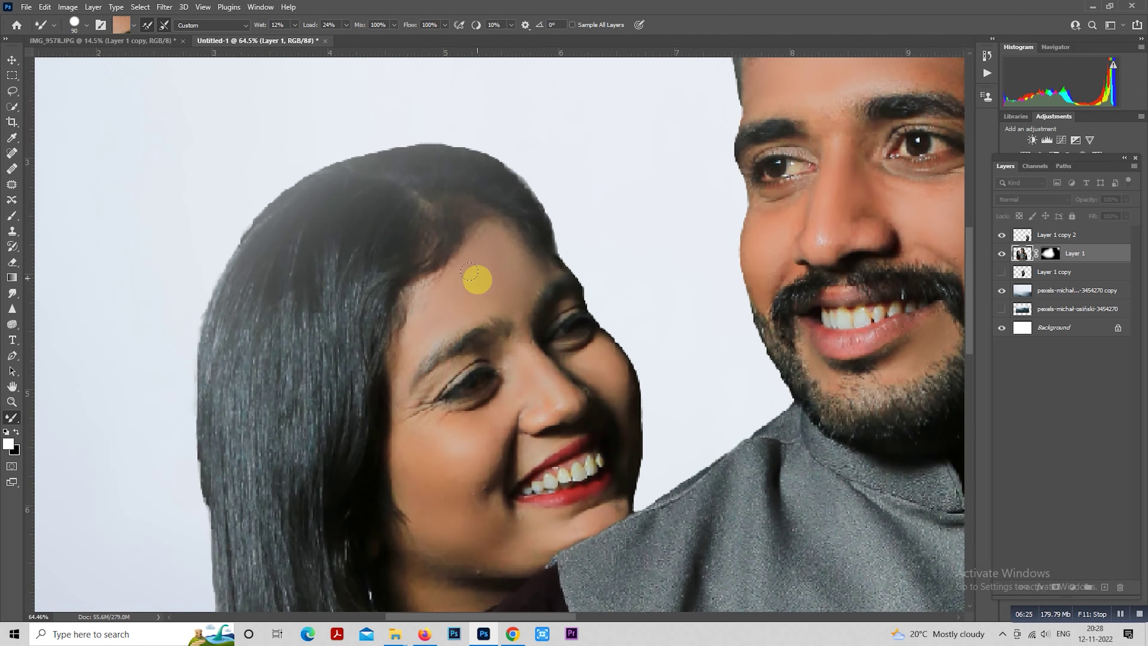
left_click_drag(605, 377, 401, 247)
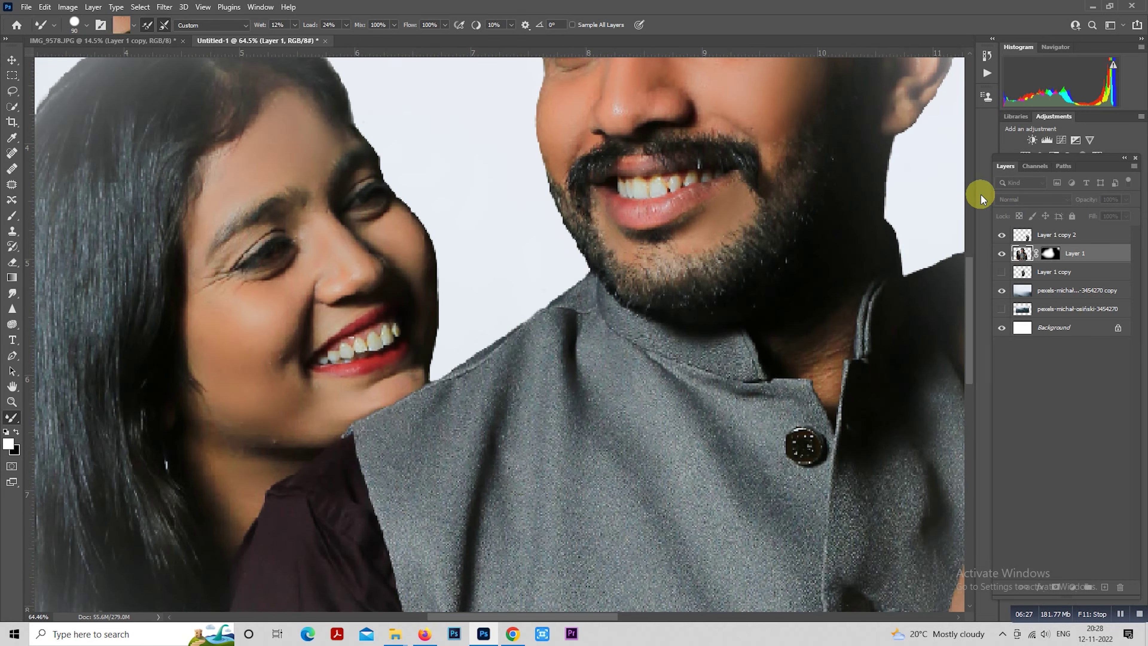
scroll(648, 326, "down", 3)
scroll(651, 322, "down", 2)
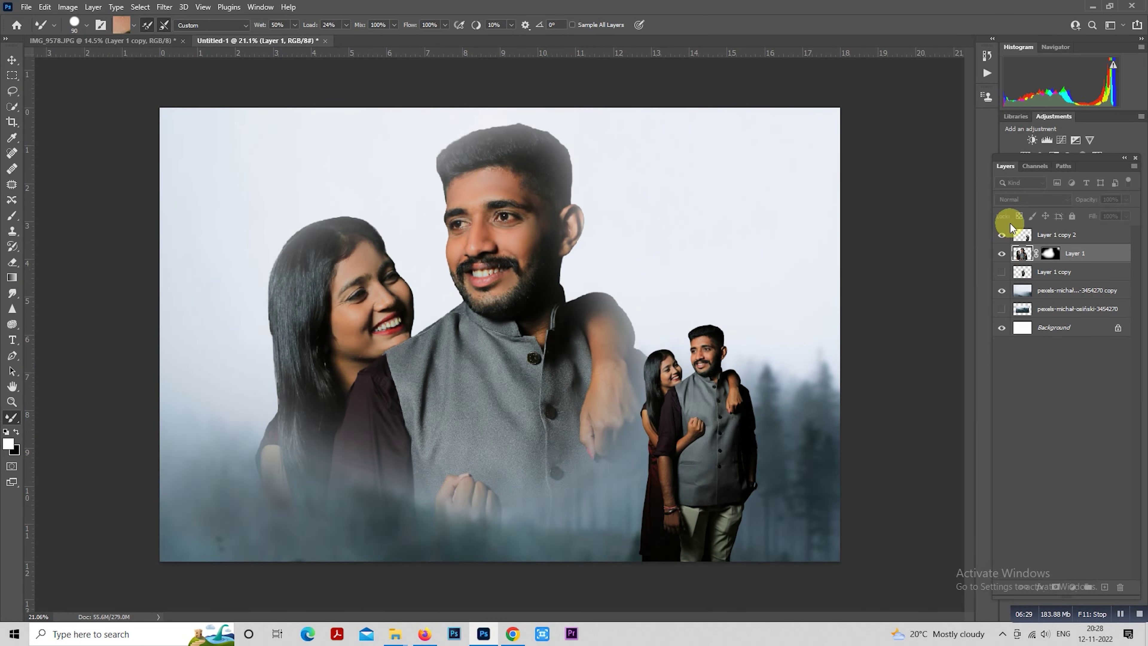
Give Layer 1 Luminosity blending and lower its opacity.
left_click(1073, 251)
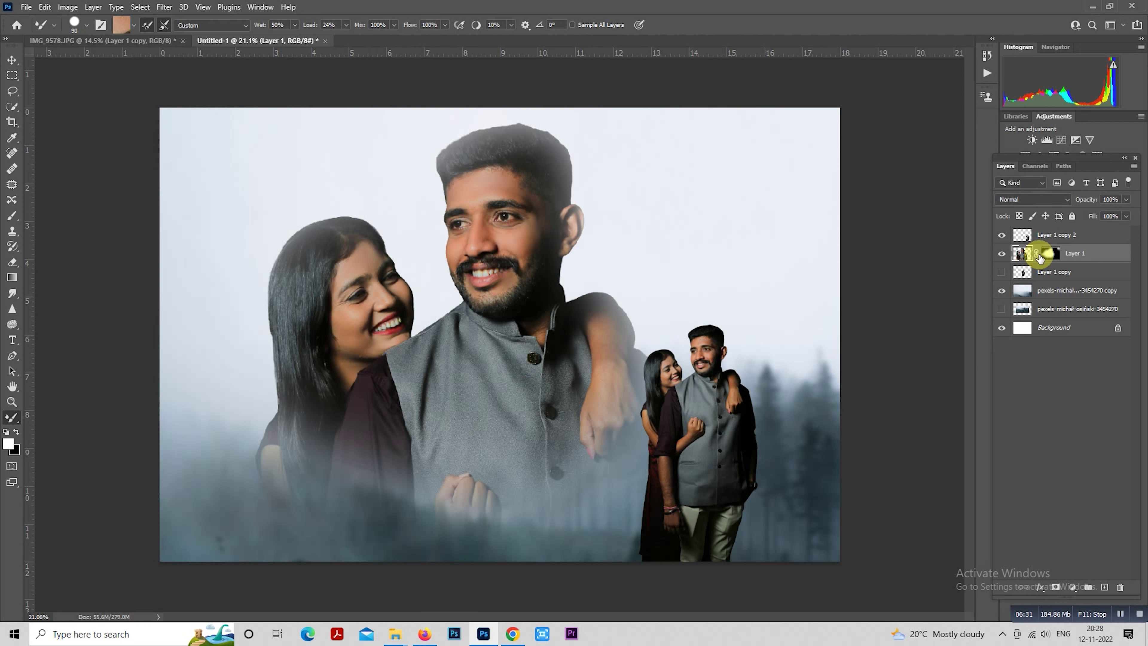
left_click(1056, 254)
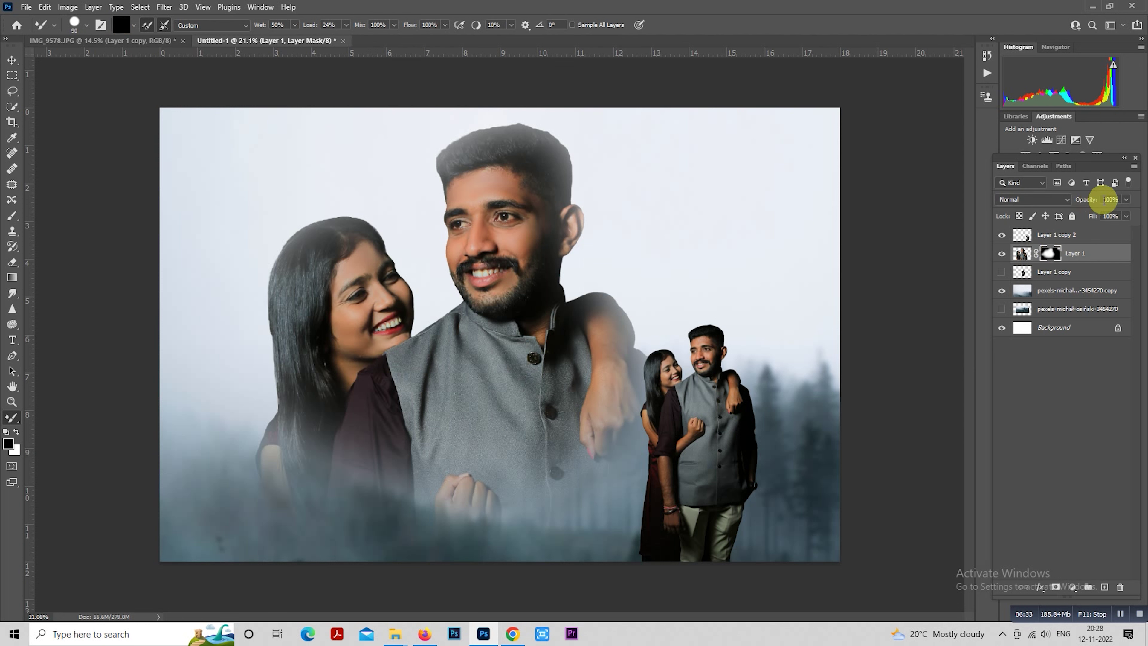
type("50")
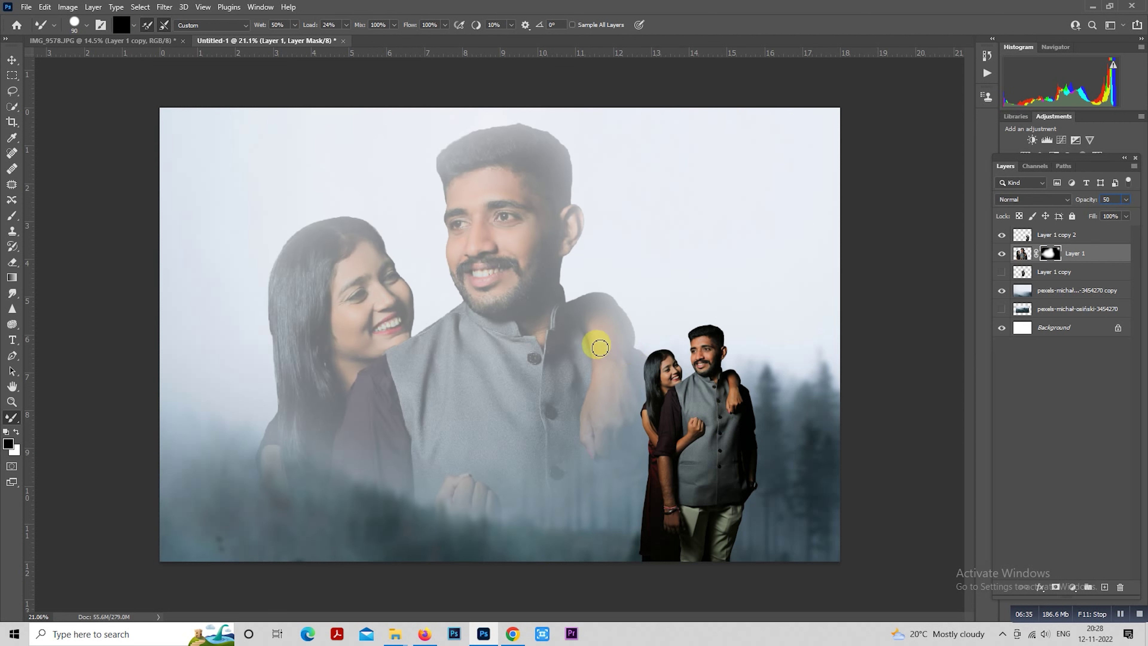
left_click(1038, 199)
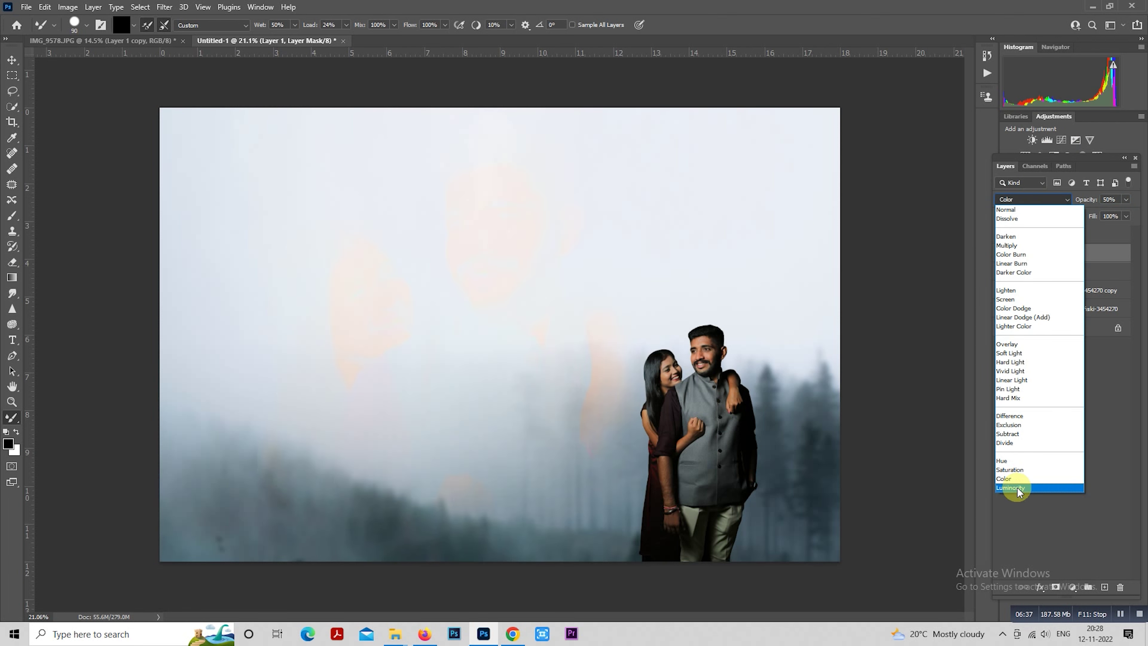
left_click(1020, 489)
left_click_drag(1087, 200, 1081, 201)
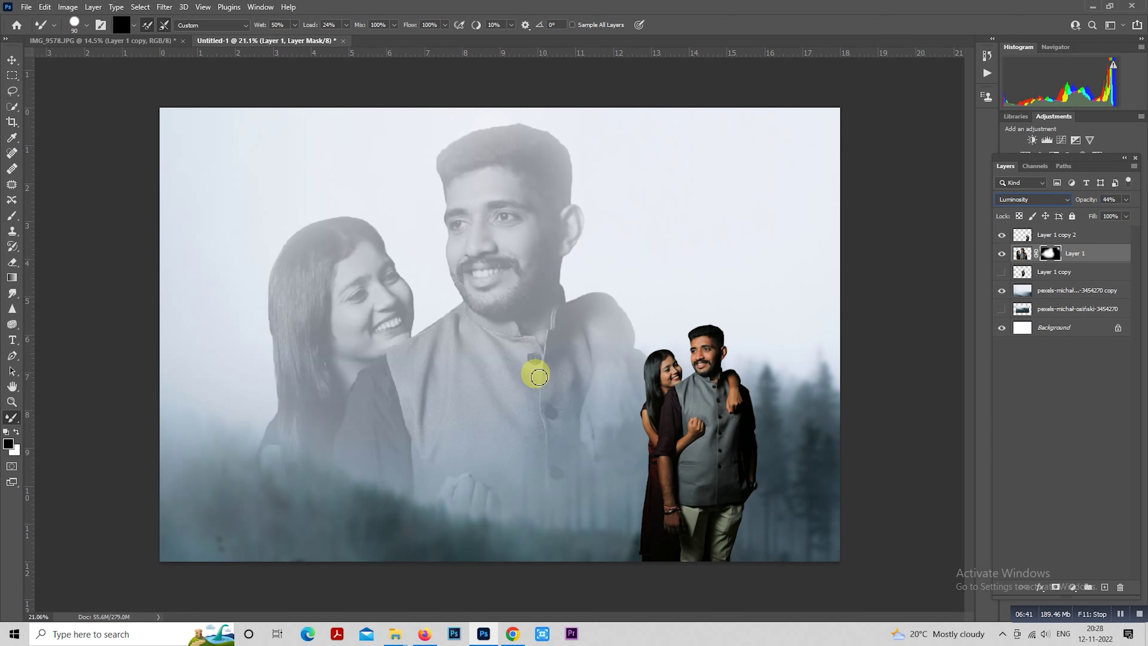
Try Soft Light, revert to Luminosity and settle the portrait at 39% opacity.
left_click(1032, 199)
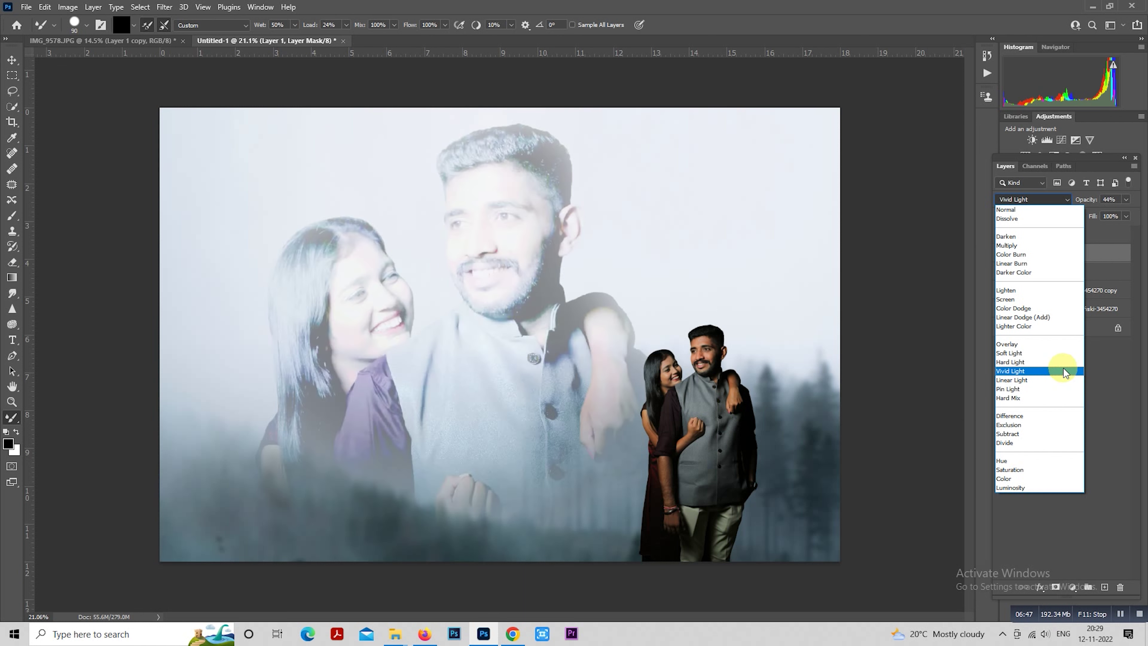
left_click(1007, 354)
left_click_drag(1086, 199, 1143, 201)
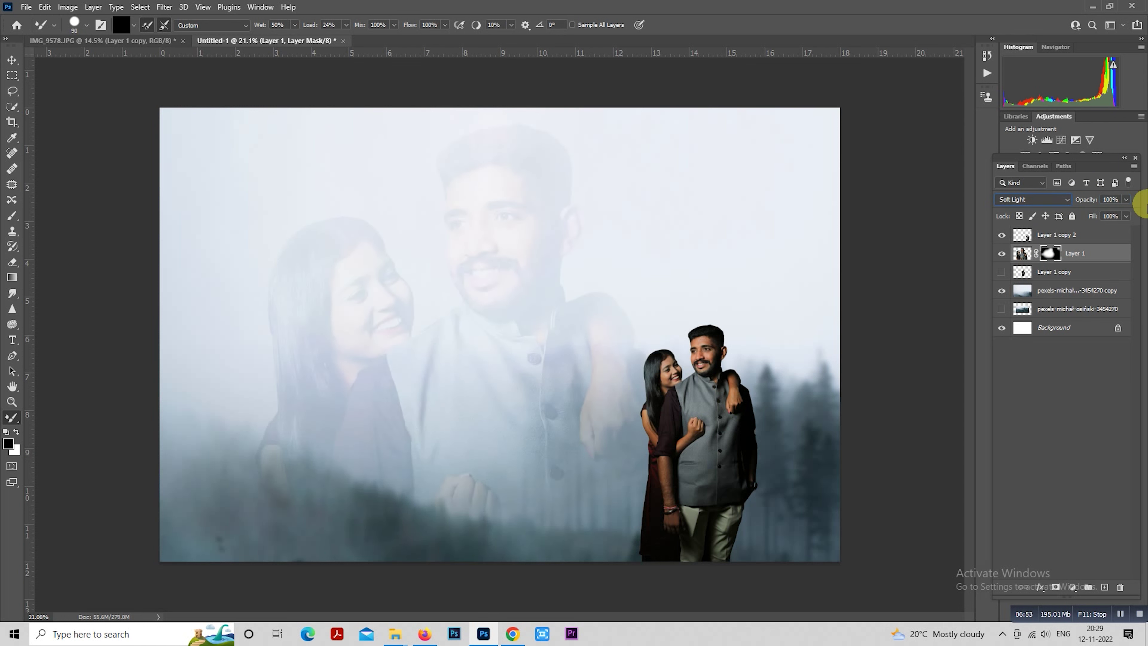
key("ctrl+z")
left_click(1032, 199)
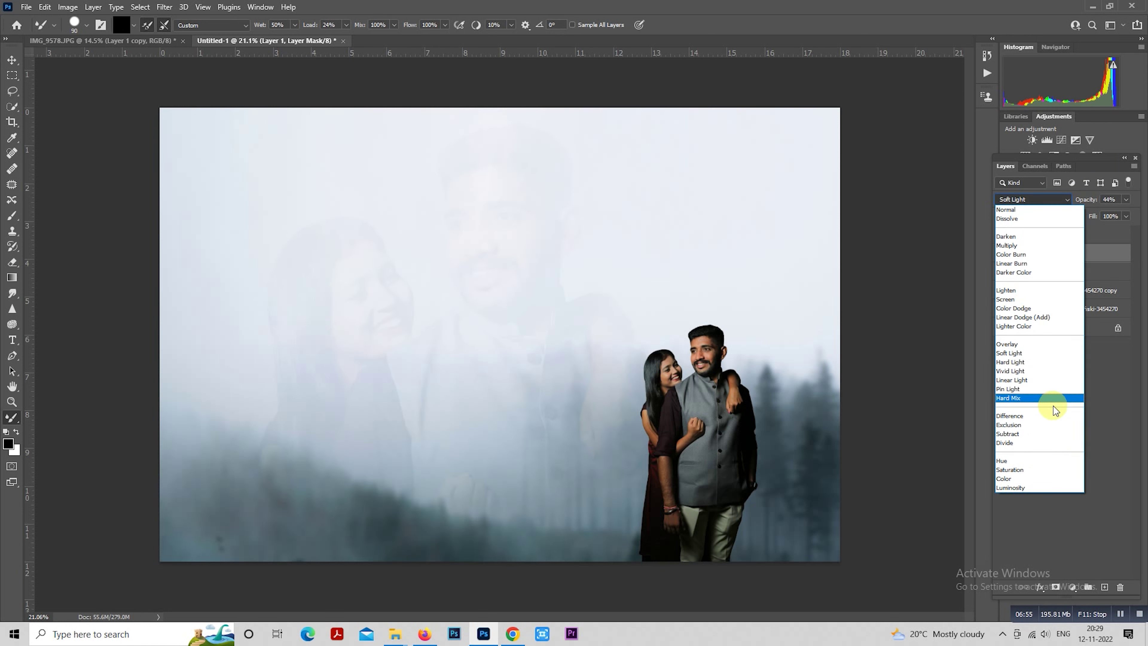
left_click(1033, 487)
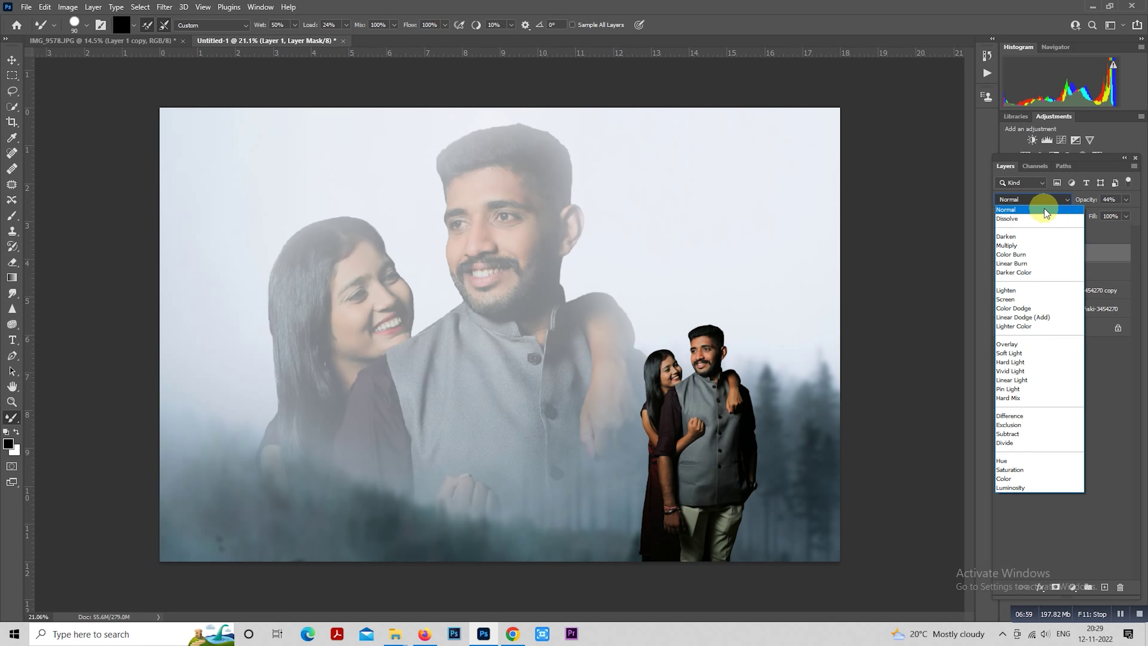
left_click(932, 399)
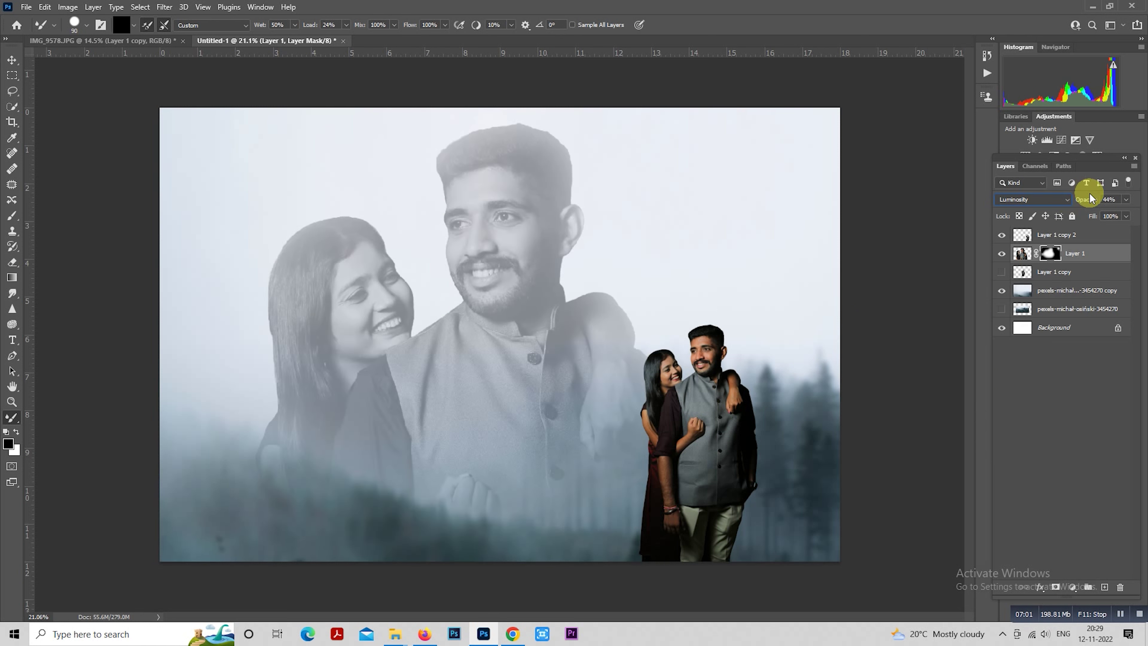
left_click_drag(1086, 200, 1085, 201)
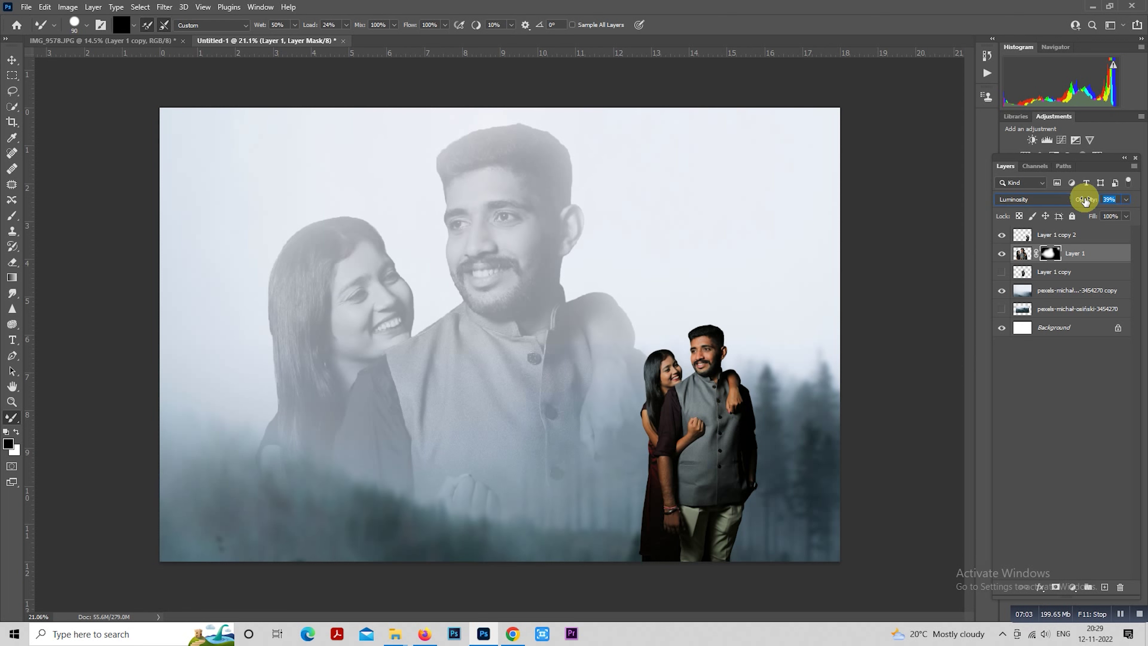
Make Layer 1 copy 2 active and zoom in on the man's eyes and mouth.
left_click(11, 75)
scroll(615, 398, "down", 1)
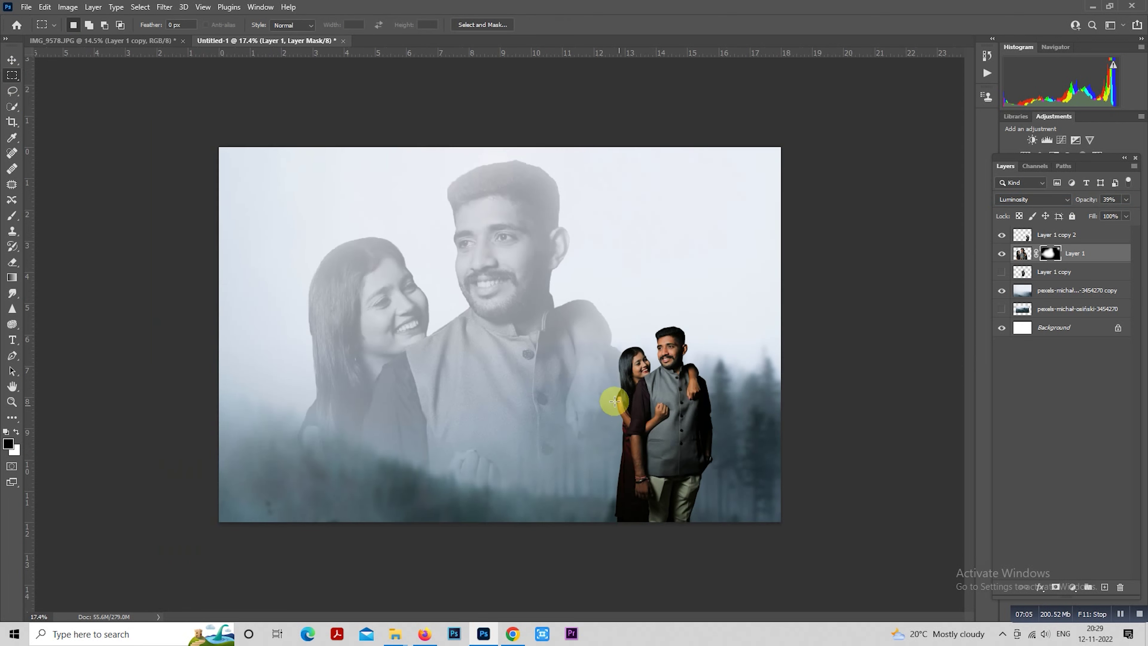
scroll(605, 398, "down", 1)
left_click(1030, 236)
scroll(748, 311, "up", 1)
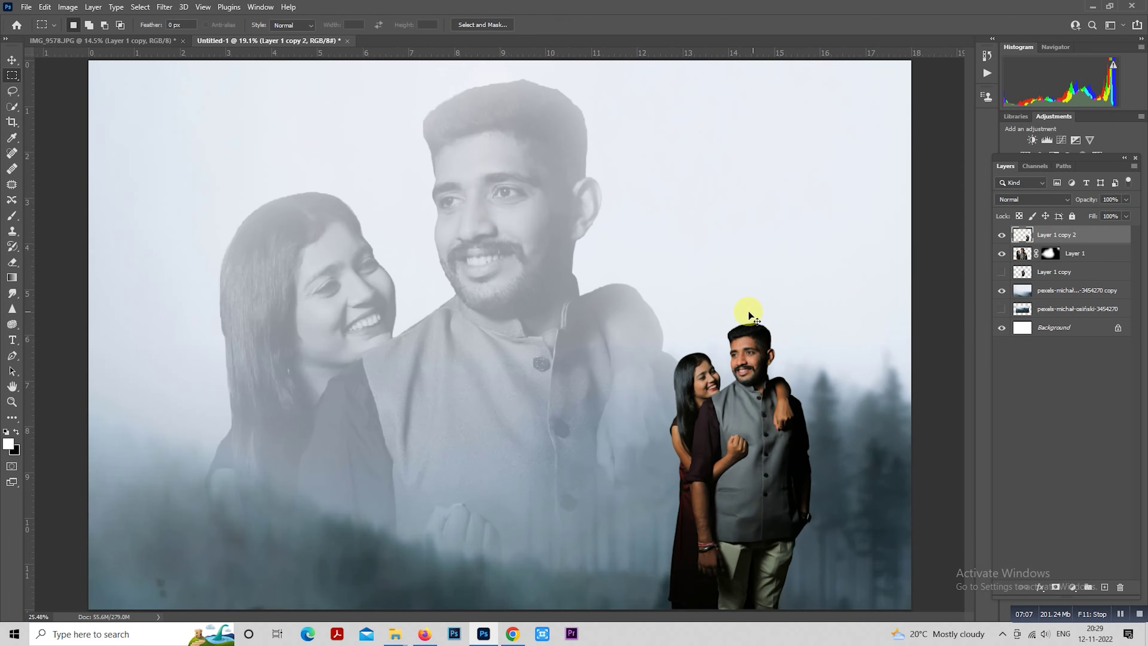
scroll(801, 327, "up", 3)
scroll(801, 326, "up", 3)
scroll(792, 337, "up", 3)
left_click_drag(792, 337, 620, 187)
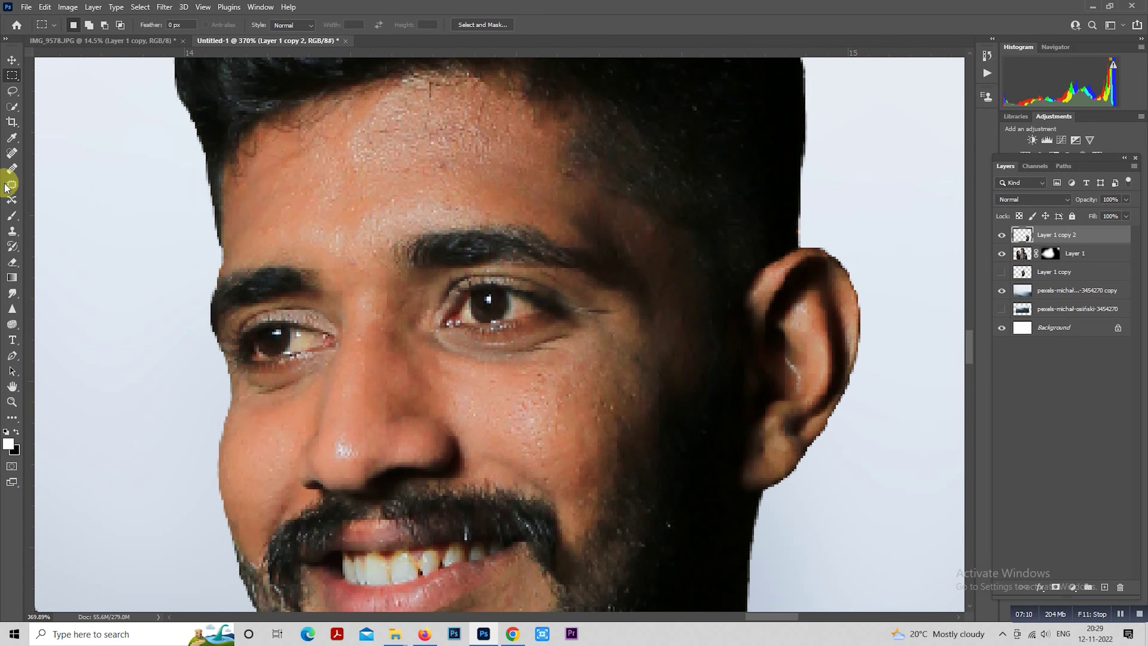
Spot-heal blemishes on the man's forehead and beside his nose.
left_click(9, 155)
left_click(458, 164)
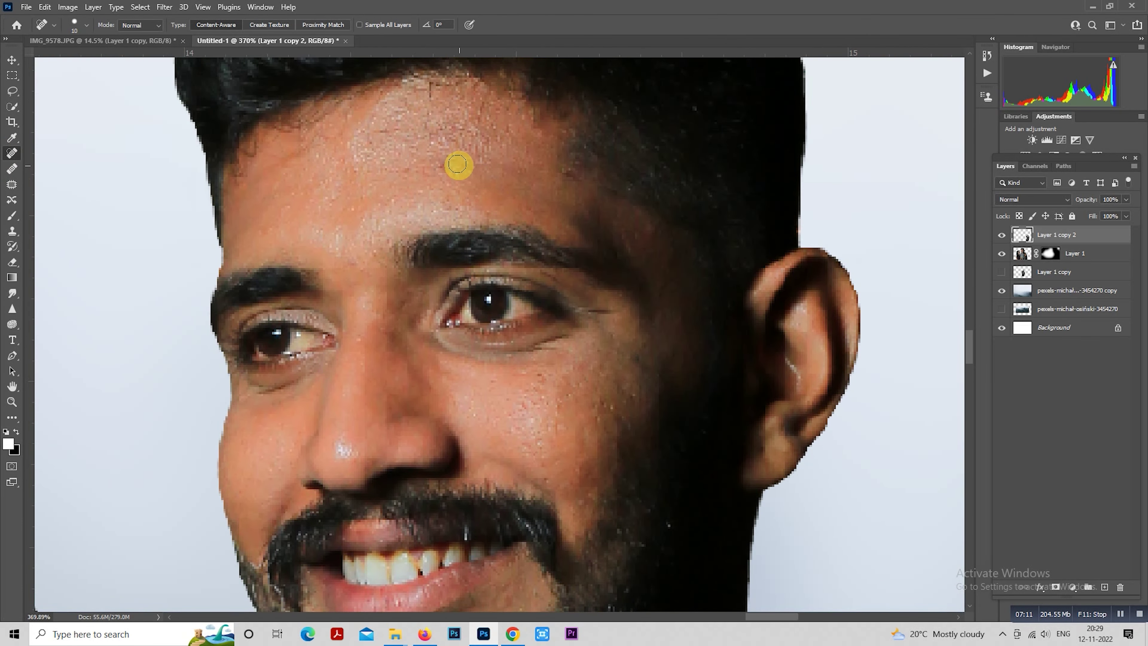
key("bracketleft")
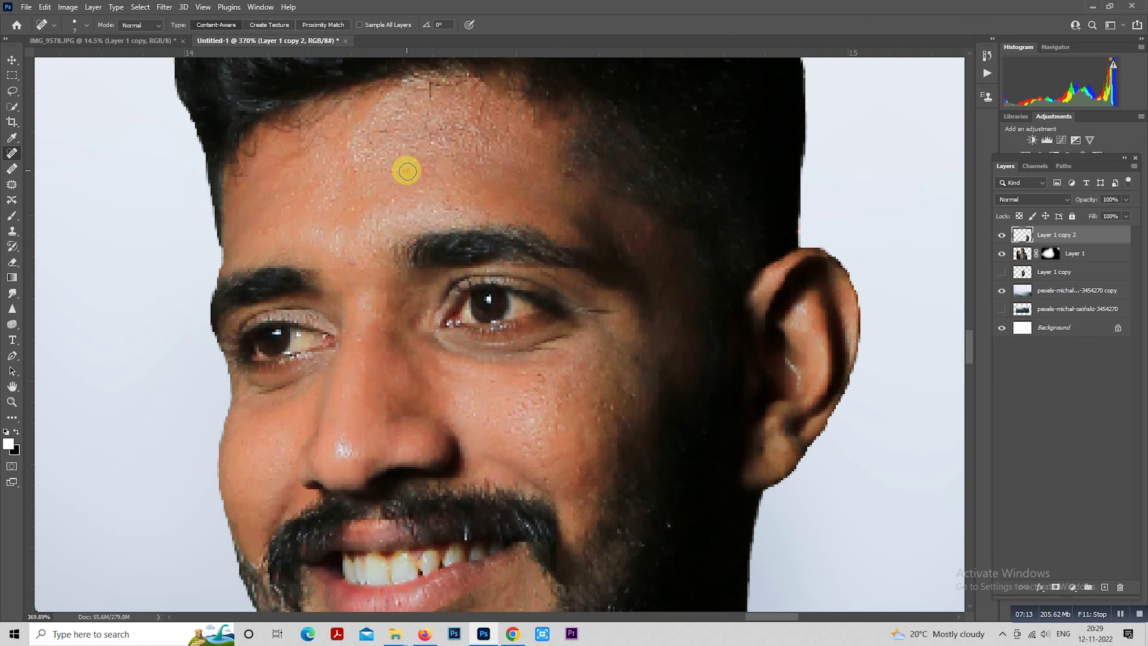
key("bracketleft")
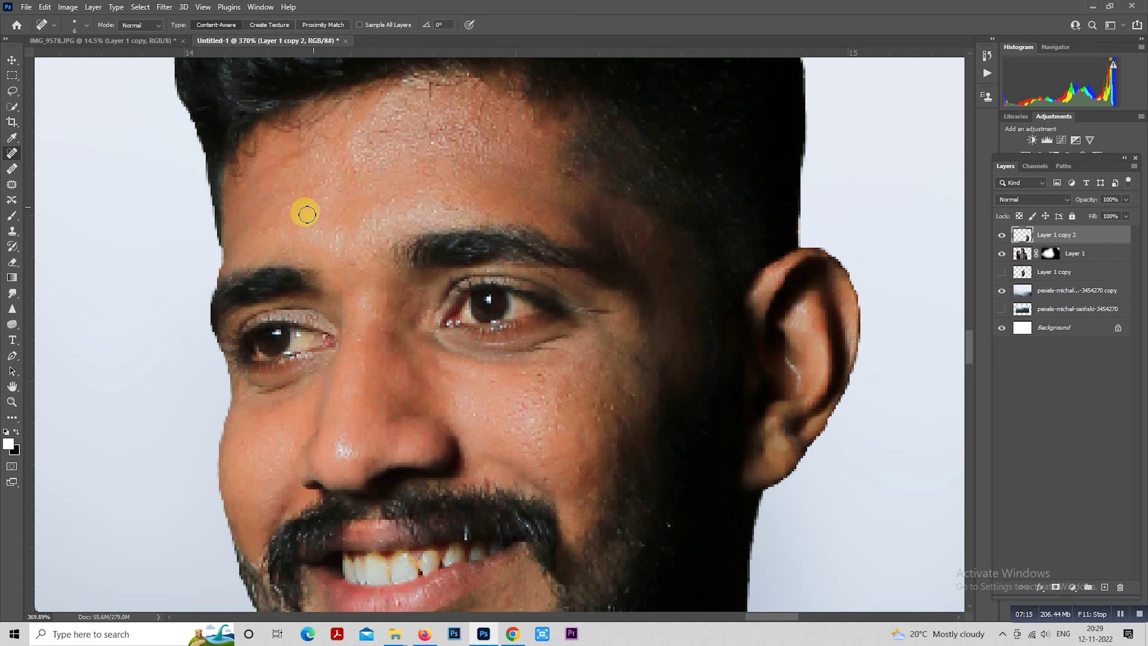
left_click(267, 228)
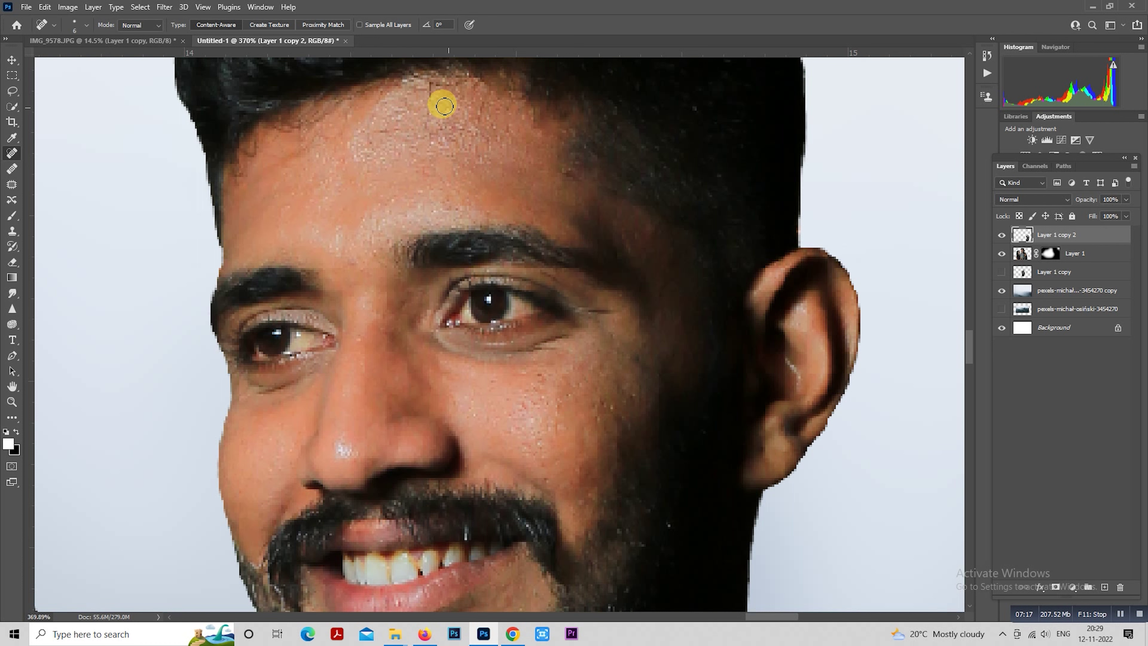
left_click(362, 342)
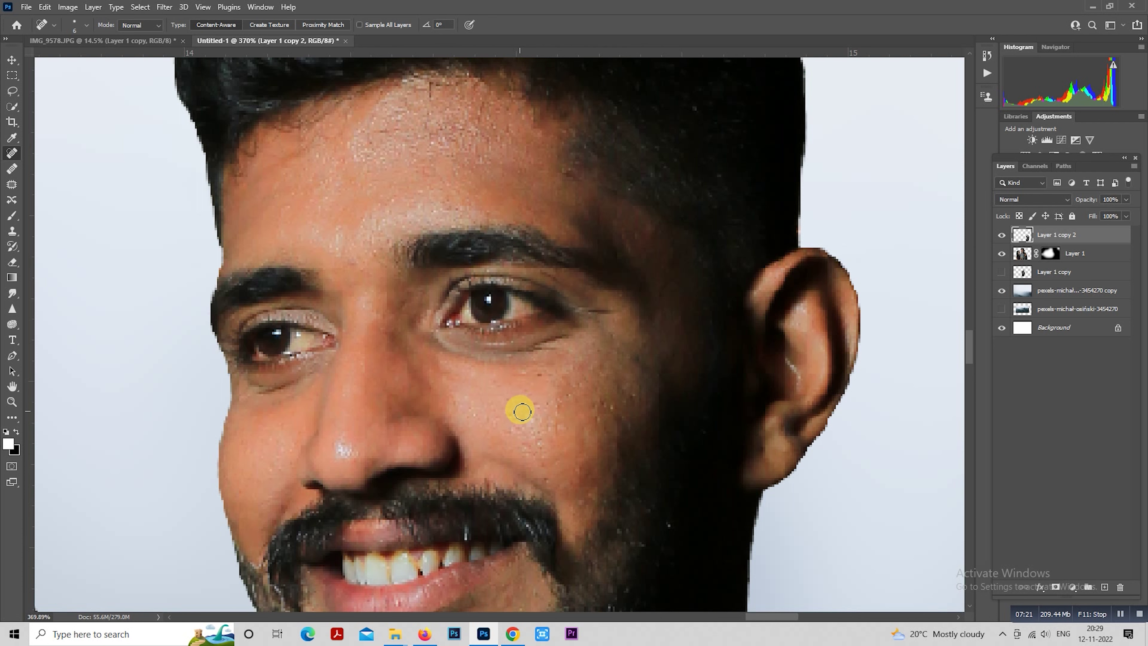
Heal the dark blemishes on the man's cheek, then zoom back out.
left_click_drag(529, 378, 528, 266)
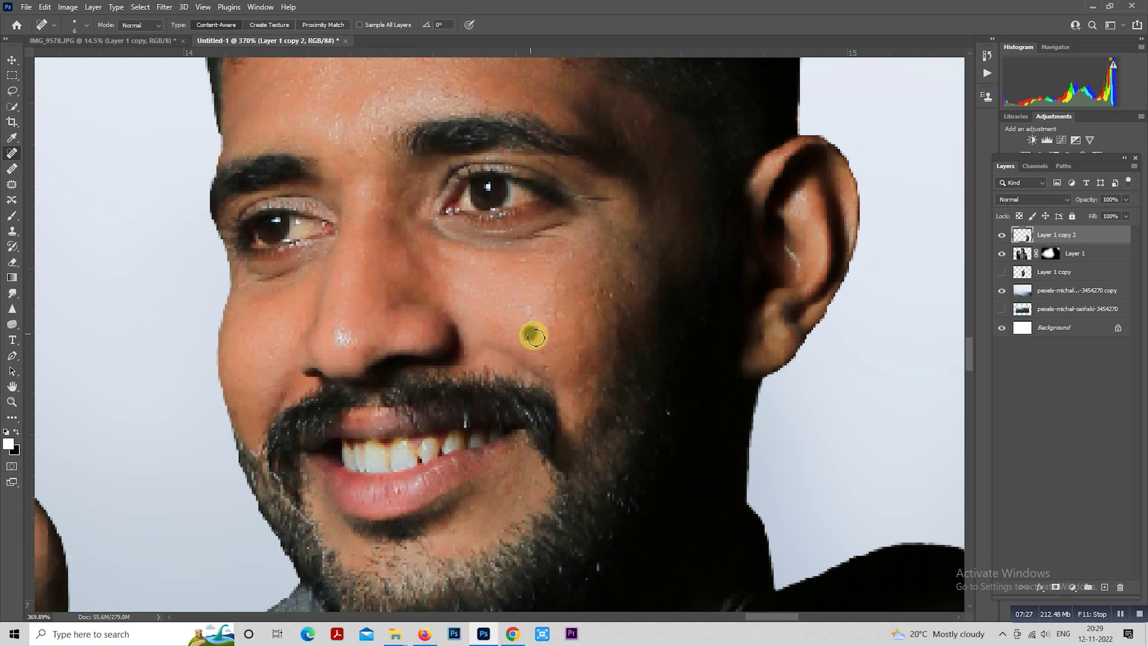
left_click_drag(556, 306, 559, 293)
left_click(595, 299)
left_click(615, 280)
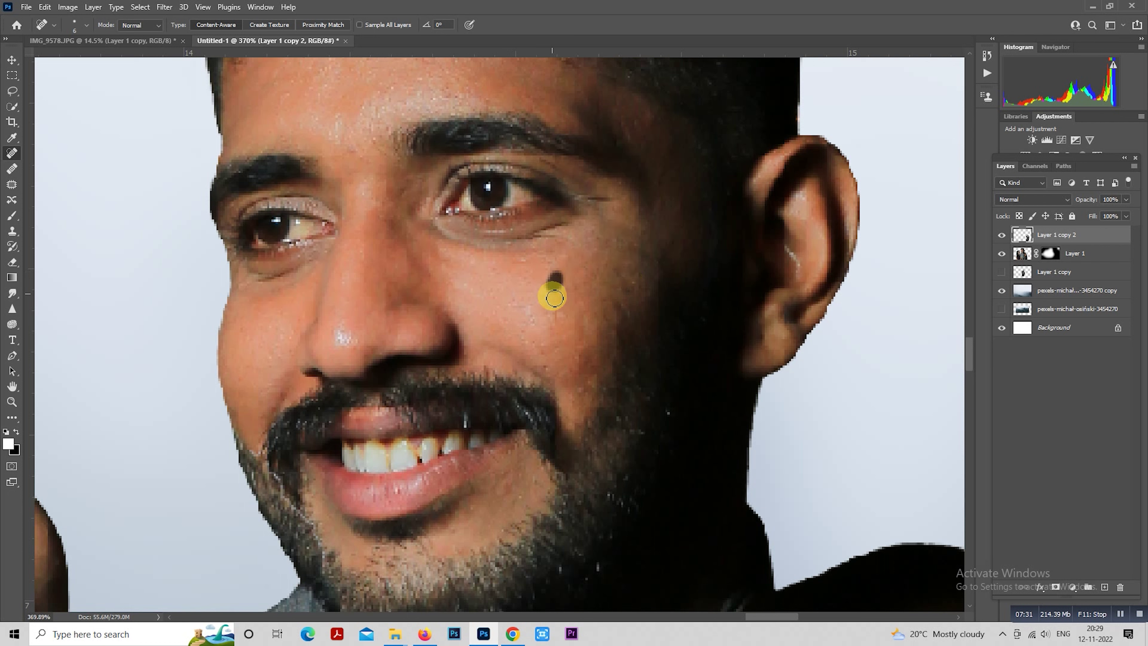
left_click(575, 287)
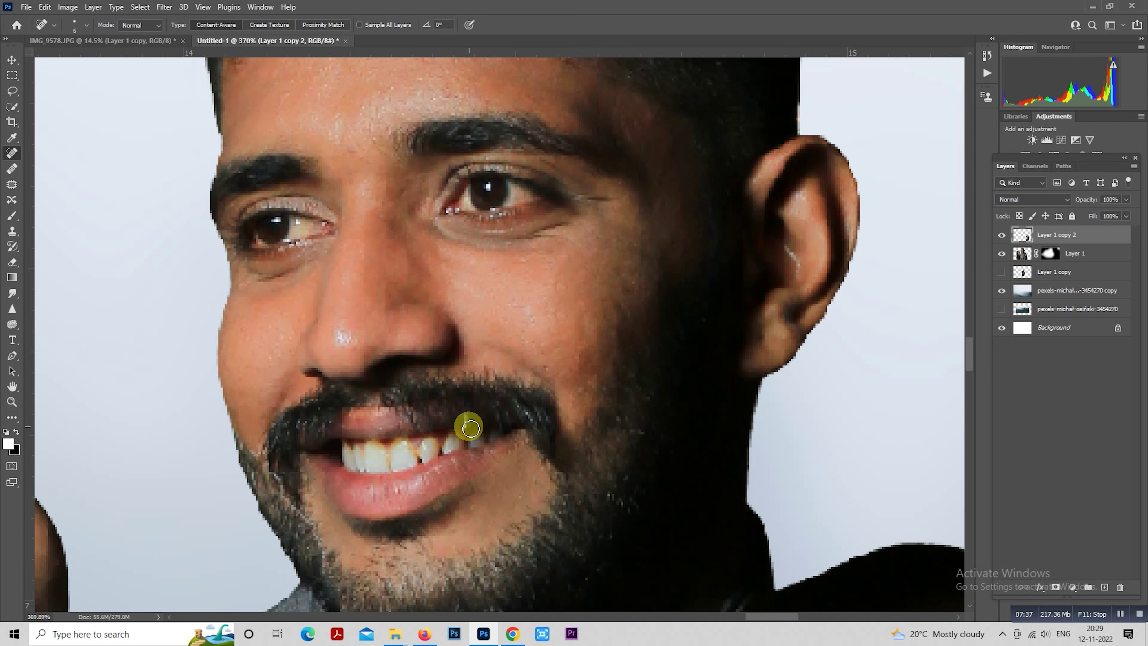
scroll(463, 446, "left", 3)
scroll(464, 446, "down", 1)
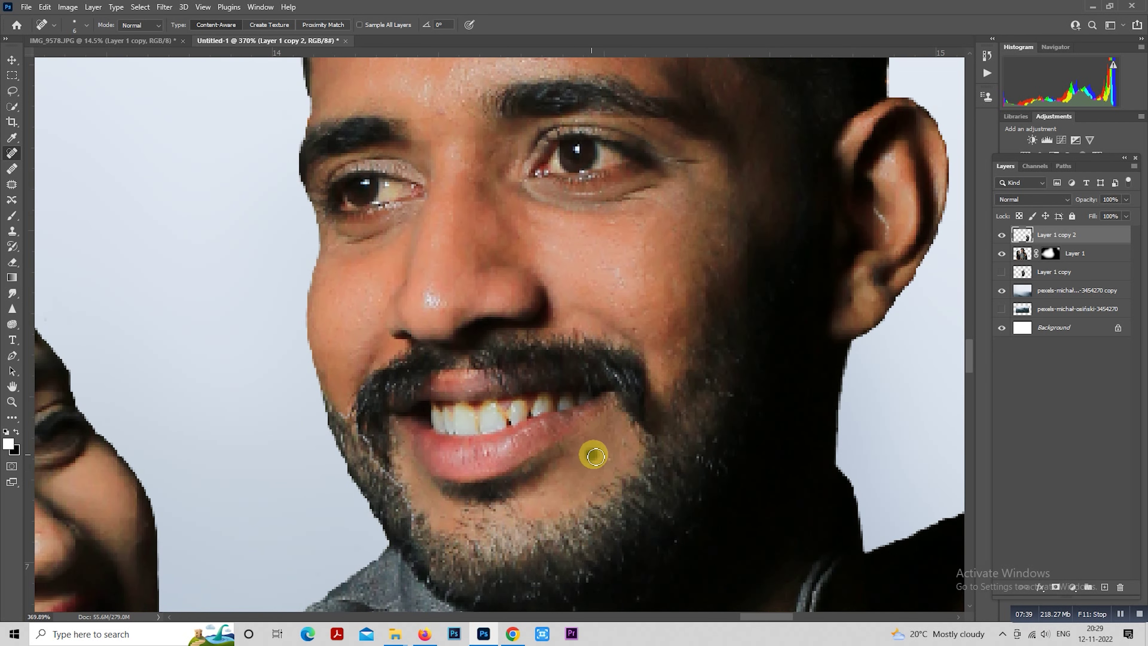
scroll(538, 456, "down", 2)
Zoom into the woman's face and spot-heal the dark spots on her cheek and chin.
scroll(384, 456, "down", 2)
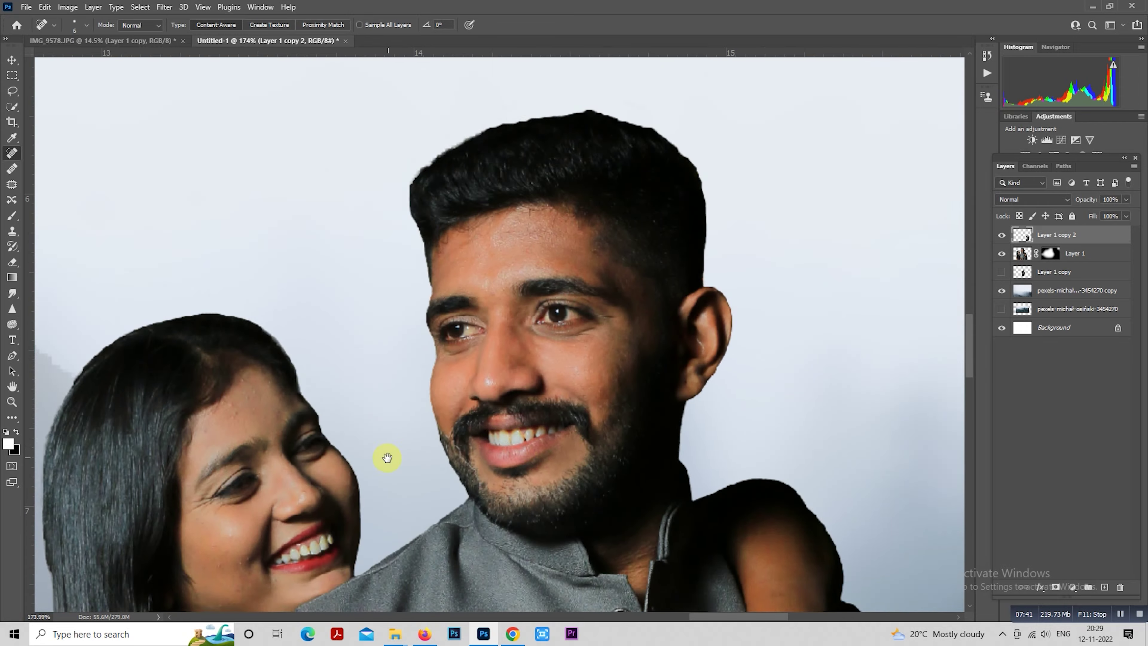
scroll(661, 288, "up", 2)
scroll(528, 335, "up", 1)
scroll(528, 336, "up", 1)
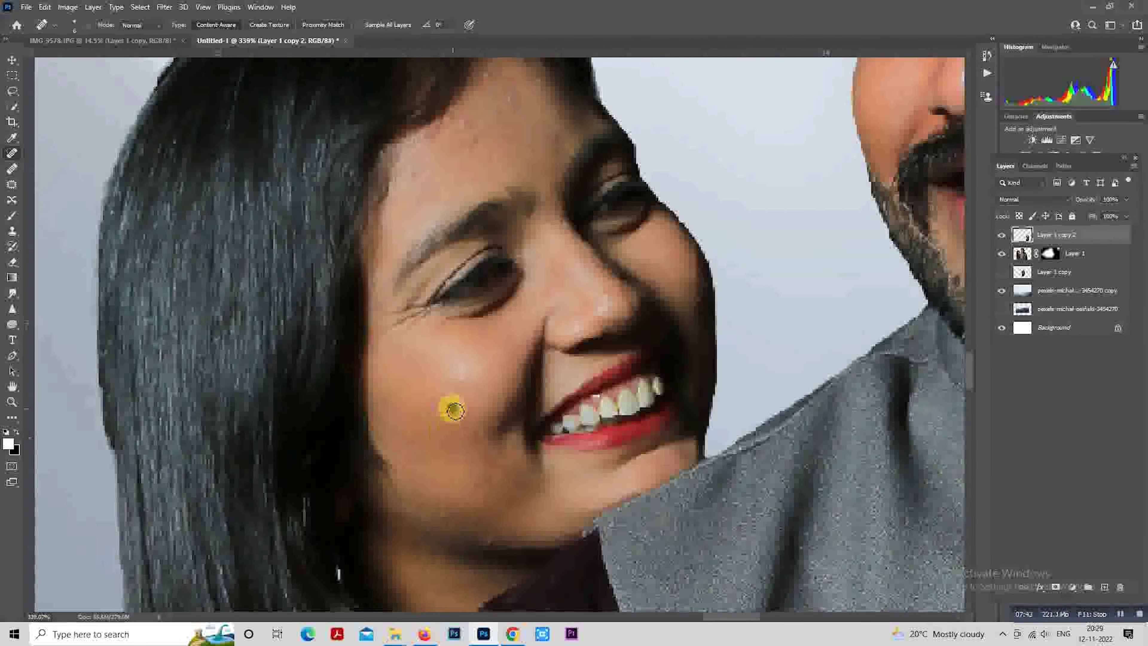
left_click(443, 360)
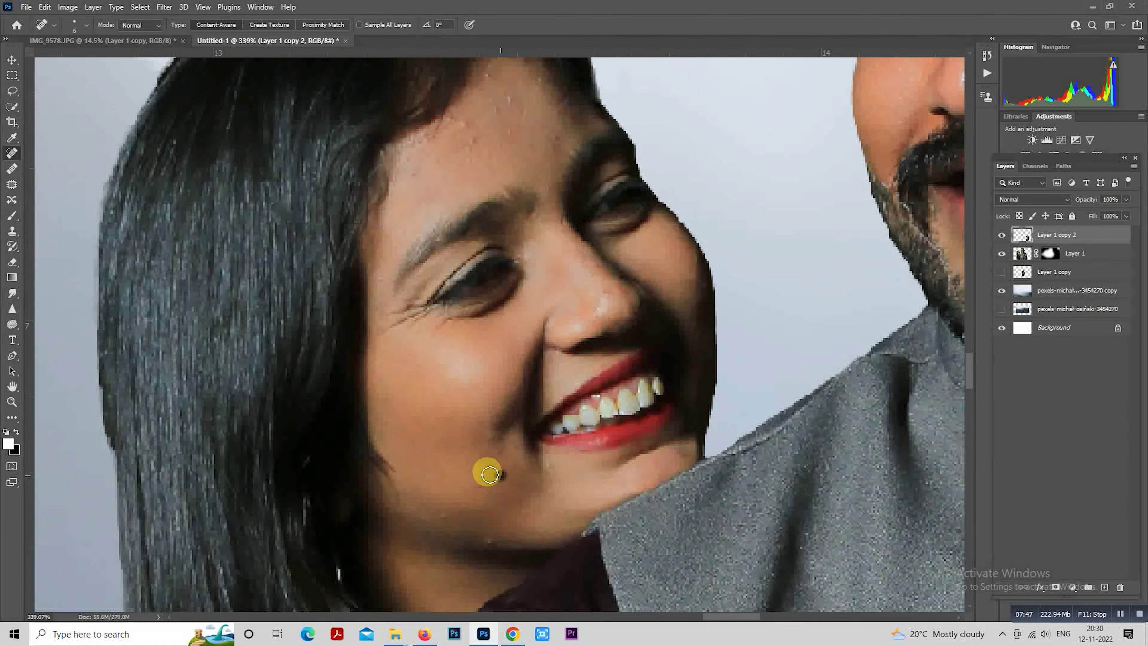
left_click(501, 474)
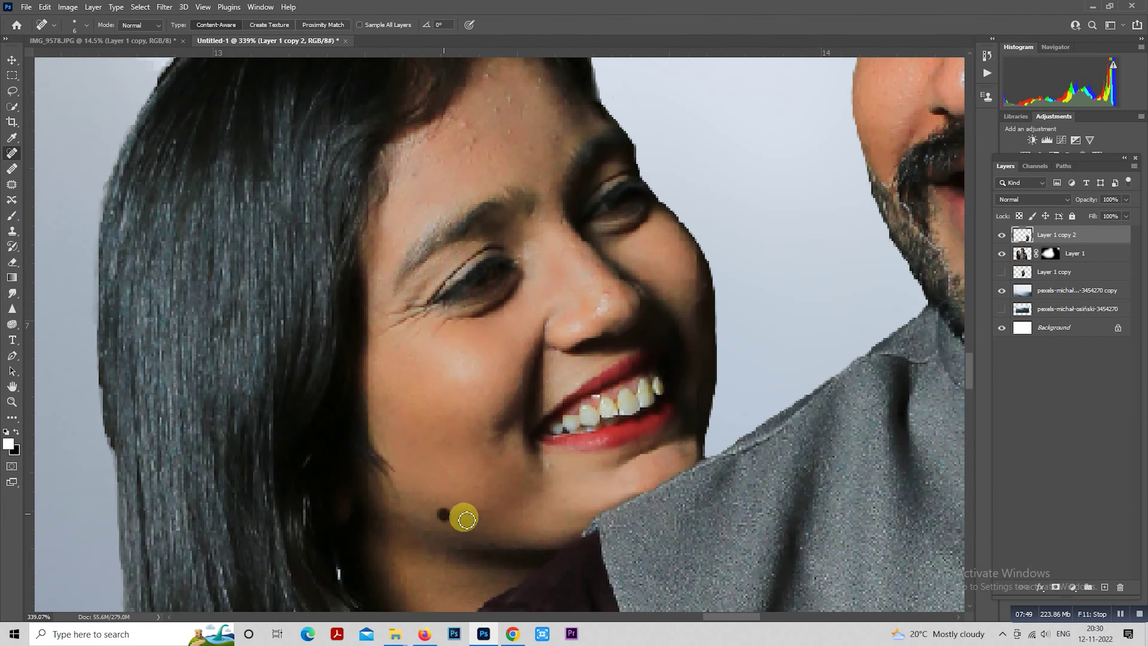
Spot-heal the row of blemishes across her forehead, then zoom back out.
scroll(542, 466, "up", 5)
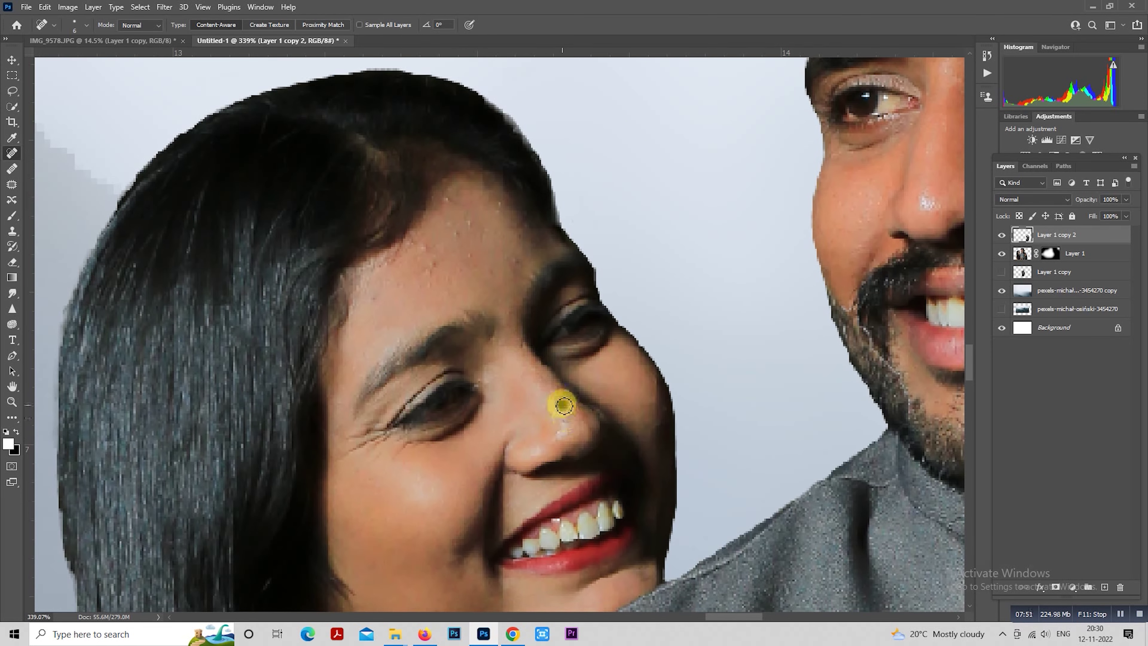
scroll(563, 406, "up", 2)
scroll(563, 406, "left", 2)
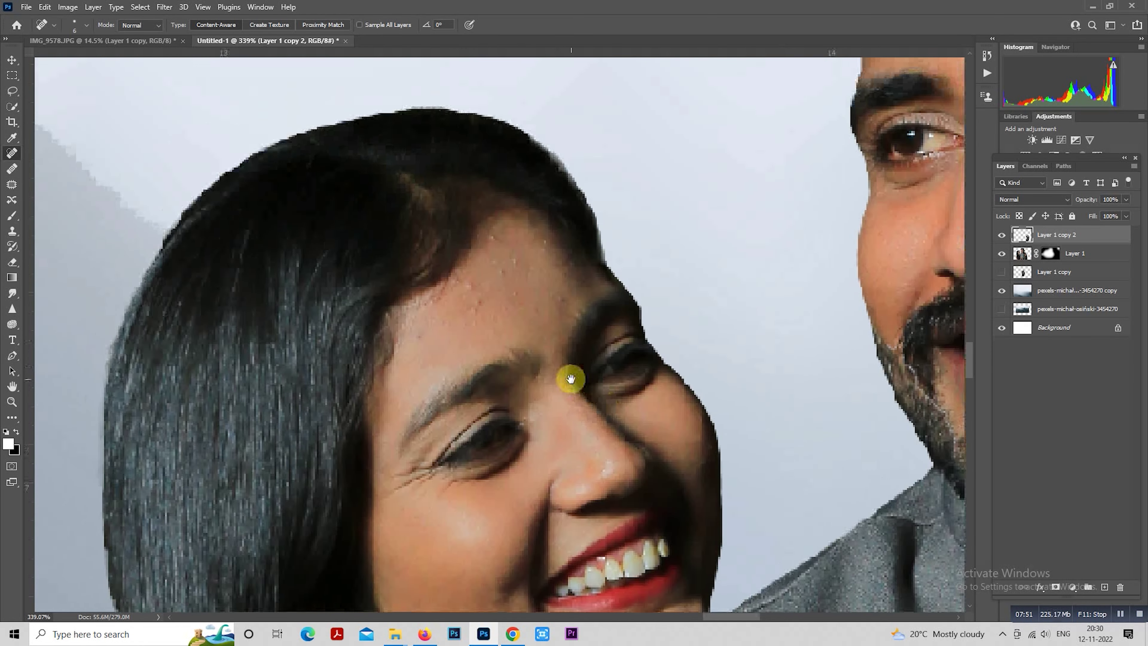
left_click(428, 361)
left_click(465, 322)
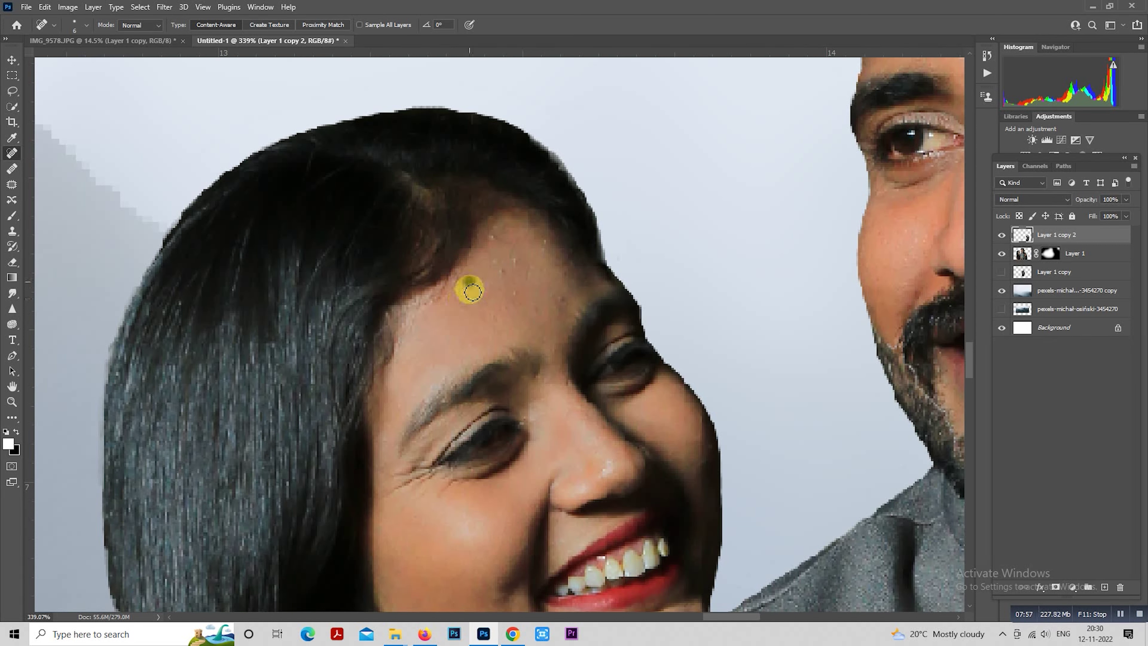
left_click_drag(463, 294, 493, 312)
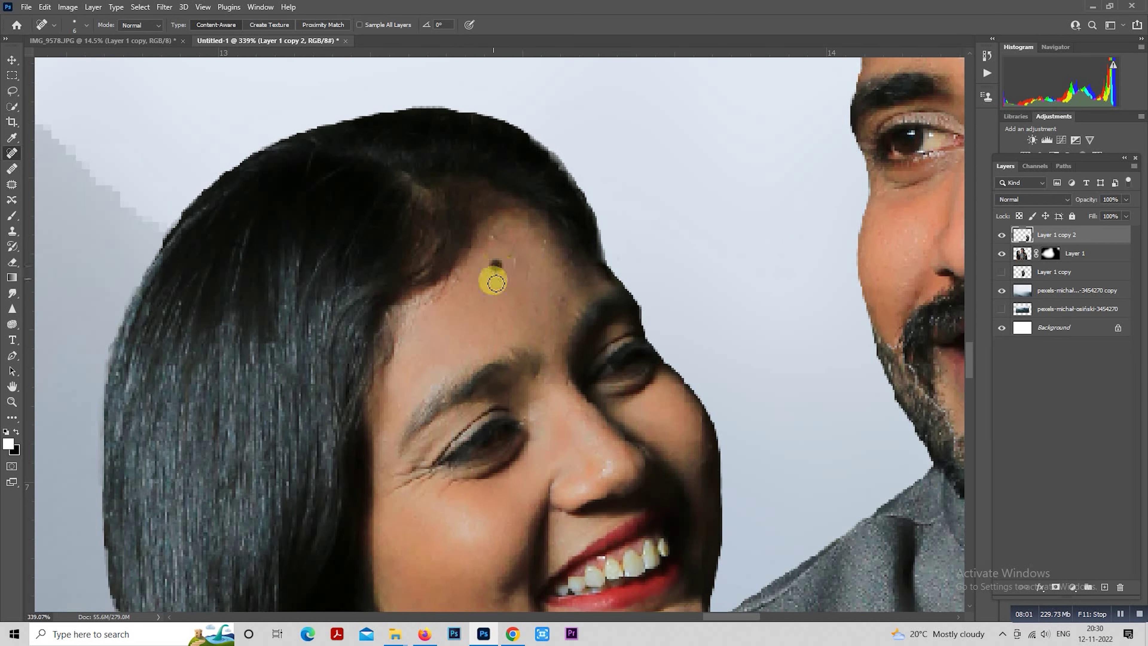
mouse_move(523, 272)
left_mouse_down()
mouse_move(540, 252)
mouse_move(518, 264)
mouse_move(520, 308)
mouse_move(562, 307)
mouse_move(513, 310)
mouse_move(520, 267)
left_mouse_up()
scroll(518, 264, "down", 3)
scroll(525, 272, "down", 3)
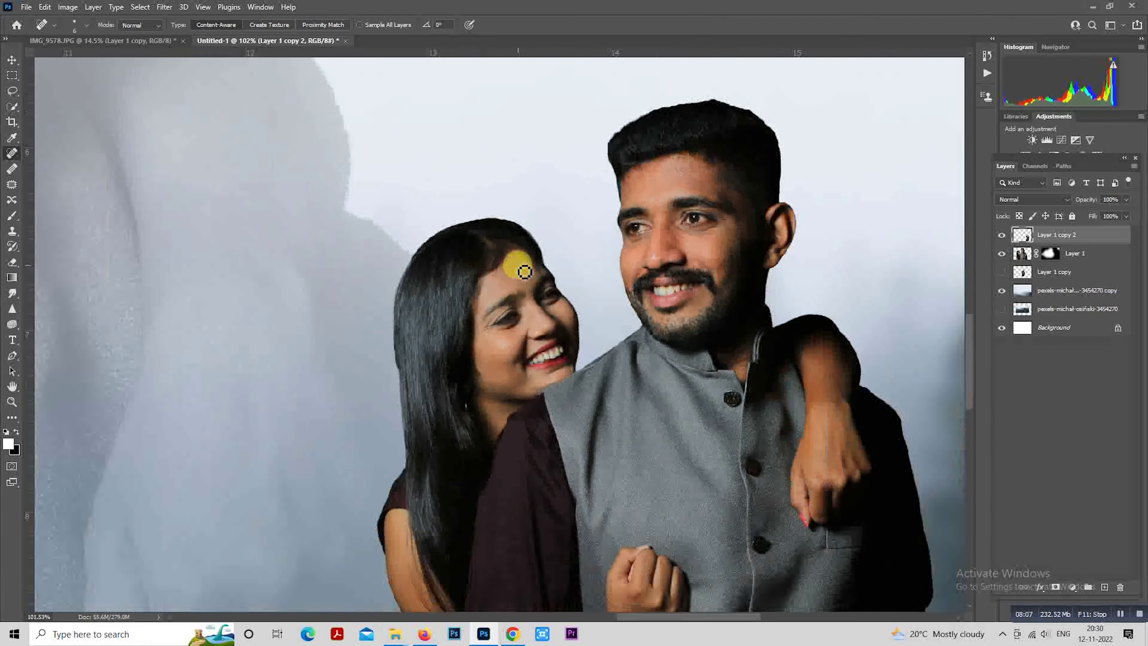
scroll(518, 264, "down", 3)
scroll(518, 264, "down", 2)
scroll(517, 264, "down", 2)
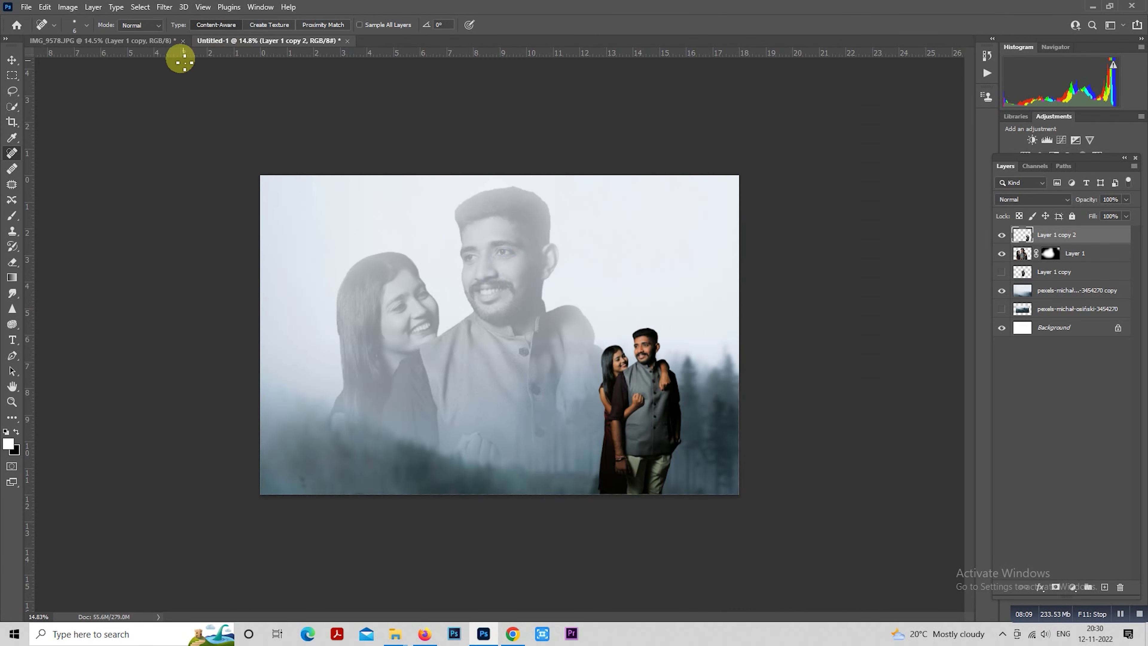
Smooth the couple's skin with the SkinFiner filter, previewing the man's face at 1:1.
left_click(165, 7)
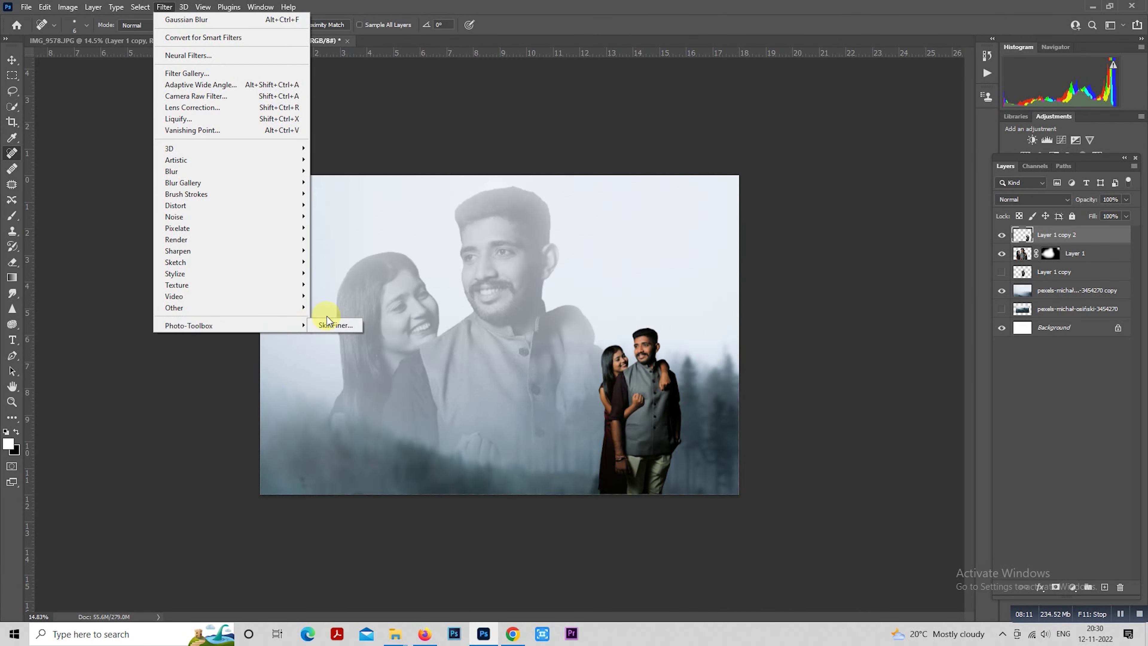
left_click(335, 325)
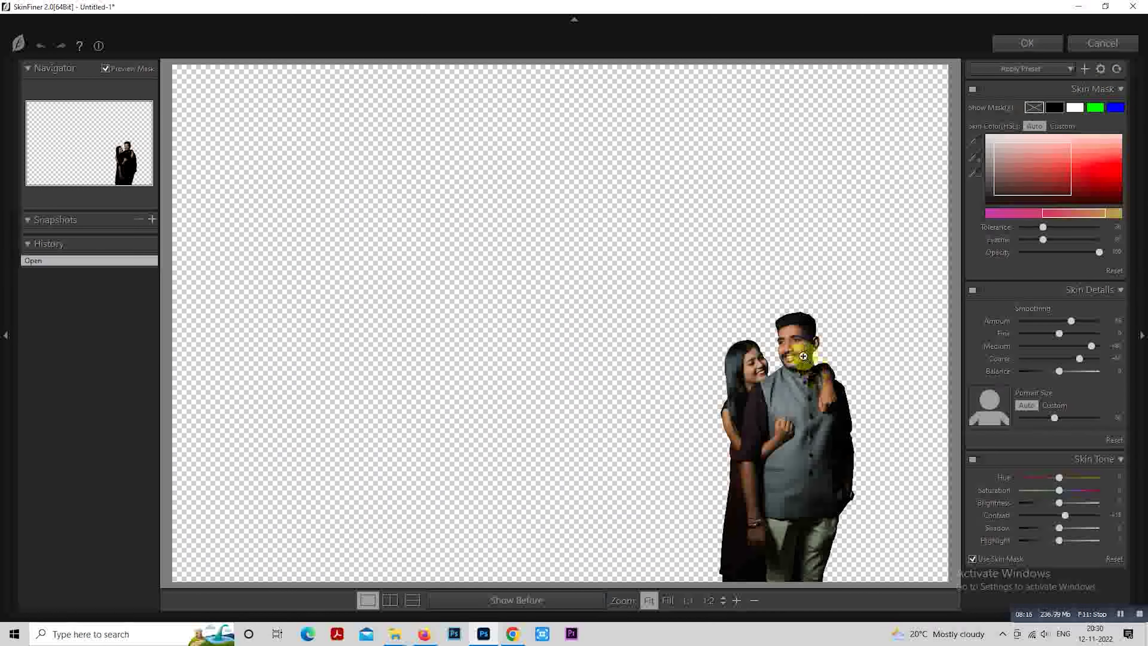
left_click(802, 356)
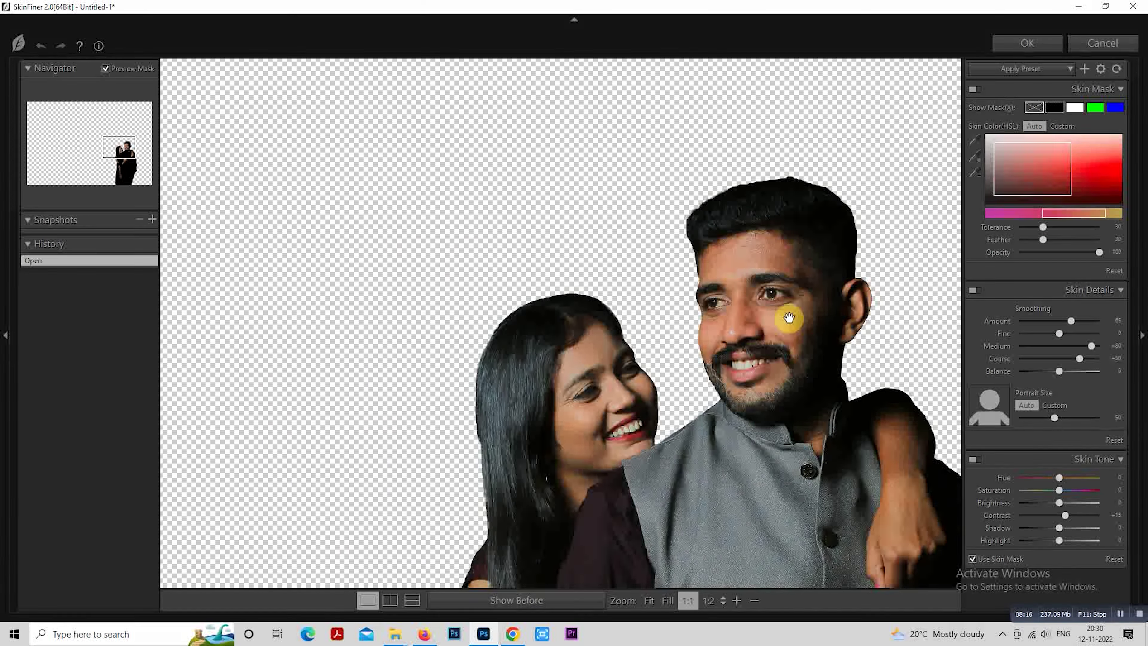
scroll(798, 322, "up", 5)
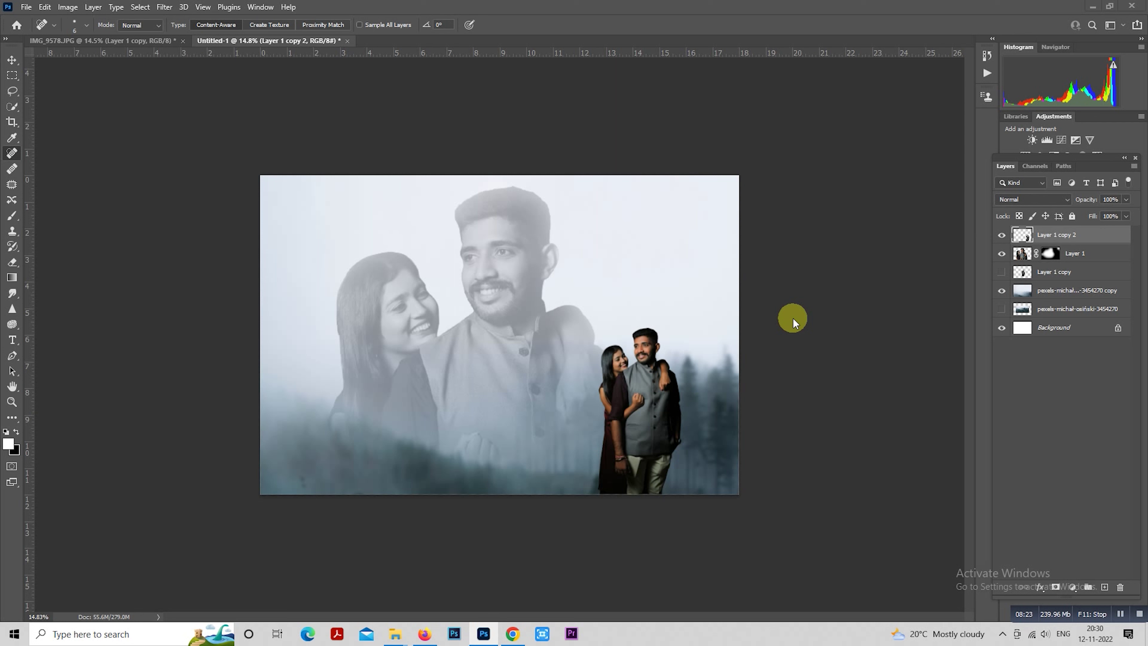
key("ctrl+f")
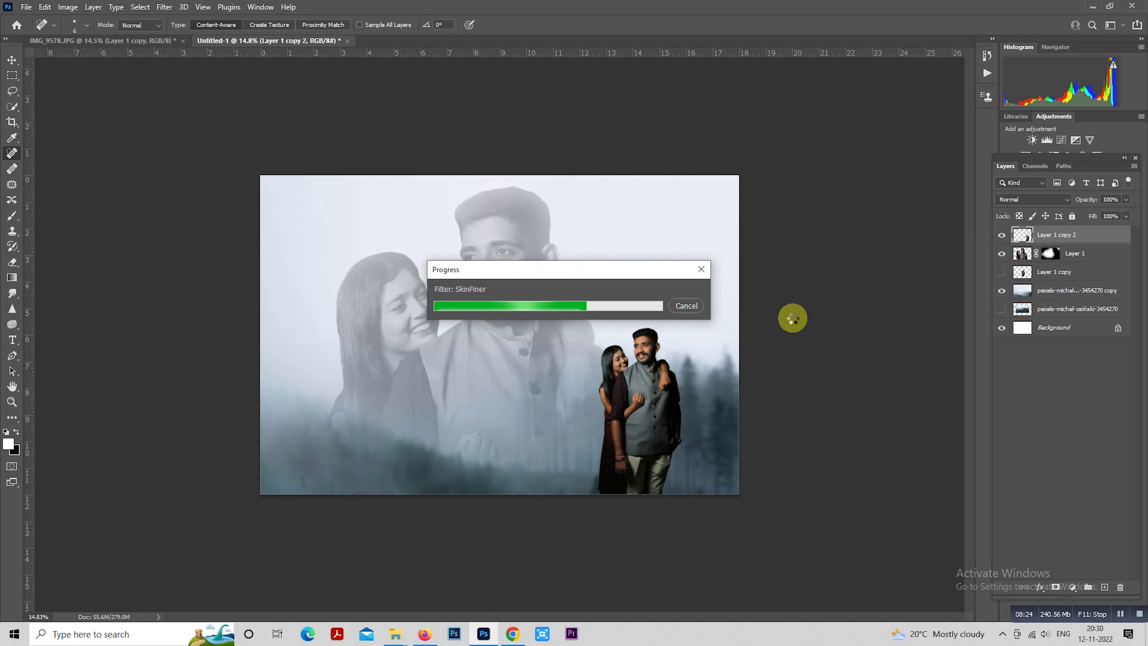
Load a selection outlining the small couple from Layer 1 copy 2's thumbnail.
scroll(685, 275, "up", 2)
scroll(929, 242, "up", 1)
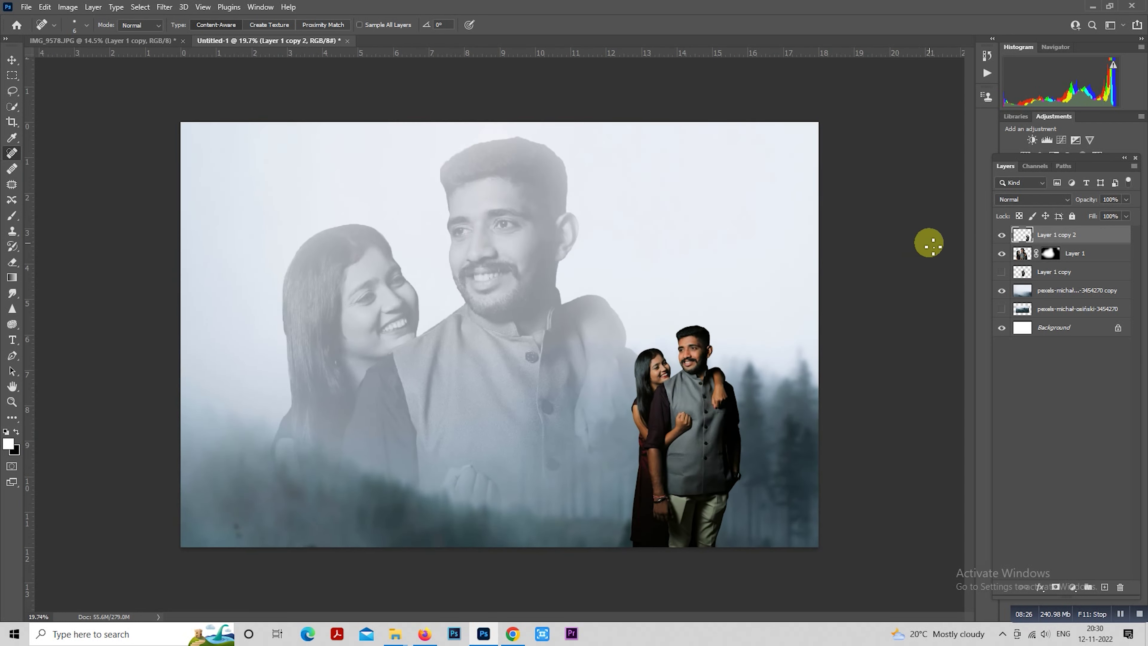
left_click(1023, 235, "ctrl")
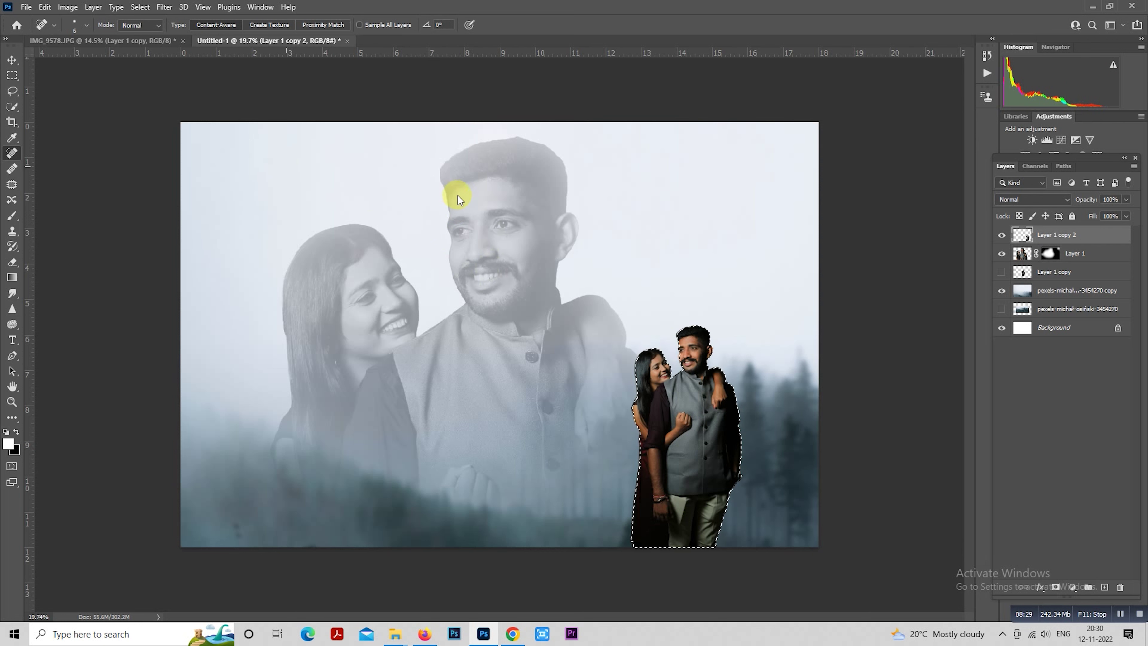
Brighten the selected couple in Camera Raw with Shadows +100 and Exposure +0.50.
key("ctrl+shift+a")
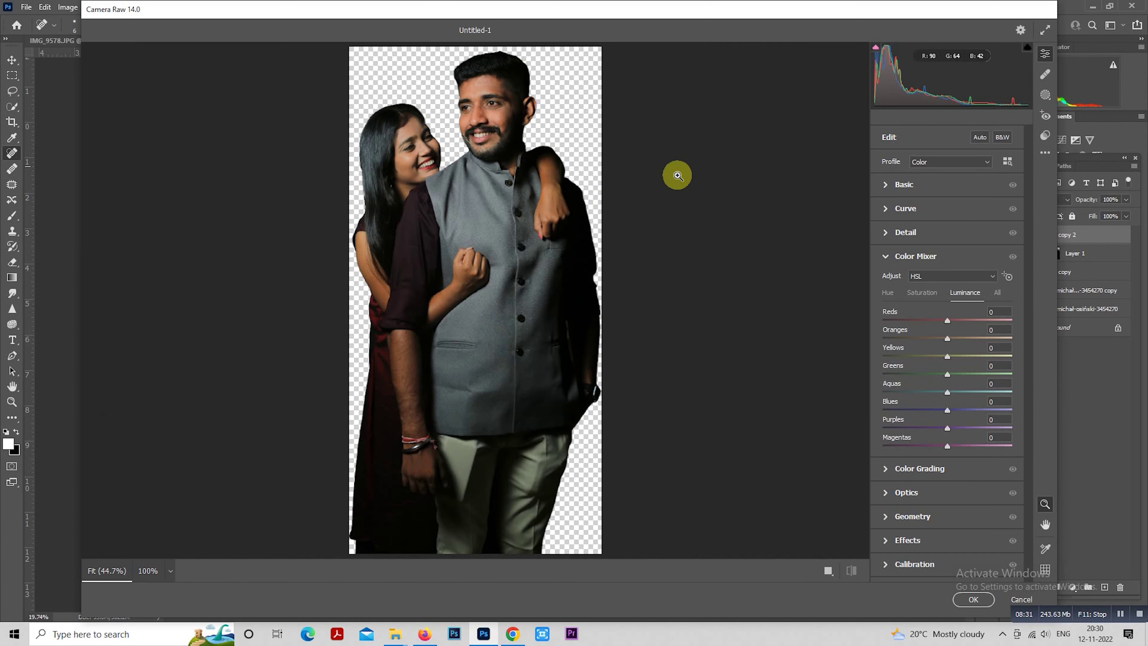
left_click(893, 185)
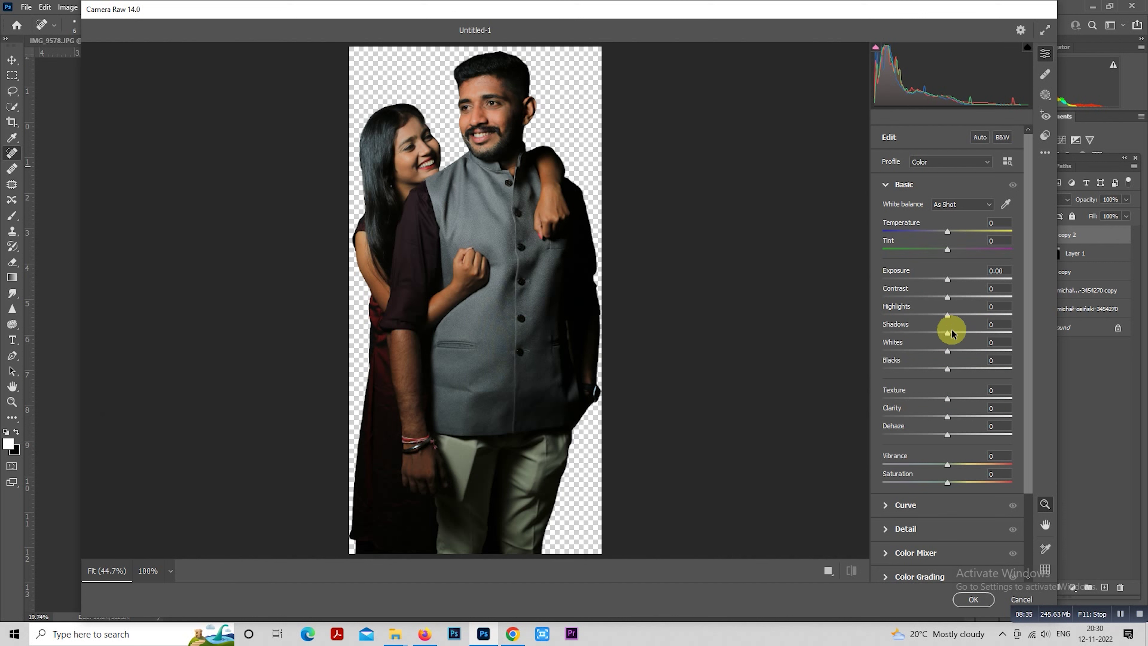
left_click_drag(947, 334, 1048, 333)
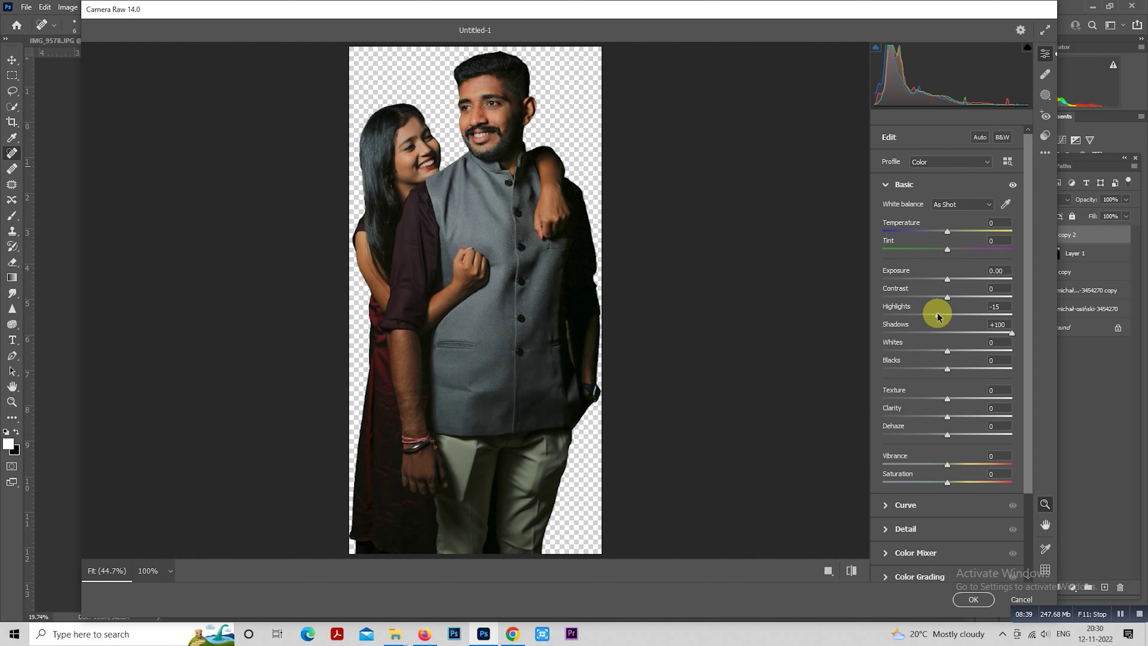
mouse_move(938, 317)
left_mouse_down()
mouse_move(953, 315)
mouse_move(950, 282)
mouse_move(922, 295)
mouse_move(974, 300)
mouse_move(938, 298)
mouse_move(954, 280)
mouse_move(916, 317)
mouse_move(980, 352)
mouse_move(944, 351)
mouse_move(968, 369)
left_mouse_up()
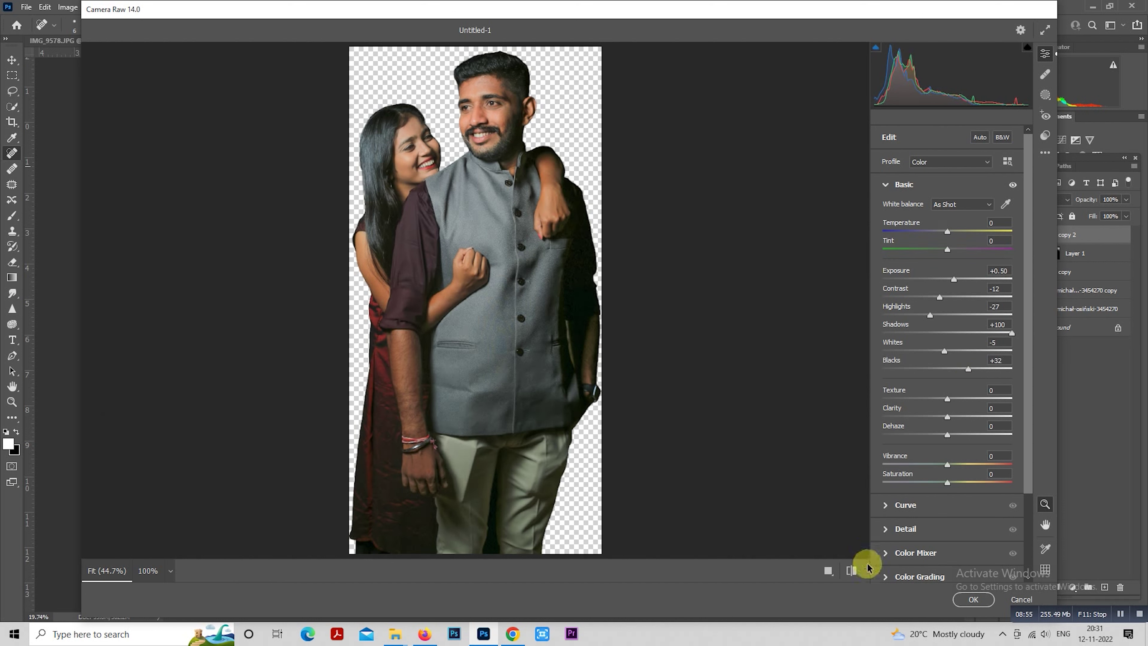
left_click(851, 574)
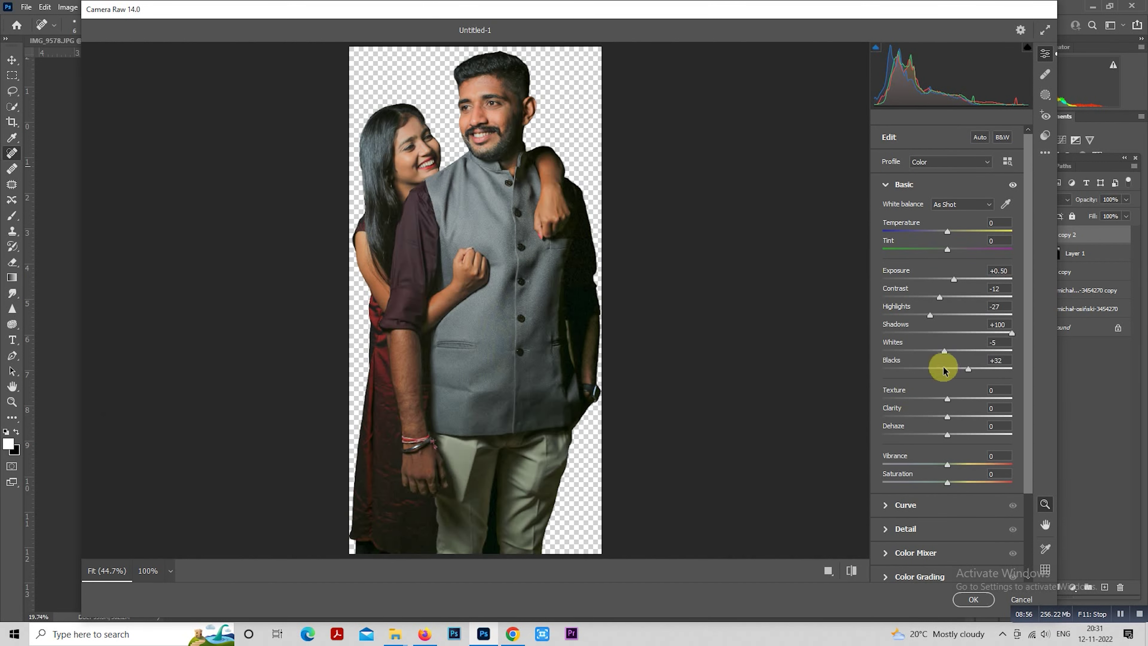
Set Blacks -18 and Contrast -18, apply the filter, and deselect.
left_click_drag(944, 368, 935, 370)
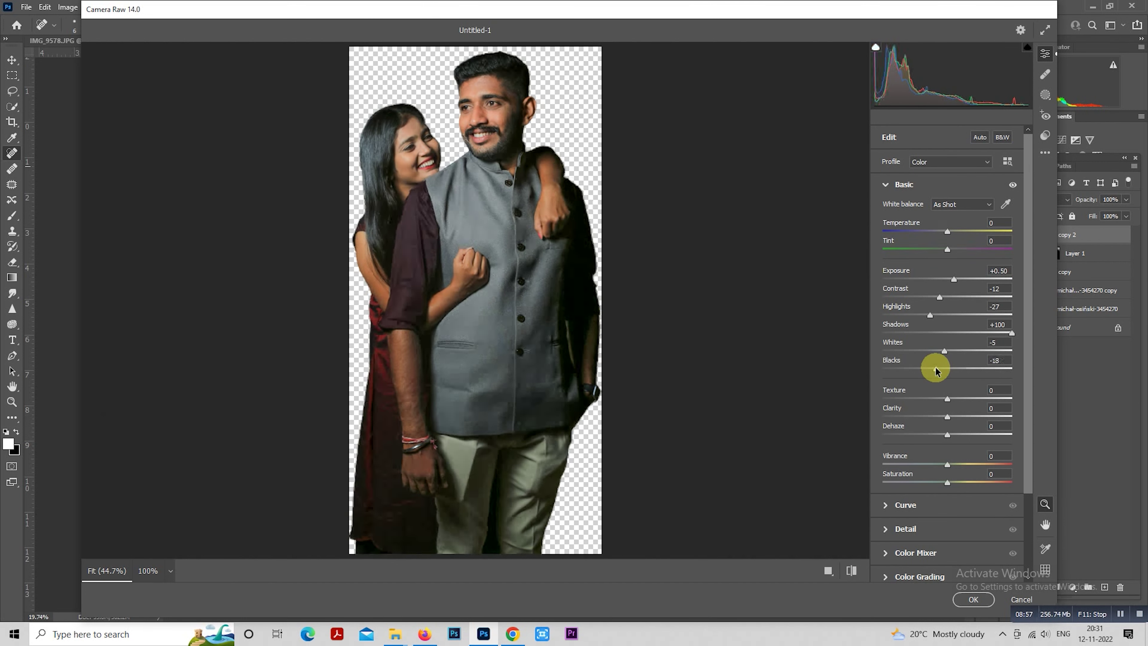
left_click(851, 571)
left_click(852, 572)
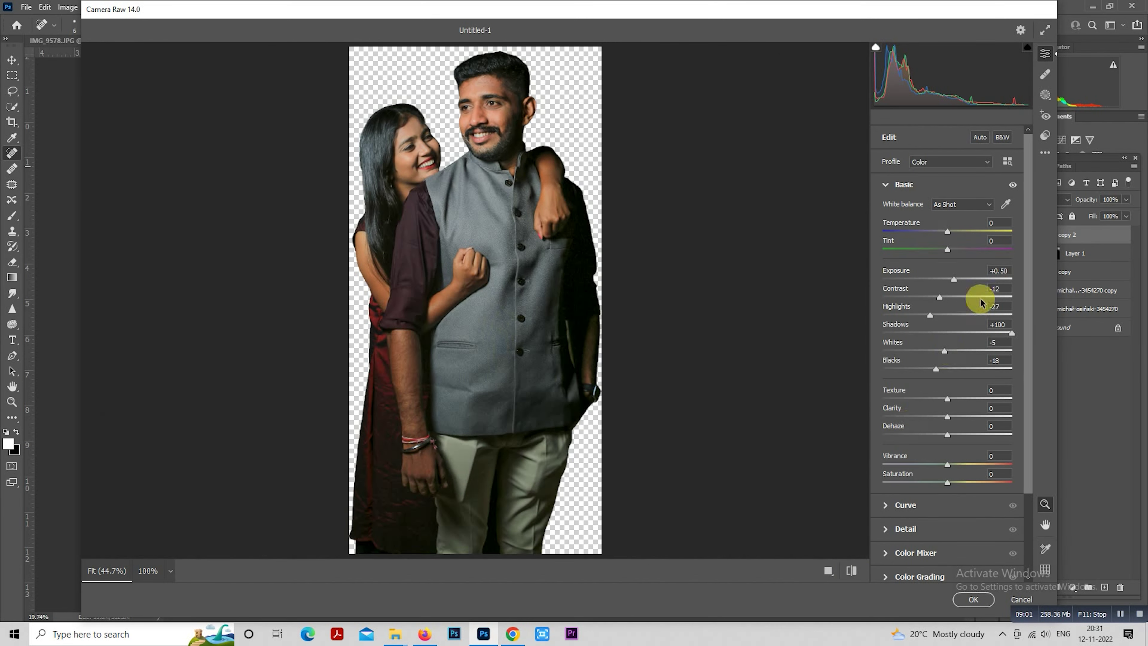
left_click_drag(942, 299, 941, 315)
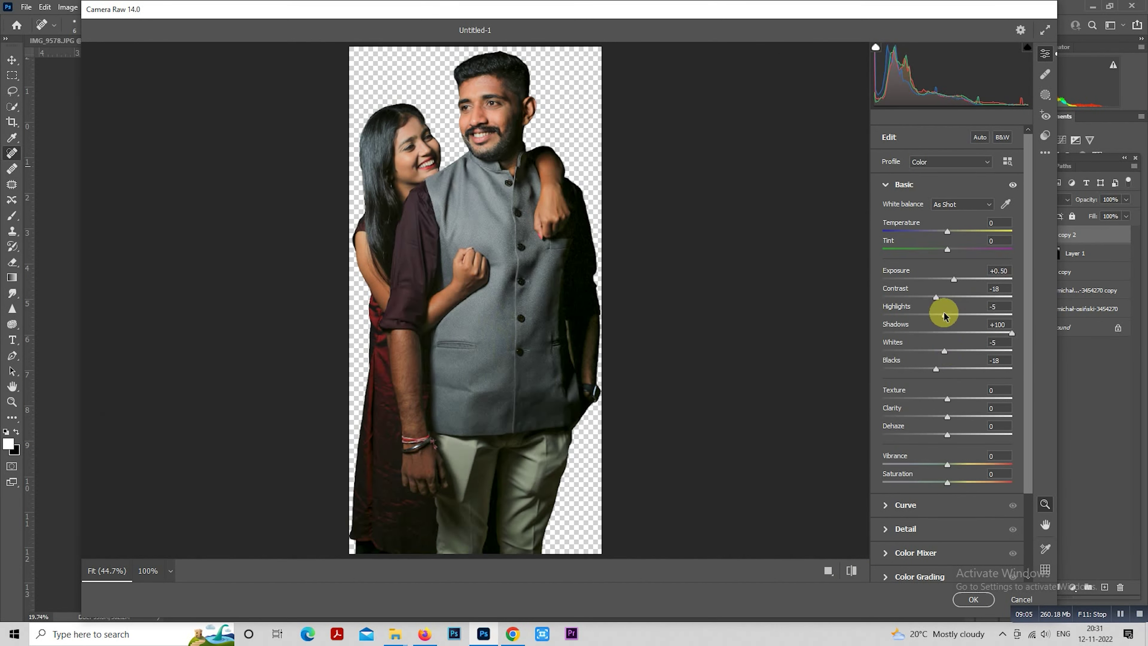
left_click(968, 596)
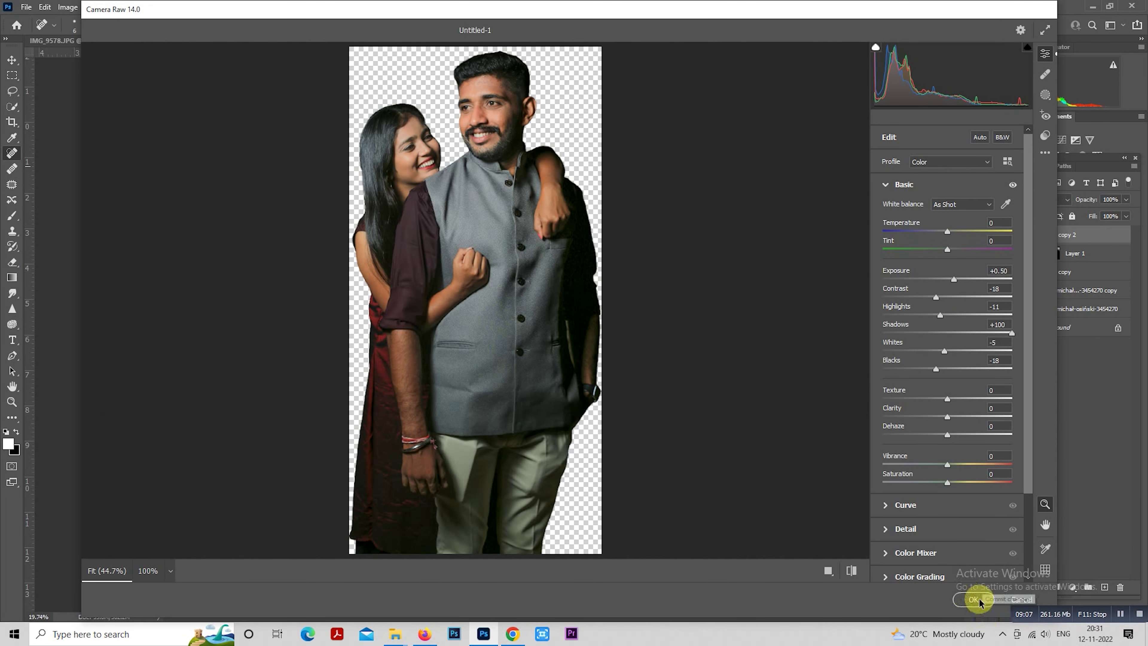
key("ctrl+d")
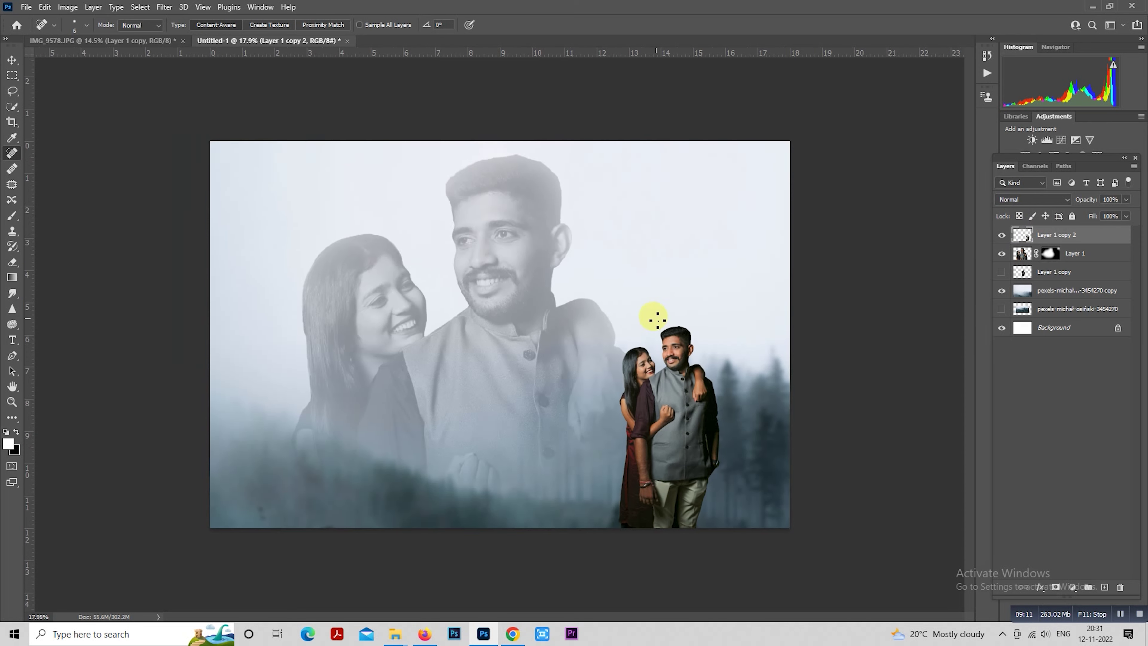
Stamp all visible layers into a merged Layer 2 and duplicate it.
scroll(827, 269, "down", 1)
key("ctrl+shift+alt+e")
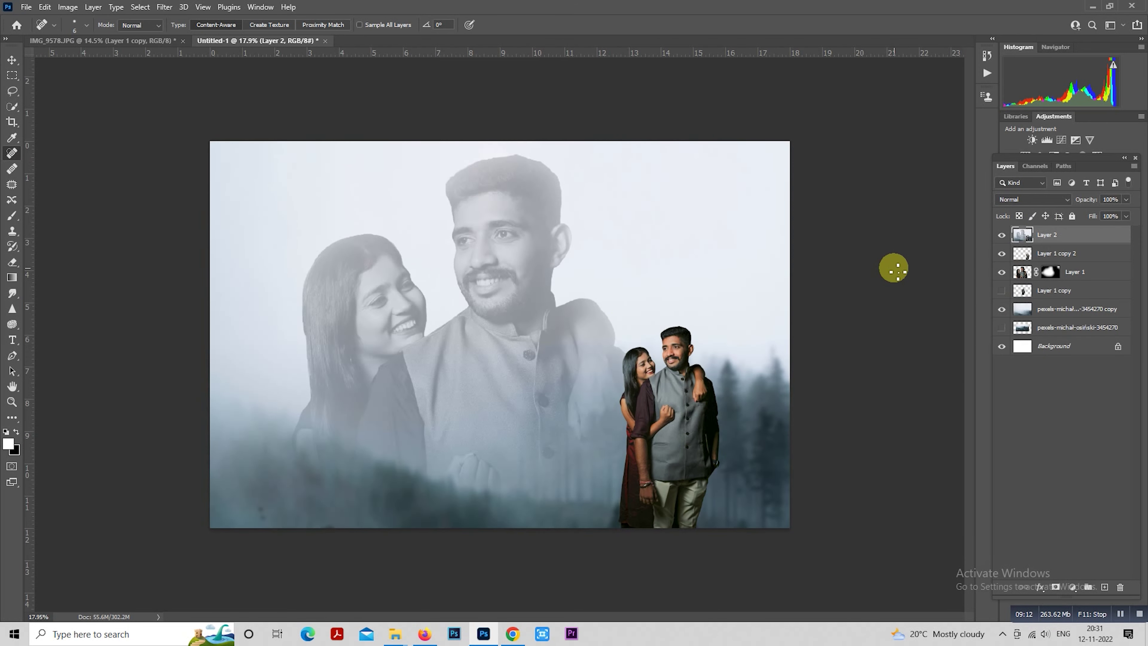
key("ctrl+j")
scroll(565, 392, "up", 1)
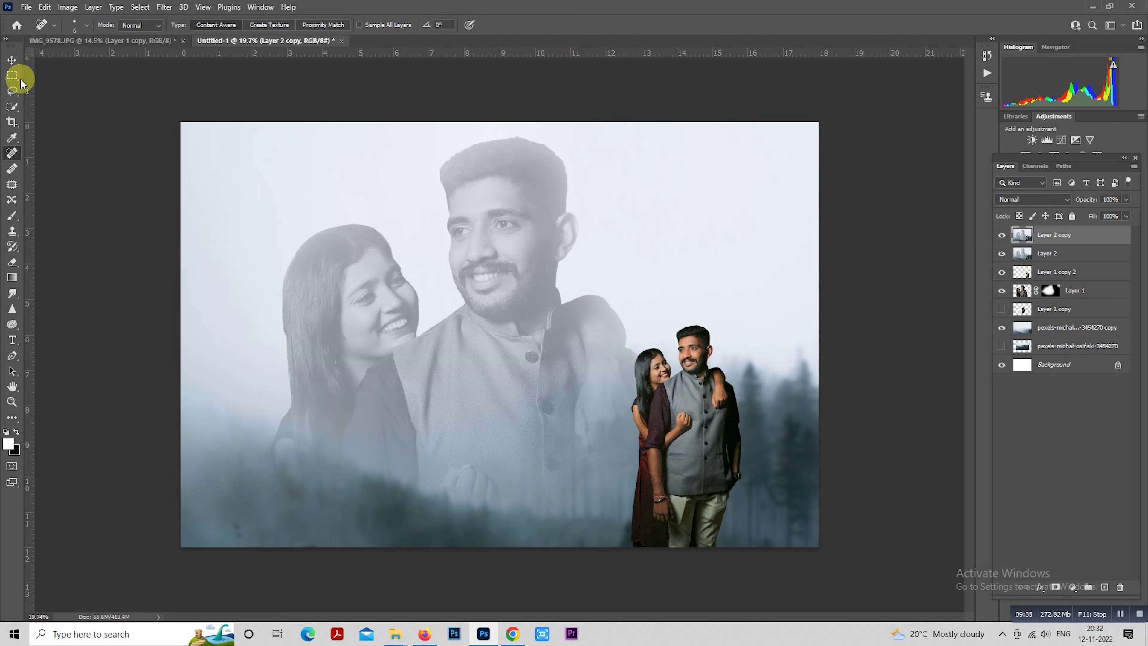
Open the Camera Raw Filter on Layer 2 copy.
left_click(12, 75)
left_click(164, 7)
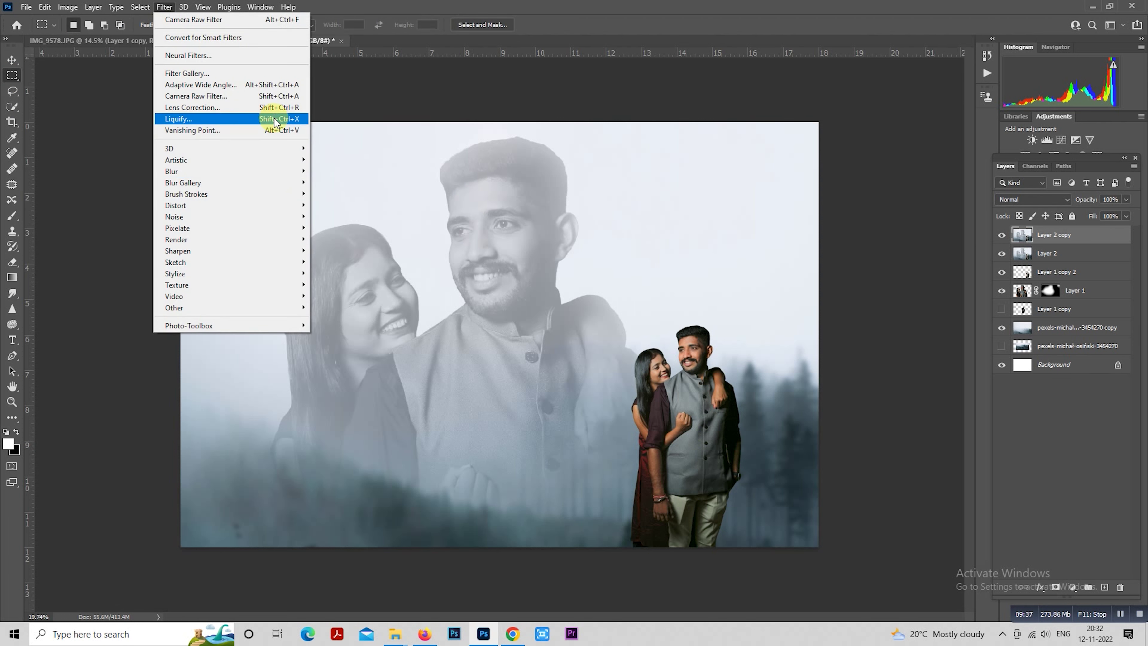
left_click(278, 97)
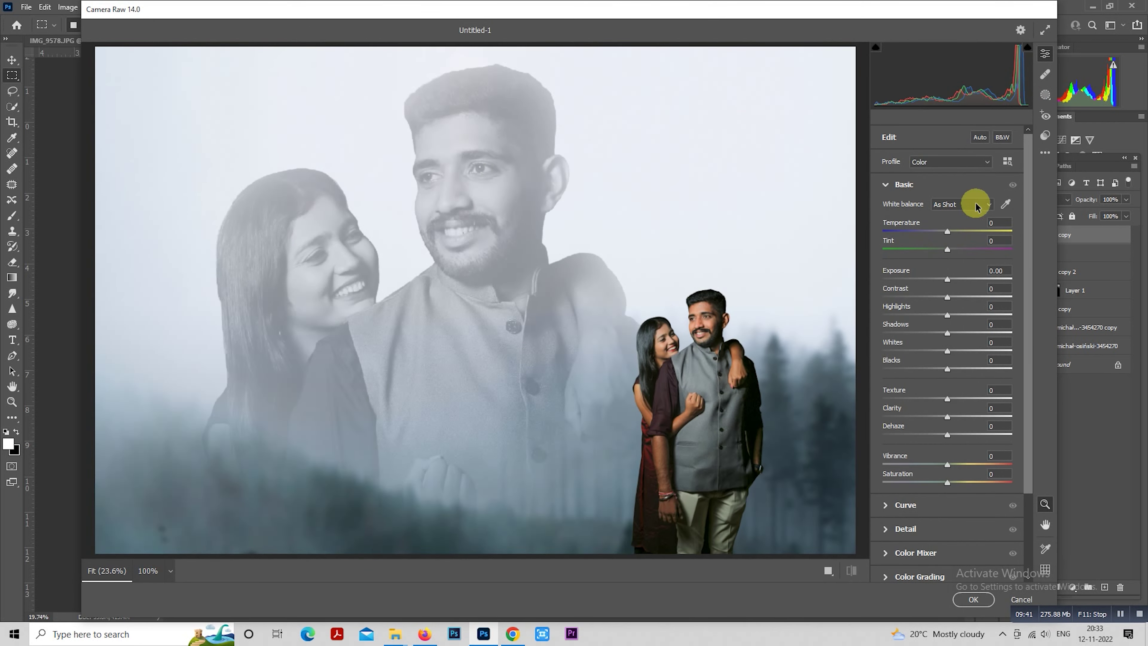
Apply the wedding AL 2 preset to the composite copy.
left_click(1046, 136)
left_click_drag(1026, 271, 1023, 385)
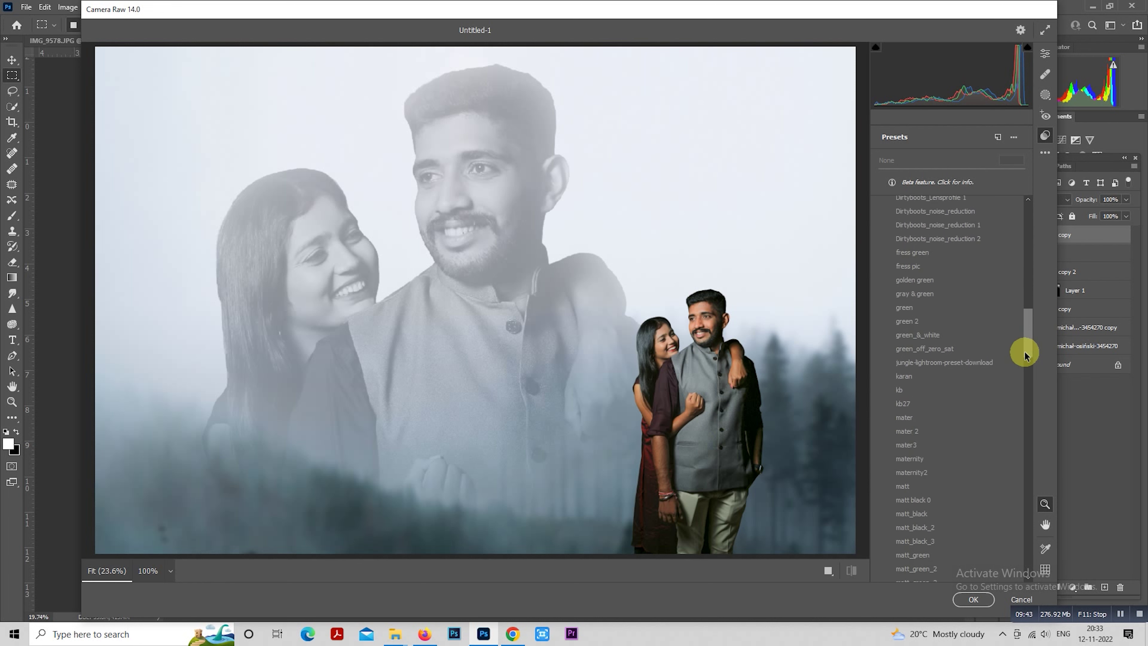
scroll(1019, 380, "down", 4)
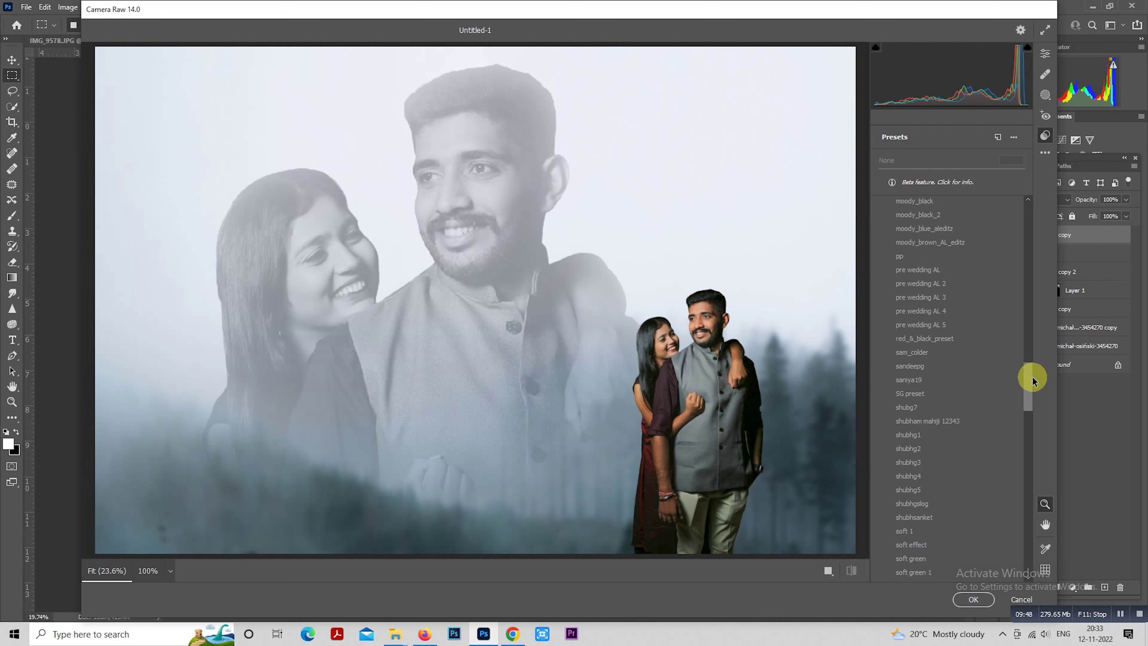
left_click_drag(1032, 380, 1034, 433)
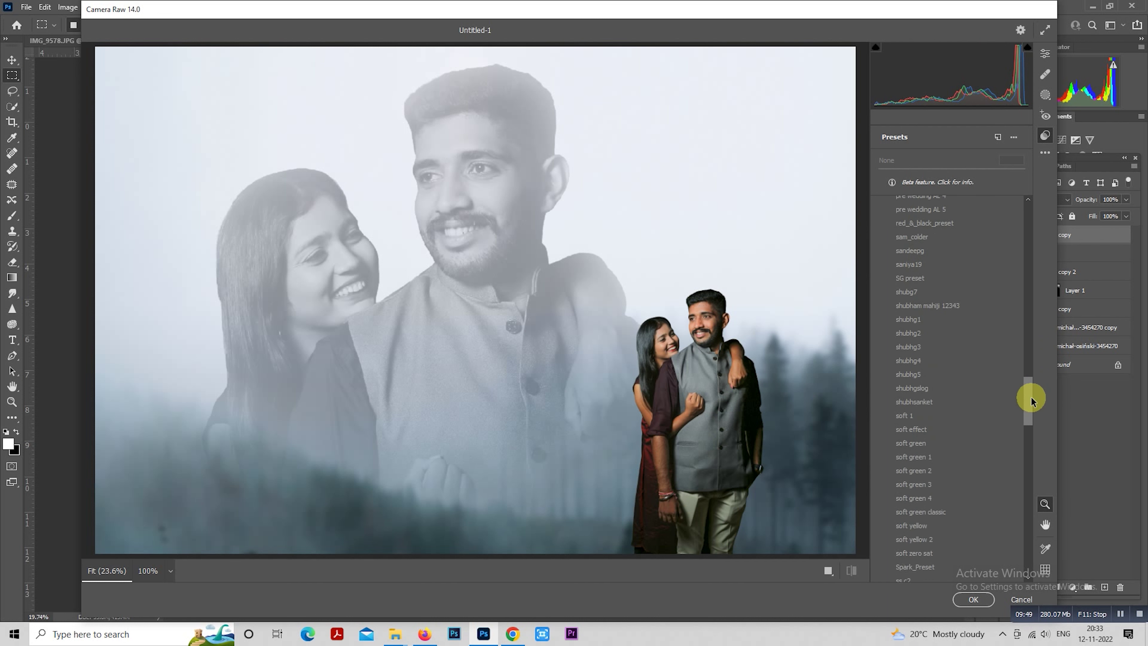
scroll(1035, 436, "down", 3)
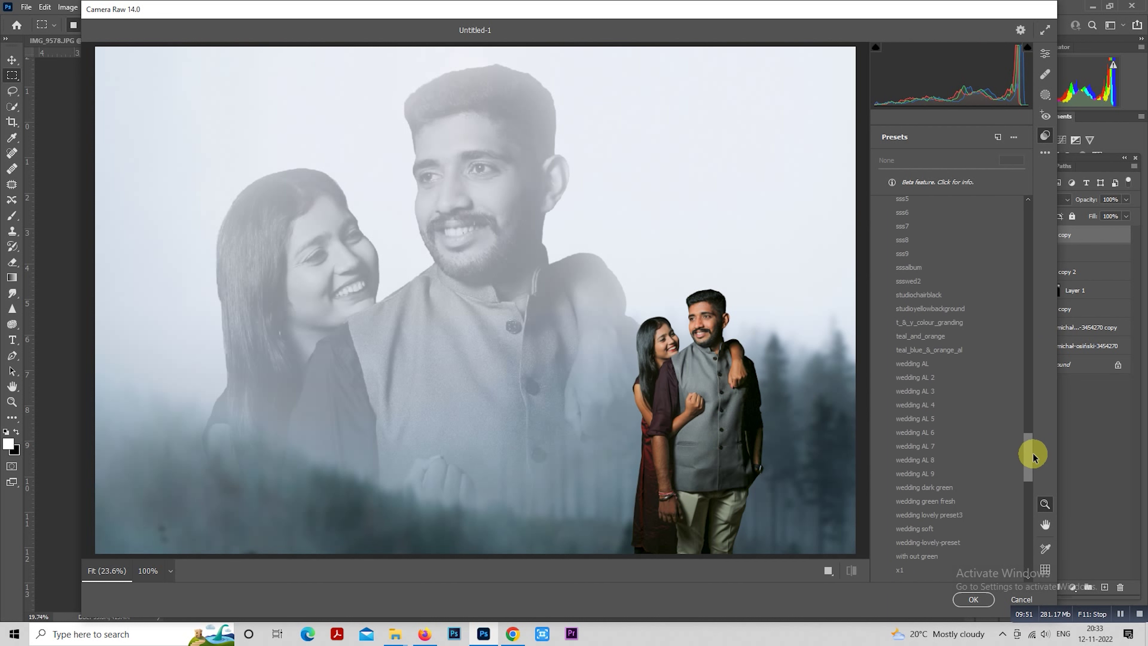
scroll(1040, 430, "down", 2)
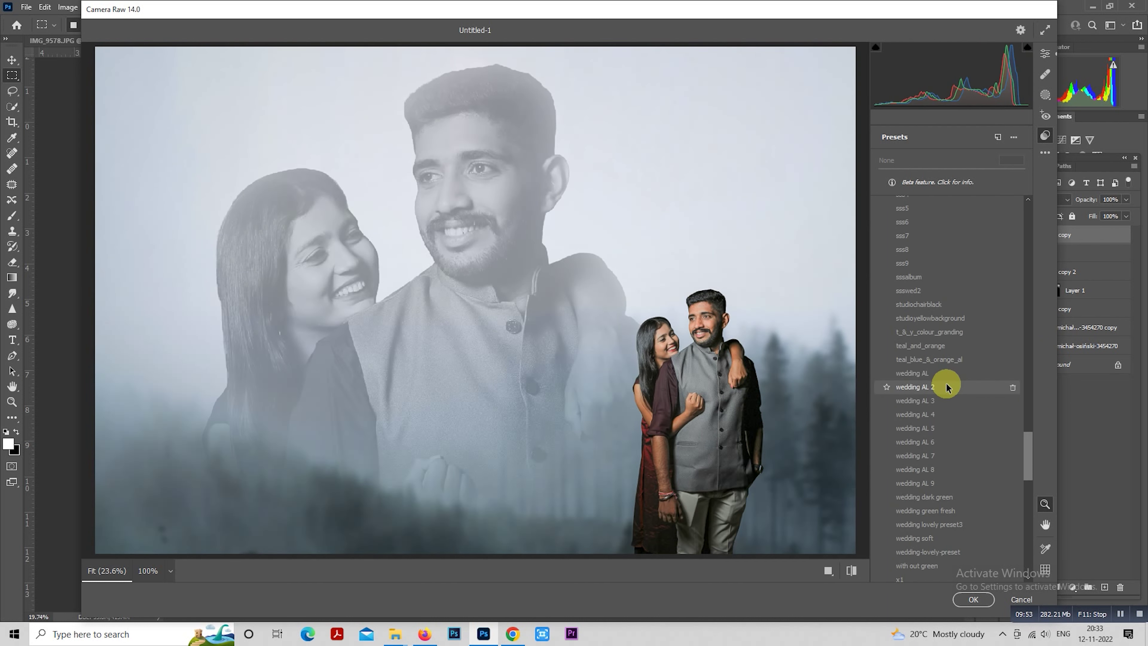
left_click(947, 386)
Set Highlights -100, Shadows +49, Whites -73, Contrast +15, Blacks +19 and Clarity +18.
left_click(1045, 53)
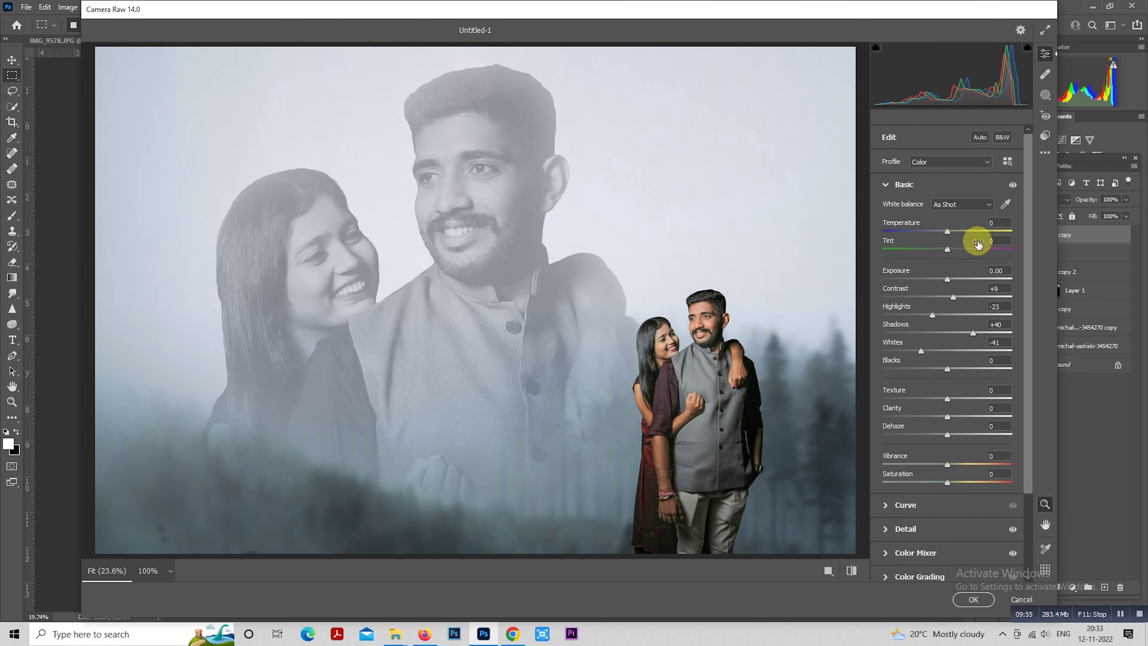
left_click(897, 315)
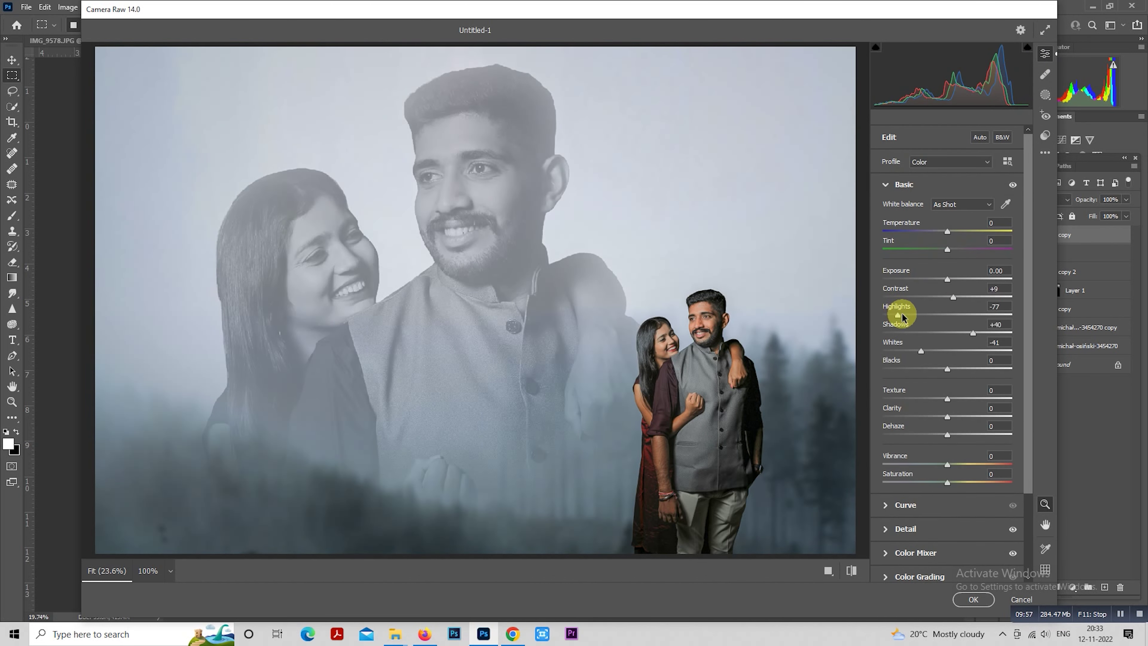
left_click_drag(901, 315, 871, 314)
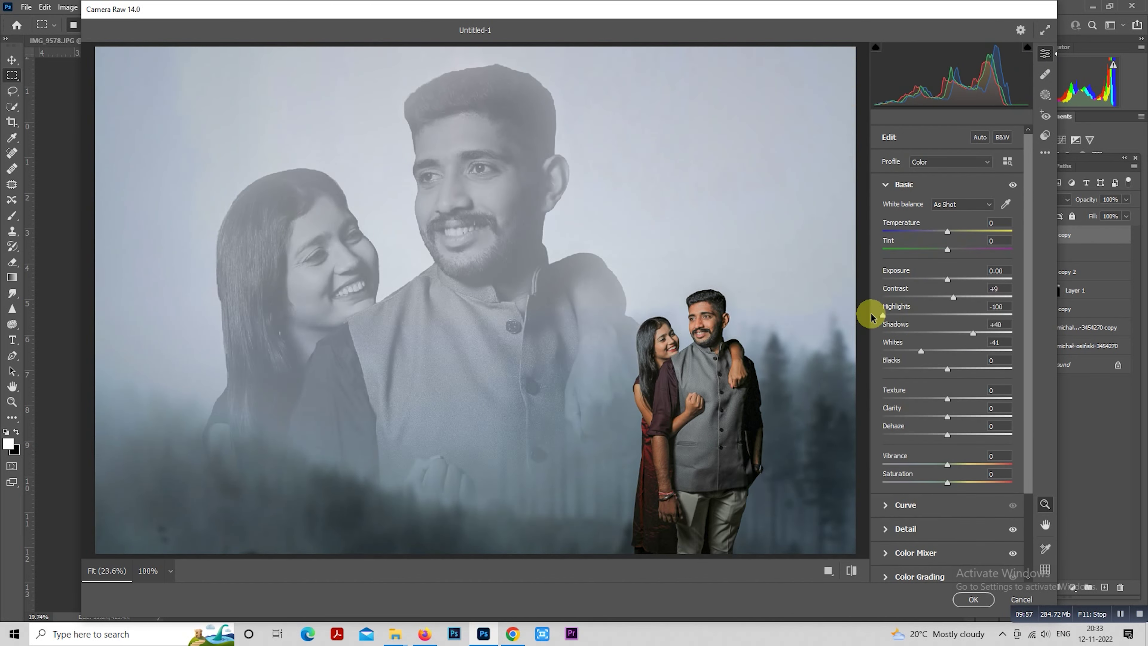
left_click(987, 333)
left_click(897, 351)
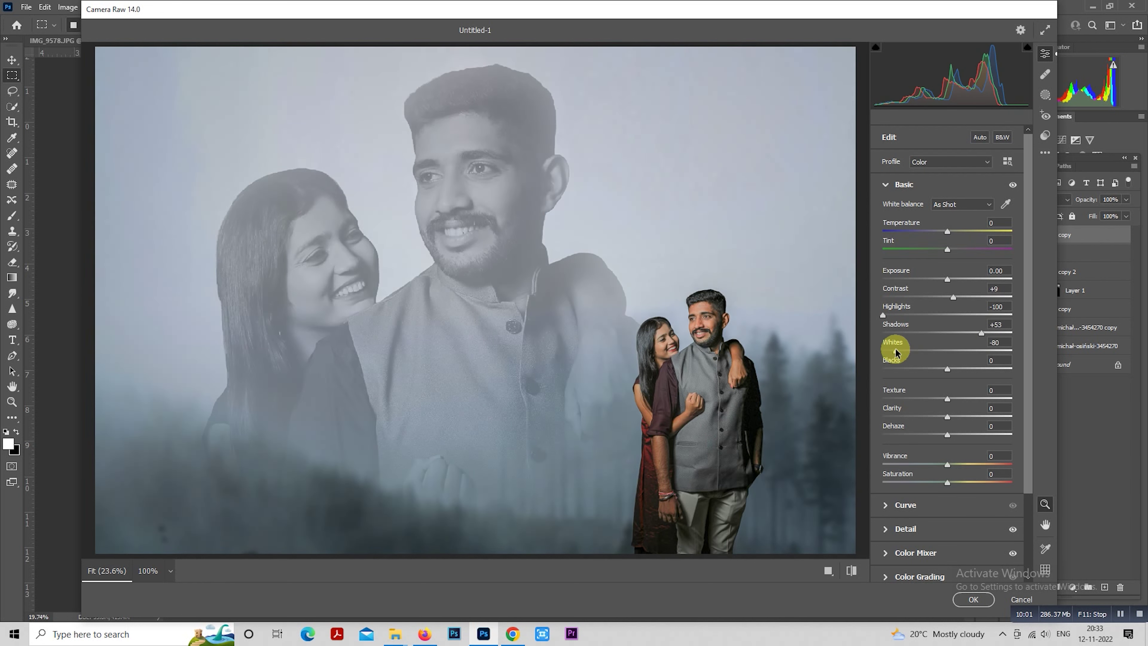
left_click_drag(898, 351, 958, 369)
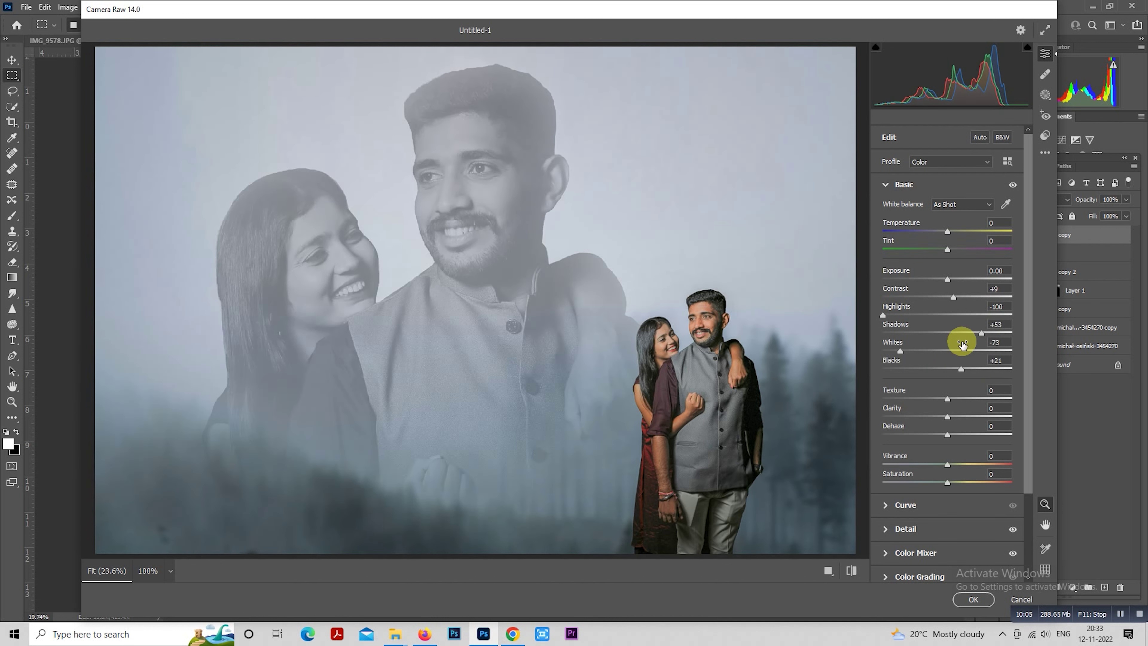
left_click_drag(951, 297, 958, 298)
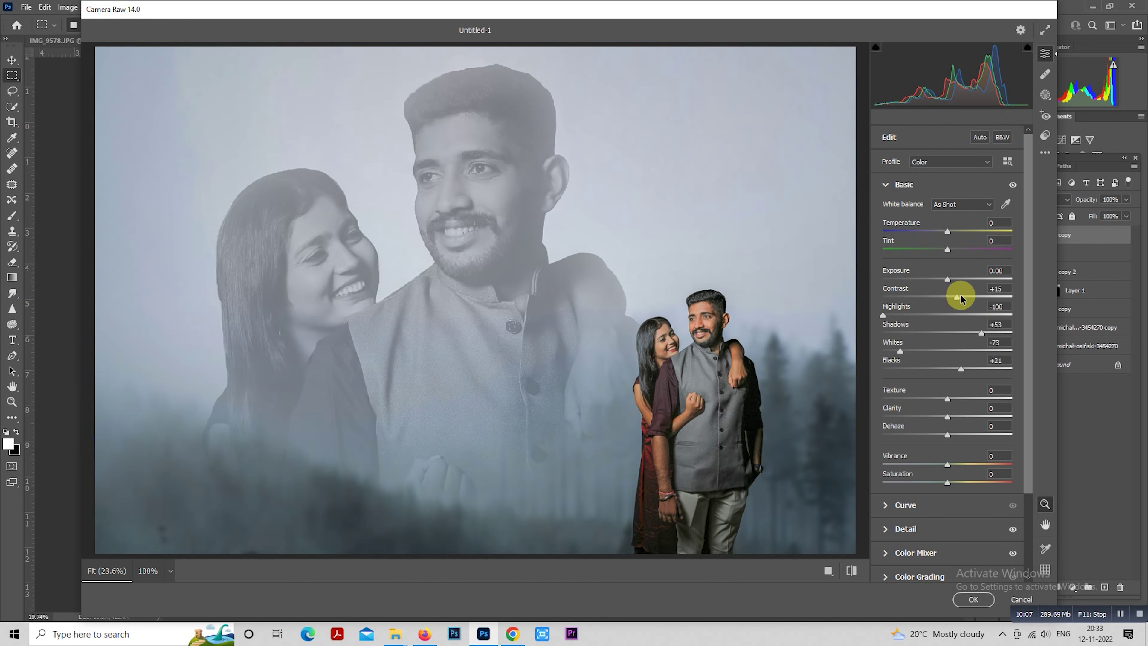
left_click(966, 335)
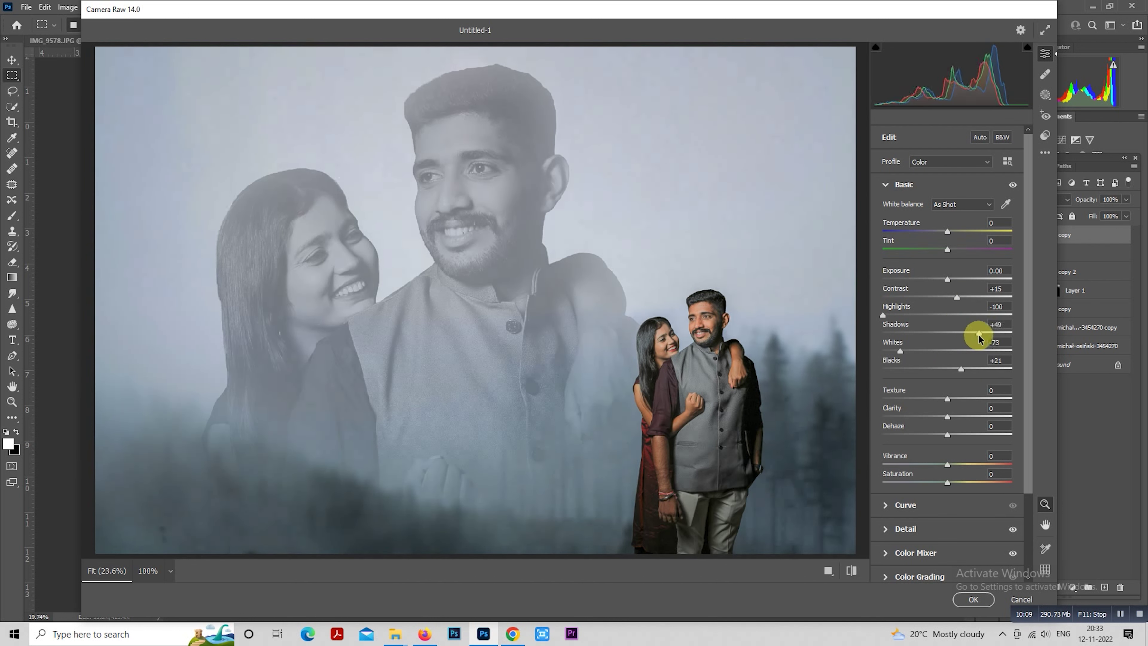
left_click_drag(965, 369, 960, 369)
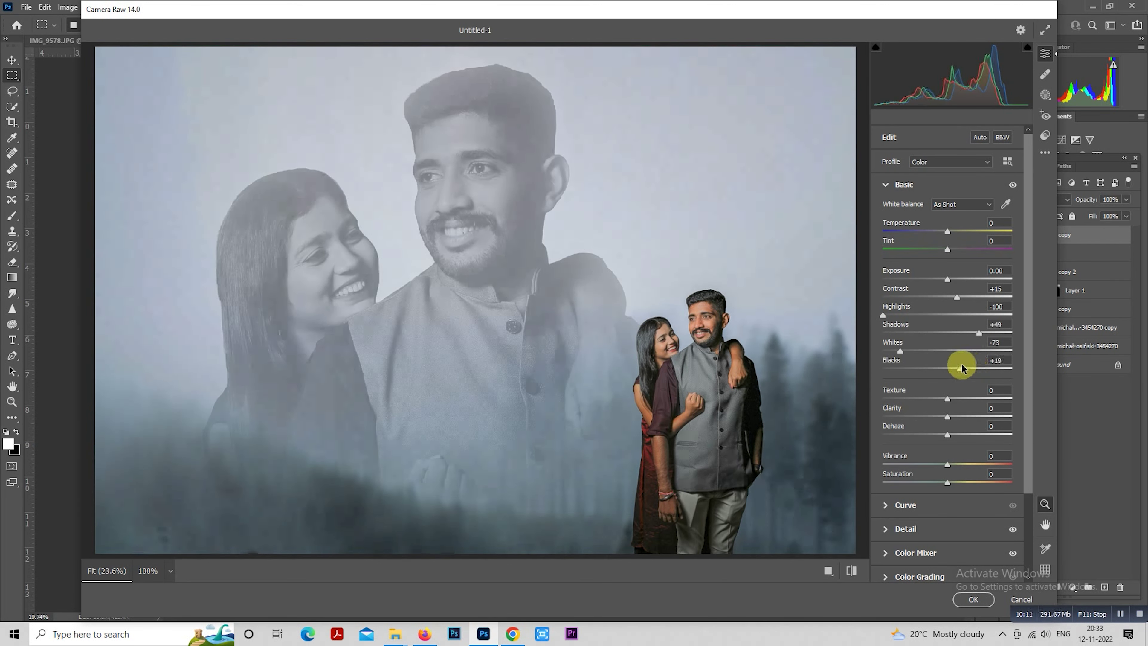
left_click_drag(960, 417, 958, 416)
scroll(953, 453, "down", 1)
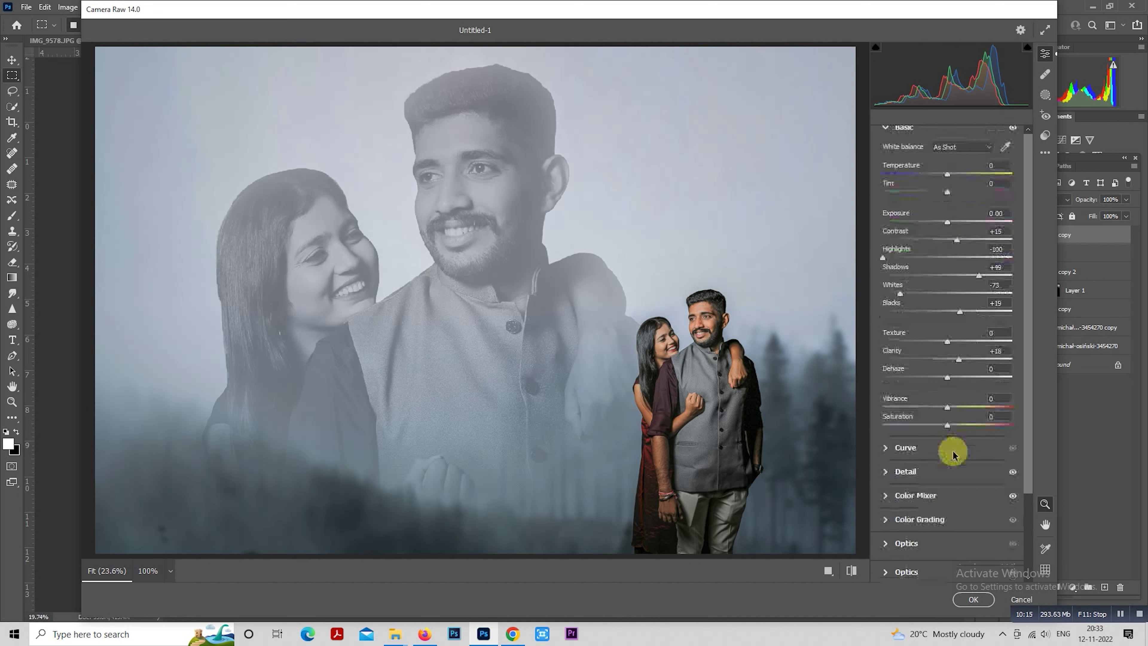
Raise the orange luminance in the Color Mixer to lift skin tones.
scroll(893, 187, "up", 1)
left_click(900, 185)
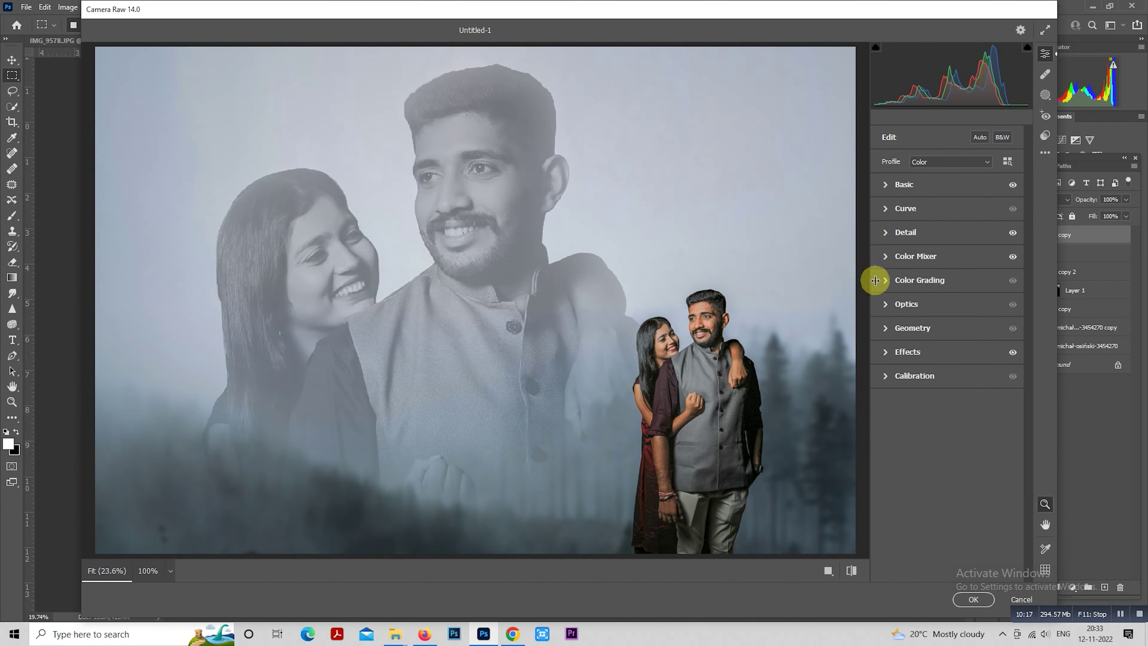
left_click(886, 257)
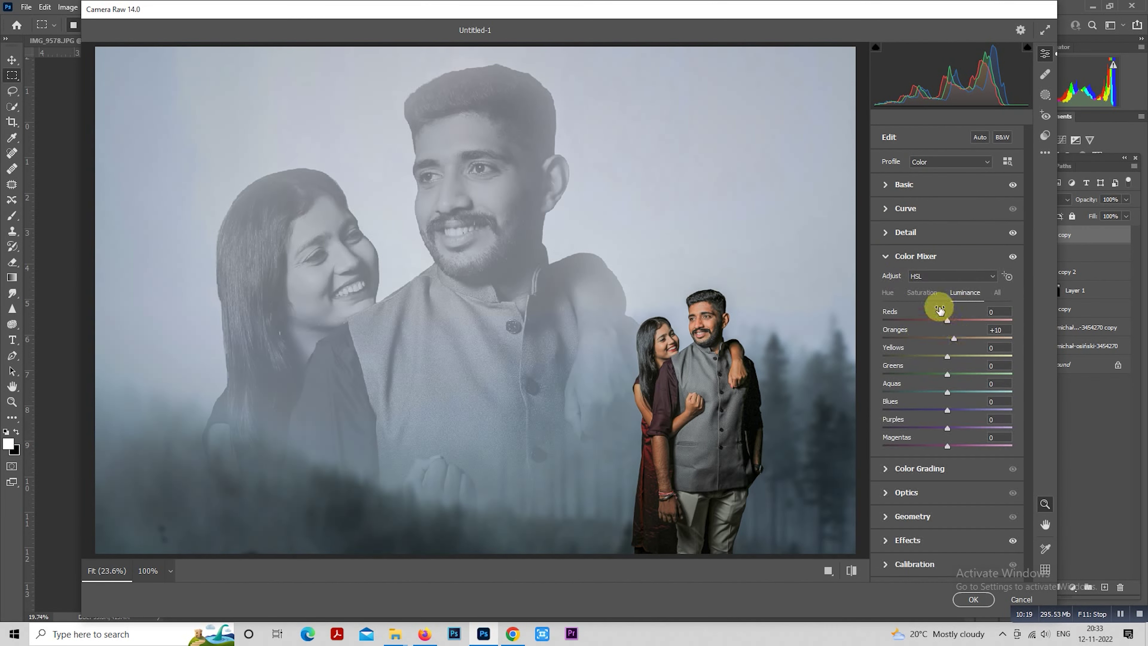
left_click(931, 294)
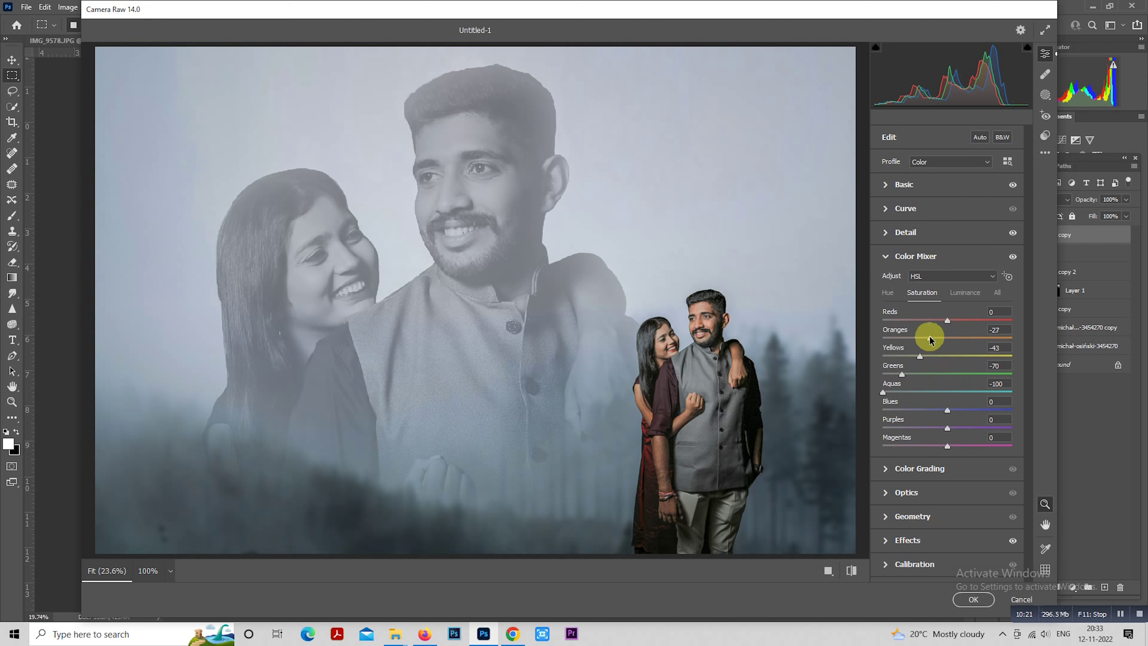
left_click(965, 292)
left_click_drag(968, 338, 972, 340)
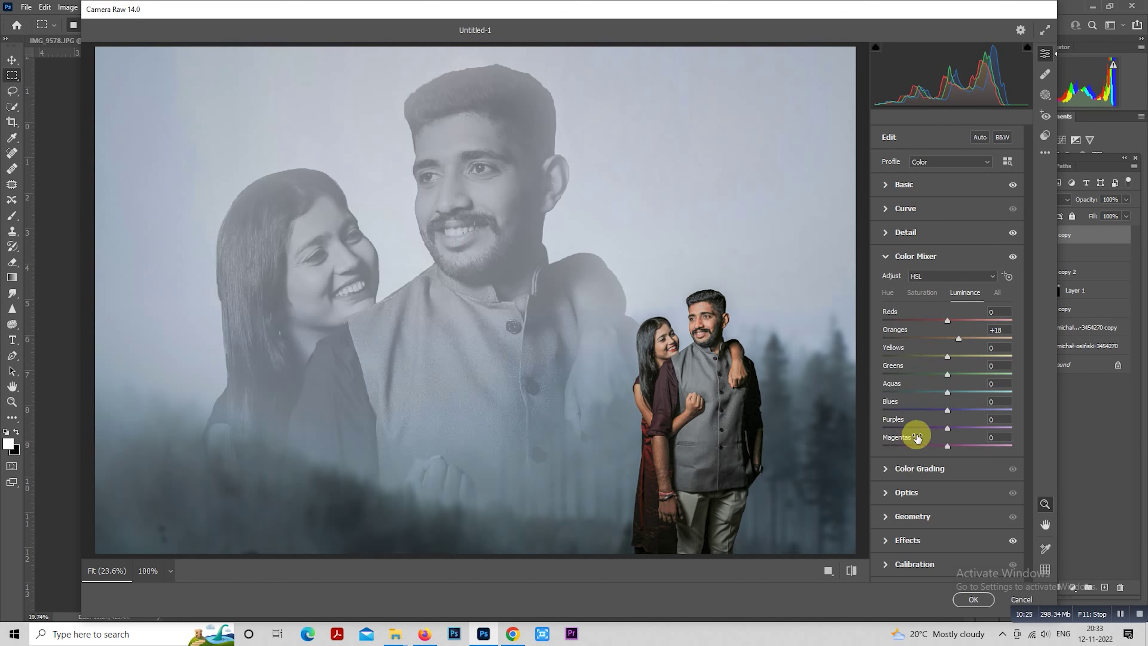
left_click(887, 257)
Add a vignette of about -15 with midpoint 6 and full feather.
left_click(886, 352)
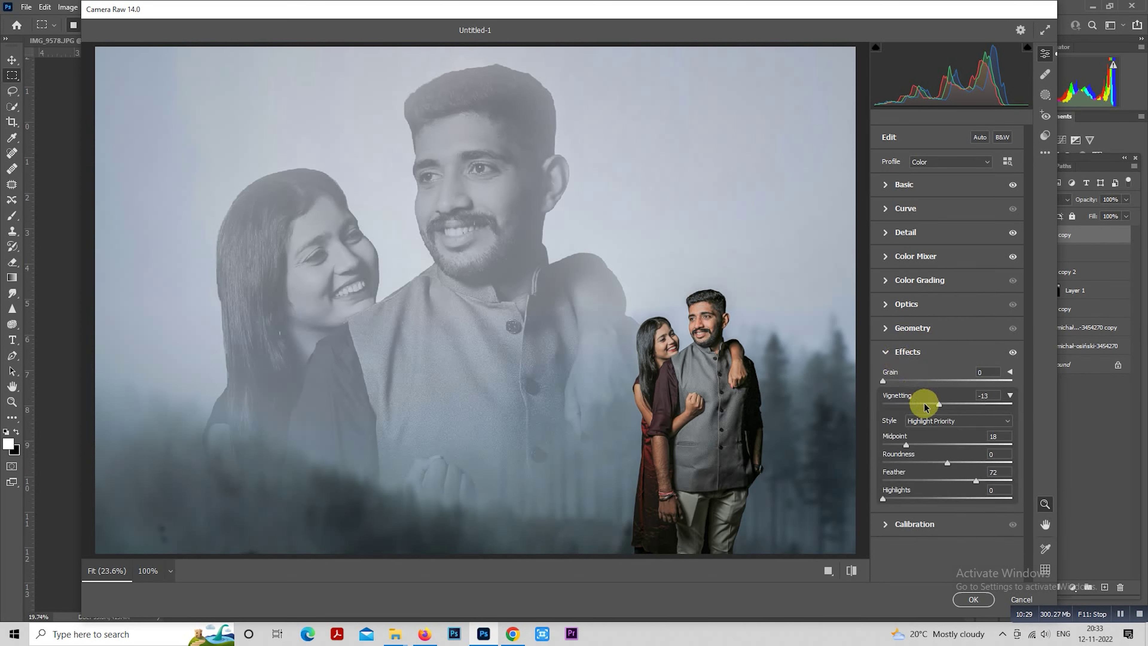
left_click_drag(905, 444, 882, 445)
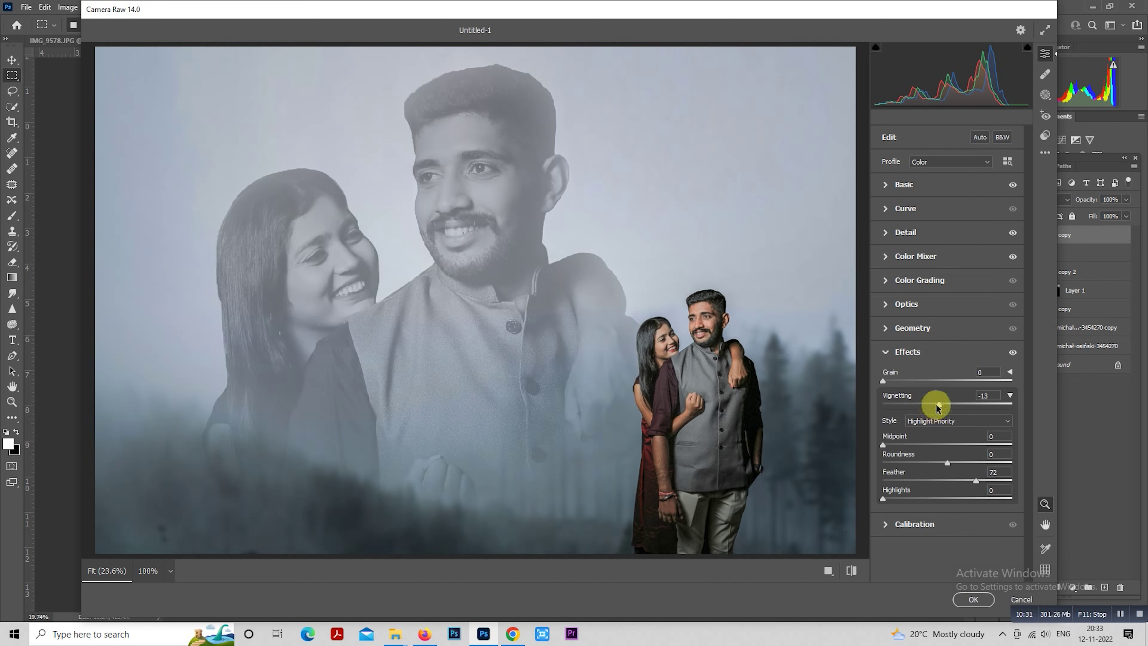
left_click_drag(937, 406, 934, 405)
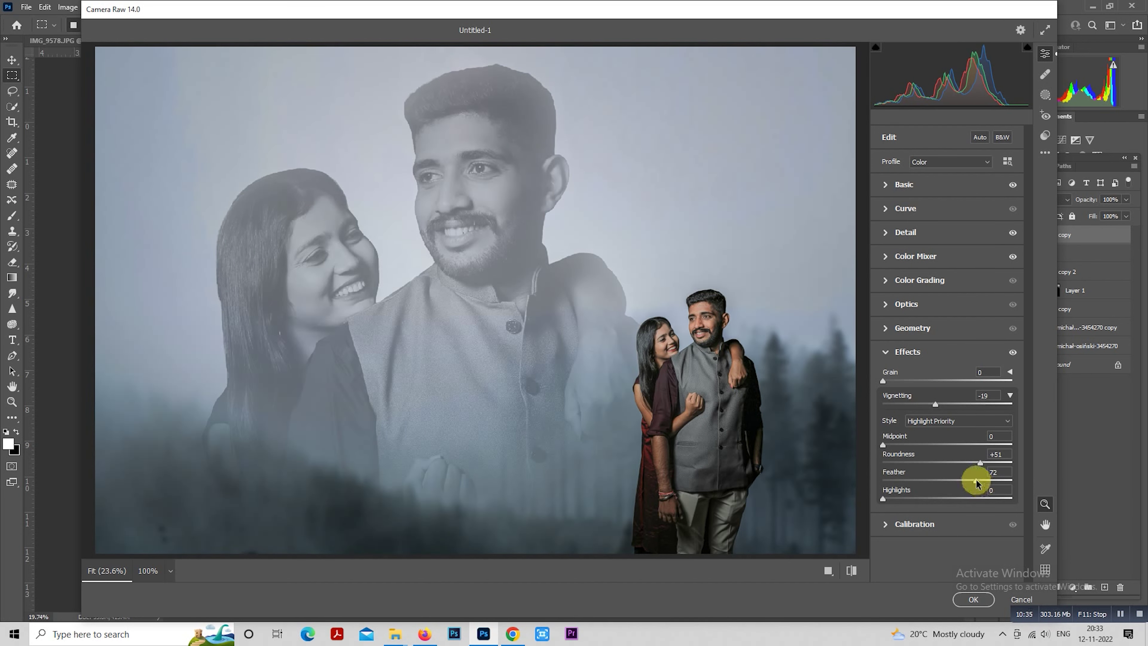
left_click_drag(977, 483, 1046, 482)
mouse_move(884, 445)
left_mouse_down()
mouse_move(925, 446)
mouse_move(893, 443)
left_mouse_up()
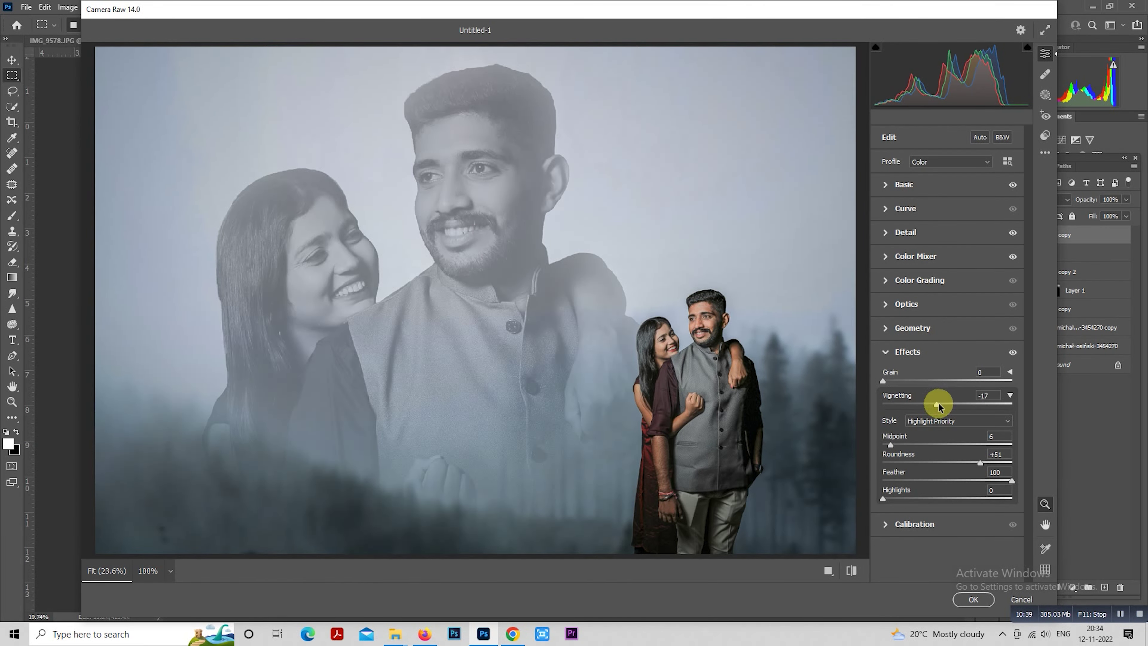
left_click_drag(938, 406, 940, 406)
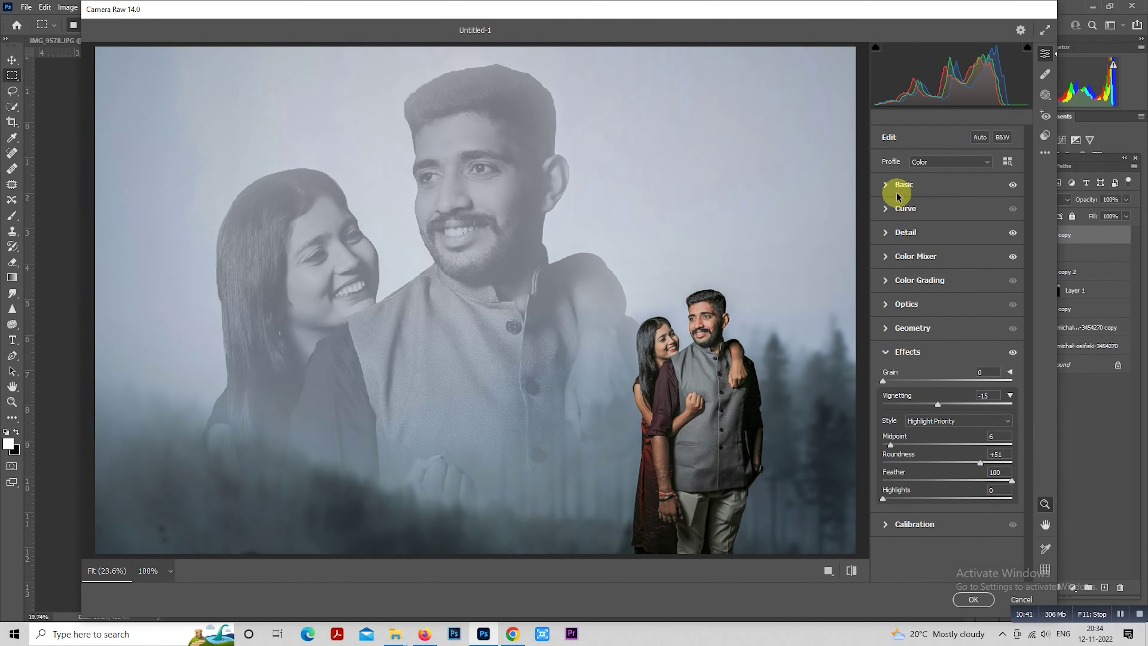
Fine-tune Contrast in Basic and commit the Camera Raw grade to Layer 2 copy.
left_click(887, 185)
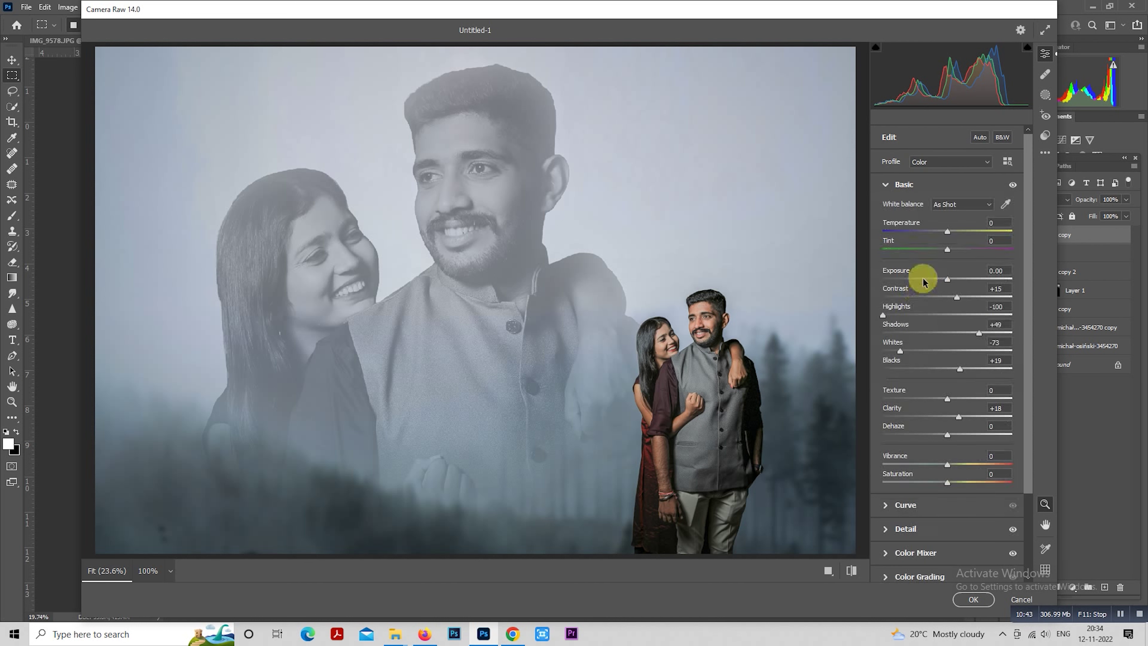
left_click_drag(944, 297, 952, 297)
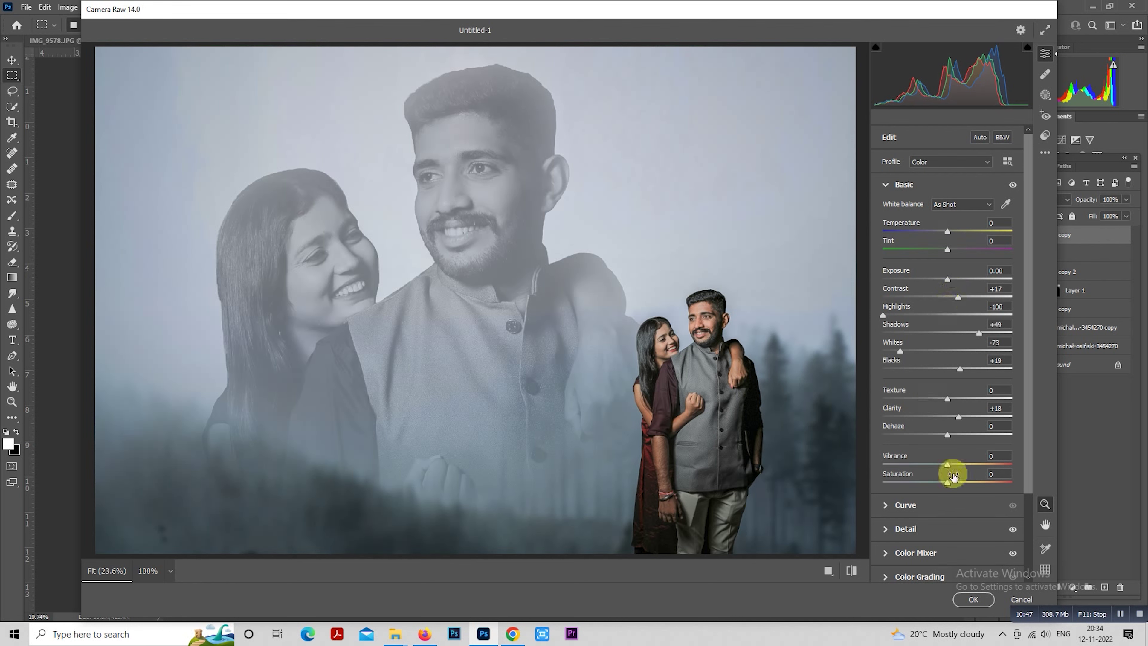
left_click(970, 600)
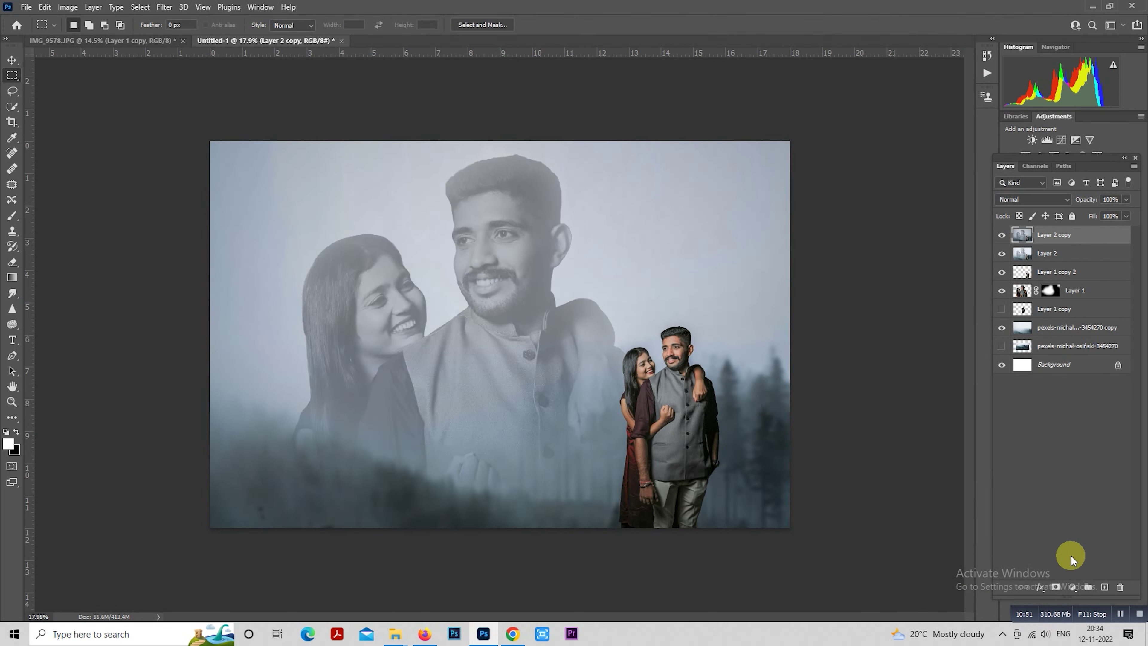
On a new layer, draw a dark gradient up from the bottom and lower its opacity.
left_click(1105, 587)
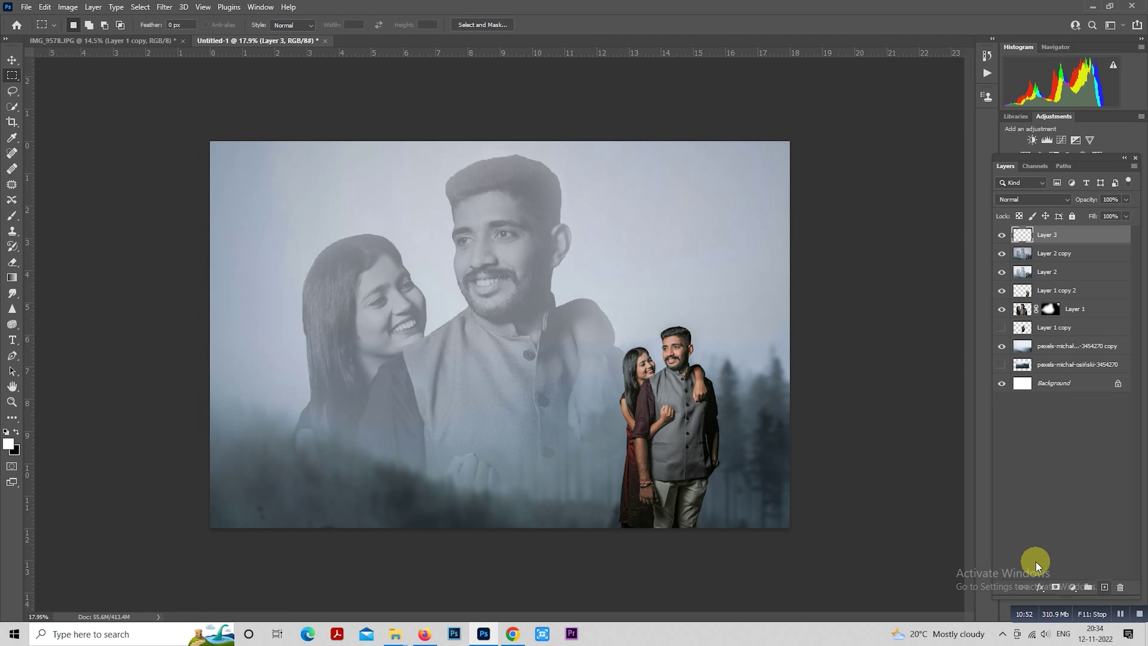
left_click(12, 277)
left_click_drag(498, 555, 499, 457)
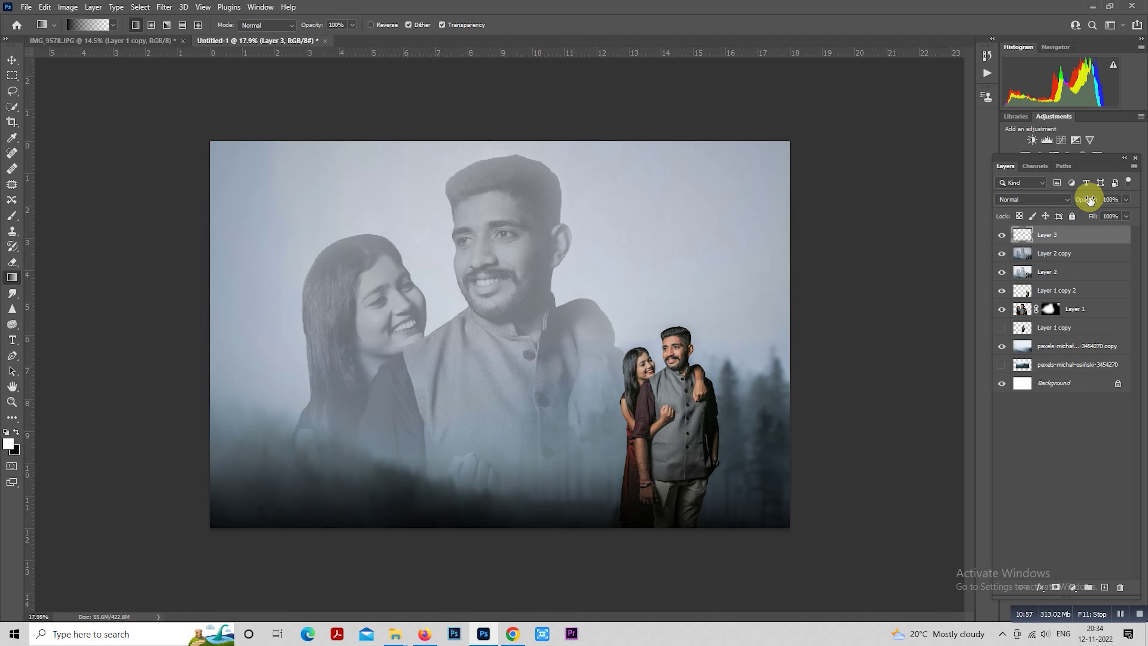
left_click_drag(1089, 200, 1064, 200)
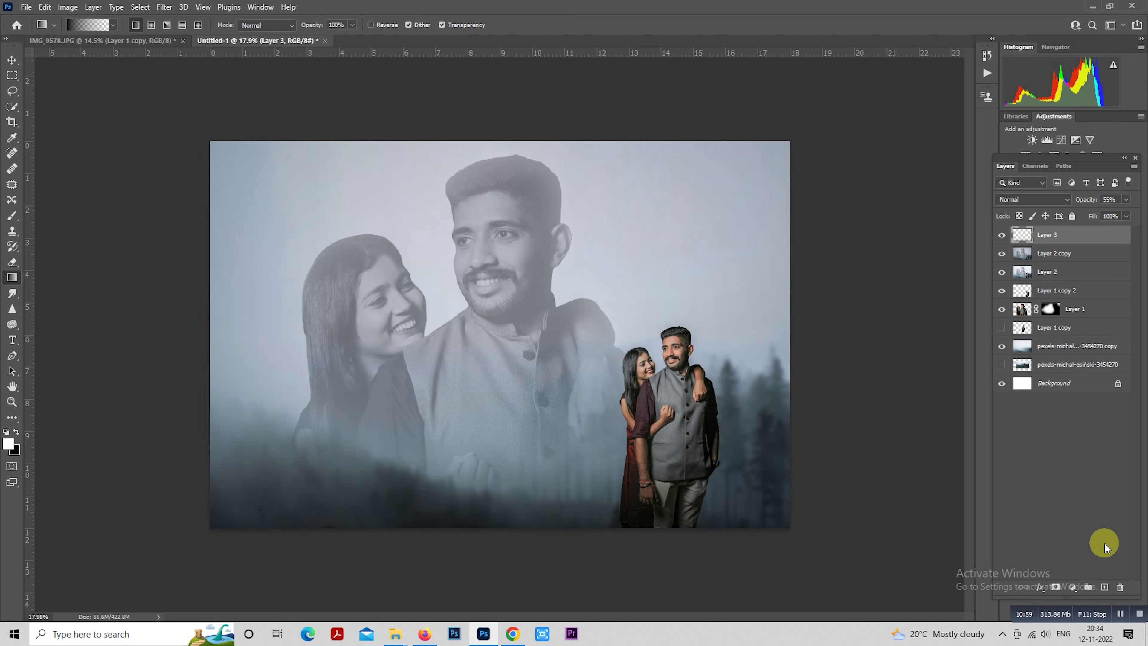
Add another empty layer above and browse to the folder of flare images.
left_click(1104, 586)
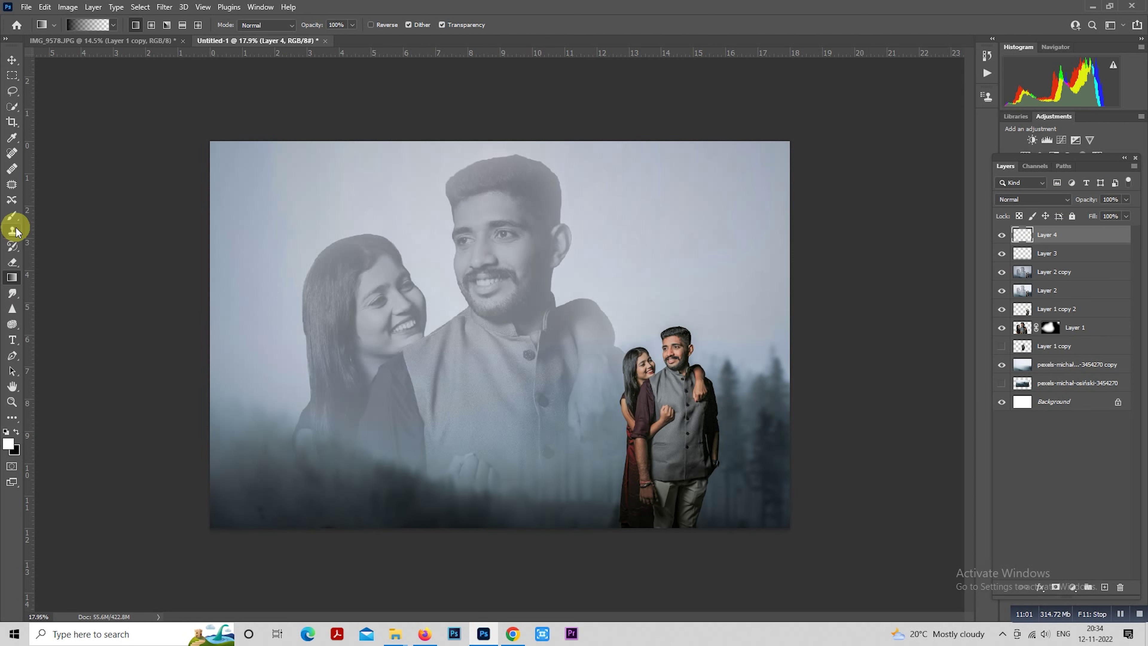
left_click(12, 215)
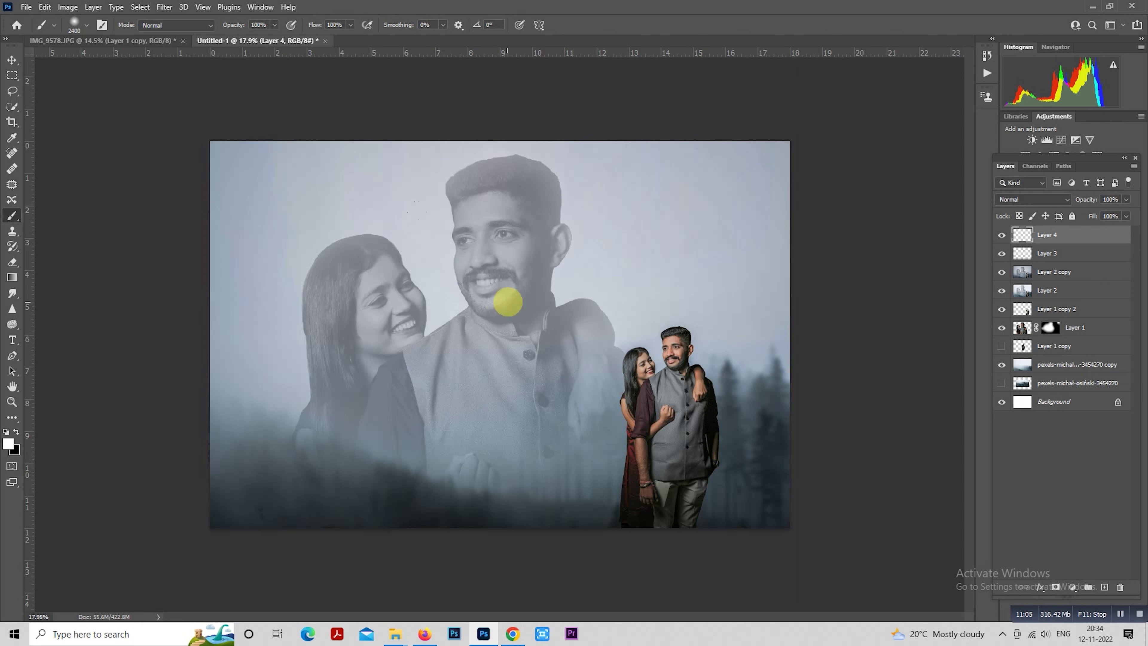
left_click(12, 77)
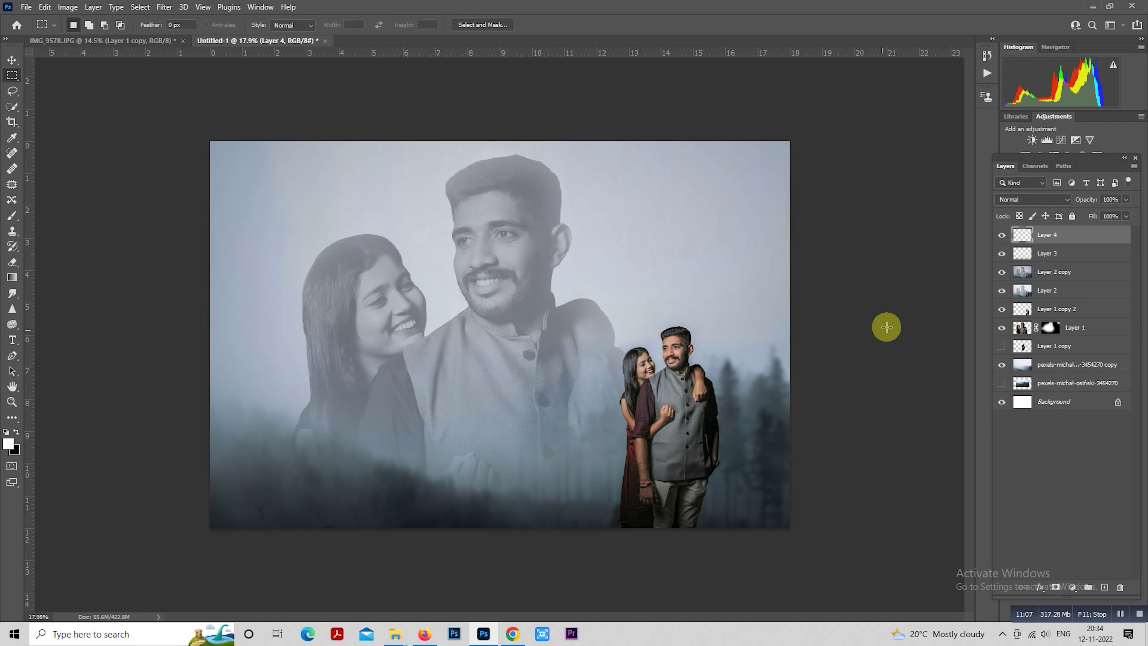
left_click(1122, 615)
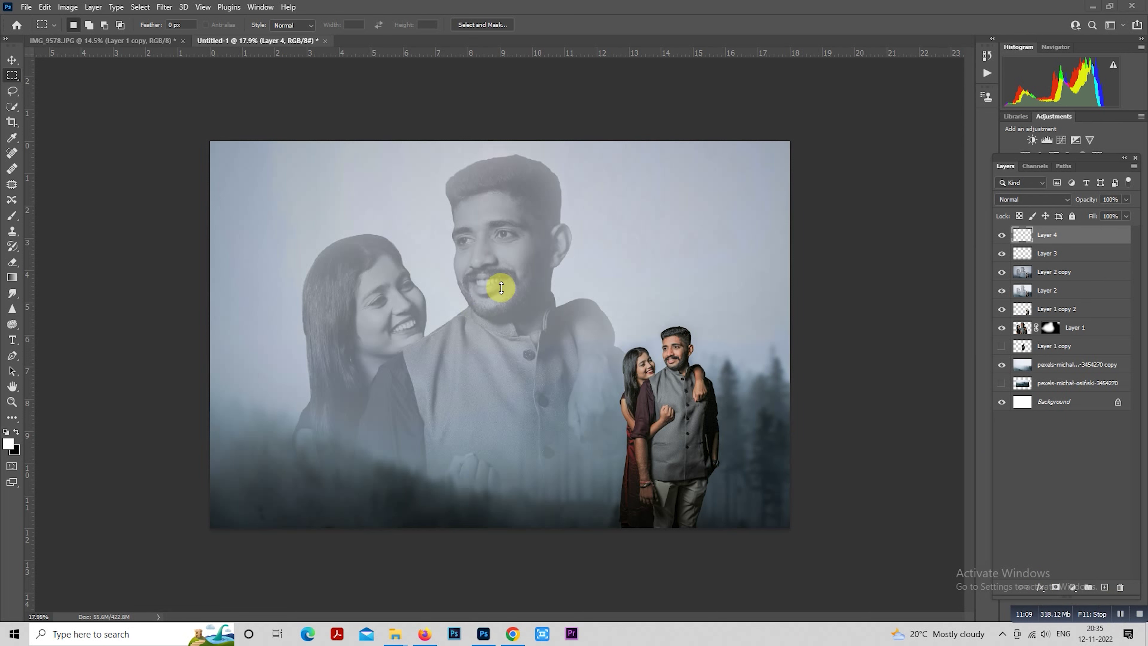
left_click(409, 631)
Place the glow image, rasterize it, and set its blend mode to Screen.
left_click(504, 602)
mouse_move(611, 252)
left_mouse_down()
mouse_move(487, 641)
mouse_move(477, 372)
left_mouse_up()
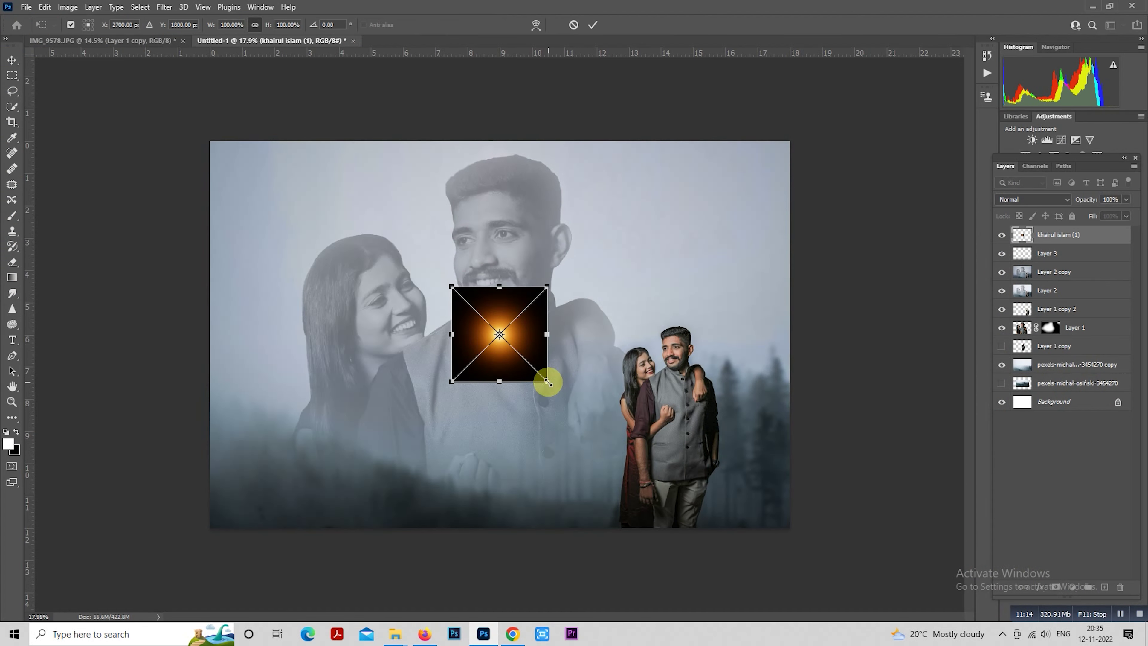
left_click_drag(547, 382, 628, 464)
key("Return")
right_click(1020, 235)
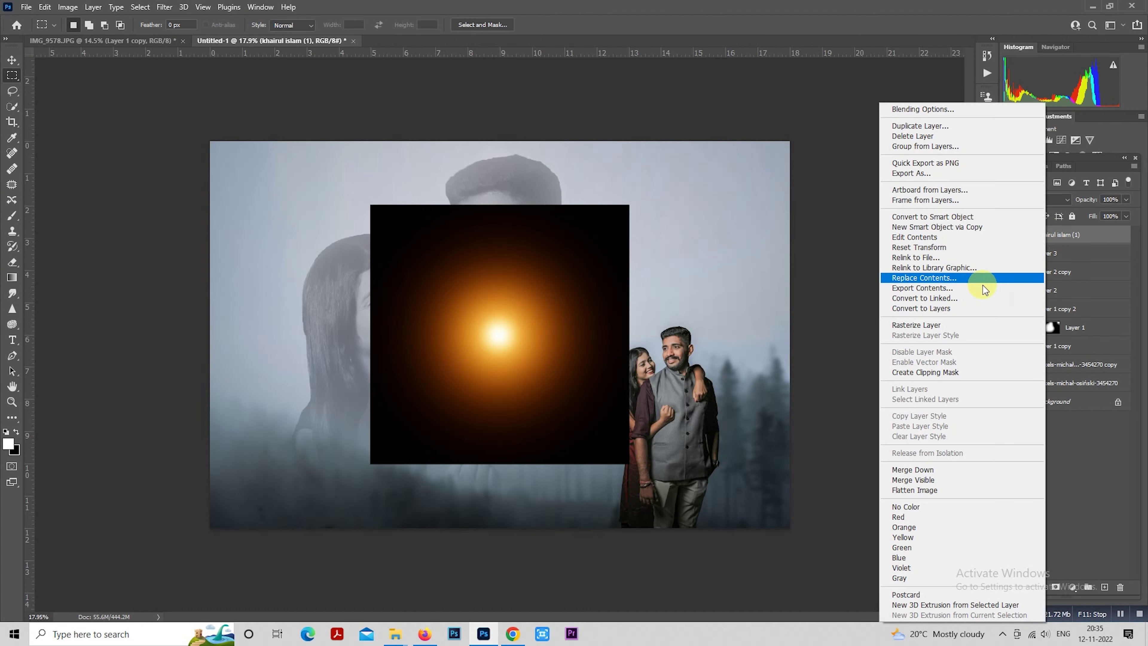
left_click(945, 325)
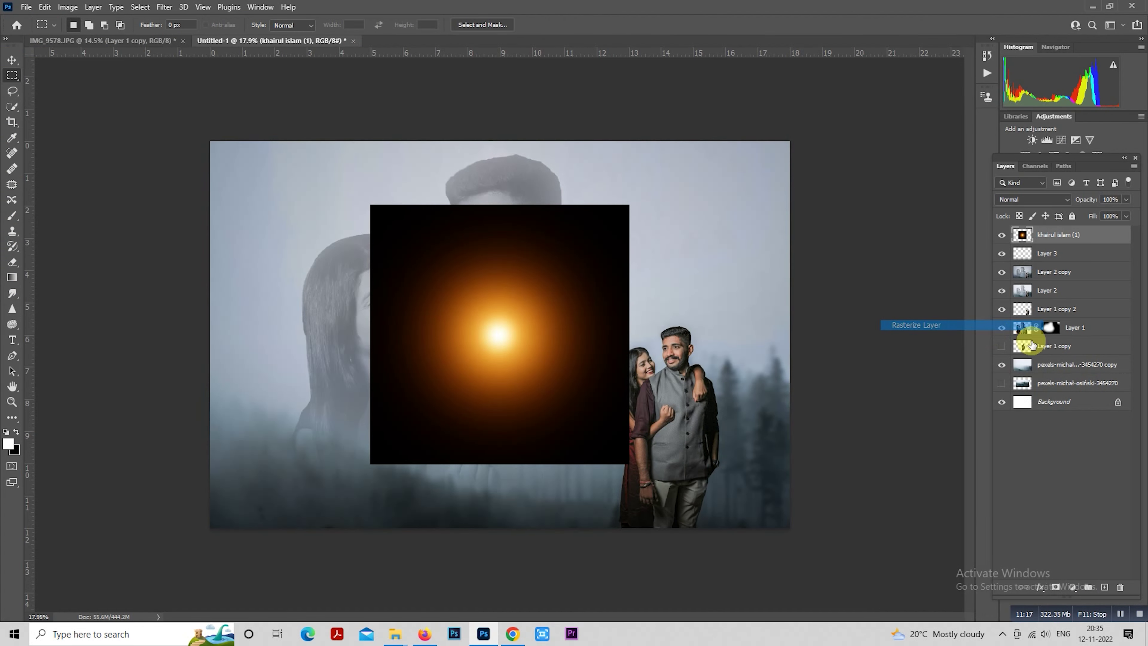
left_click(1038, 200)
left_click(1020, 299)
Enlarge the glow over the upper left above the couple and lower its opacity to 59%.
right_click(459, 289)
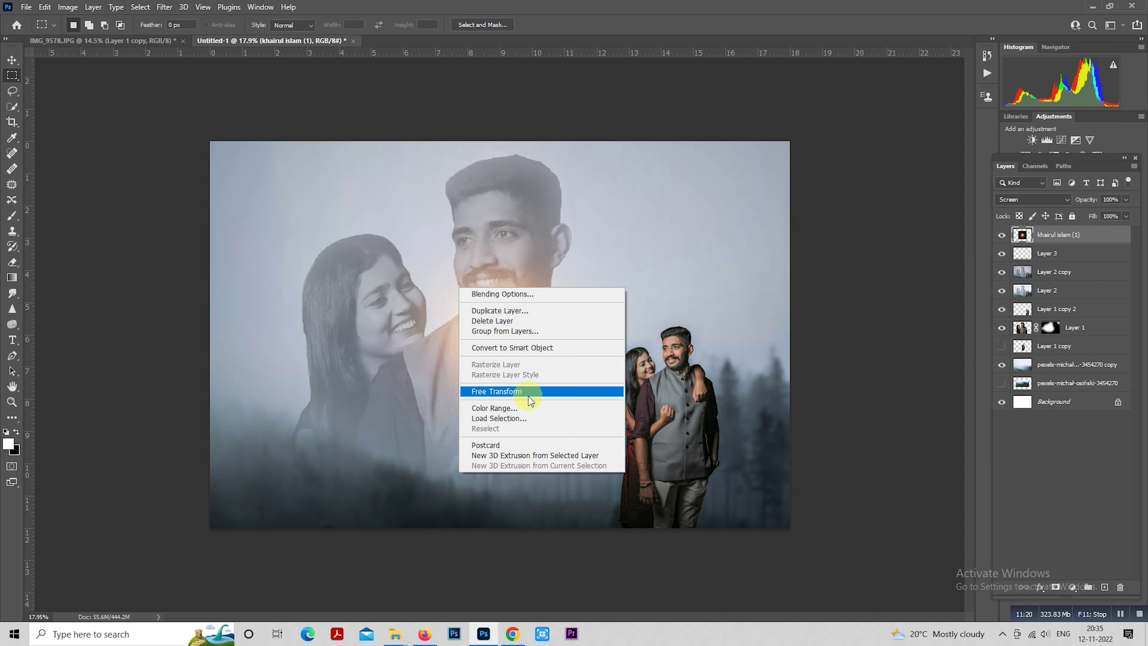
left_click(530, 391)
left_click_drag(506, 281, 209, 164)
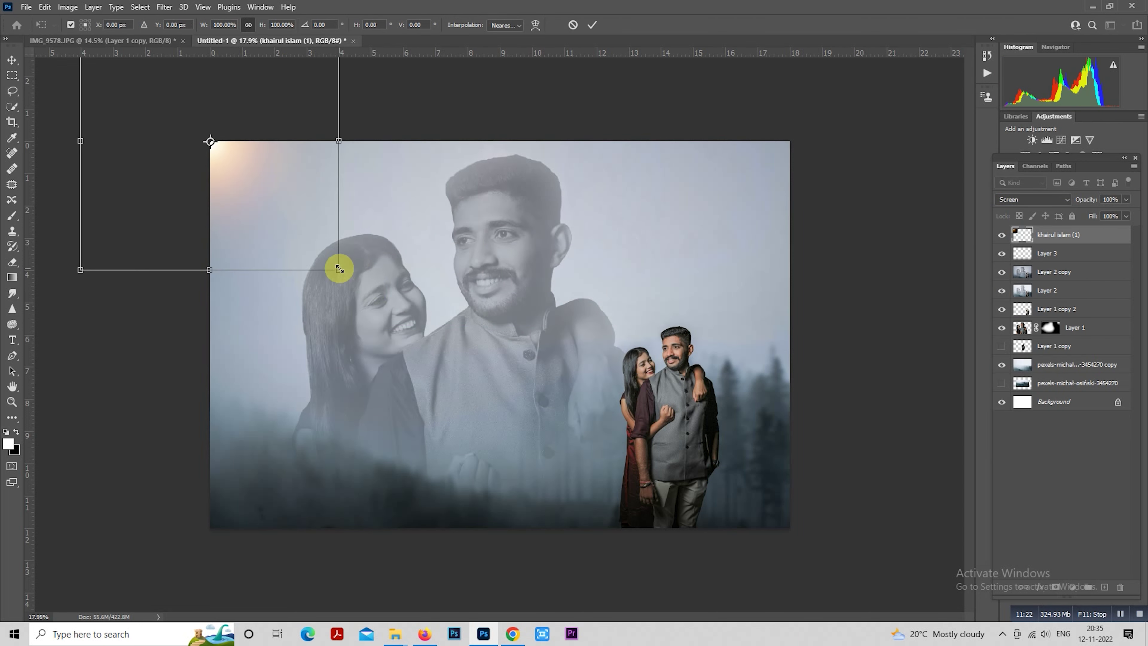
left_click_drag(339, 270, 651, 403)
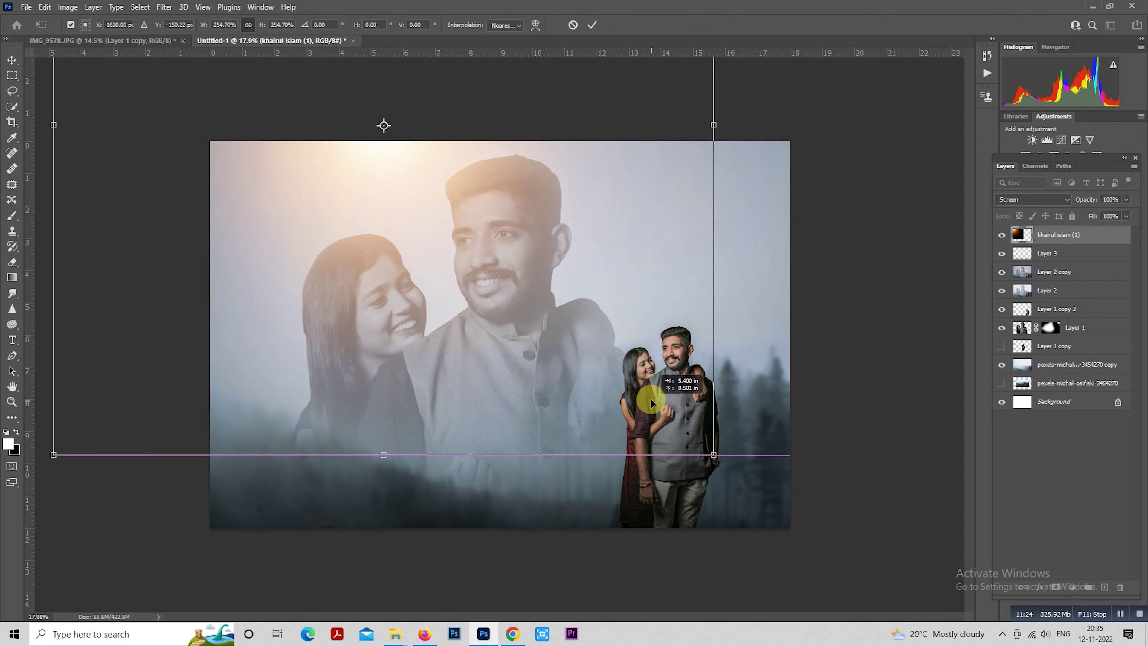
mouse_move(714, 454)
left_mouse_down()
mouse_move(629, 382)
mouse_move(688, 451)
left_mouse_up()
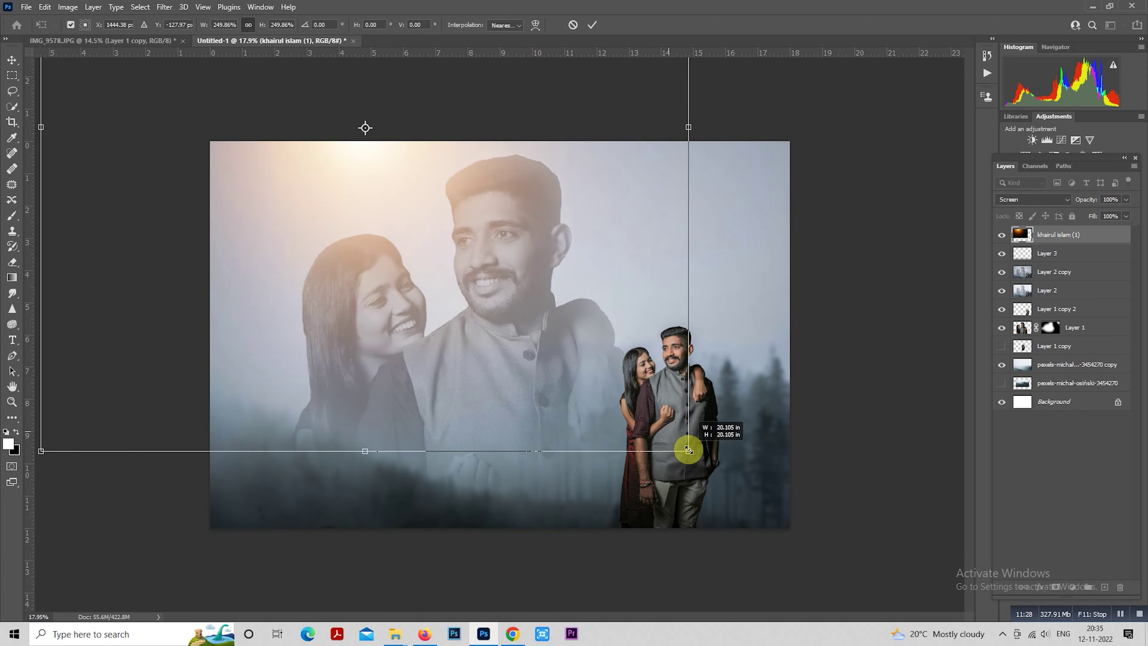
key("Return")
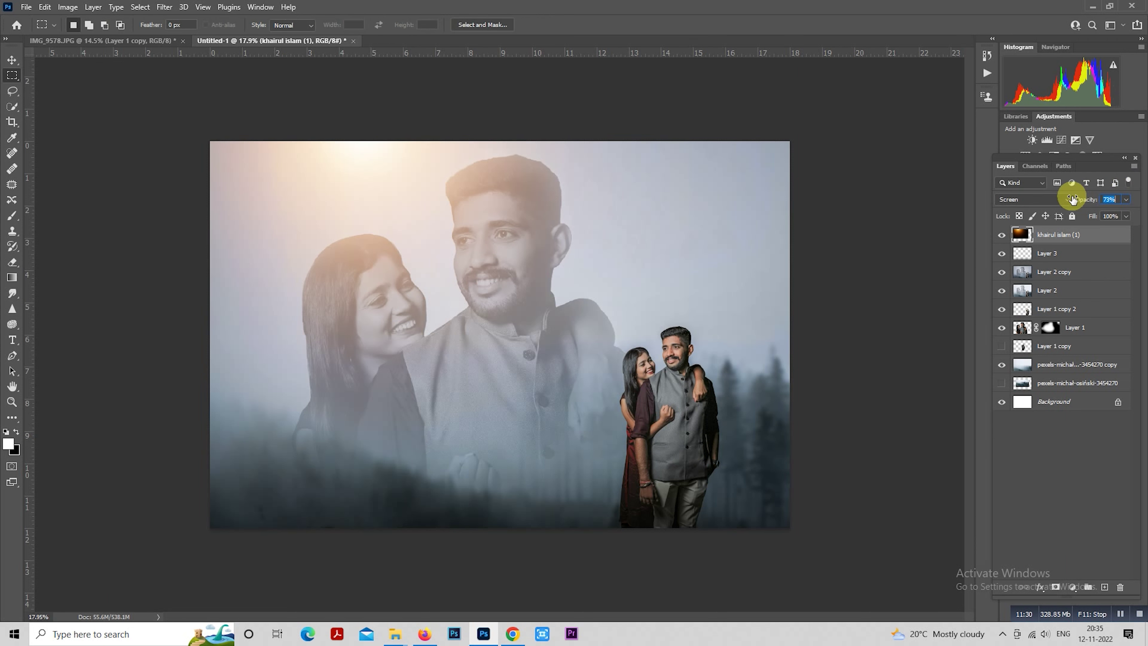
left_click_drag(1084, 200, 1073, 200)
Enlarge the glow slightly once more and duplicate its layer.
right_click(370, 156)
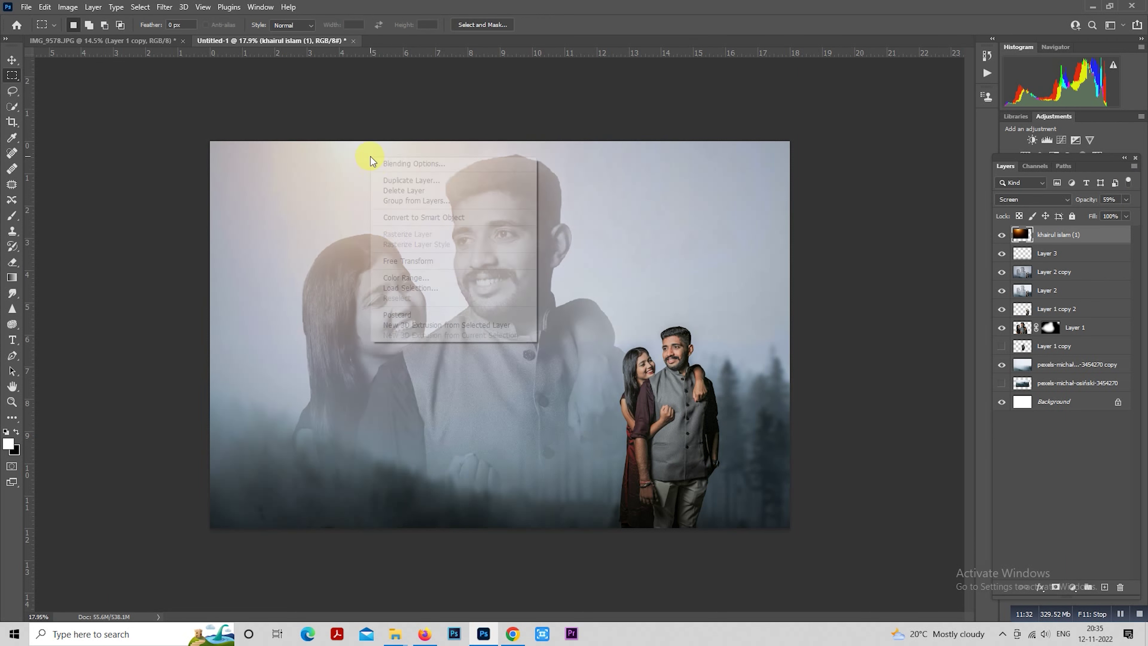
left_click(452, 256)
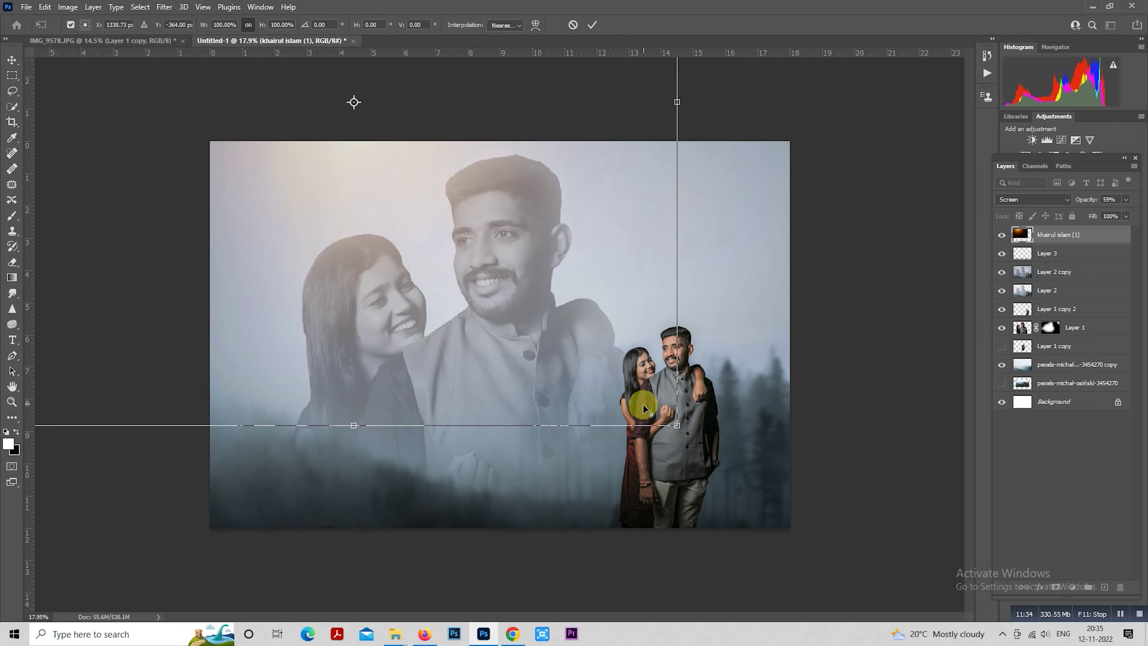
left_click_drag(676, 425, 690, 439)
key("Return")
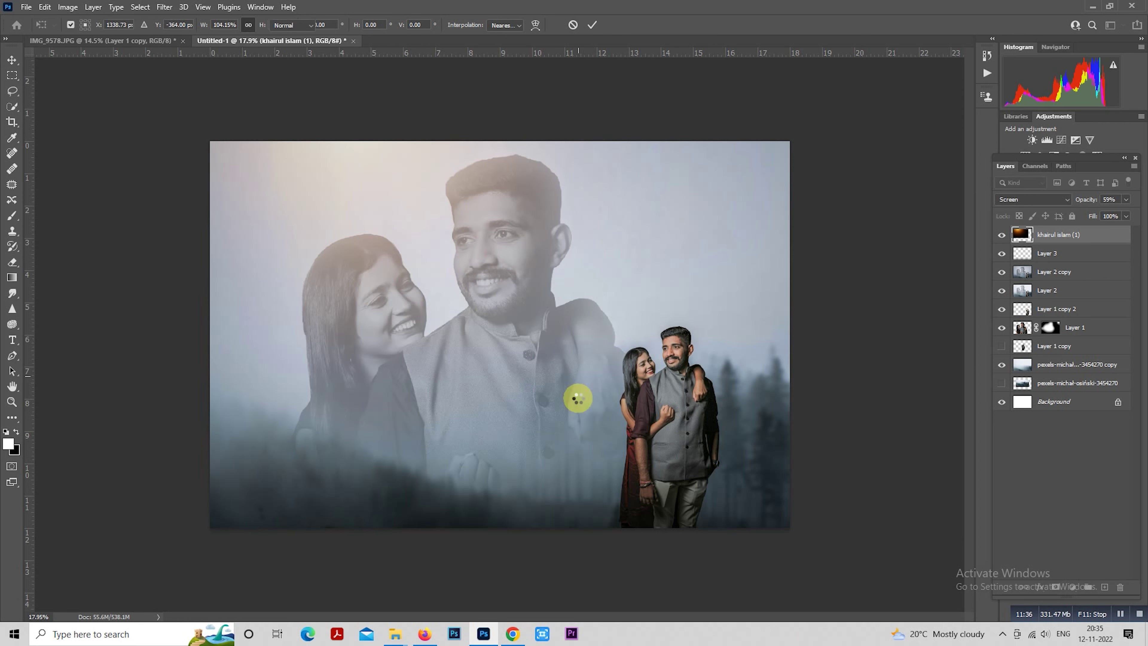
key("ctrl+j")
Move the glow copy to the lower right, shrink it, and raise it to full opacity.
left_click_drag(398, 199, 736, 351)
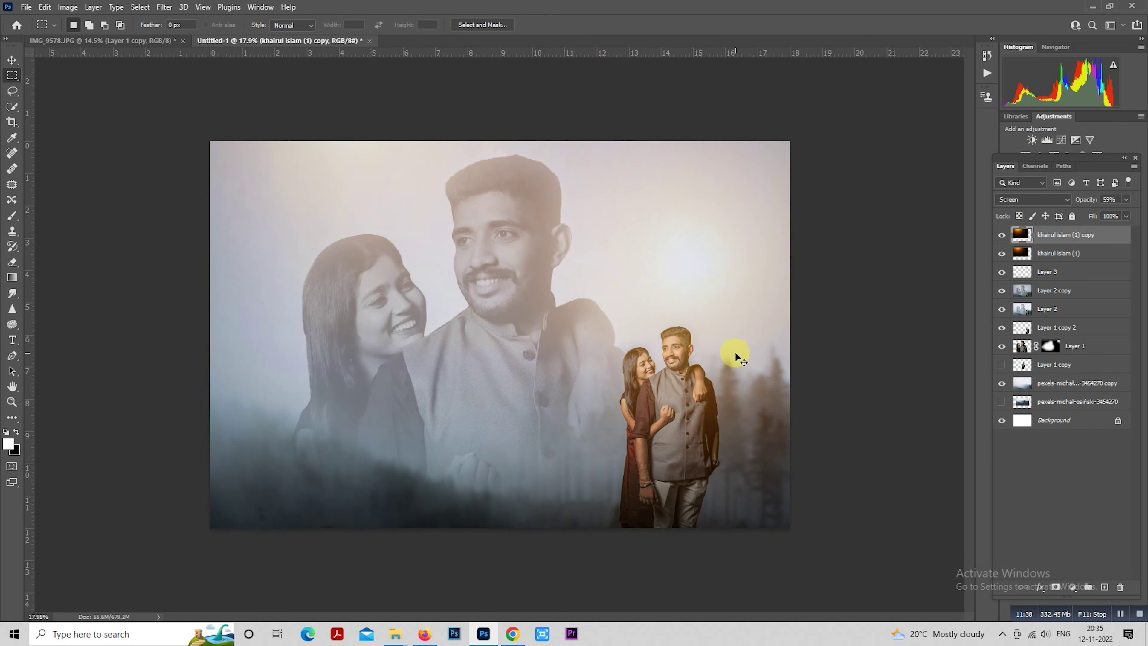
right_click(737, 353)
left_click(740, 357)
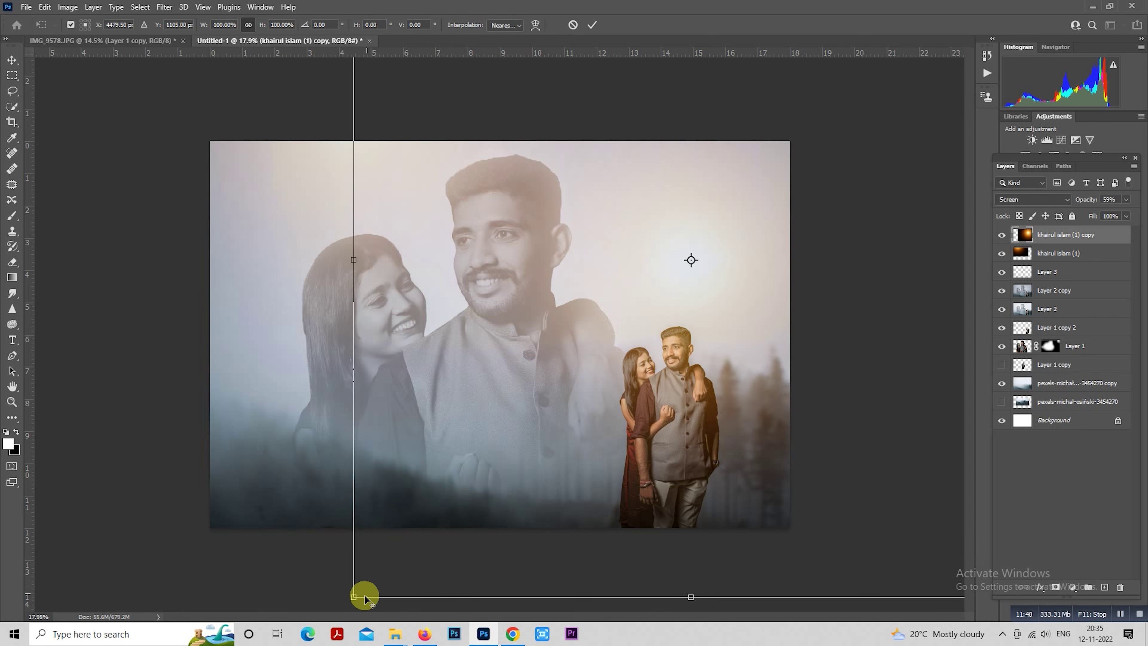
mouse_move(367, 595)
left_mouse_down()
mouse_move(572, 398)
mouse_move(587, 363)
left_mouse_up()
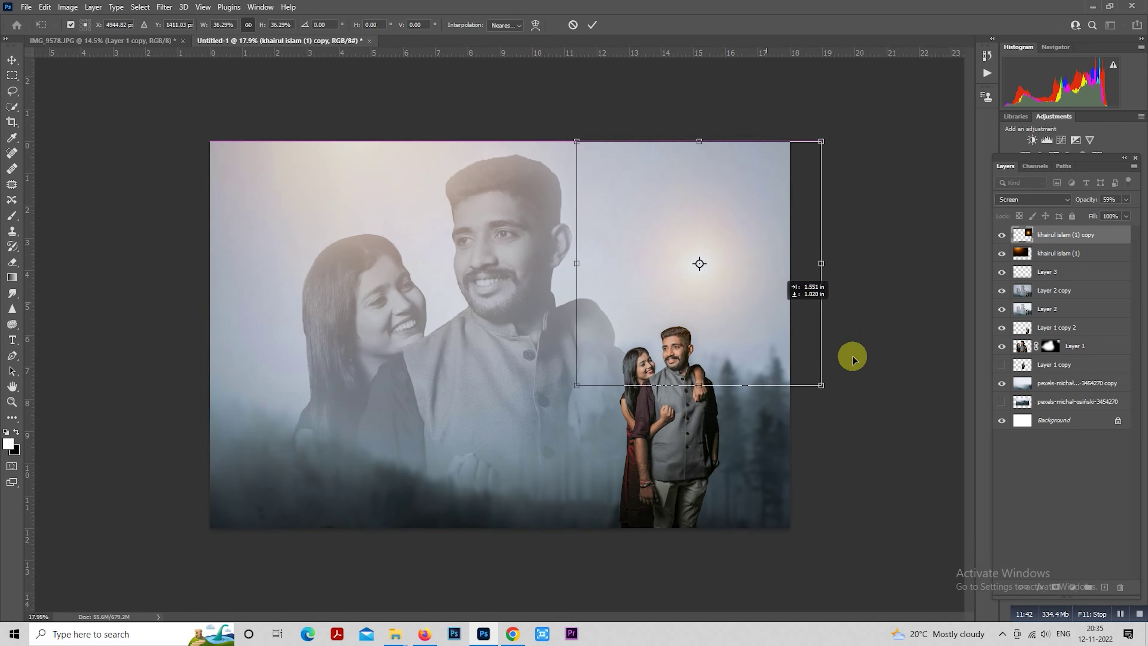
left_click_drag(787, 280, 892, 383)
left_click_drag(1086, 200, 1127, 200)
Reshape the glow copy, squashing it and shrinking it into a smaller flare on the left.
scroll(646, 336, "down", 2)
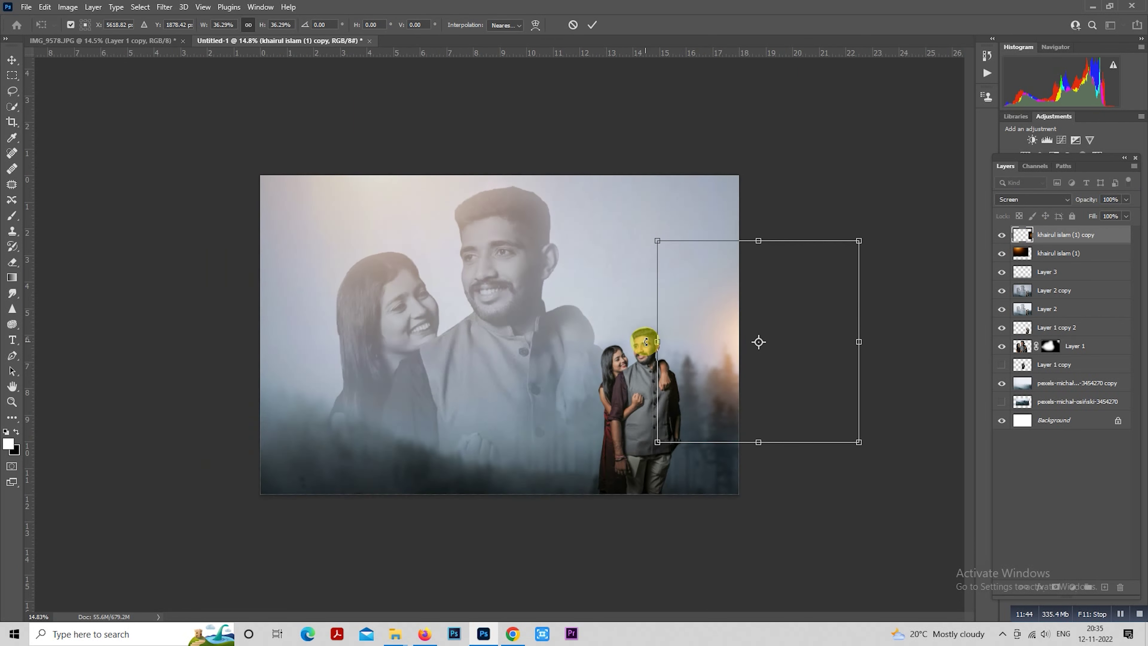
scroll(661, 336, "down", 1)
scroll(720, 343, "down", 1)
left_click_drag(795, 421, 819, 495)
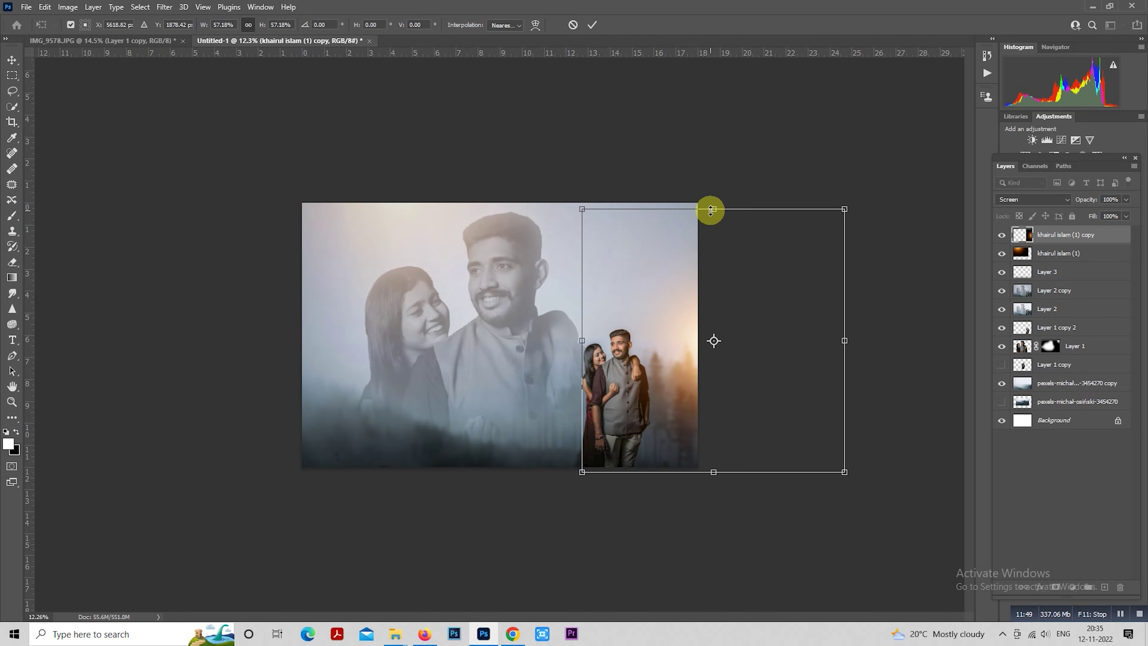
left_click_drag(711, 210, 711, 233)
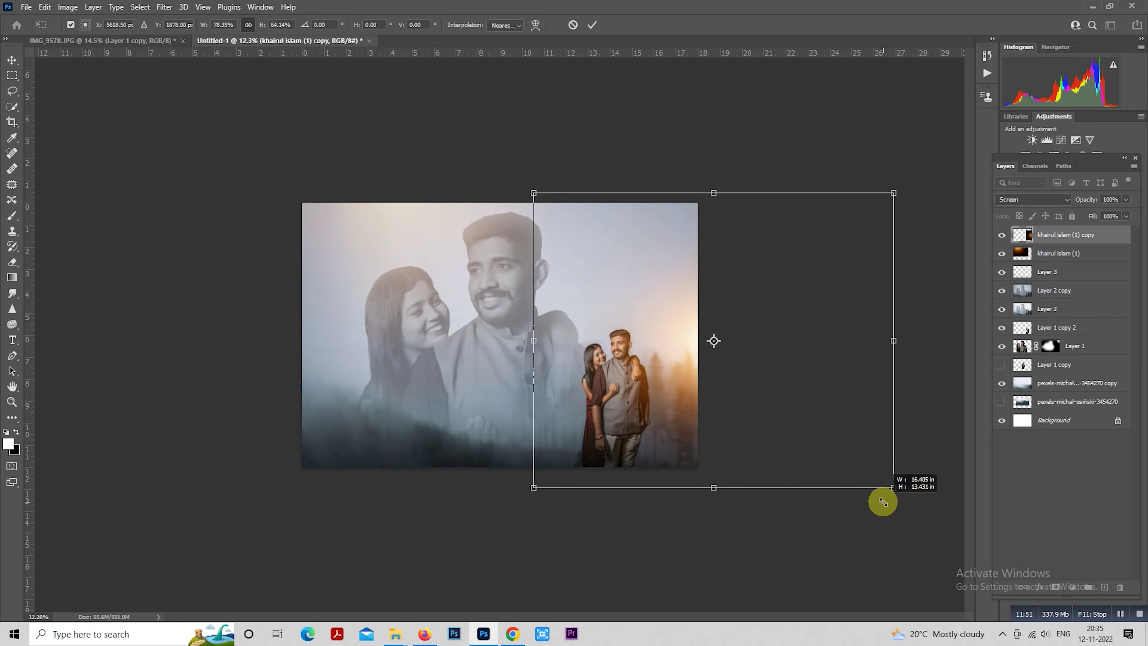
left_click_drag(845, 449, 435, 456)
left_click_drag(516, 413, 592, 382)
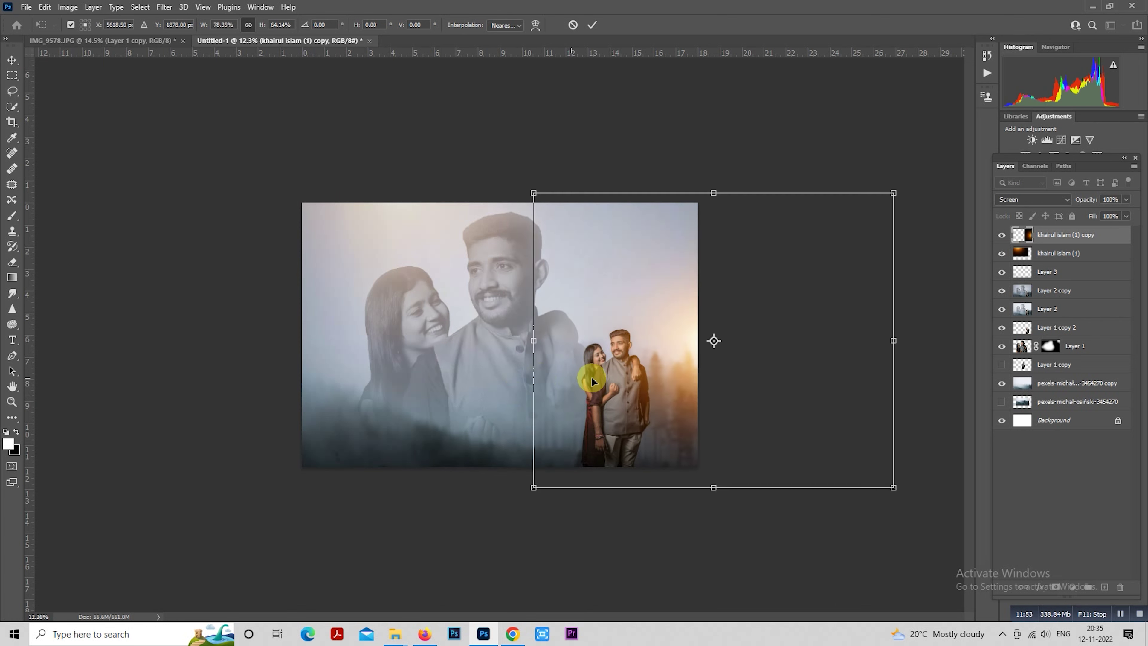
left_click_drag(752, 372, 351, 396)
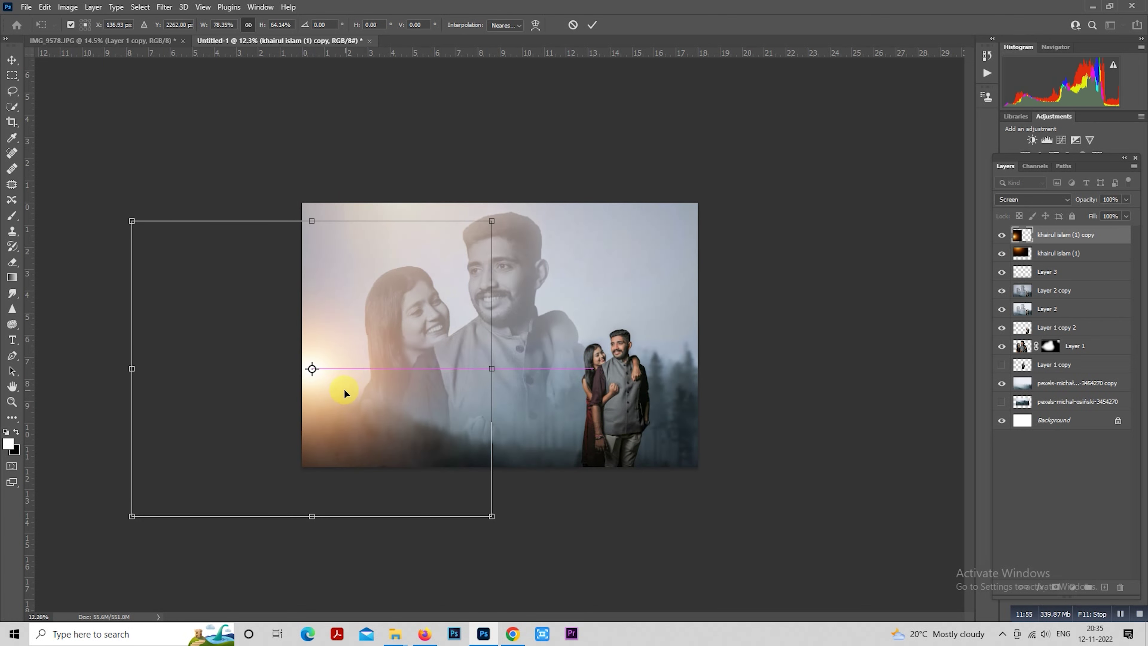
key("ctrl+plus")
left_click_drag(422, 270, 356, 312)
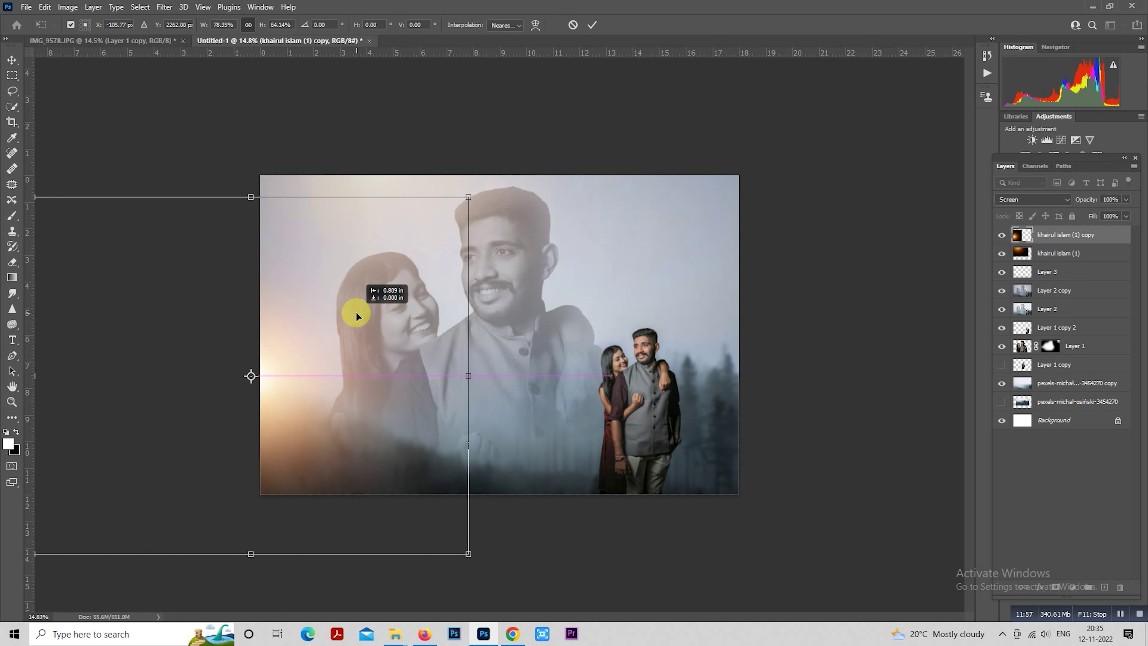
left_click_drag(468, 200, 436, 231)
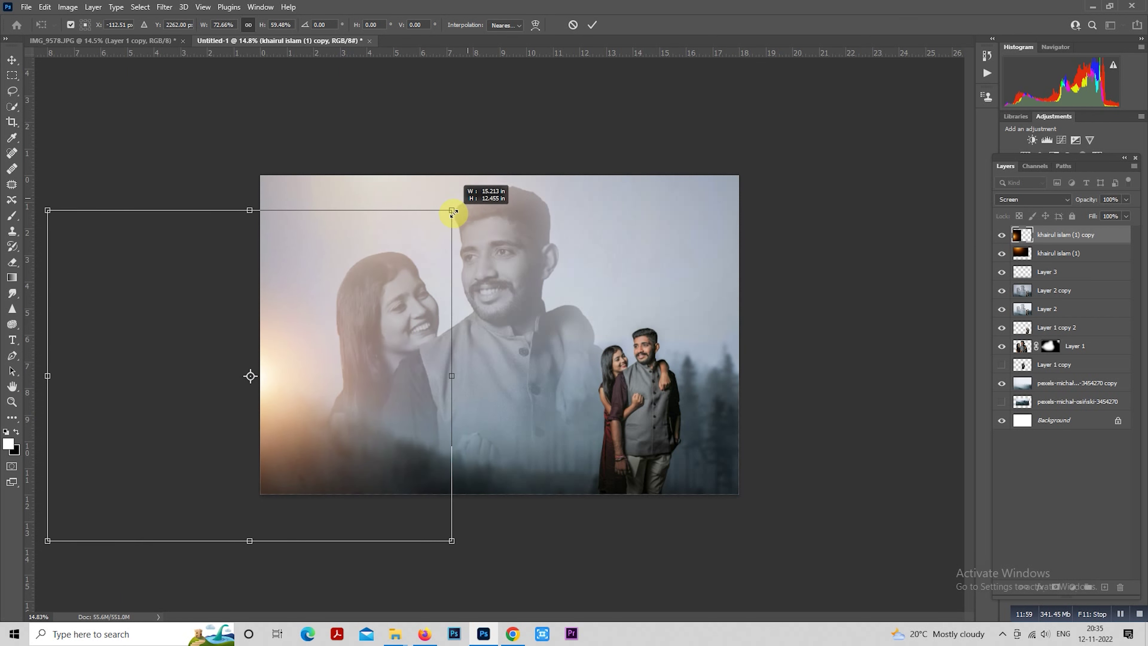
key("Return")
Duplicate the flare and place a flattened copy at the right edge.
key("m")
key("ctrl+j")
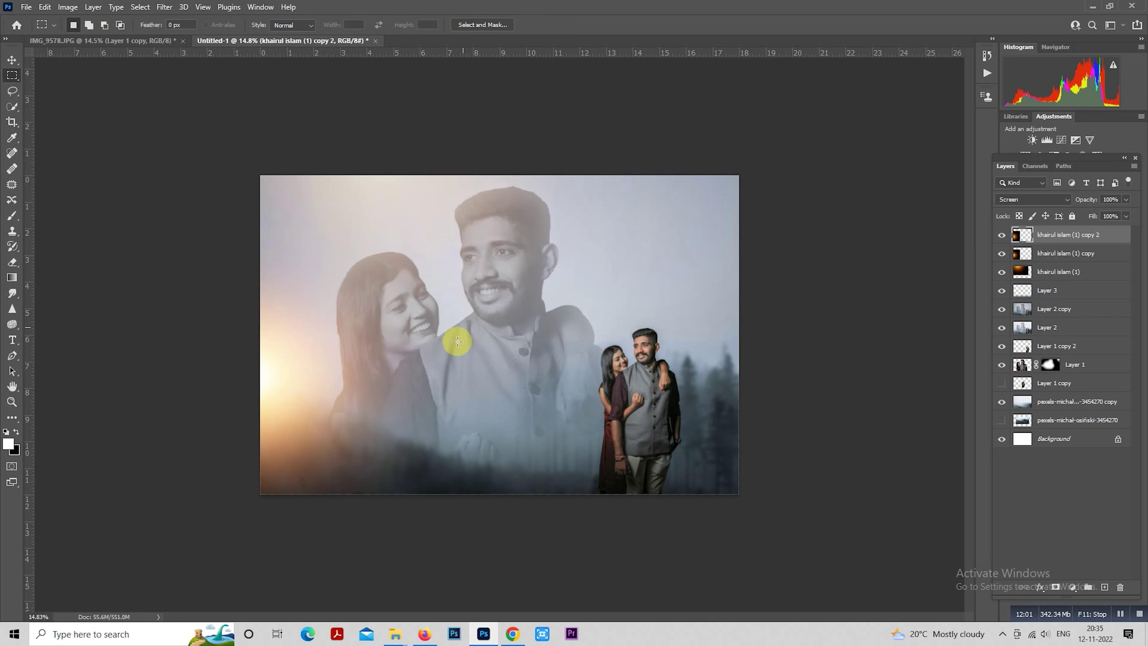
mouse_move(341, 379)
left_mouse_down()
mouse_move(875, 348)
mouse_move(896, 336)
mouse_move(889, 228)
mouse_move(881, 403)
mouse_move(881, 351)
left_mouse_up()
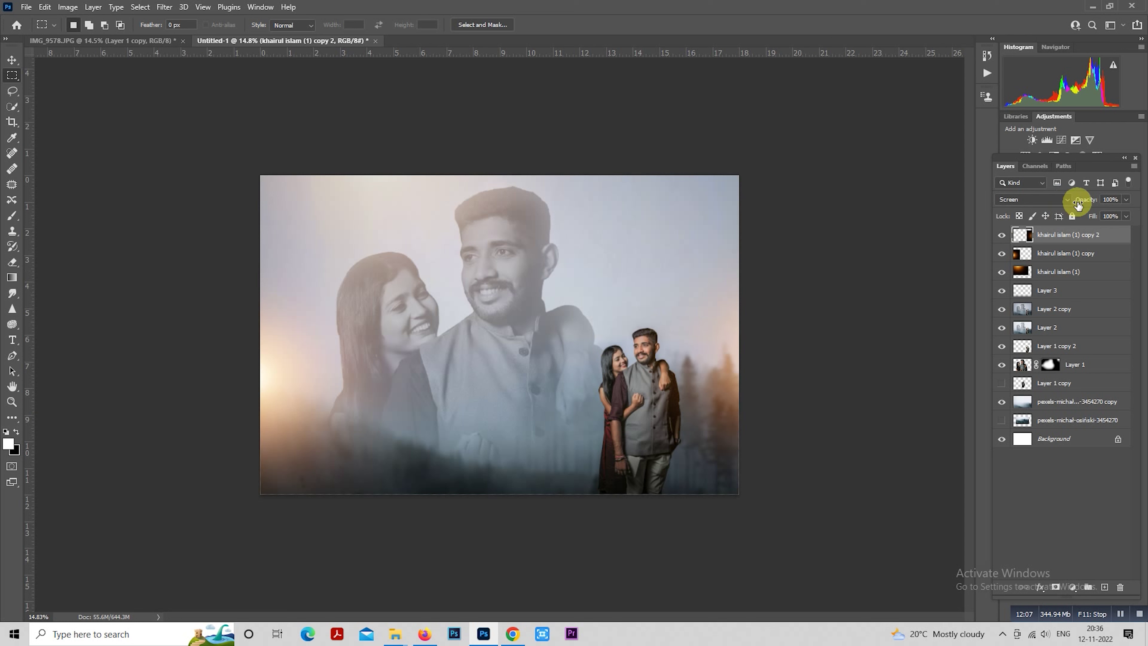
right_click(649, 269)
left_click(669, 376)
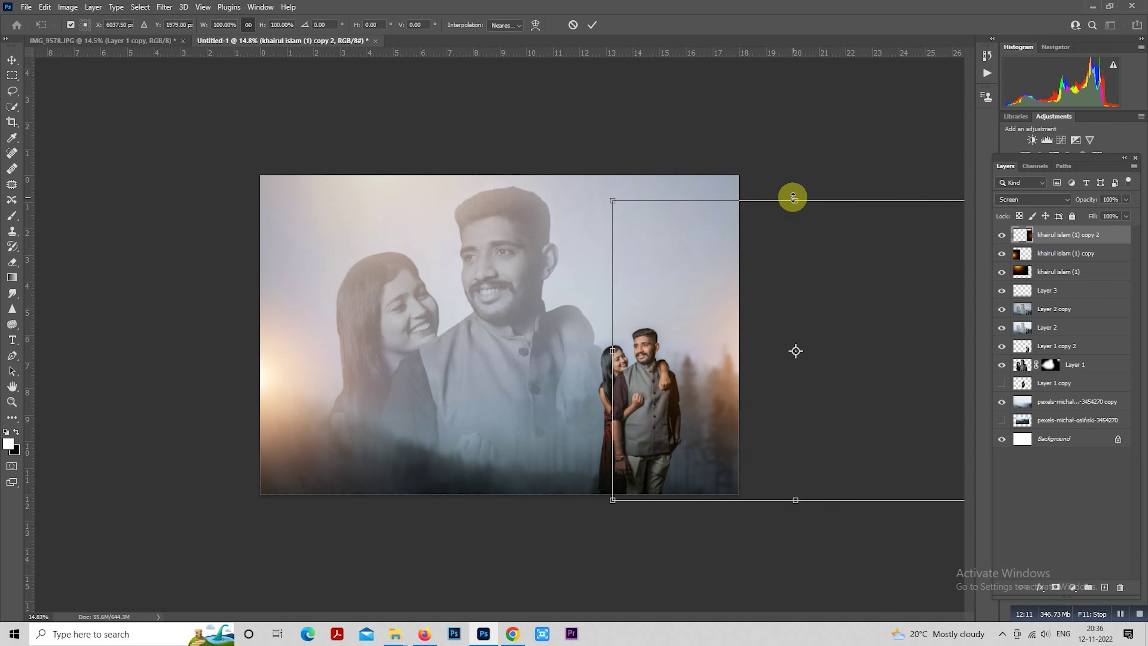
left_click_drag(793, 197, 800, 306)
key("Return")
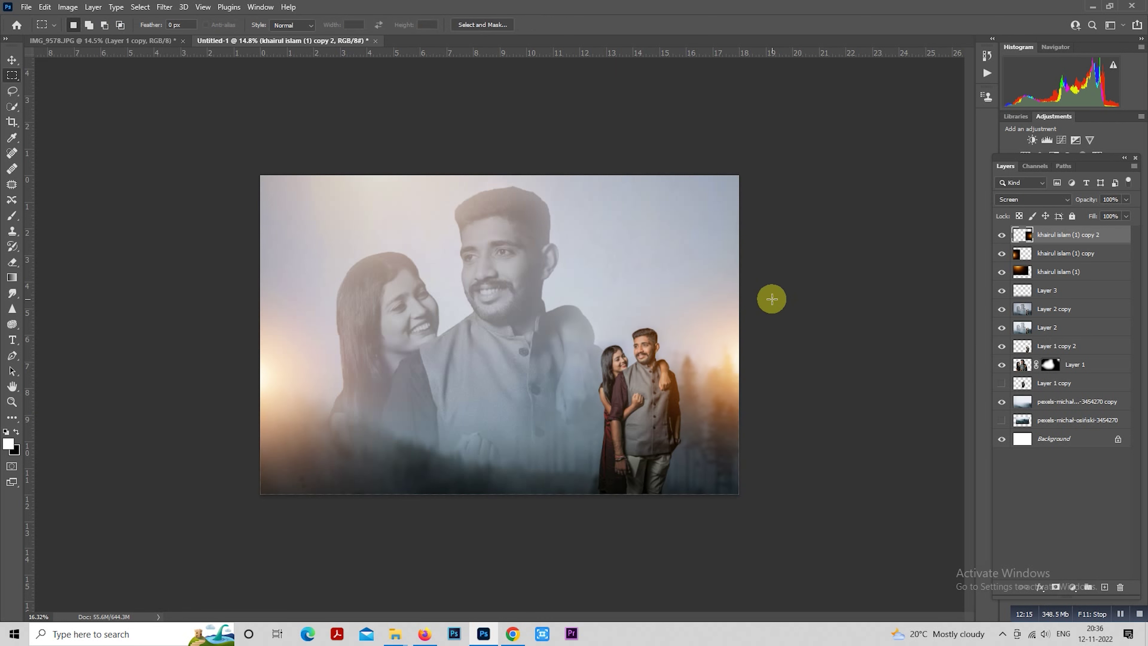
Lower the left flare's opacity to 68% to soften its glow.
scroll(770, 294, "up", 1)
scroll(769, 290, "up", 1)
left_click(1058, 253)
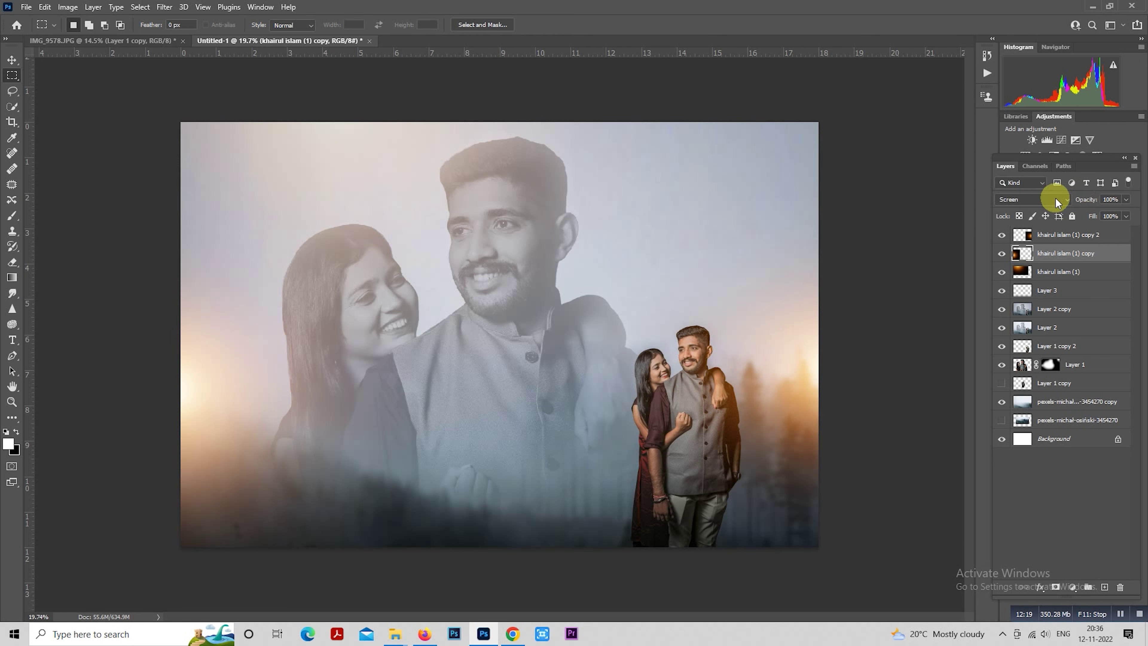
left_click(1058, 235)
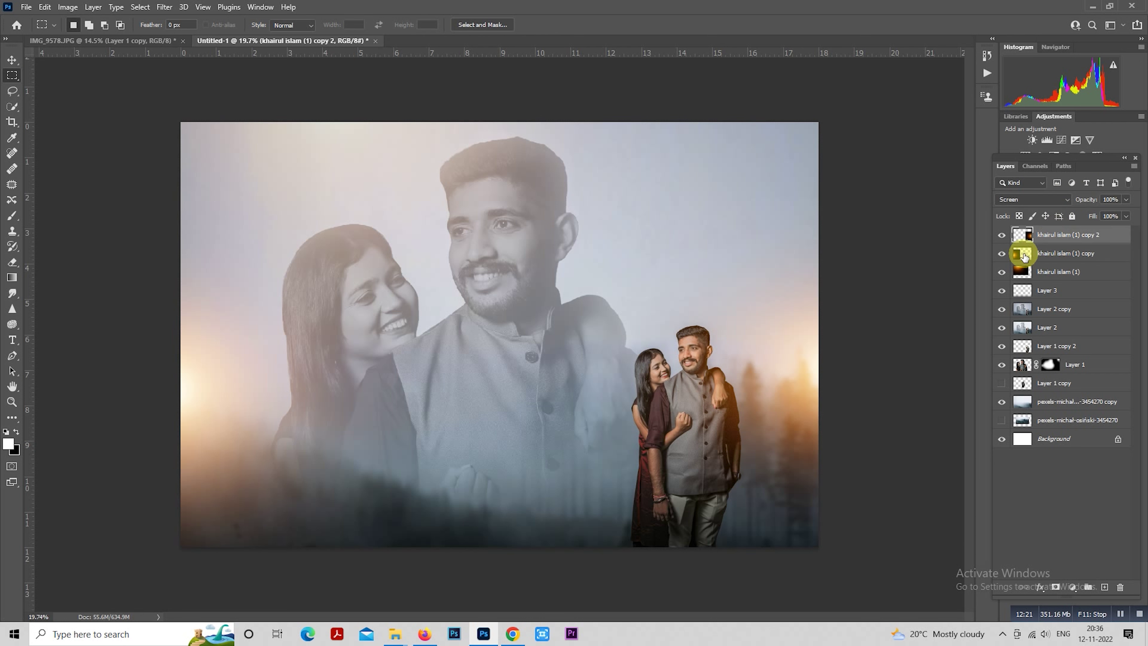
left_click(1032, 254)
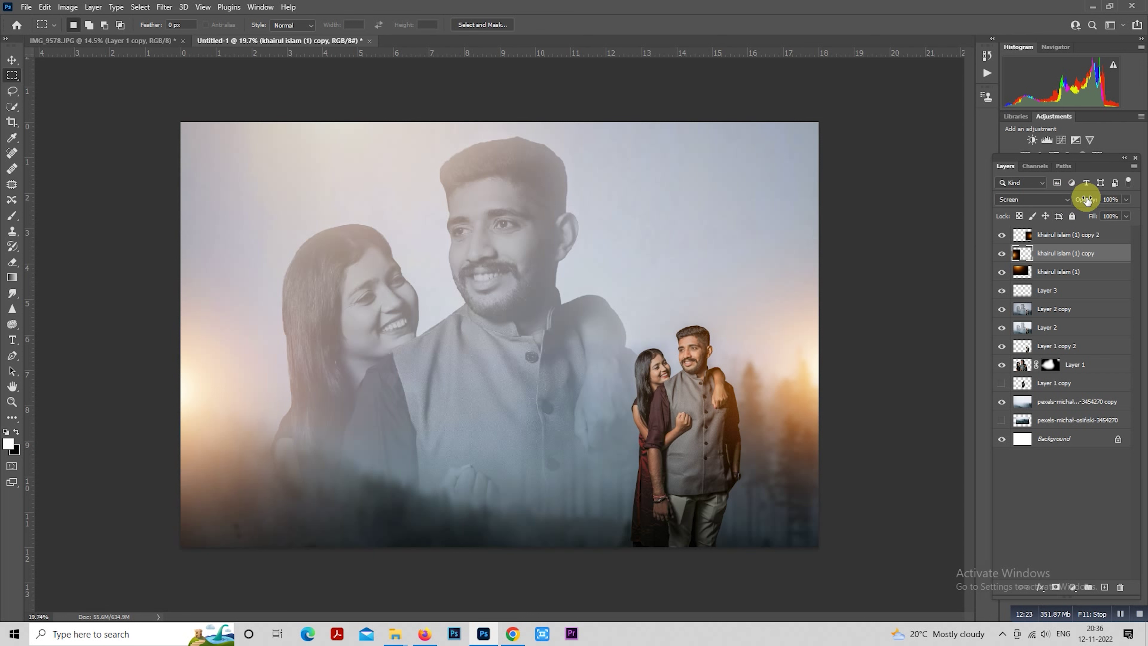
left_click_drag(1086, 200, 1061, 201)
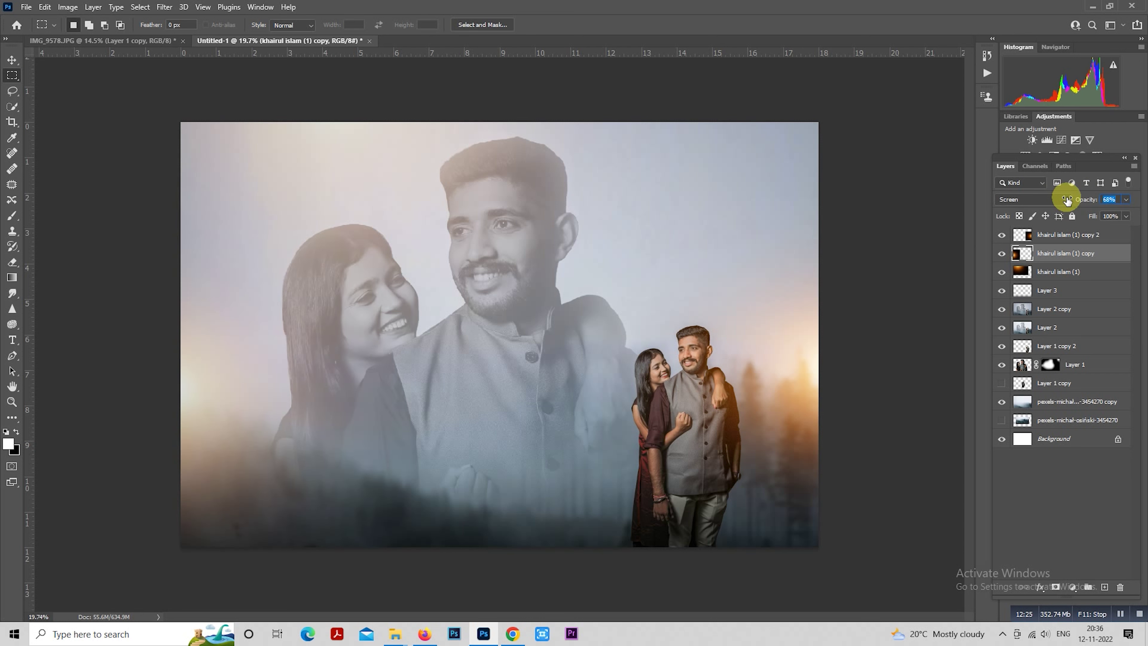
left_click(1042, 239)
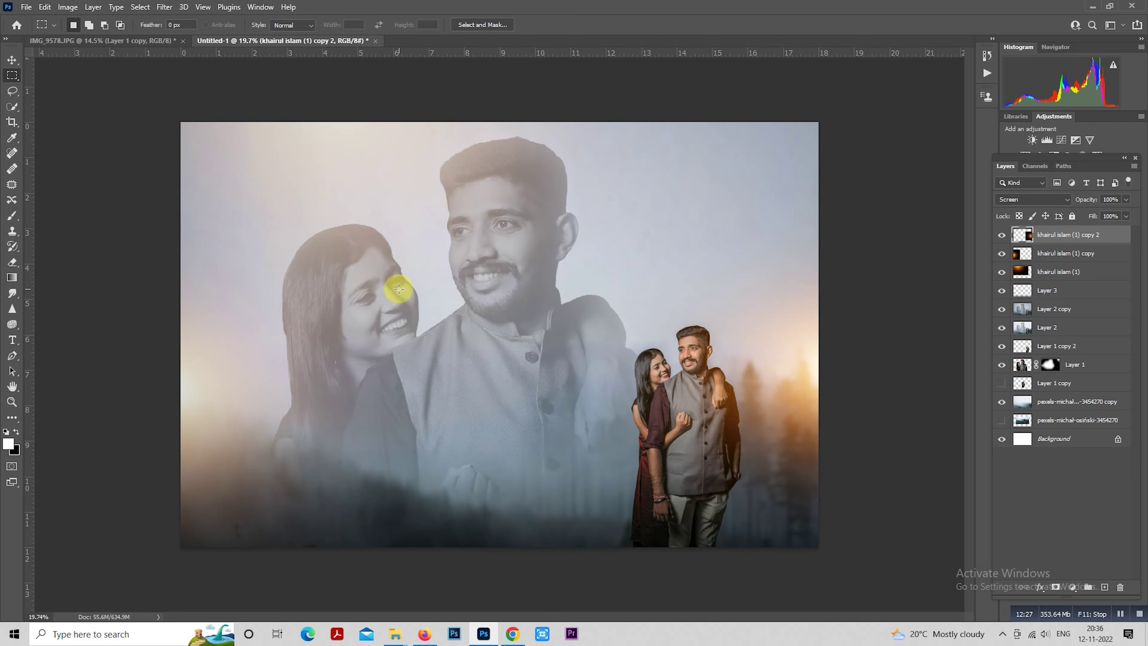
On a new layer, stamp one cloud with fog brush 120 at 2500 px.
left_click(1104, 587)
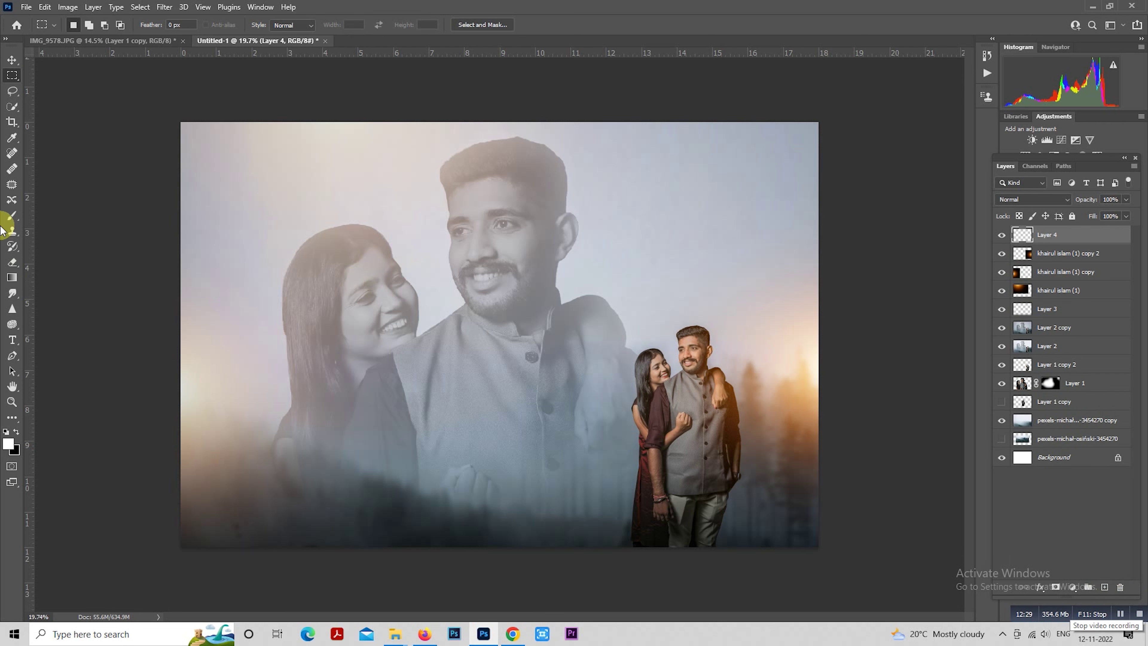
left_click(14, 221)
left_click(88, 29)
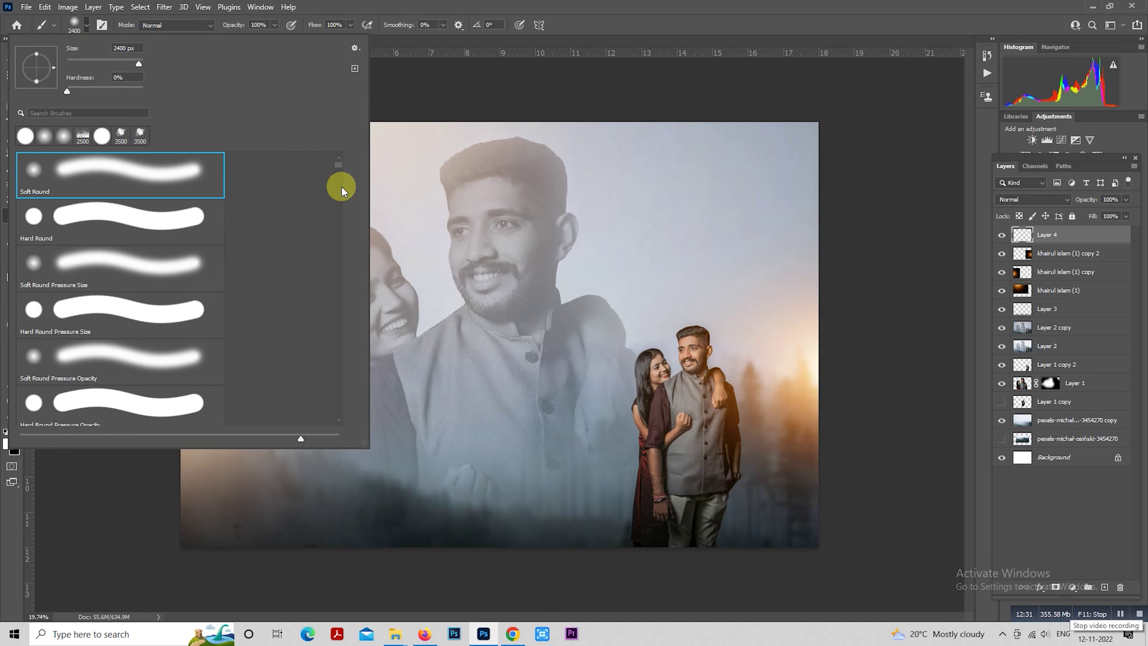
left_click_drag(339, 168, 338, 182)
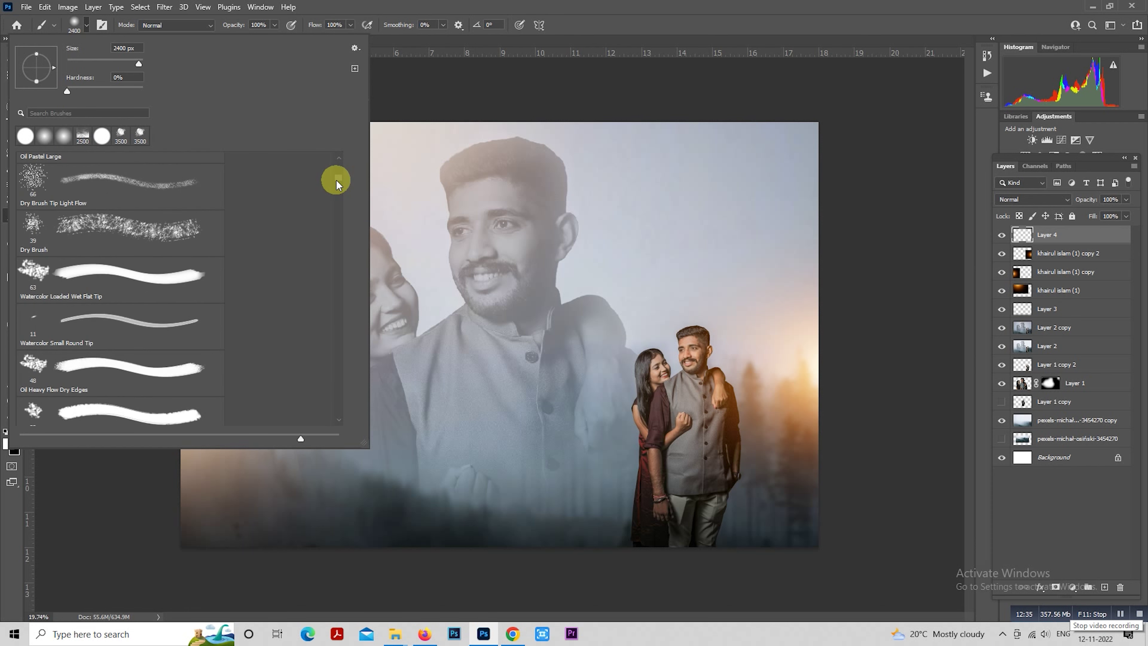
left_click_drag(335, 181, 335, 183)
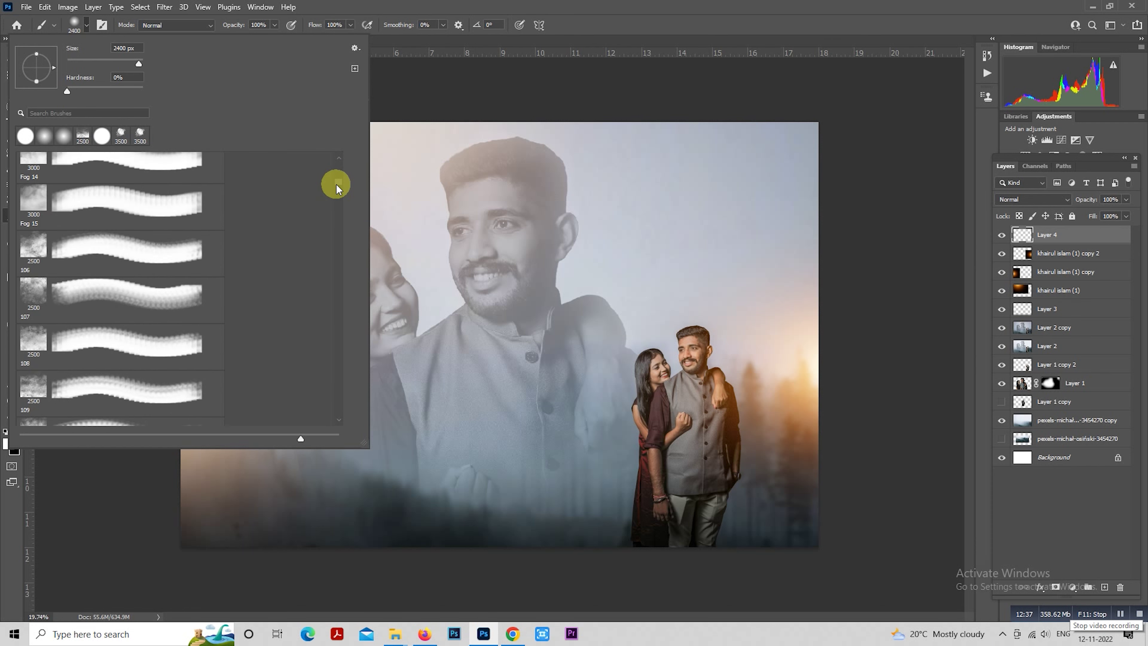
left_click_drag(336, 184, 335, 186)
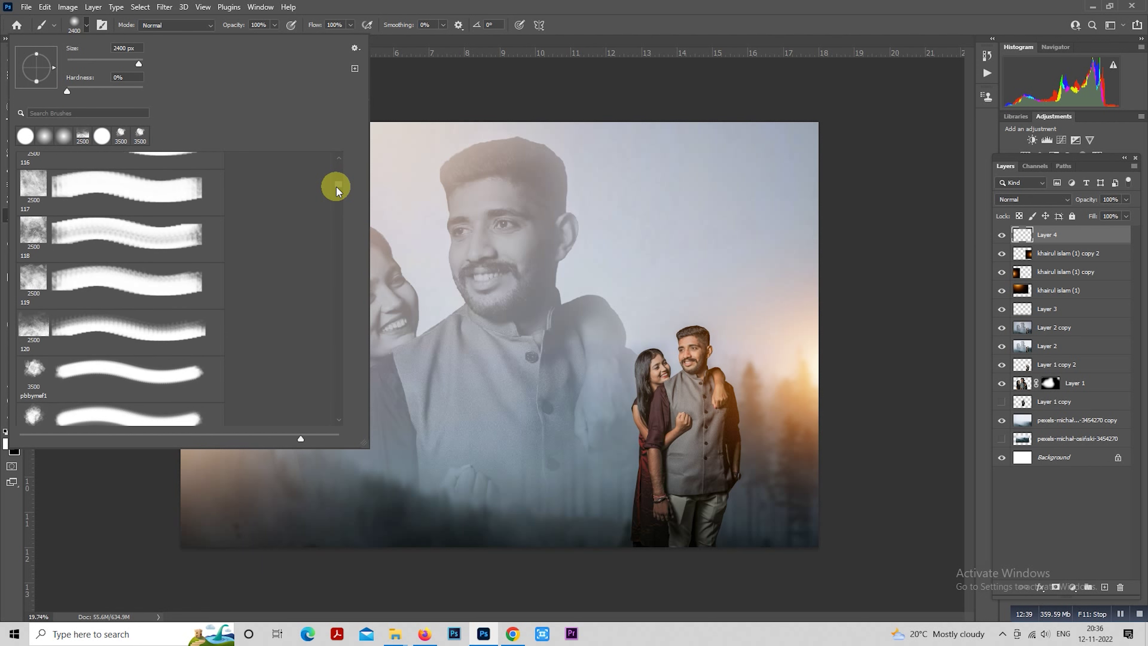
left_click(129, 328)
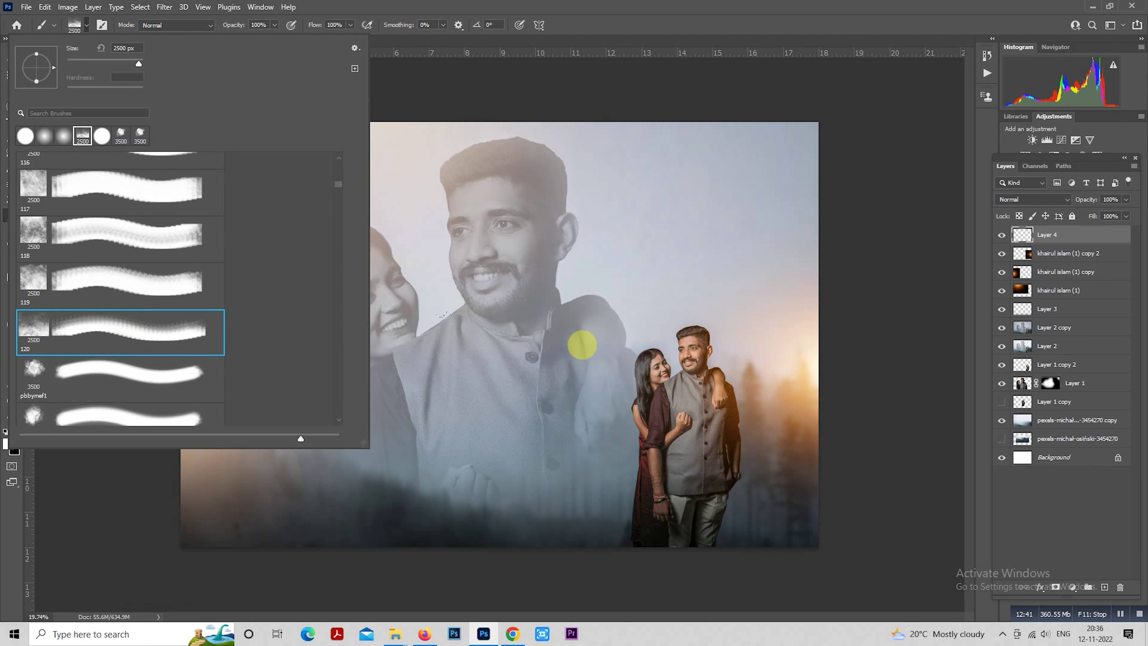
left_click(576, 340)
Stretch the fog cloud across the bottom of the scene and fade it to about 60% opacity.
left_click(14, 76)
scroll(502, 336, "down", 2)
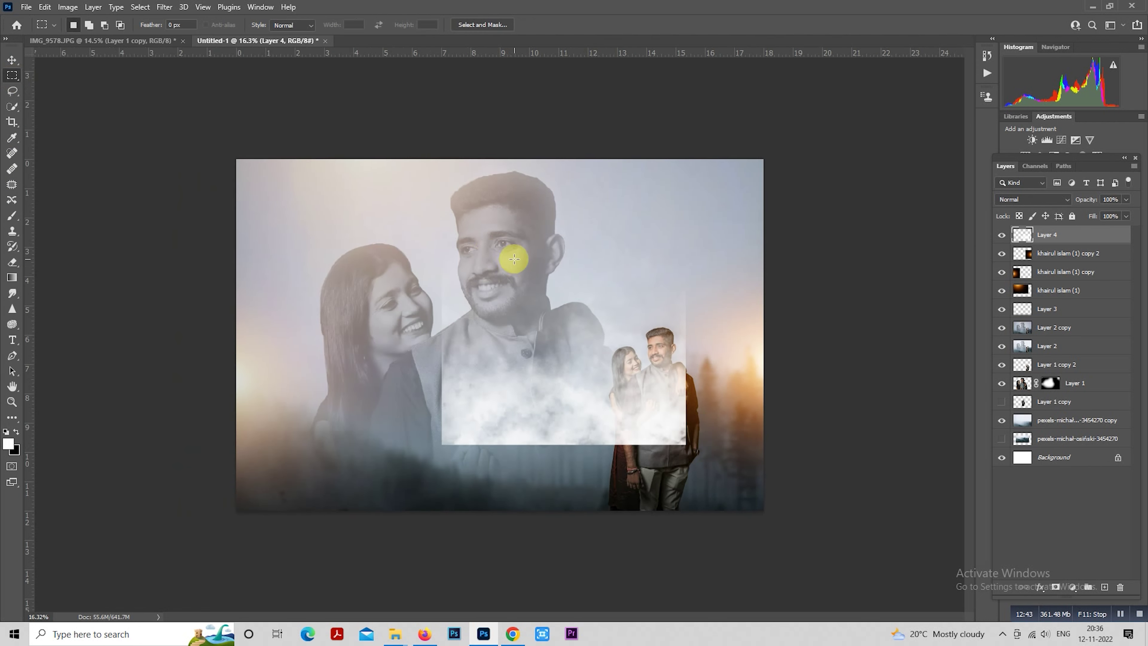
right_click(491, 254)
left_click(547, 359)
mouse_move(598, 364)
left_mouse_down()
mouse_move(375, 412)
mouse_move(391, 430)
left_mouse_up()
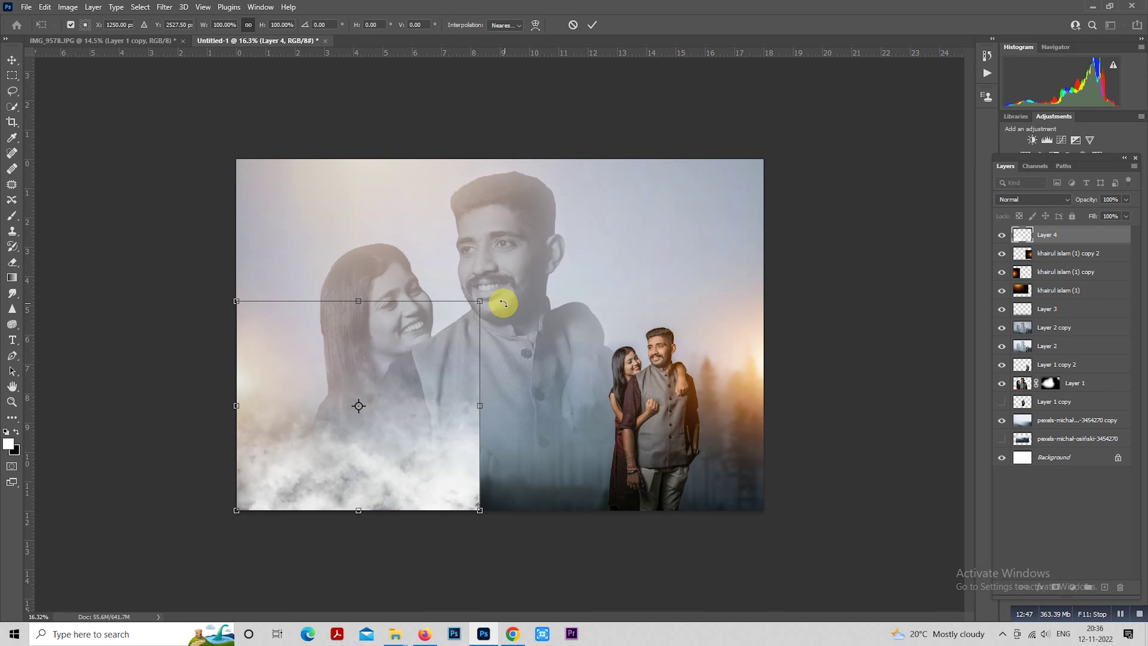
mouse_move(480, 302)
left_mouse_down()
mouse_move(731, 326)
mouse_move(520, 326)
mouse_move(501, 303)
mouse_move(761, 325)
left_mouse_up()
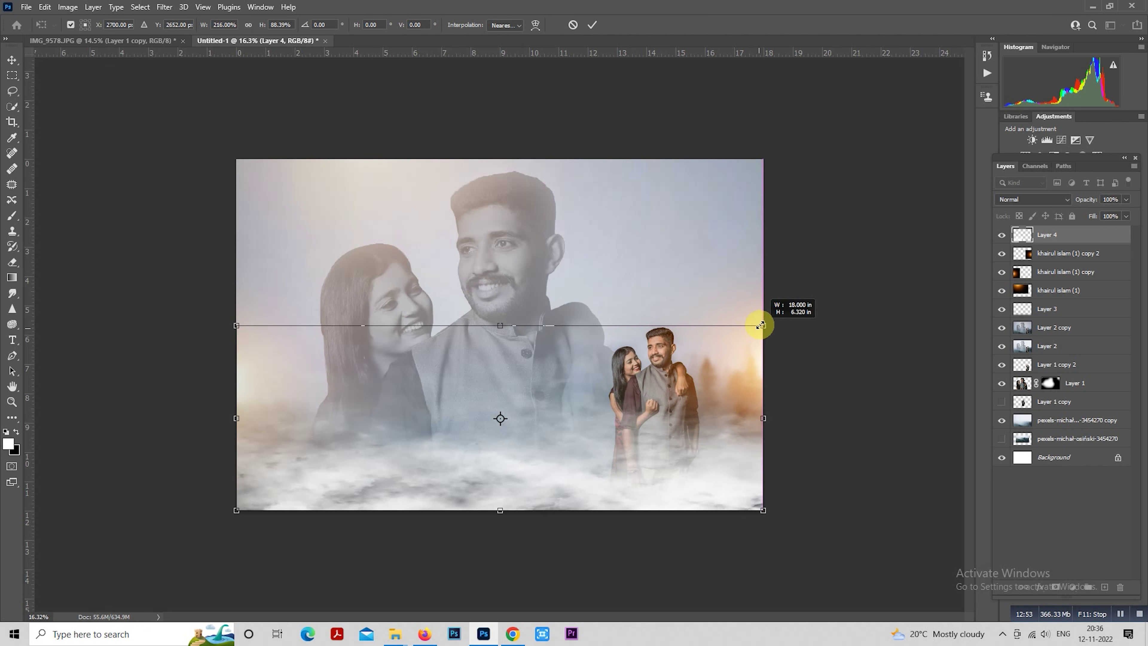
left_click_drag(590, 398, 589, 441)
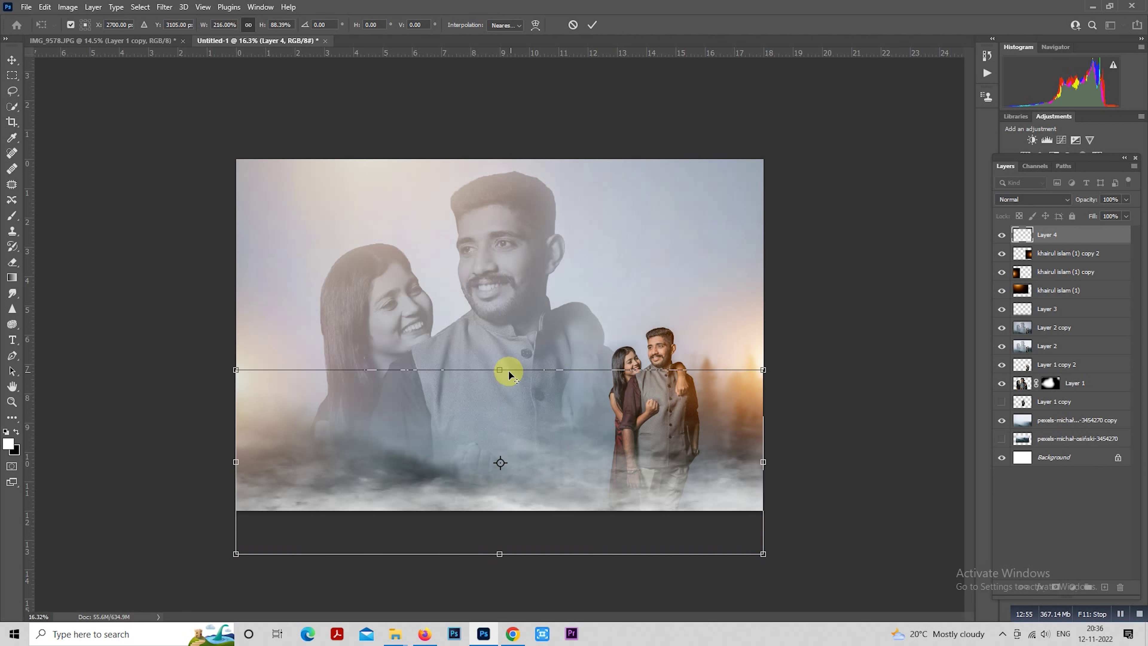
left_click_drag(508, 371, 495, 361)
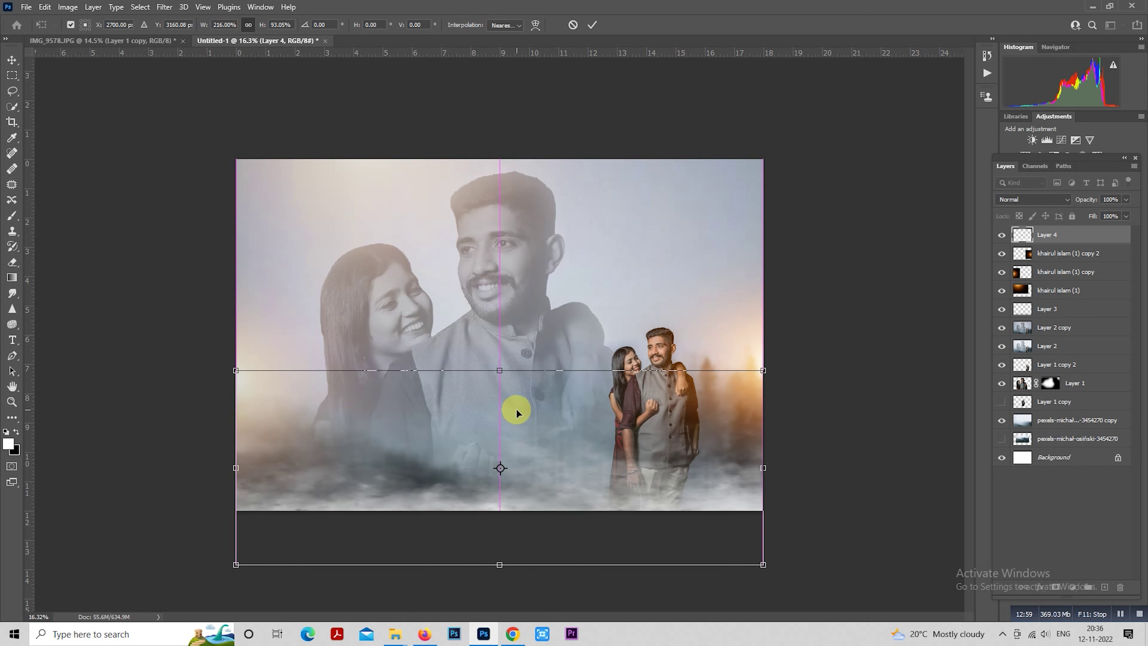
key("Return")
key("m")
left_click_drag(1083, 204, 1059, 202)
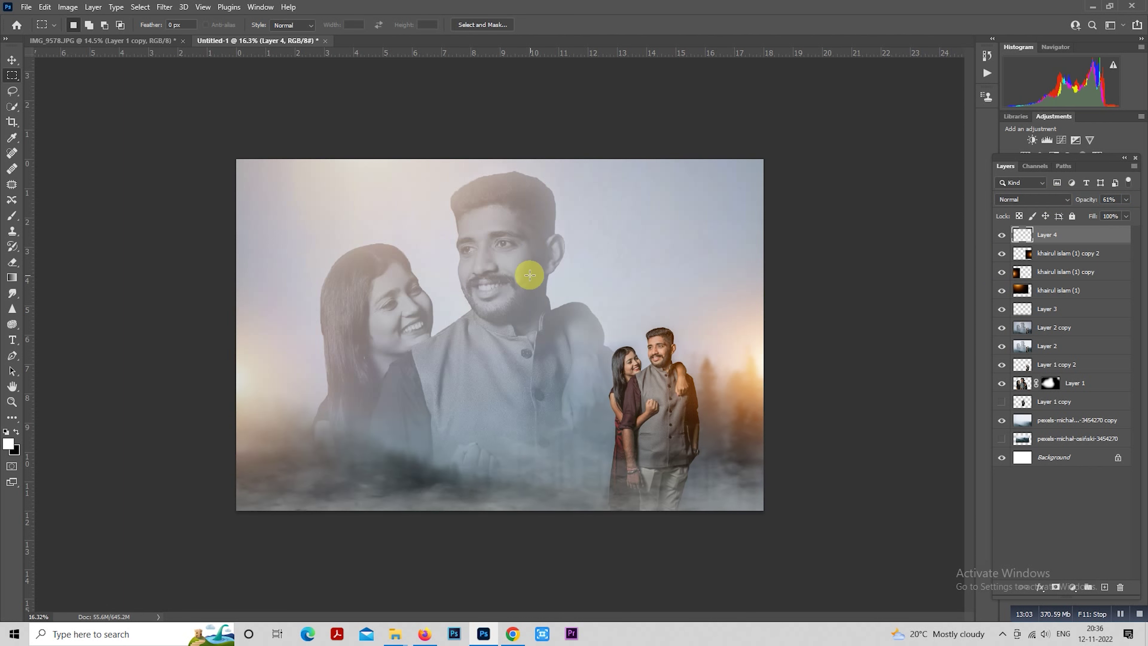
Apply a 41.5-pixel Gaussian Blur to the fog layer.
scroll(529, 275, "up", 1)
left_click(183, 7)
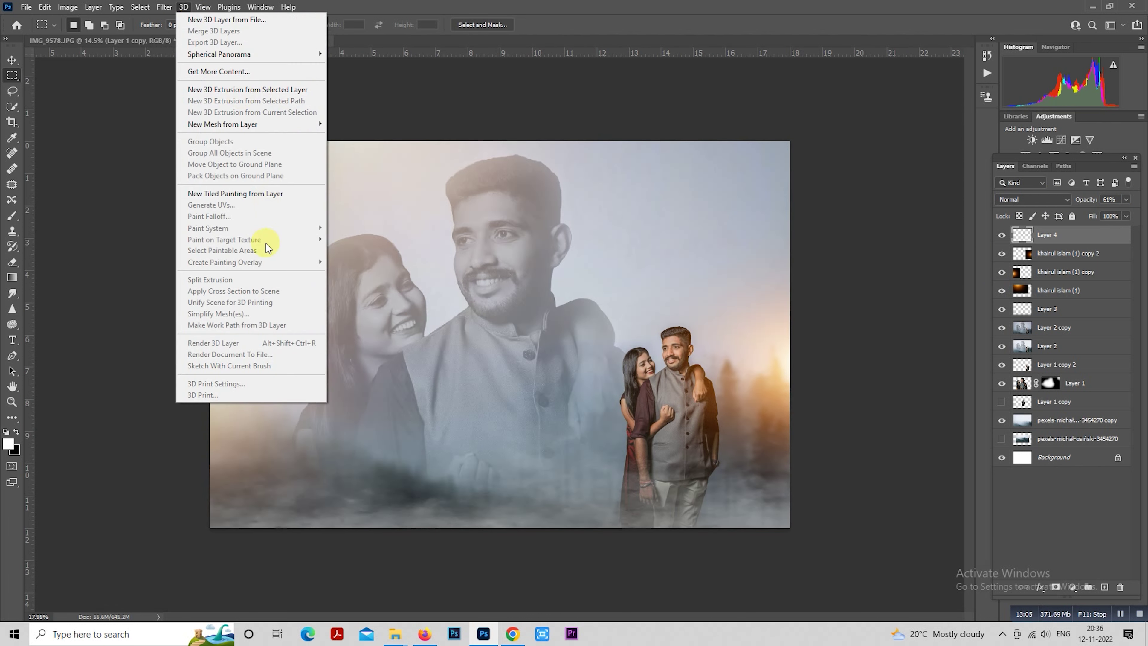
left_click(183, 7)
mouse_move(220, 171)
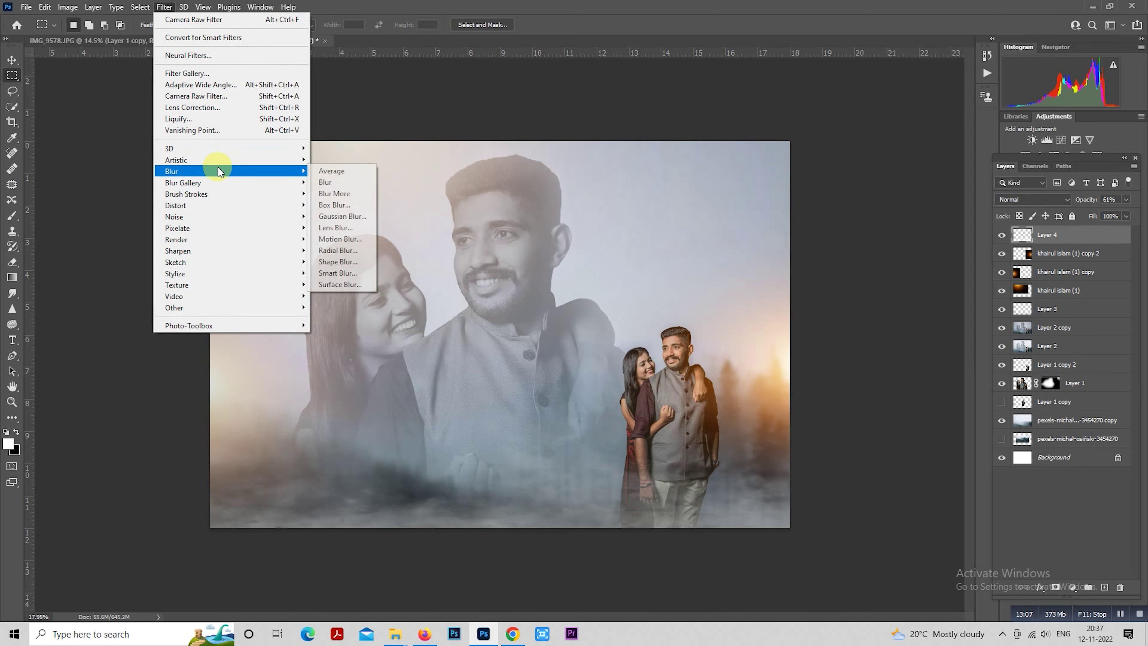
left_click(363, 219)
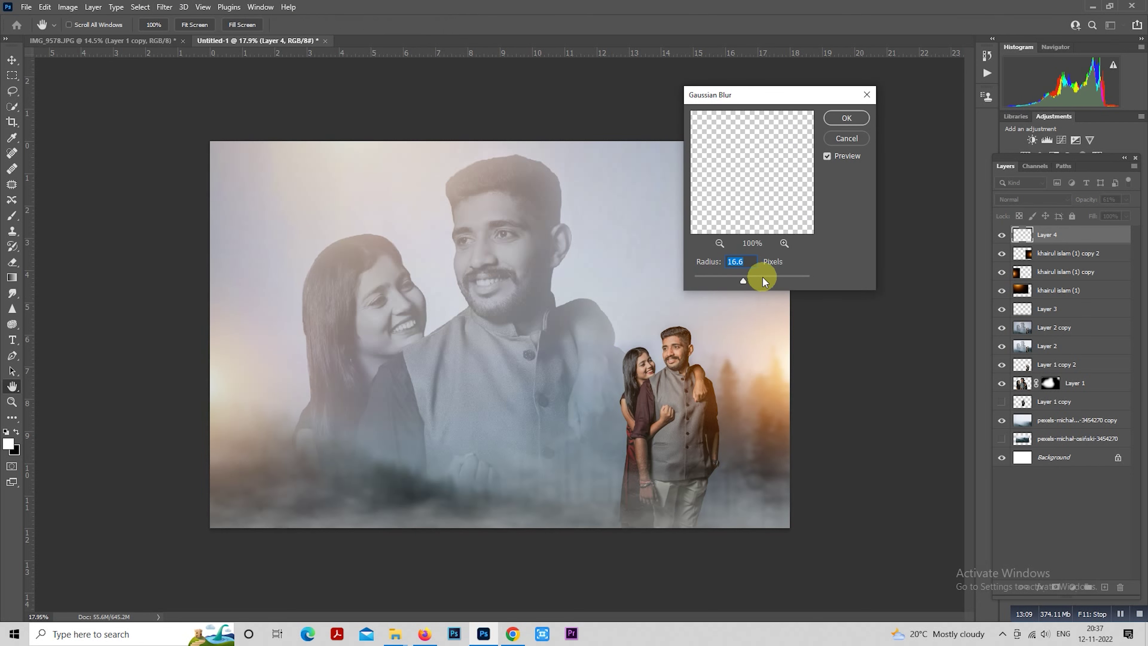
left_click(846, 119)
Raise the fog layer to 75% opacity and bring Chrome to the front.
left_click_drag(1082, 203, 1090, 202)
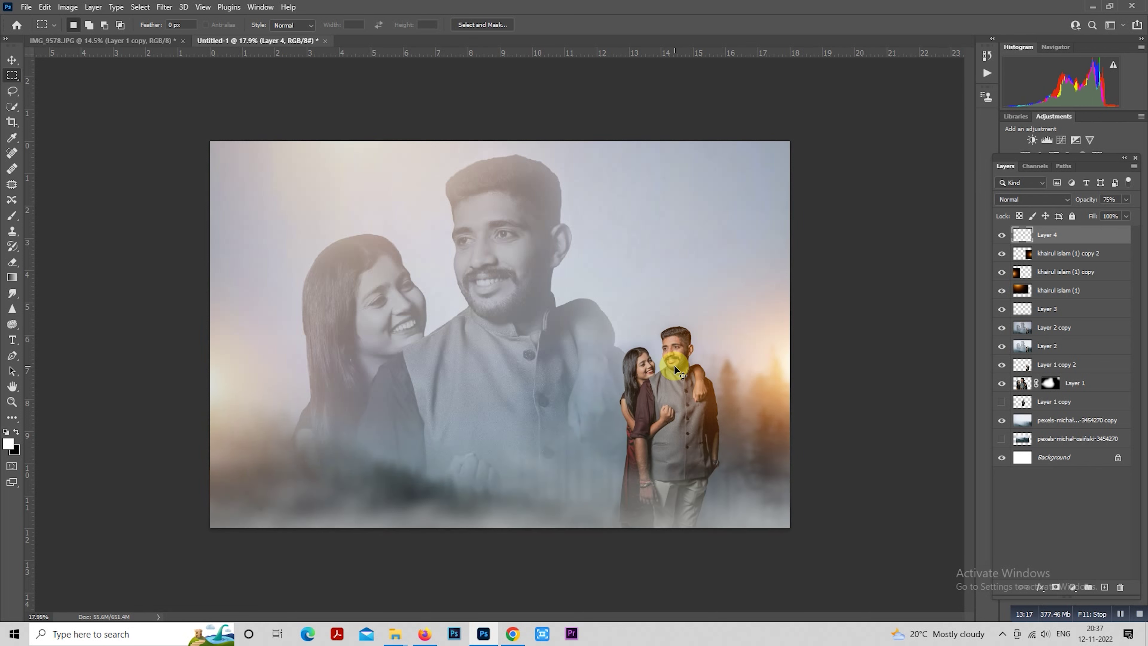
scroll(745, 329, "up", 1)
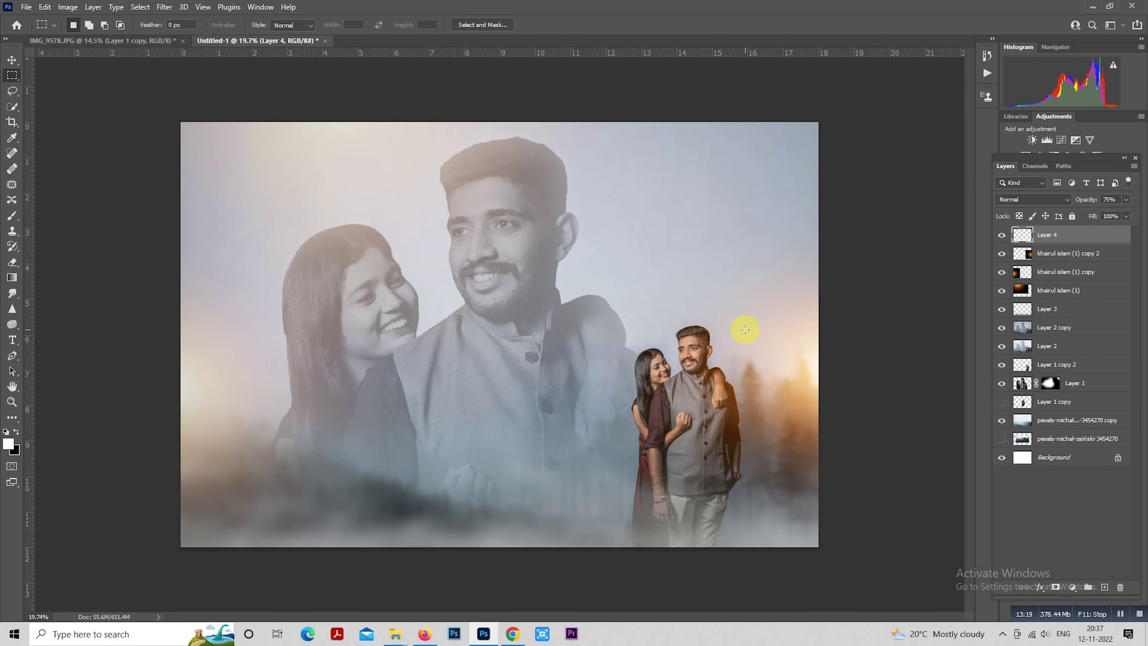
scroll(744, 329, "up", 1)
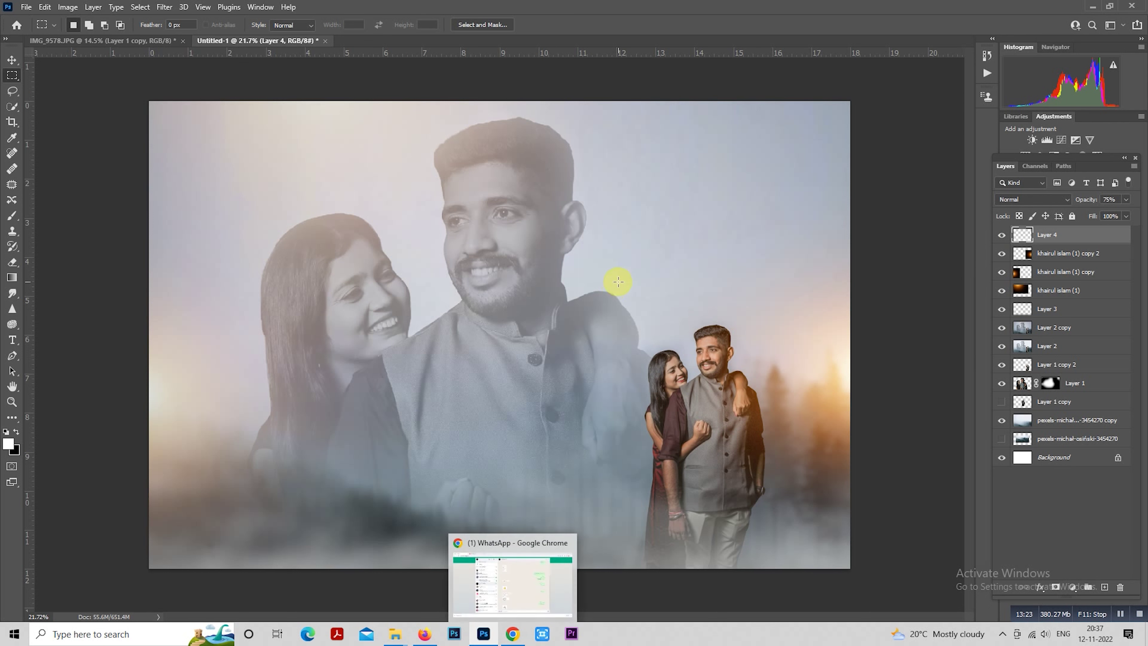
left_click(513, 632)
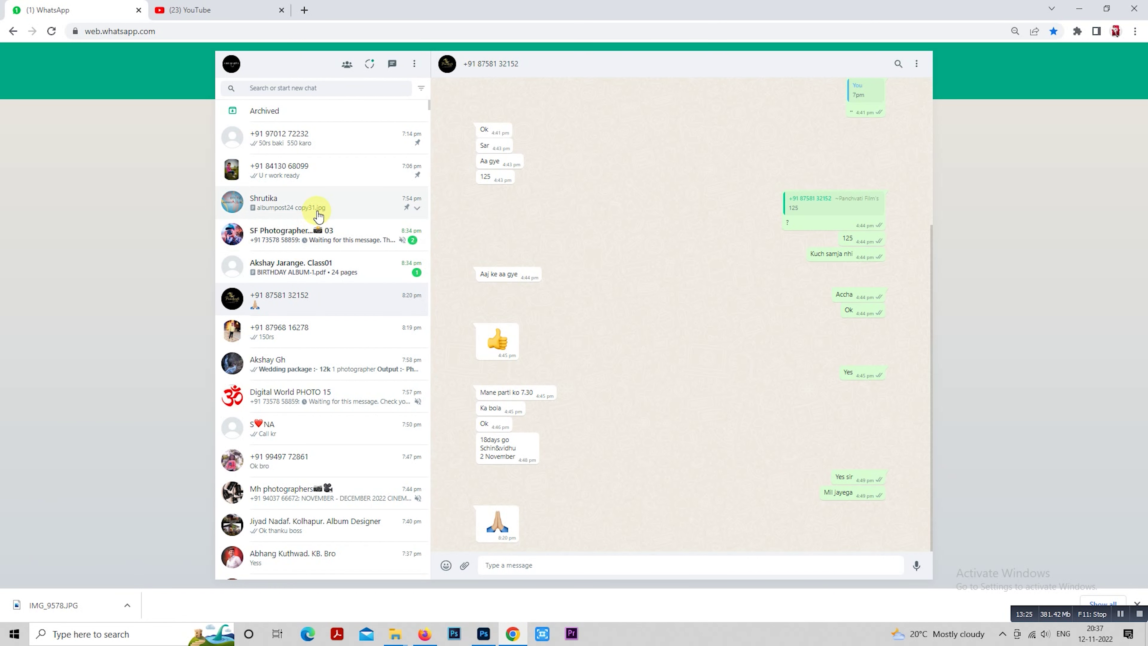
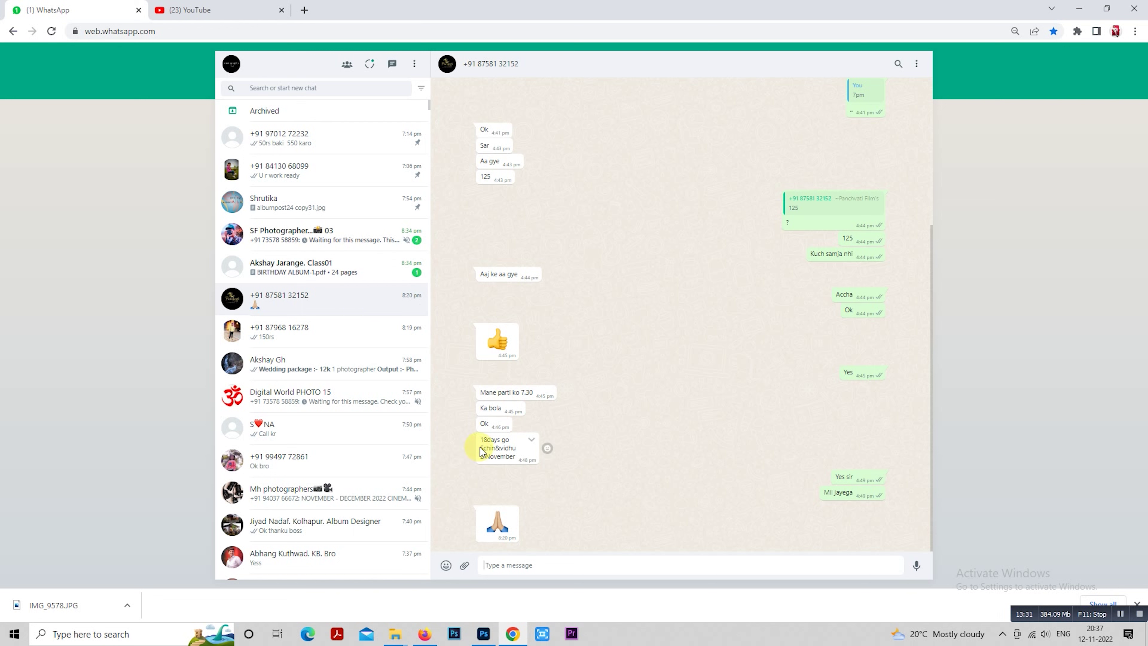
Copy the couple's names from the WhatsApp Web chat message and return to Photoshop.
left_click_drag(480, 449, 519, 450)
right_click(511, 446)
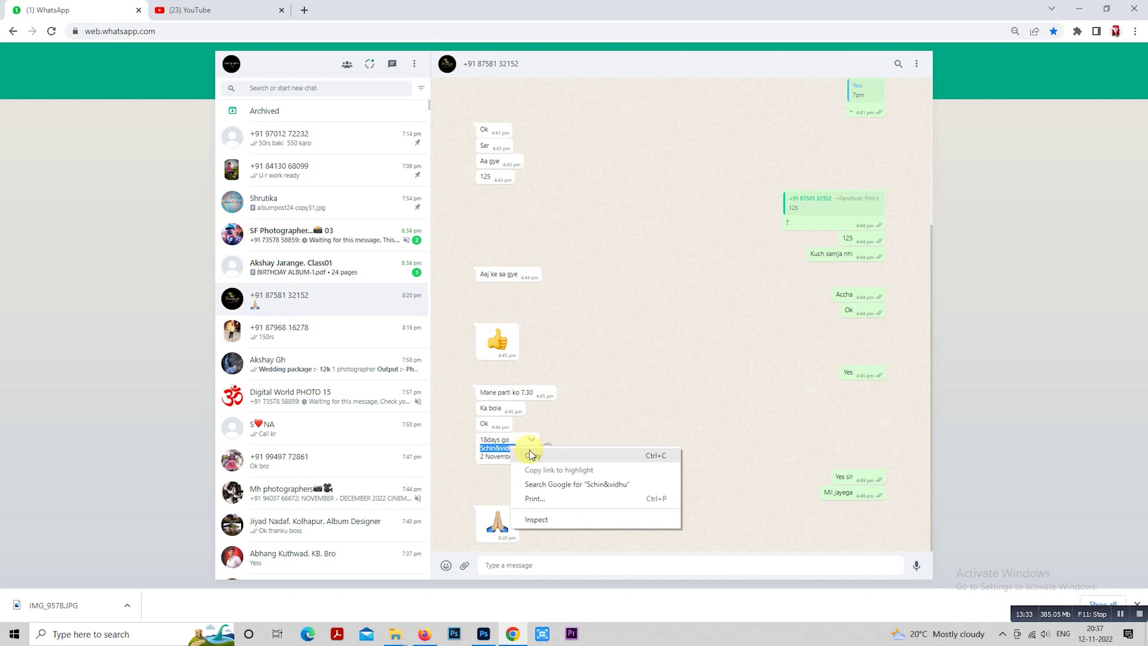
left_click(526, 456)
left_click(479, 634)
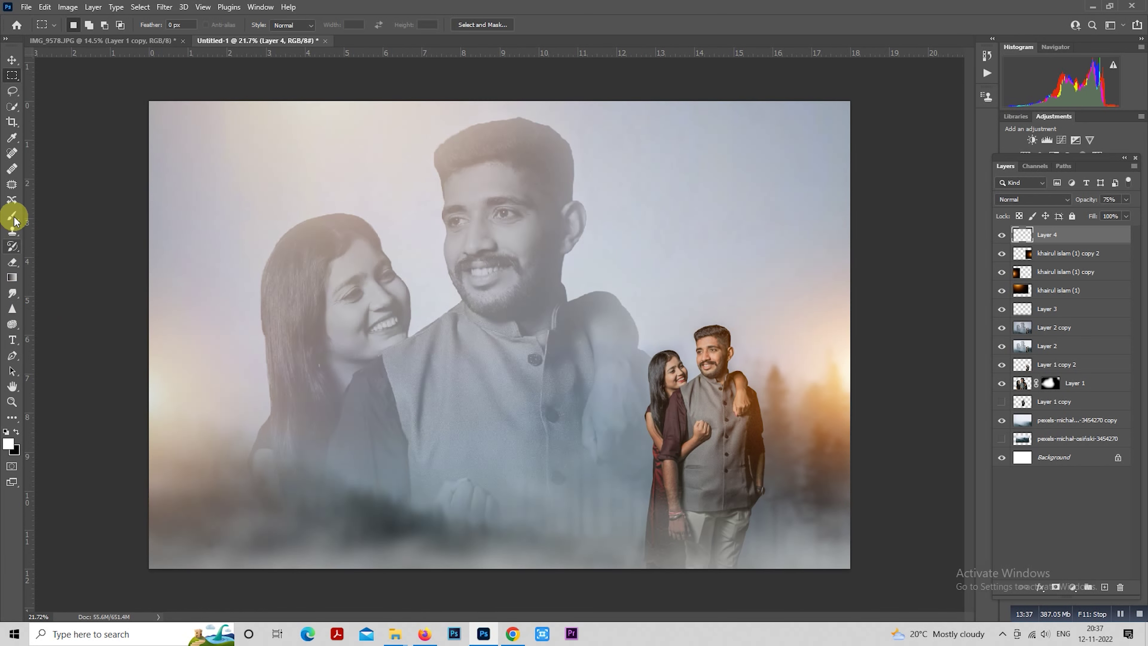
Paste the names as a new text line, adding spaces around the ampersand and capitalising the second name.
left_click(13, 340)
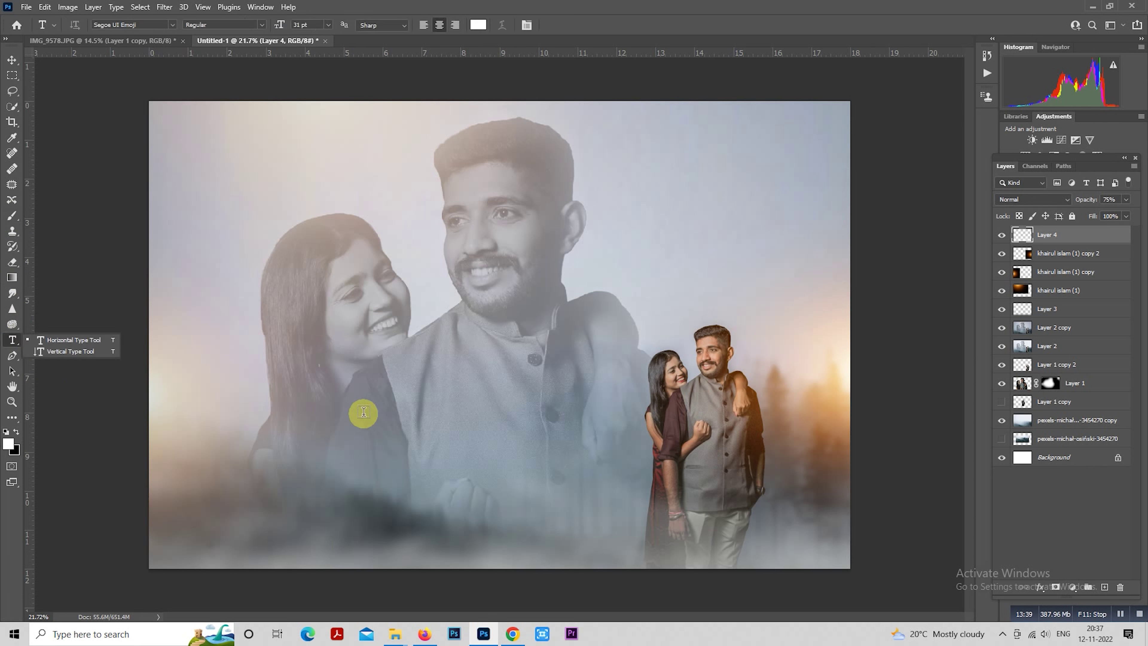
left_click(367, 400)
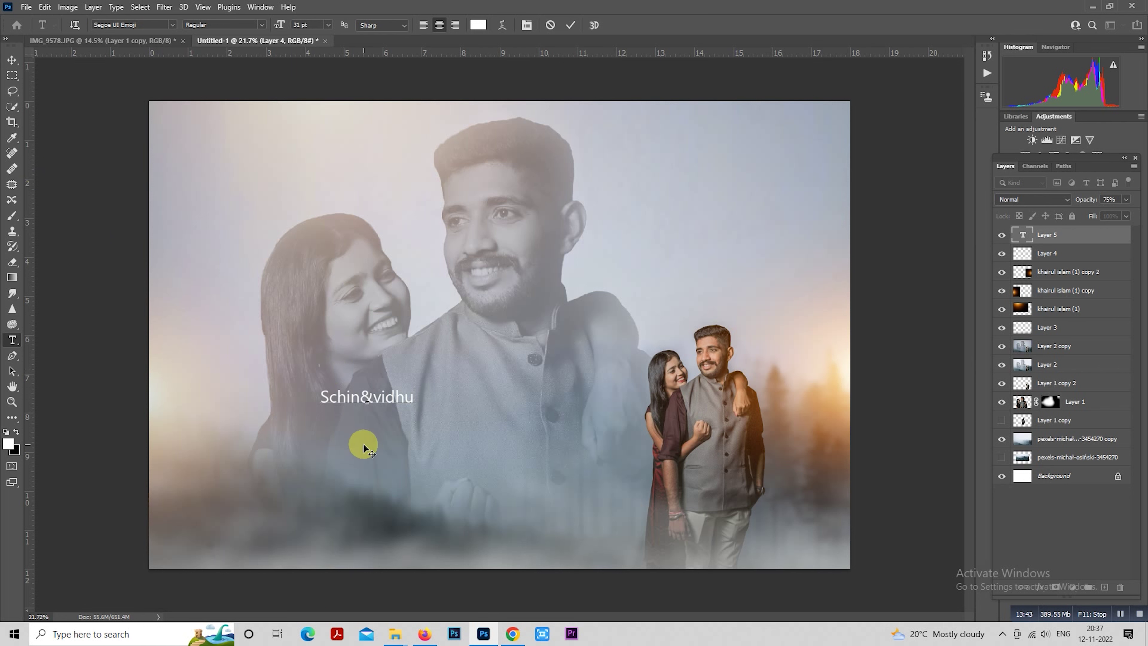
left_click(359, 392)
left_click(379, 396)
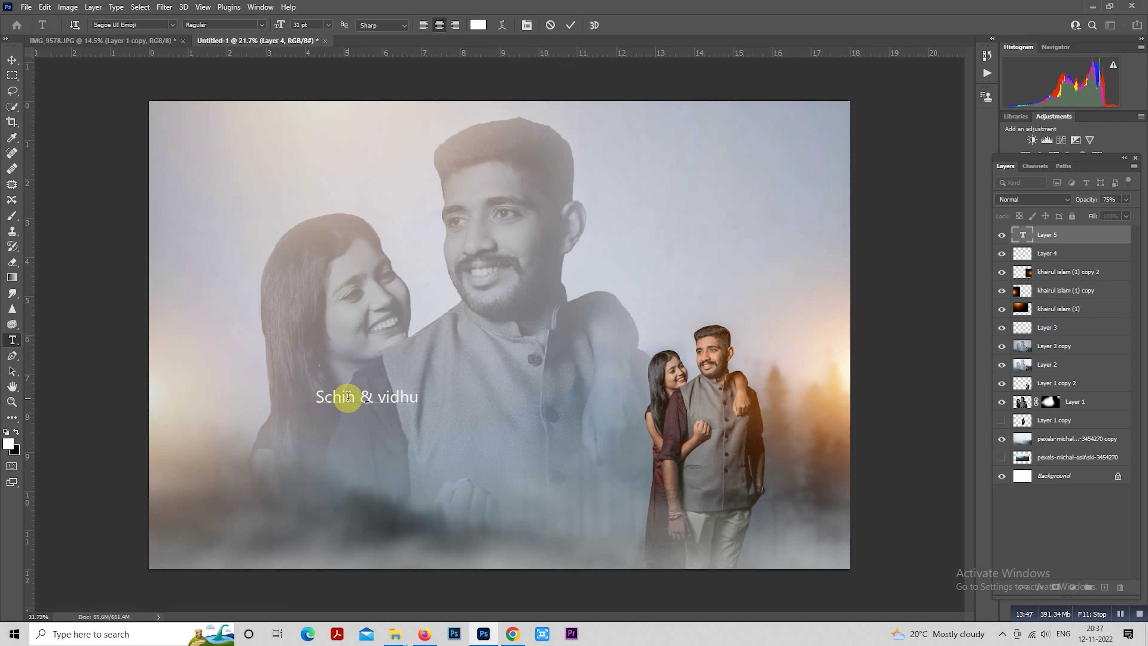
type("a")
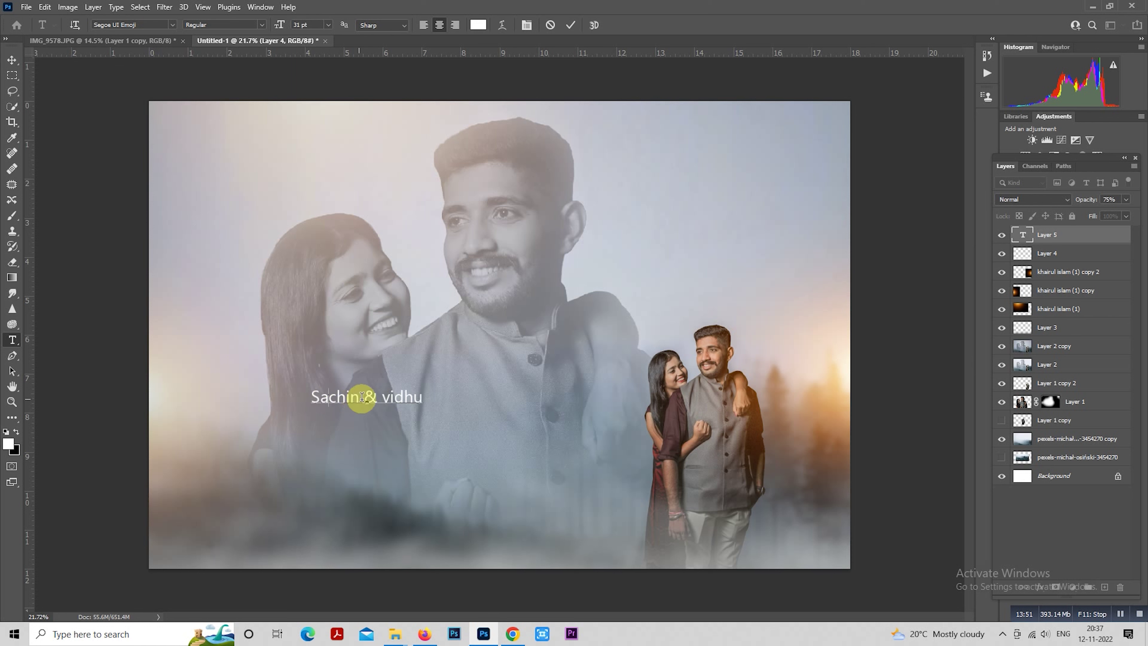
left_click(390, 396)
key("BackSpace")
type("V")
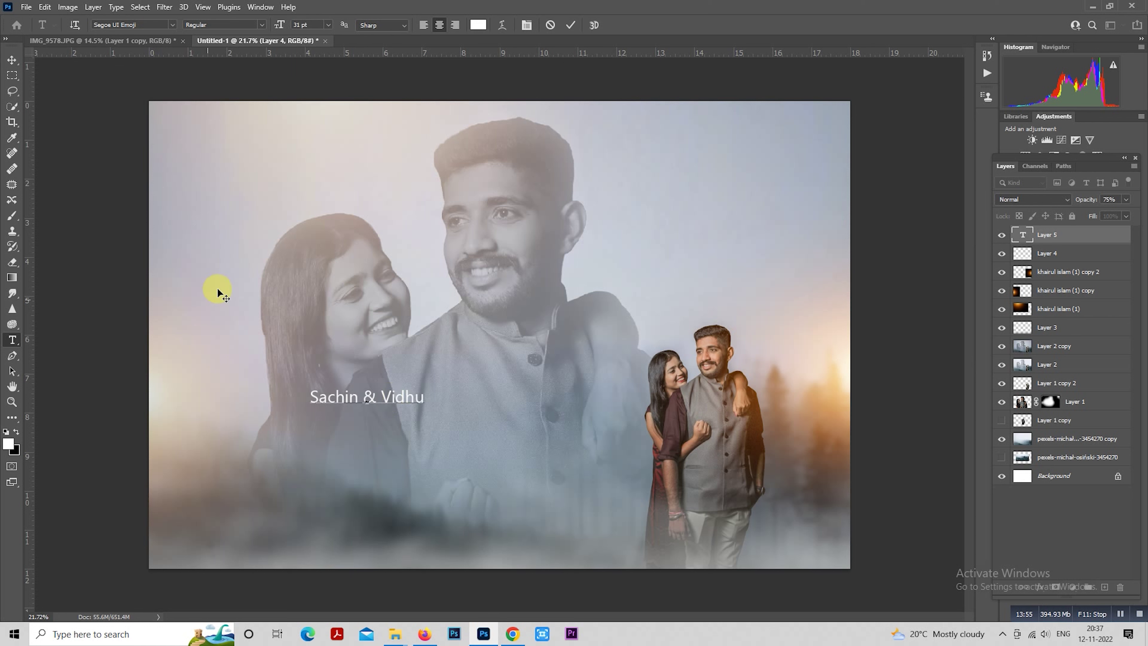
key("ctrl+Return")
Scale the names text up moderately with Free Transform.
right_click(327, 296)
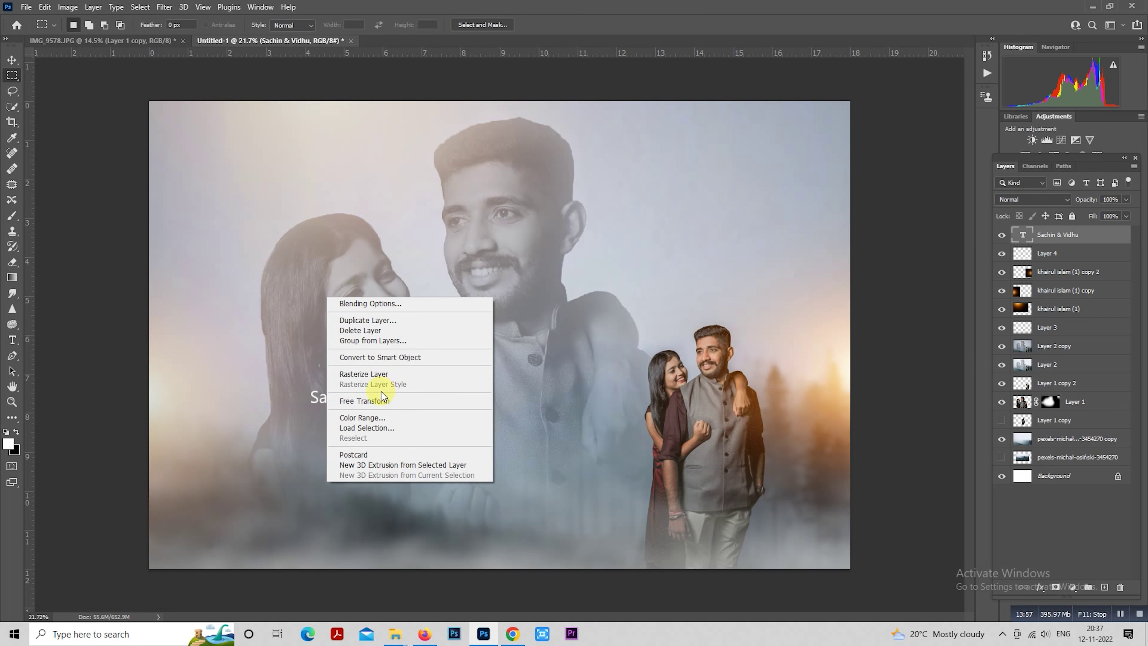
left_click(382, 395)
left_click_drag(421, 406, 551, 488)
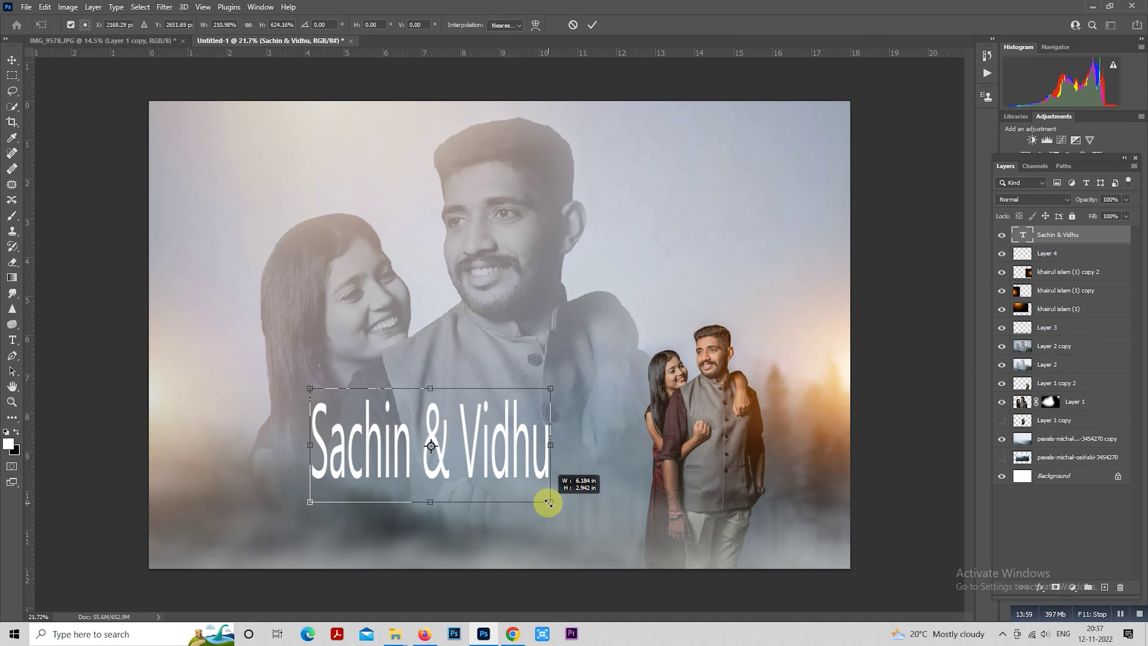
key("ctrl+z")
left_click_drag(423, 406, 536, 483)
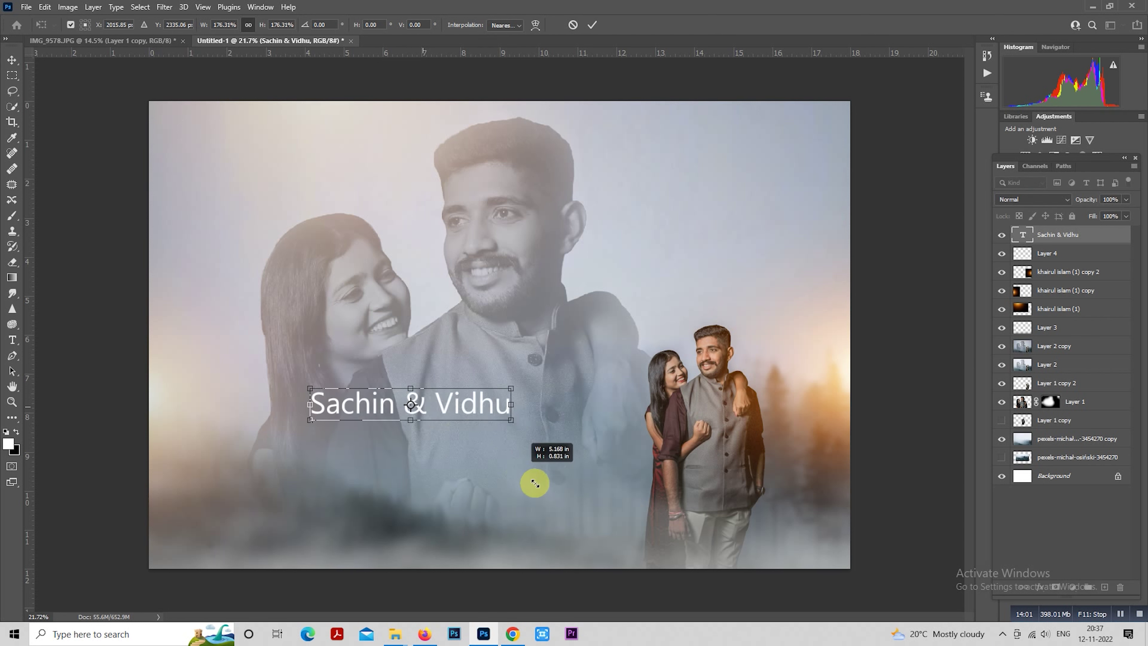
key("Return")
Change the names text to the Lovely Home script font.
key("m")
double_click(1018, 236)
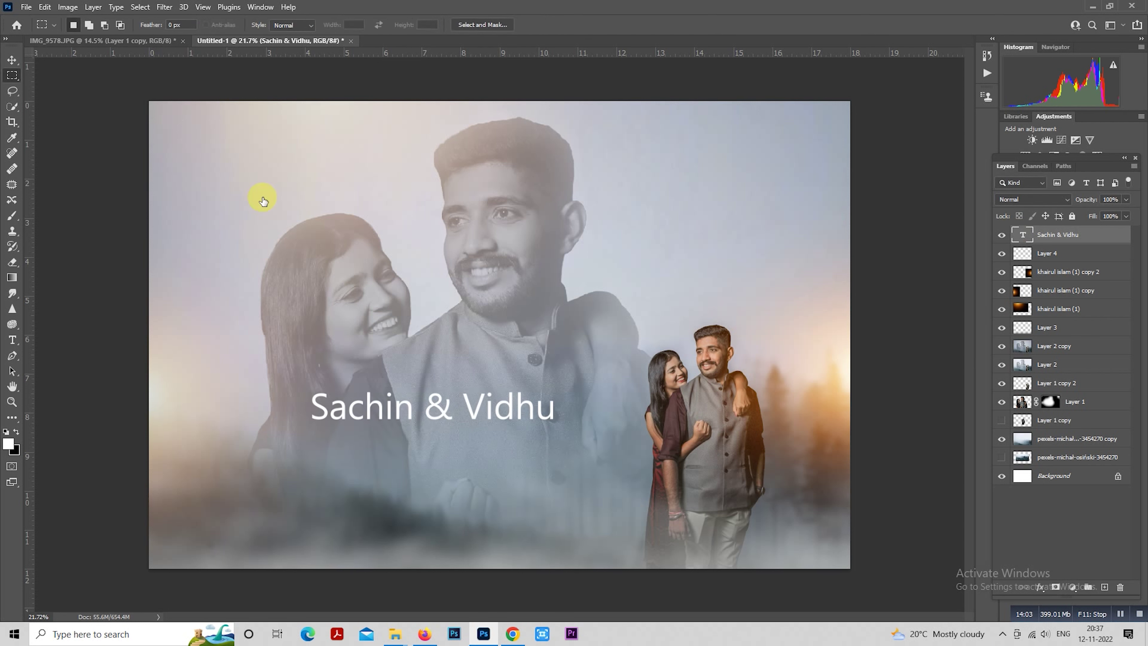
type("Af")
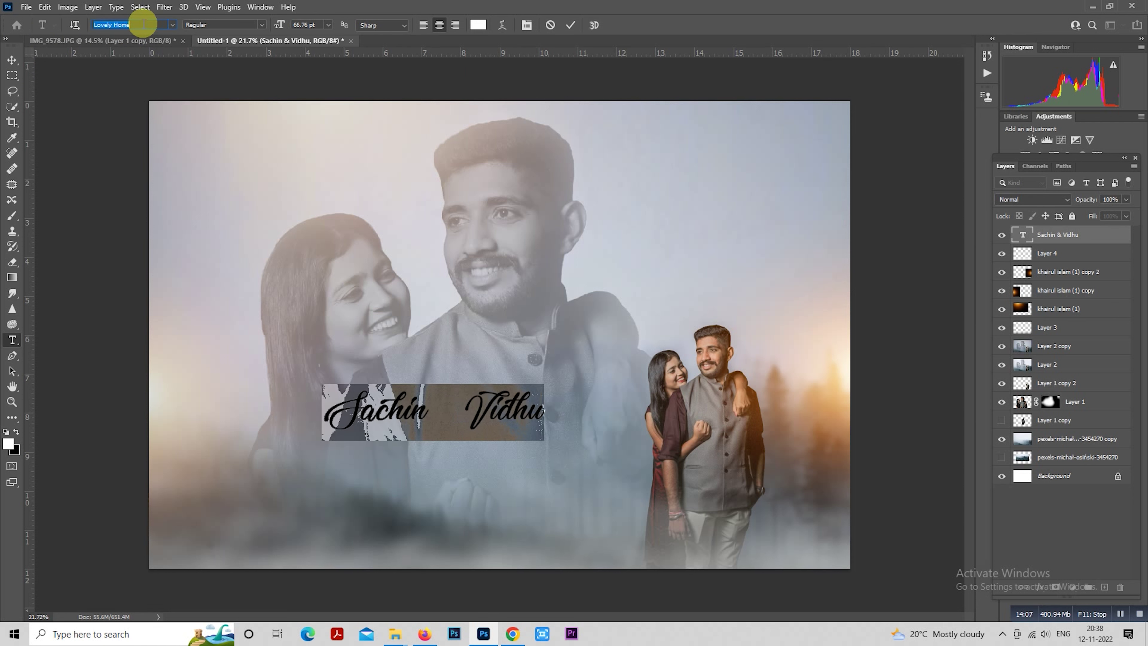
left_click(11, 75)
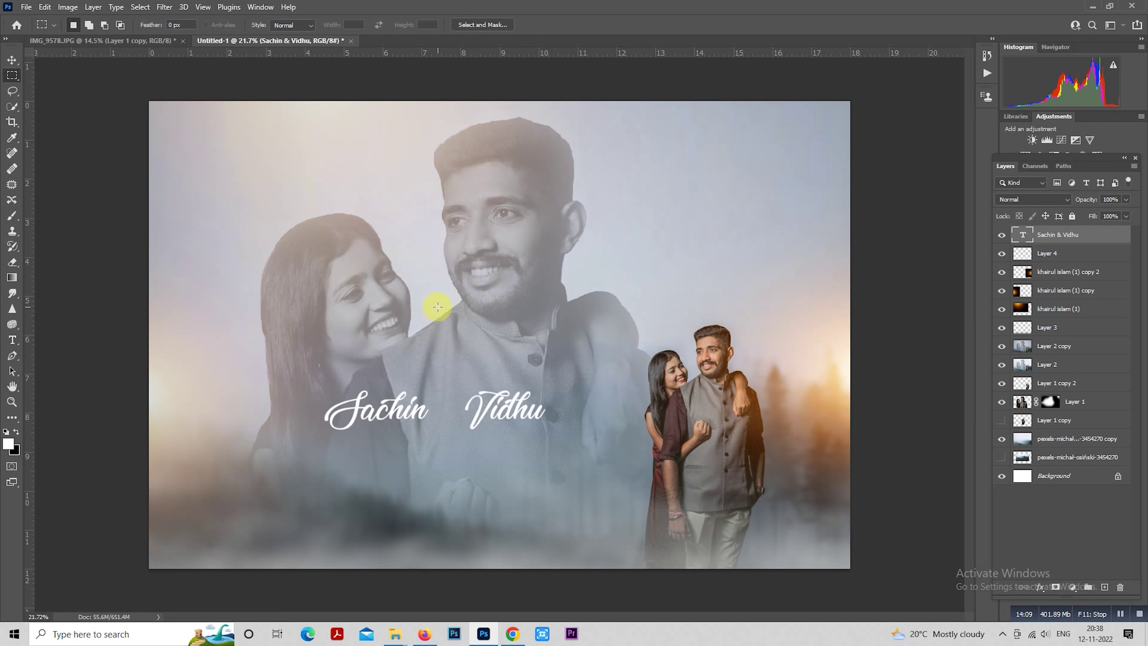
Enlarge the script names to about 170% and move them lower on the poster.
right_click(449, 324)
left_click(529, 427)
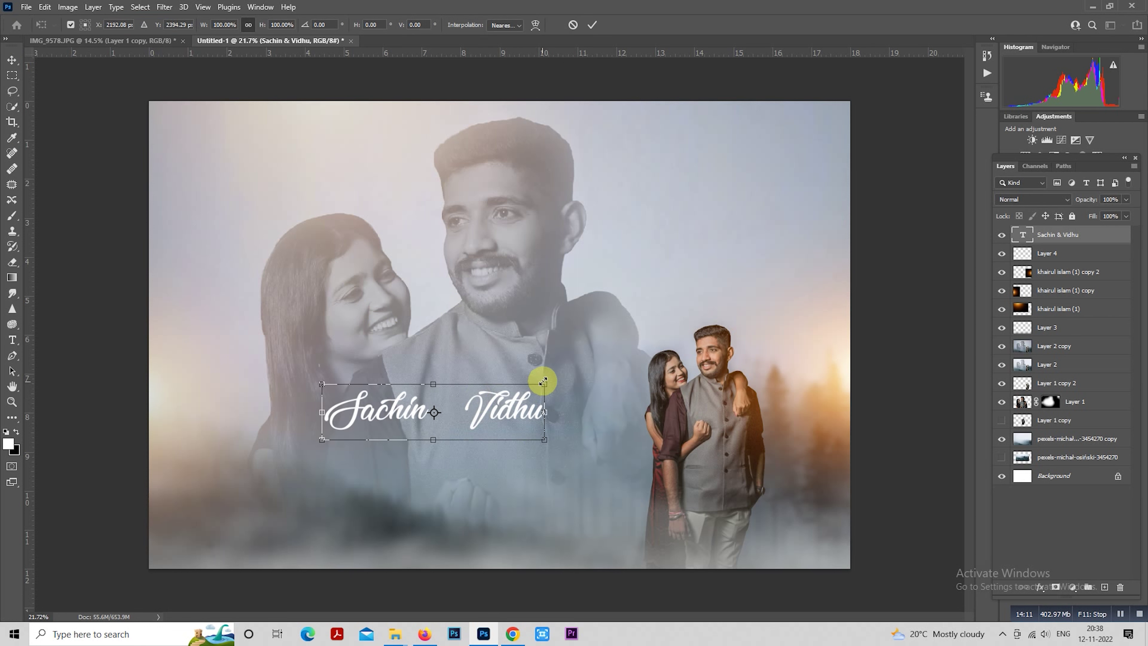
mouse_move(544, 383)
left_mouse_down()
mouse_move(628, 368)
mouse_move(531, 427)
mouse_move(498, 417)
left_mouse_up()
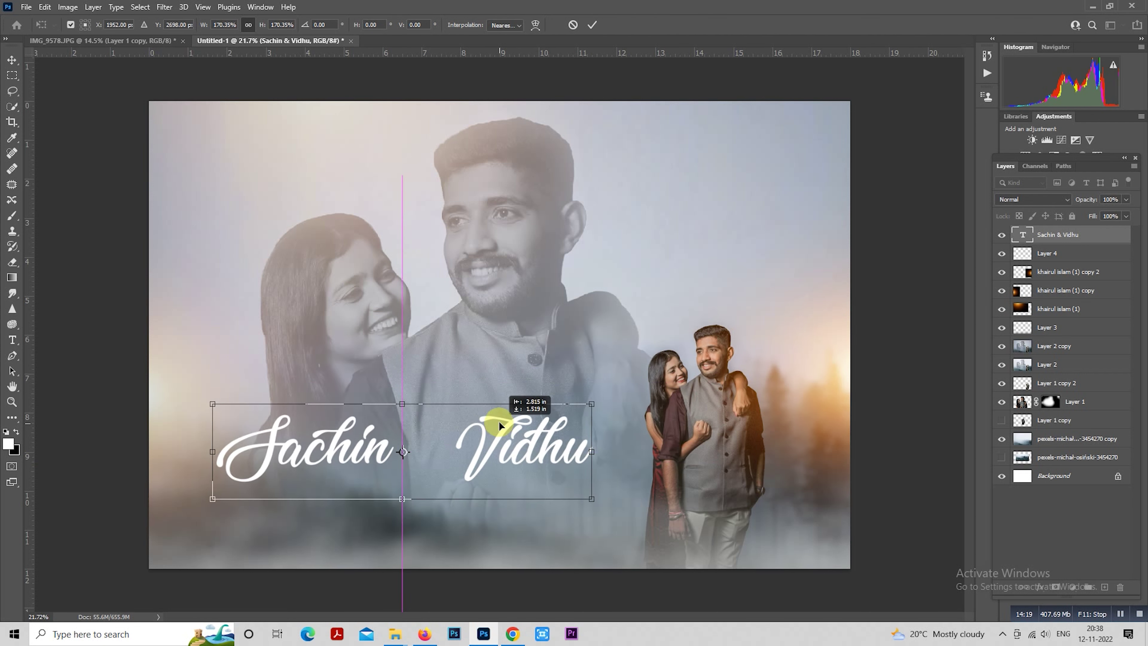
left_click_drag(498, 418, 499, 422)
key("Return")
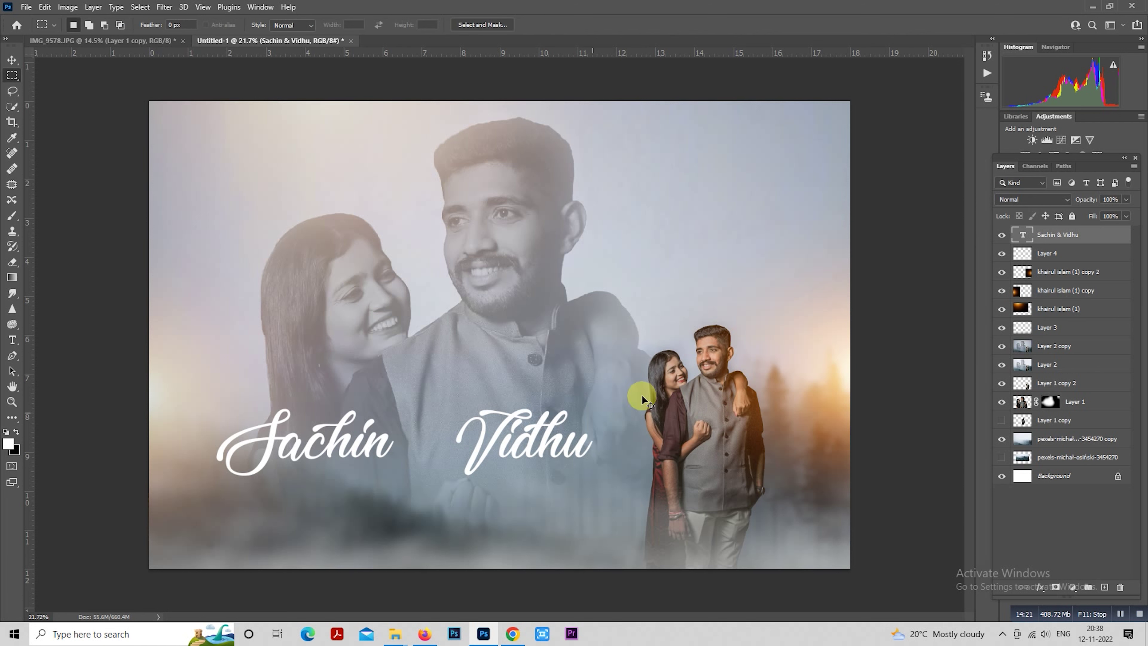
Turn on Bevel & Emboss for the names layer with a light blue shadow colour.
right_click(1032, 234)
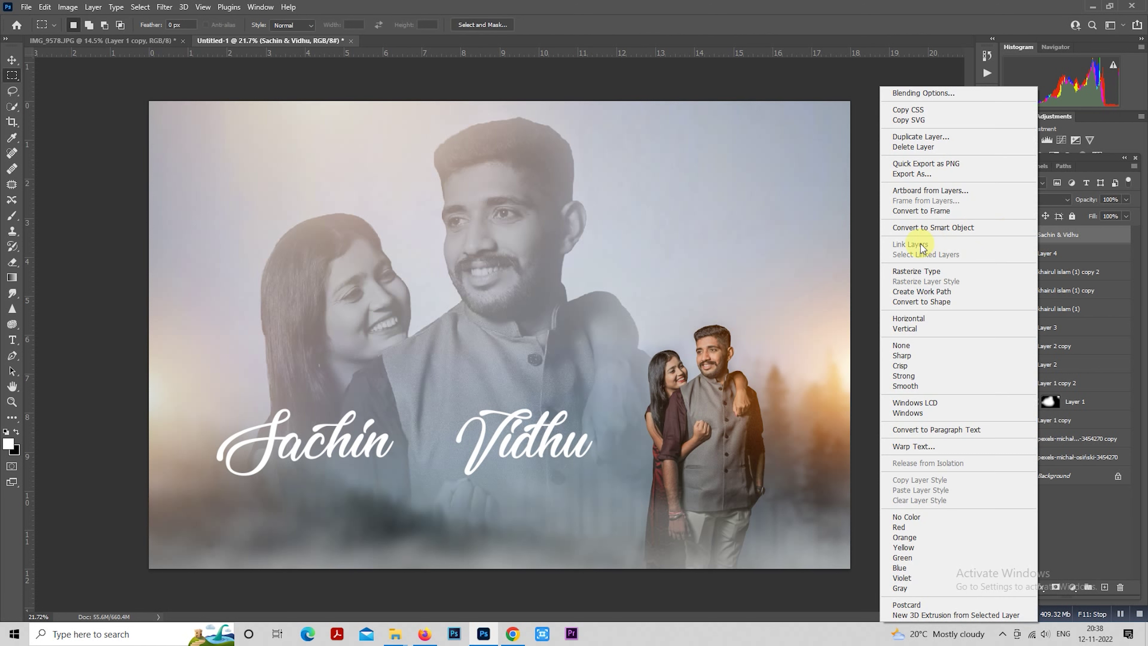
left_click(936, 94)
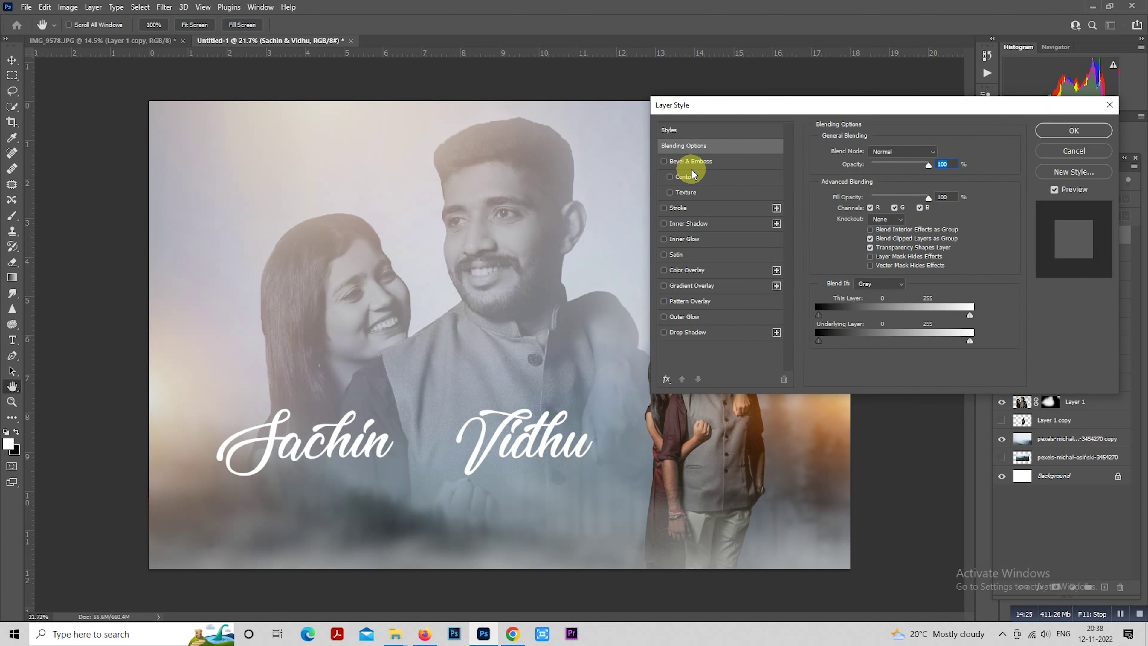
left_click(680, 161)
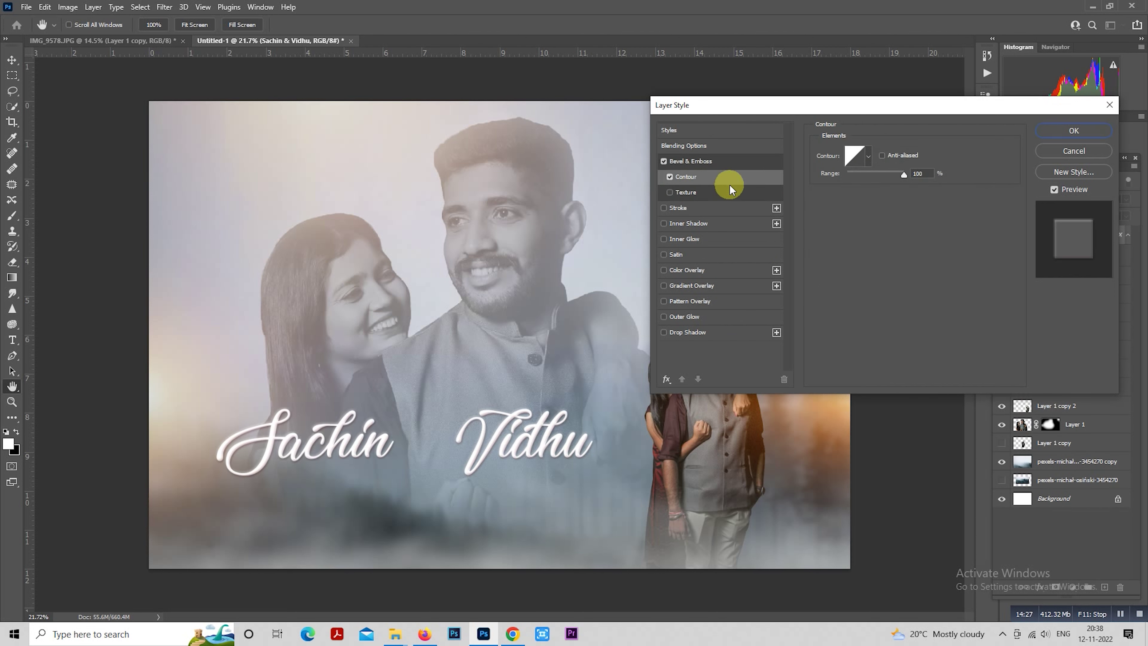
left_click(735, 167)
left_click(941, 337)
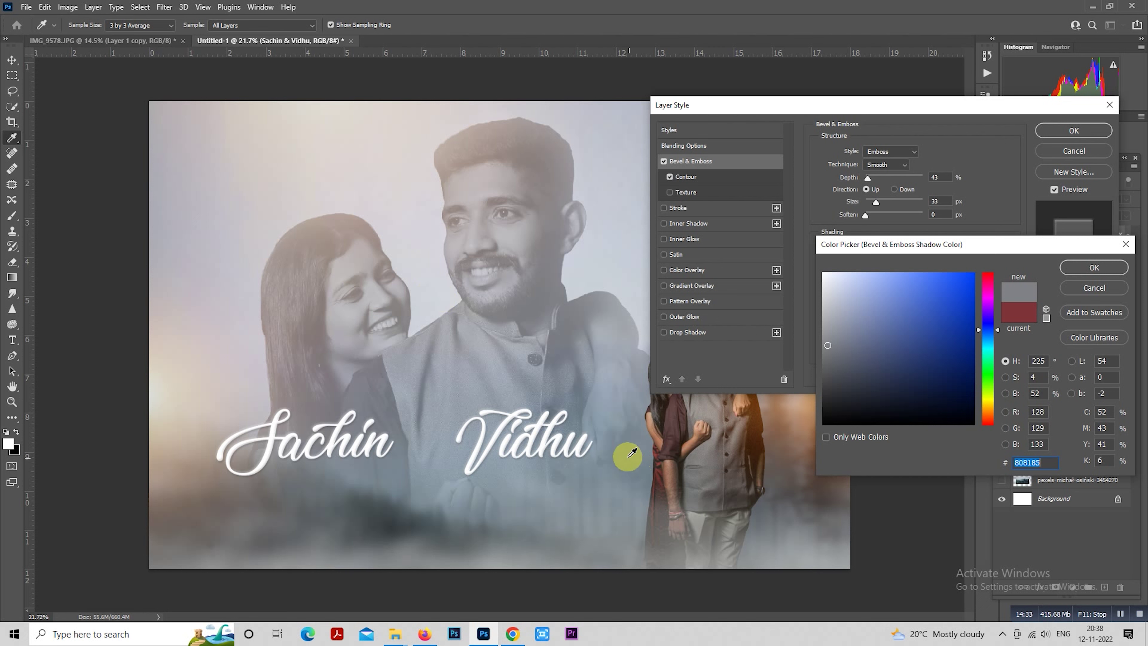
left_click(627, 457)
left_click(582, 403)
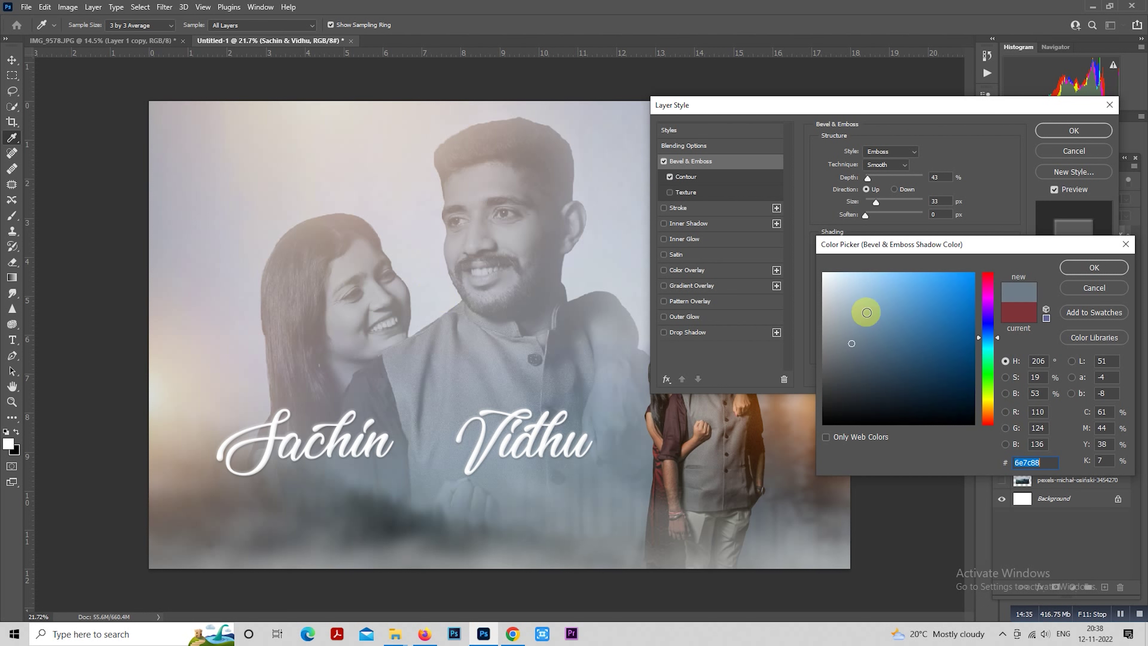
left_click(874, 309)
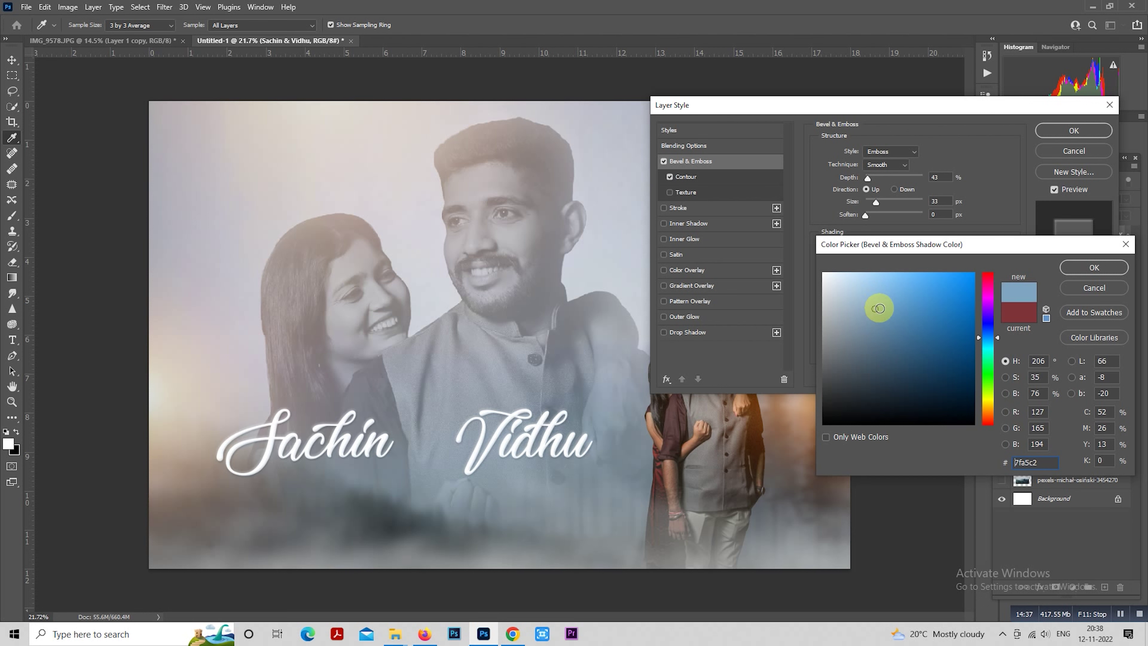
left_click(1094, 267)
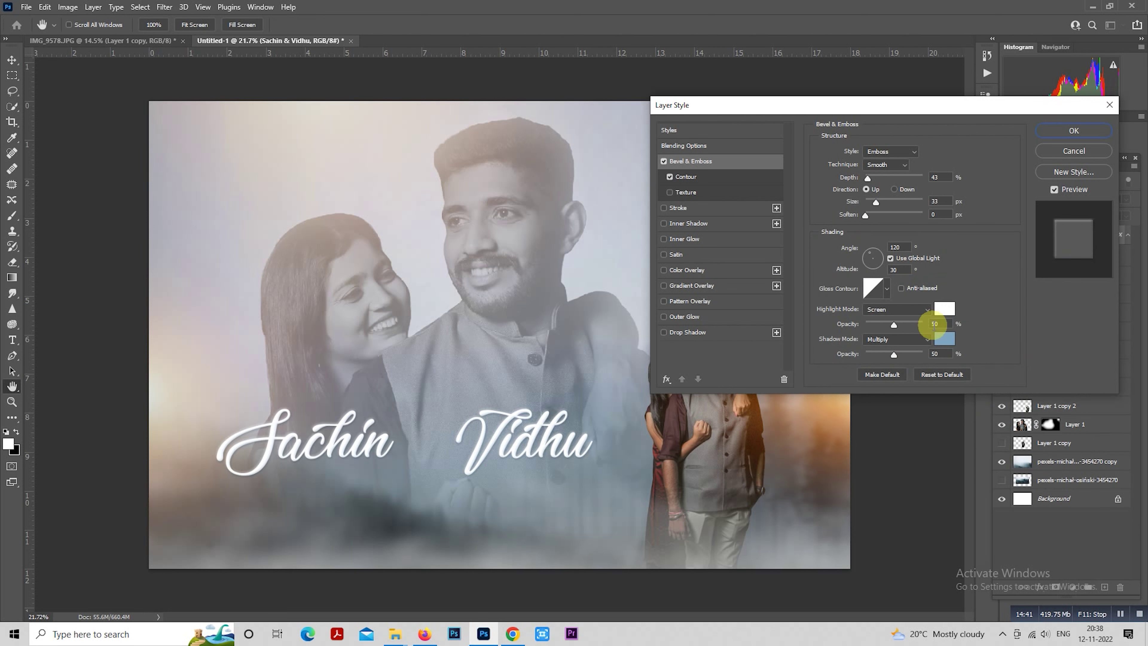
Darken the bevel shadow blue, raise size to 62 px, increase depth and remove softening.
left_click(944, 339)
left_click(901, 349)
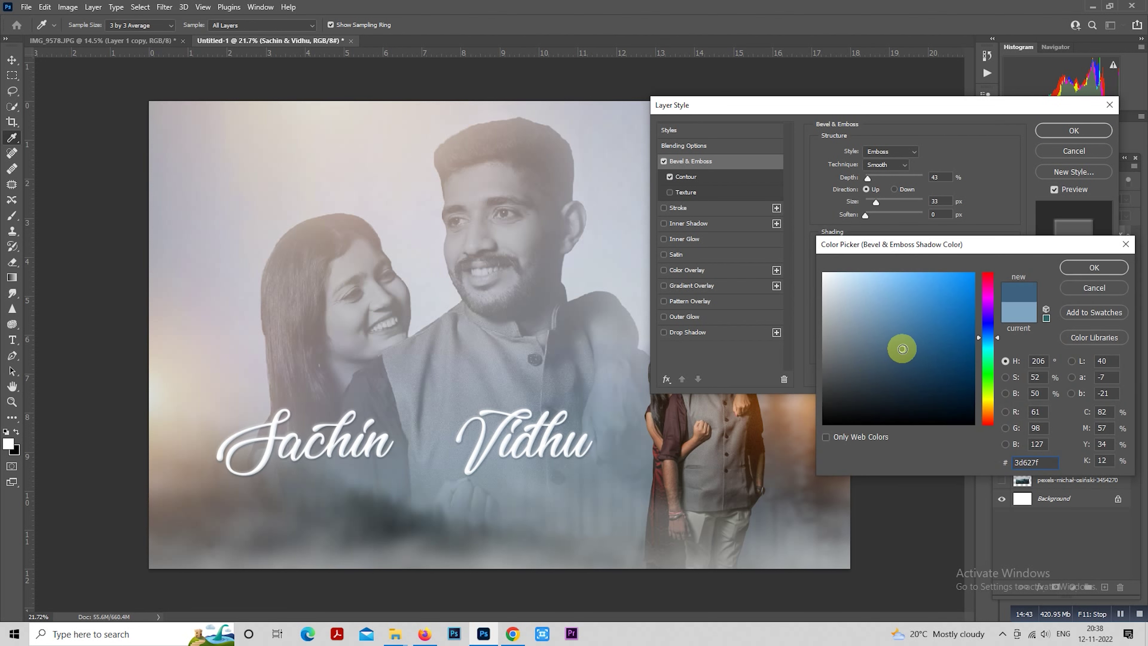
left_click(1094, 267)
left_click_drag(876, 203, 882, 202)
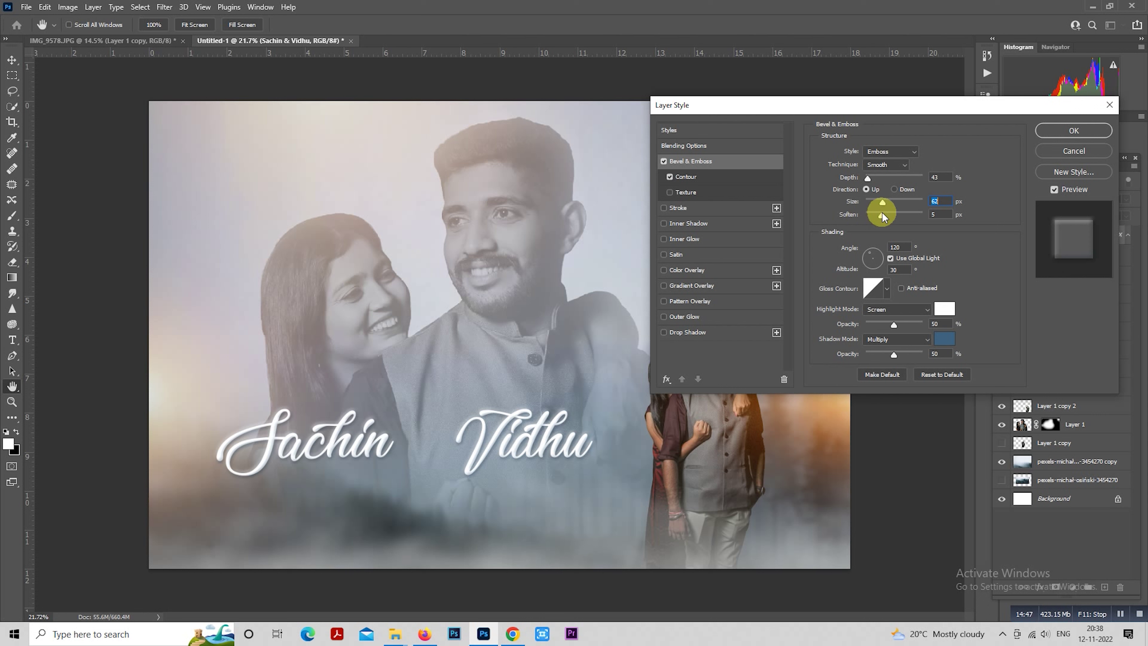
left_click(866, 189)
left_click(894, 189)
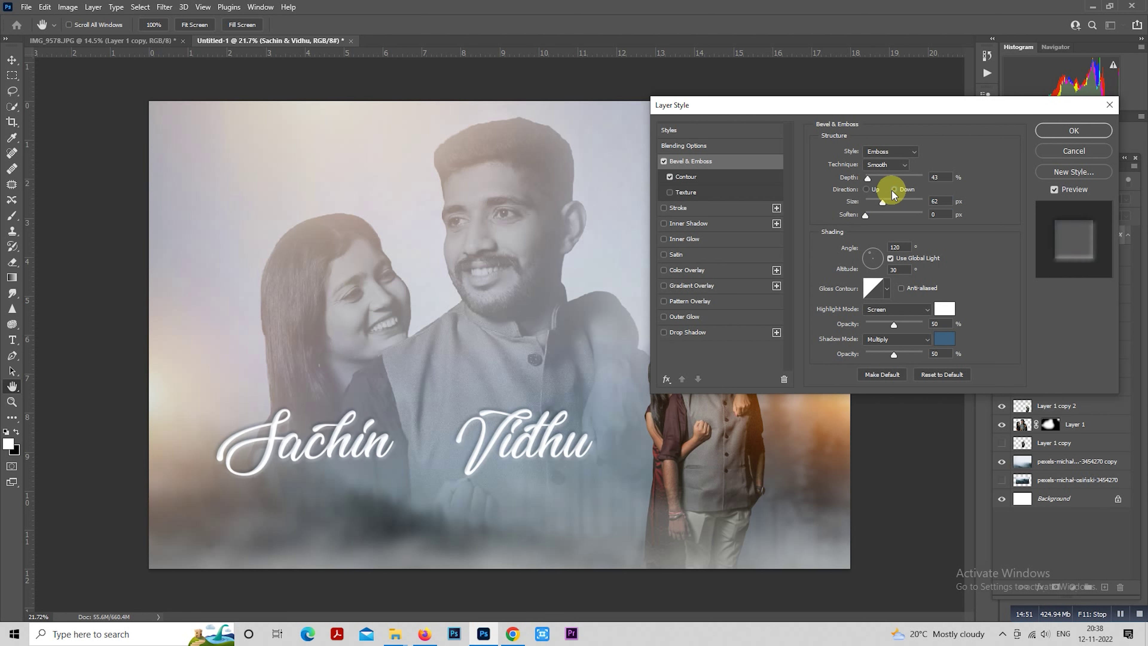
left_click(866, 189)
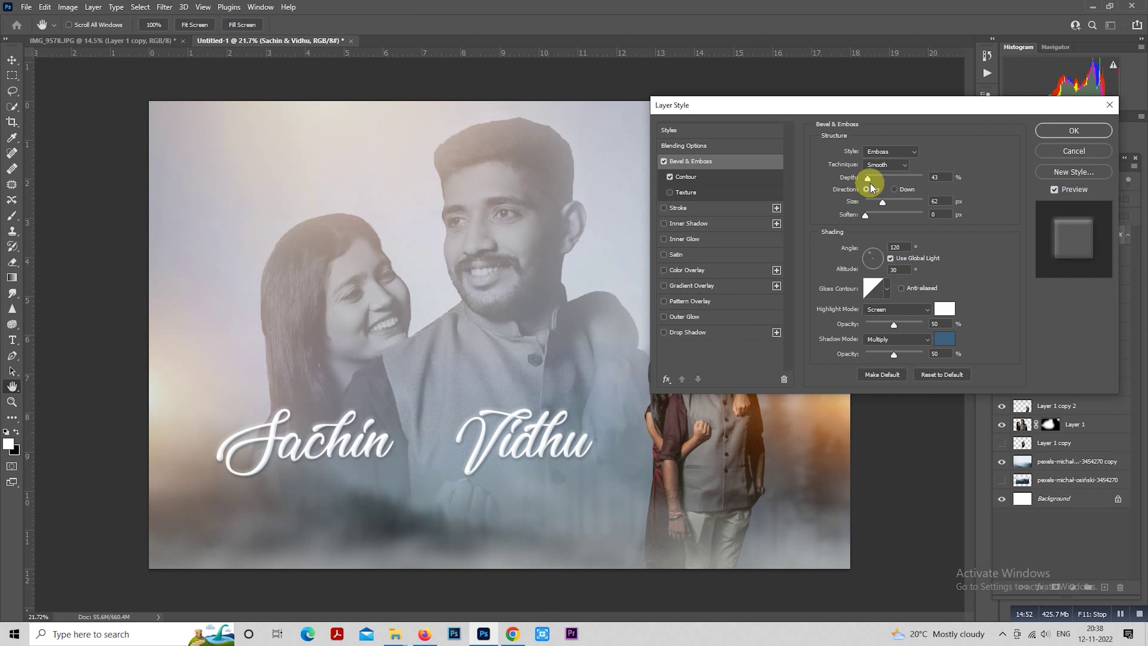
left_click_drag(870, 176, 859, 175)
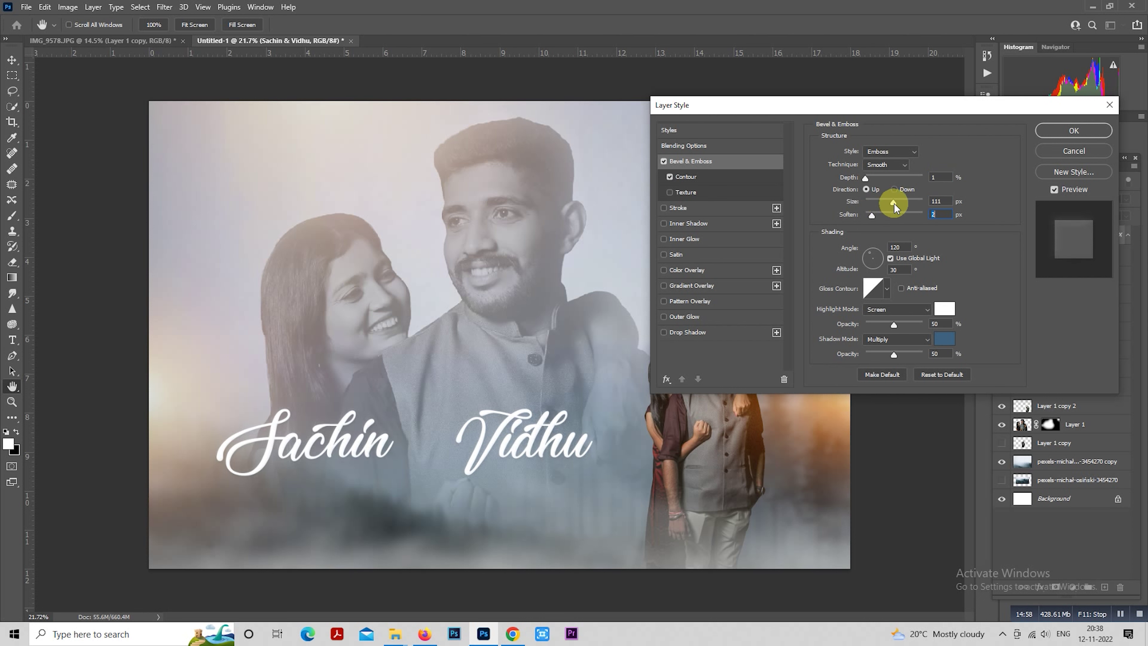
mouse_move(872, 215)
left_mouse_down()
mouse_move(860, 214)
mouse_move(869, 179)
left_mouse_up()
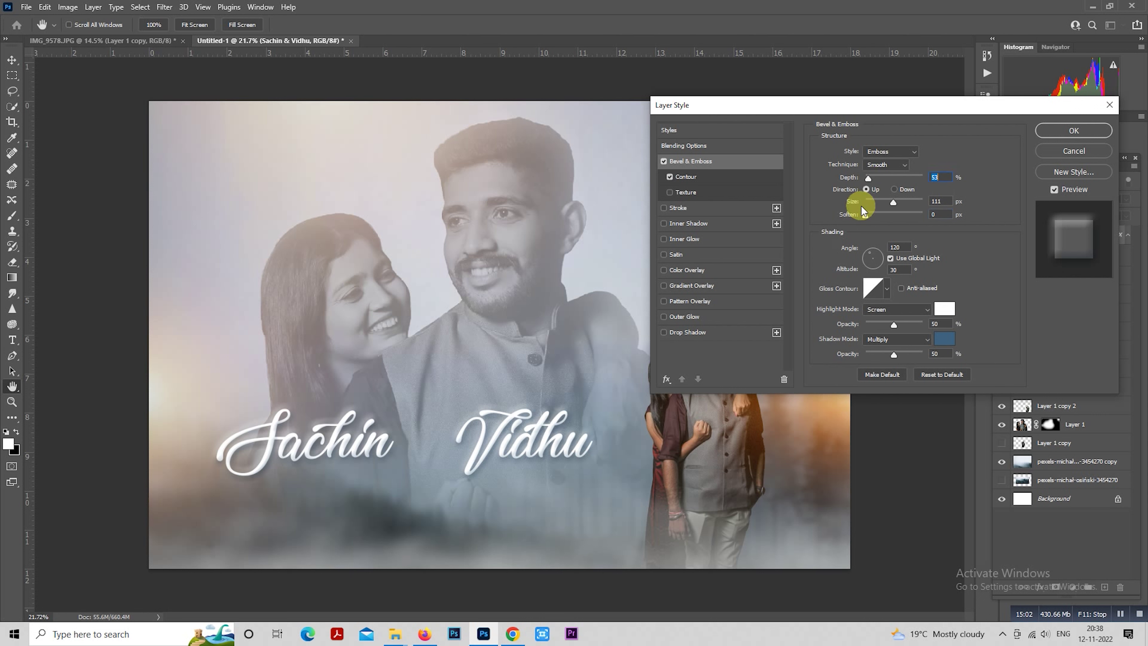
Set light altitude to 0° and nudge the emboss shadow opacity up slightly.
left_click(906, 269)
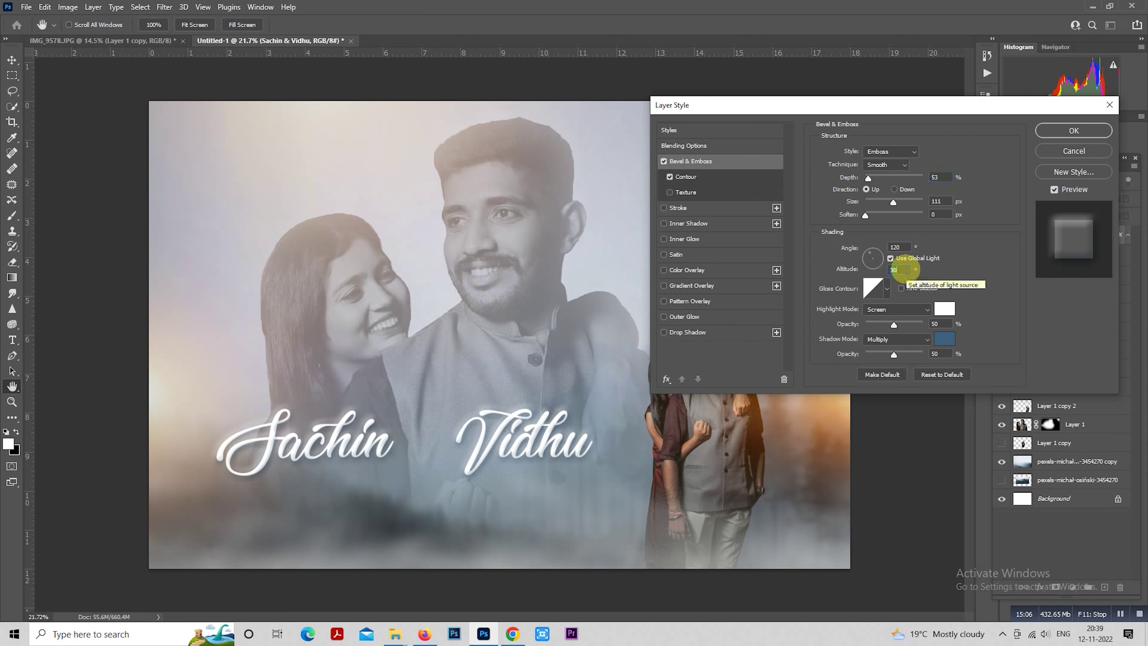
type("0")
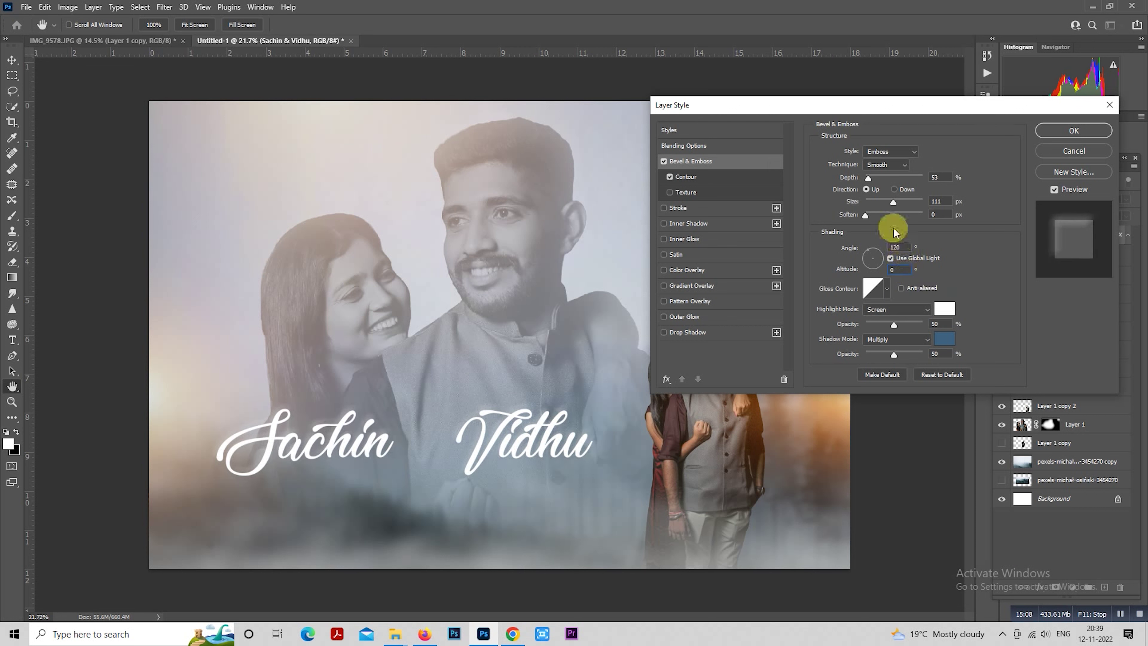
left_click(885, 291)
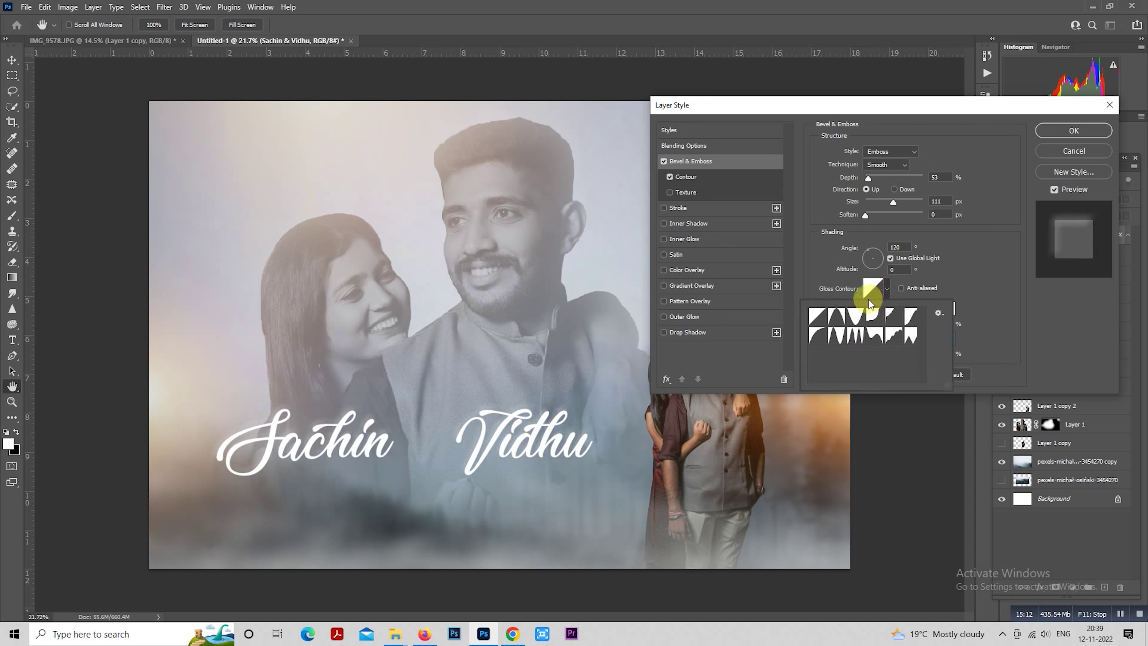
left_click(885, 292)
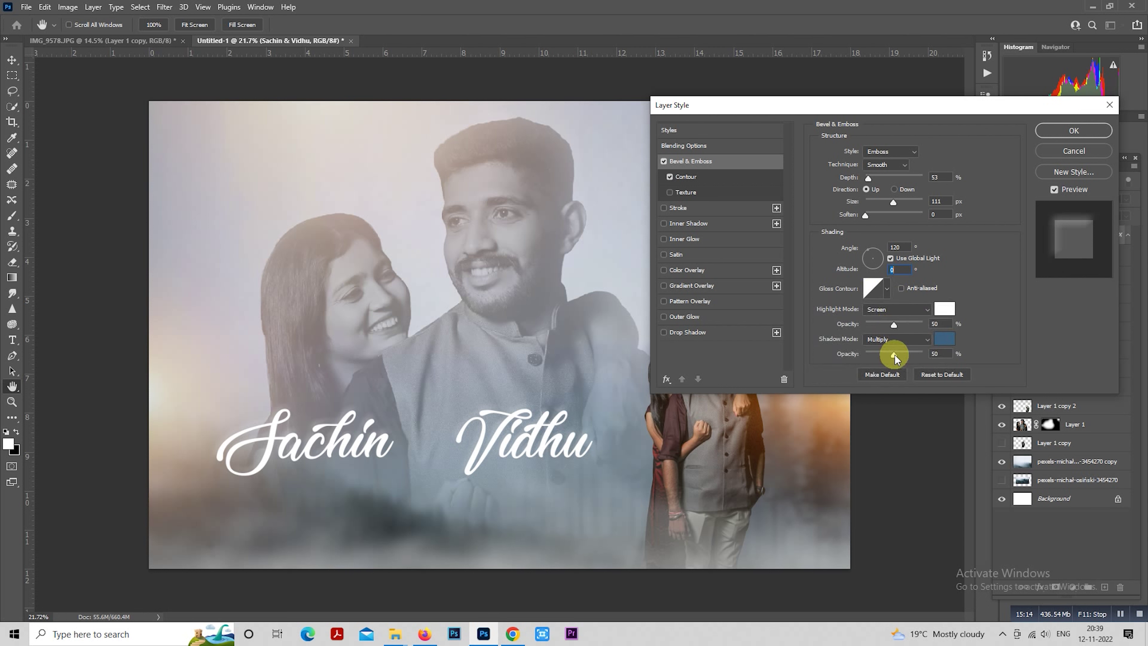
left_click_drag(888, 353, 890, 354)
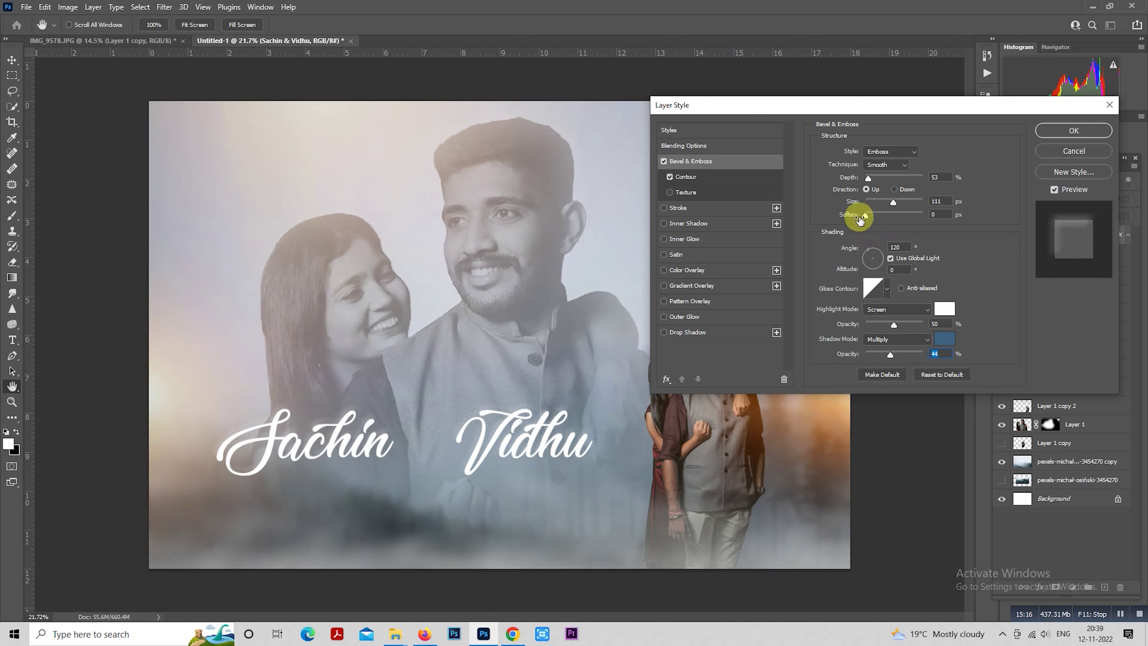
mouse_move(865, 215)
left_mouse_down()
mouse_move(884, 219)
mouse_move(864, 177)
mouse_move(890, 203)
left_mouse_up()
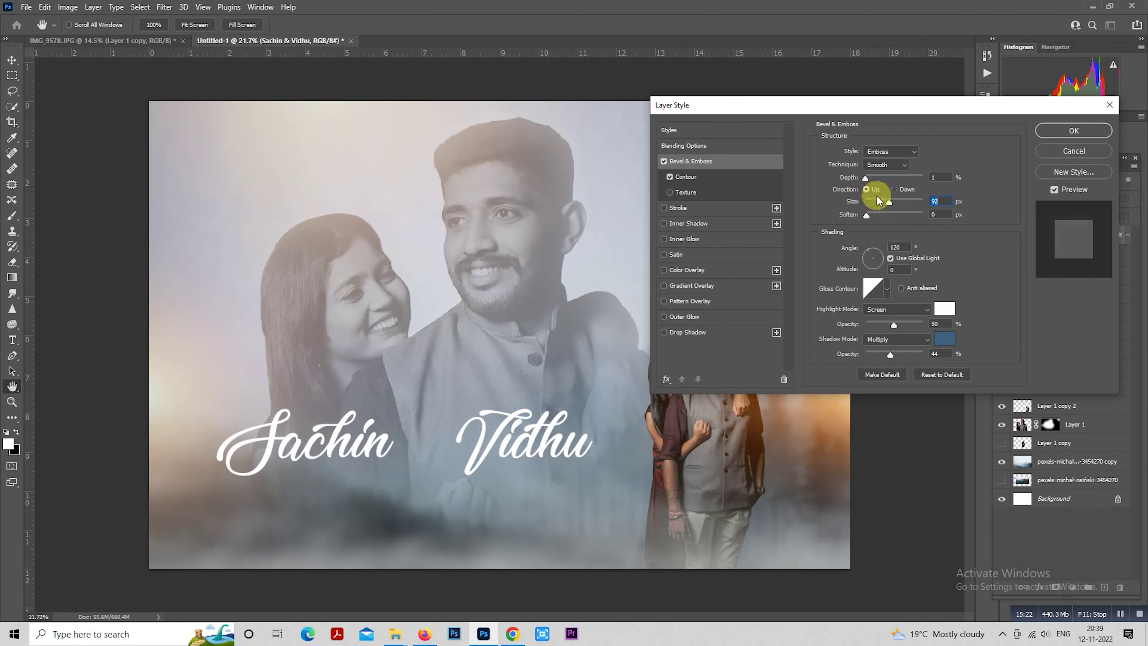
Try Outer Bevel, Inner Bevel, Pillow Emboss and Chisel Soft, then settle on Smooth Emboss.
left_click(893, 151)
left_click(897, 155)
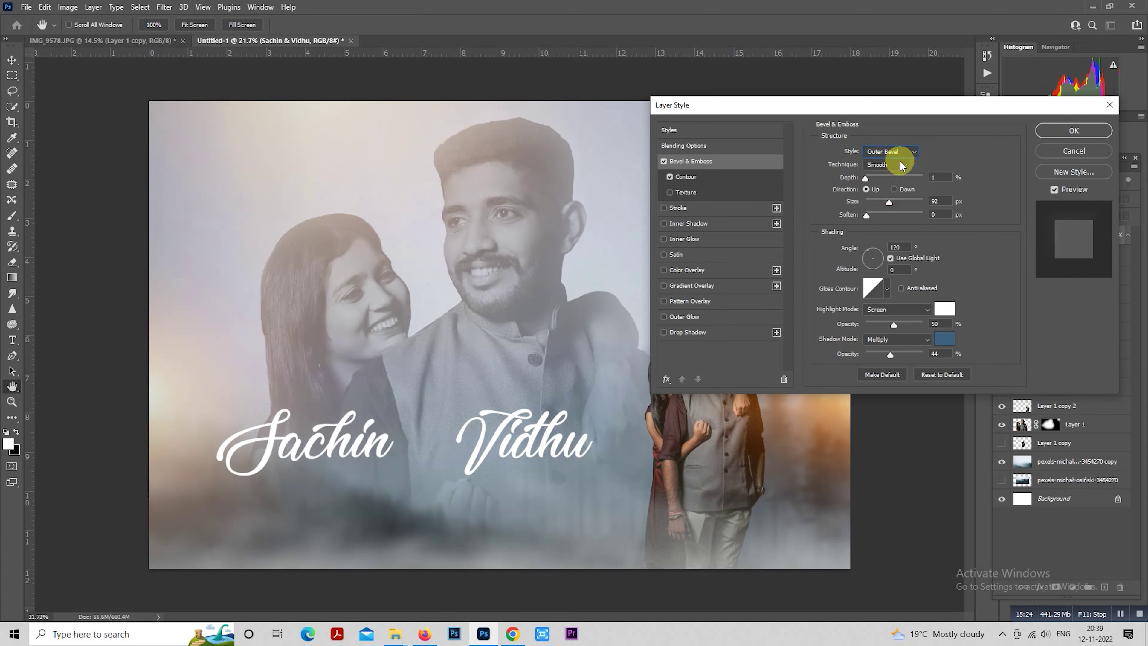
left_click(897, 170)
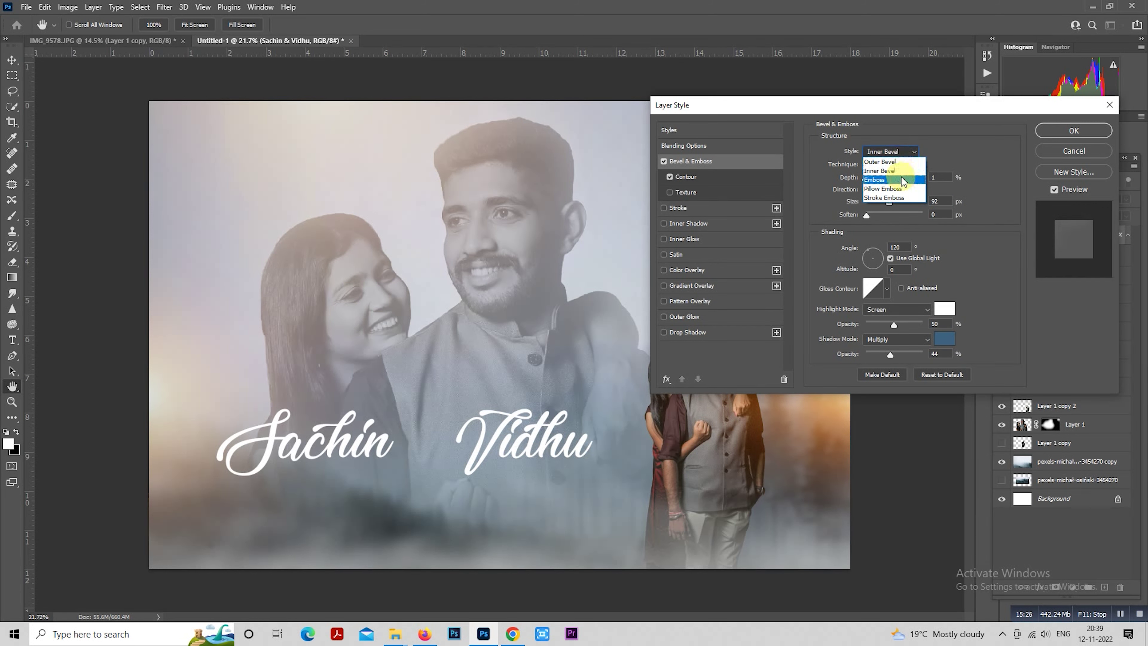
left_click(900, 189)
left_click(901, 152)
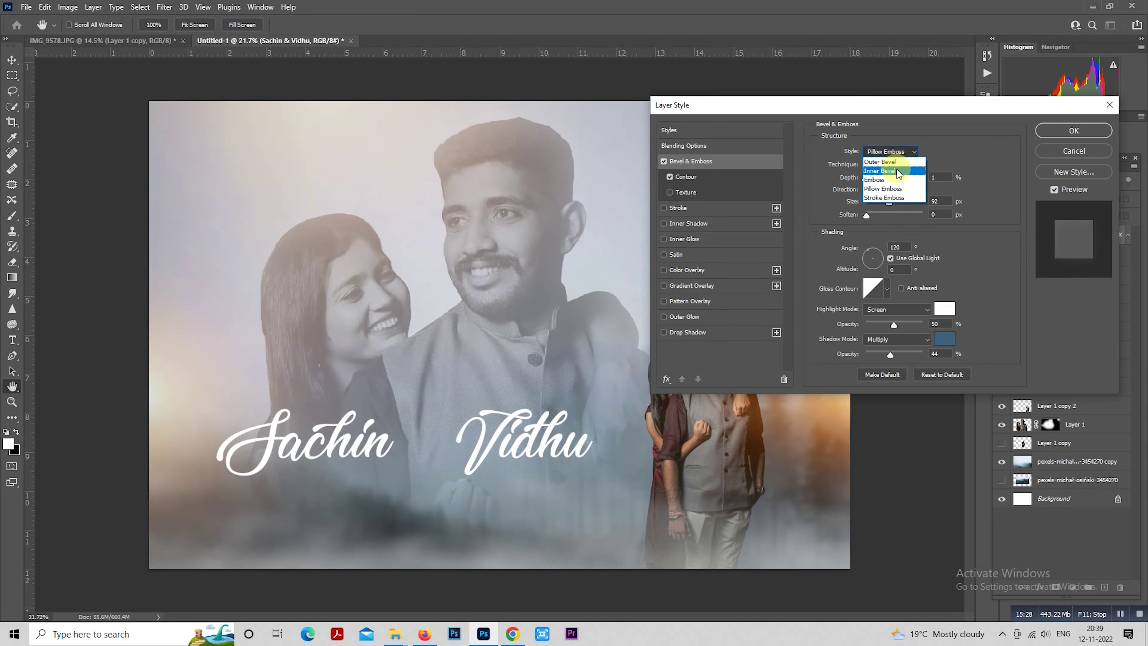
left_click(886, 179)
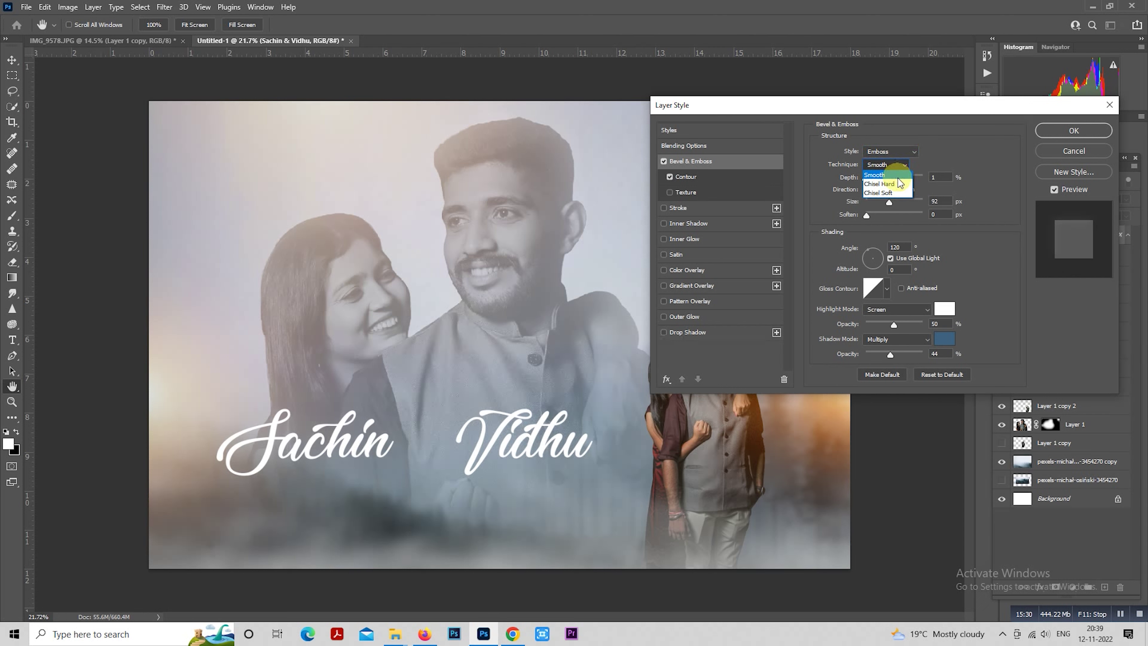
left_click(897, 193)
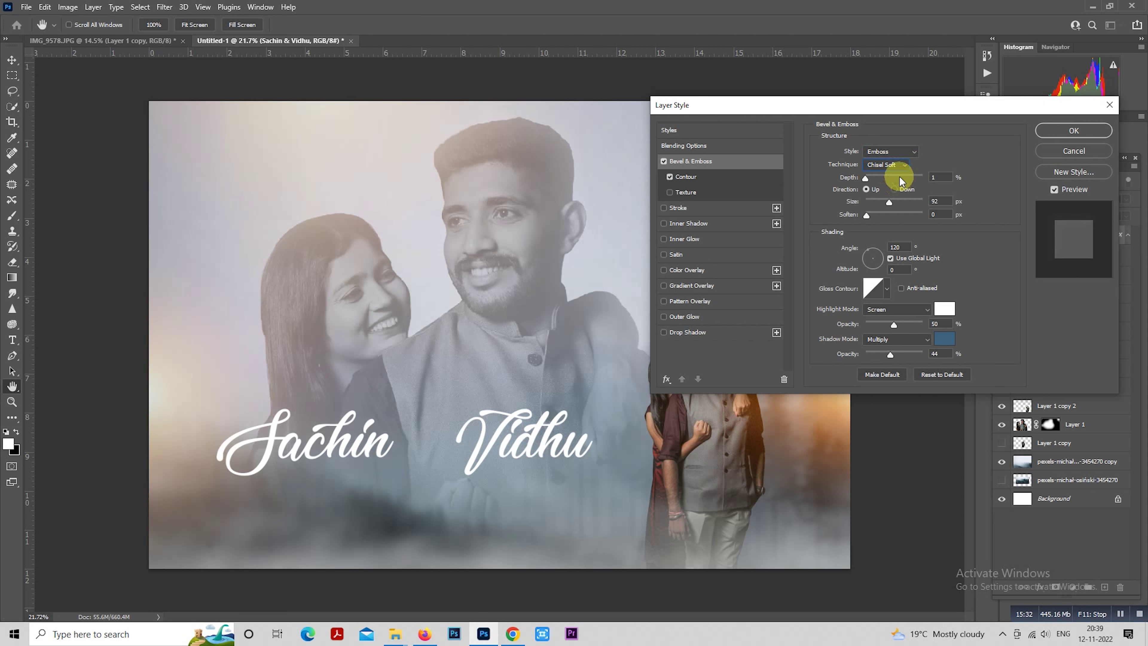
left_click(906, 165)
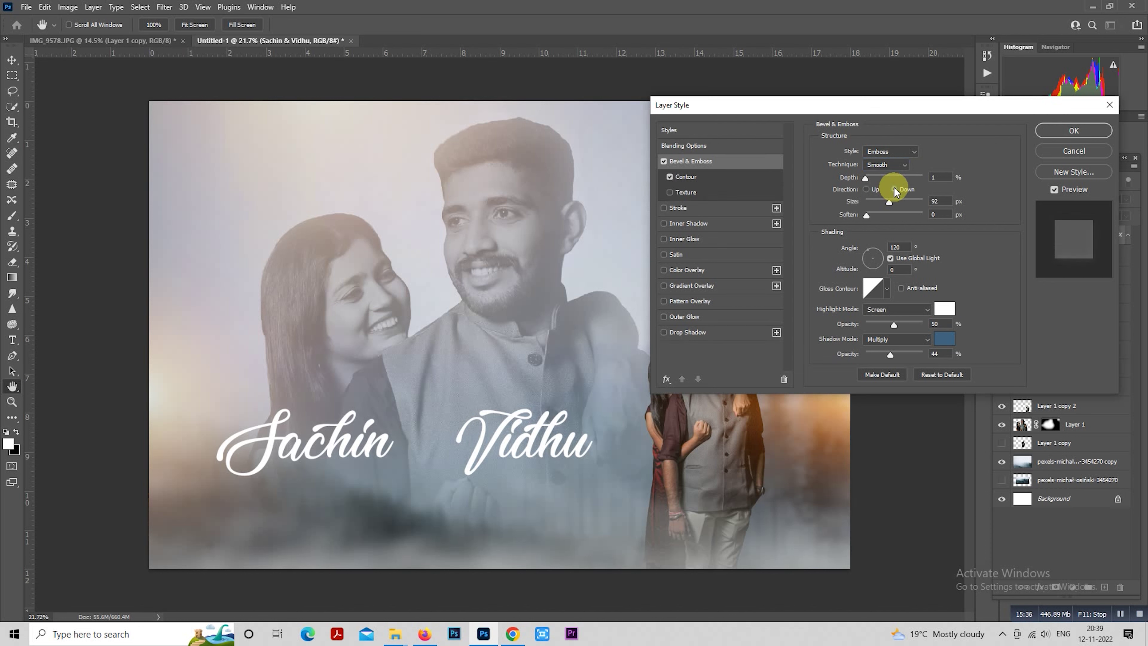
Set direction Up, depth 1%, size 98 px, shadow opacity 42%, altitude 50° with Global Light.
left_click(867, 189)
mouse_move(865, 177)
left_mouse_down()
mouse_move(883, 180)
mouse_move(866, 177)
left_mouse_up()
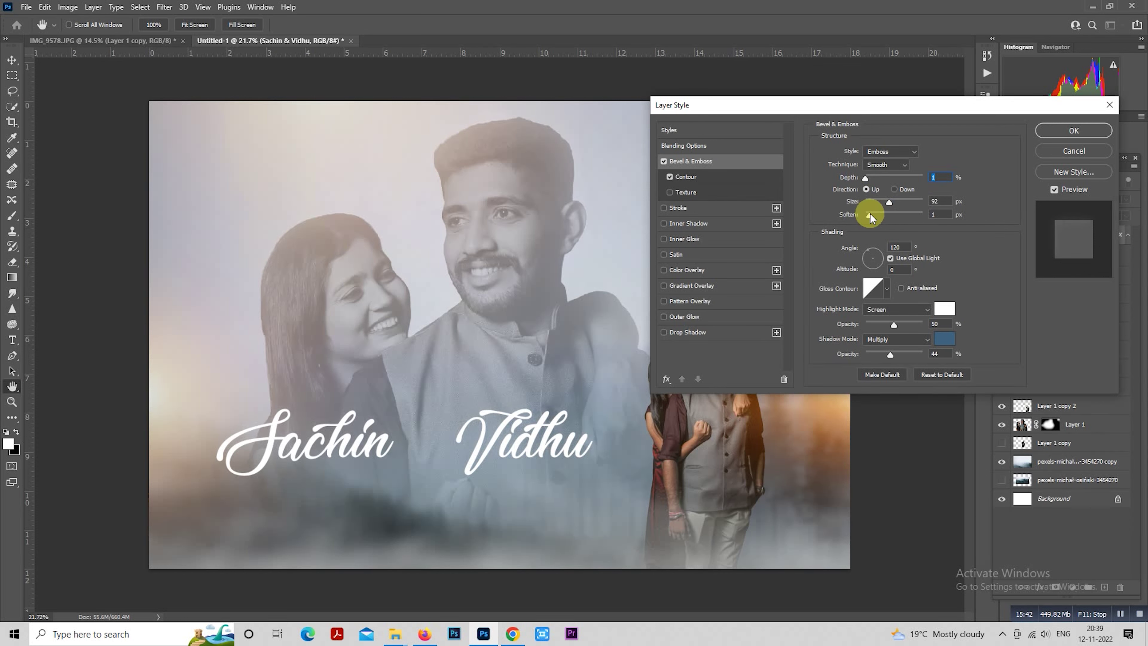
left_click_drag(893, 202, 895, 202)
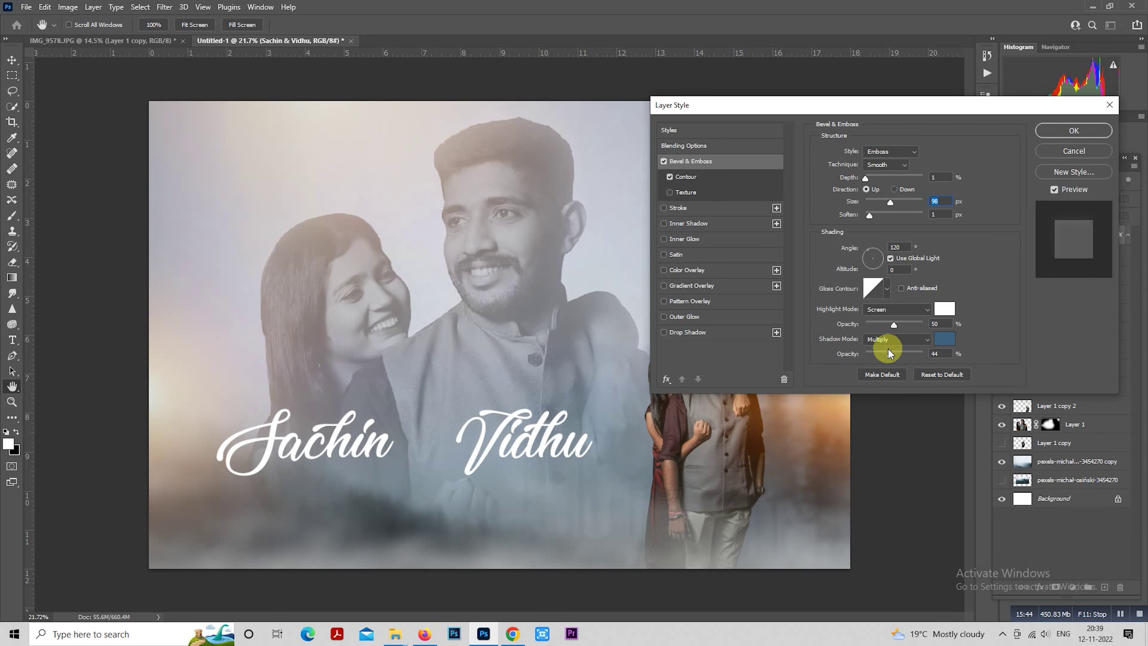
left_click_drag(890, 358, 889, 356)
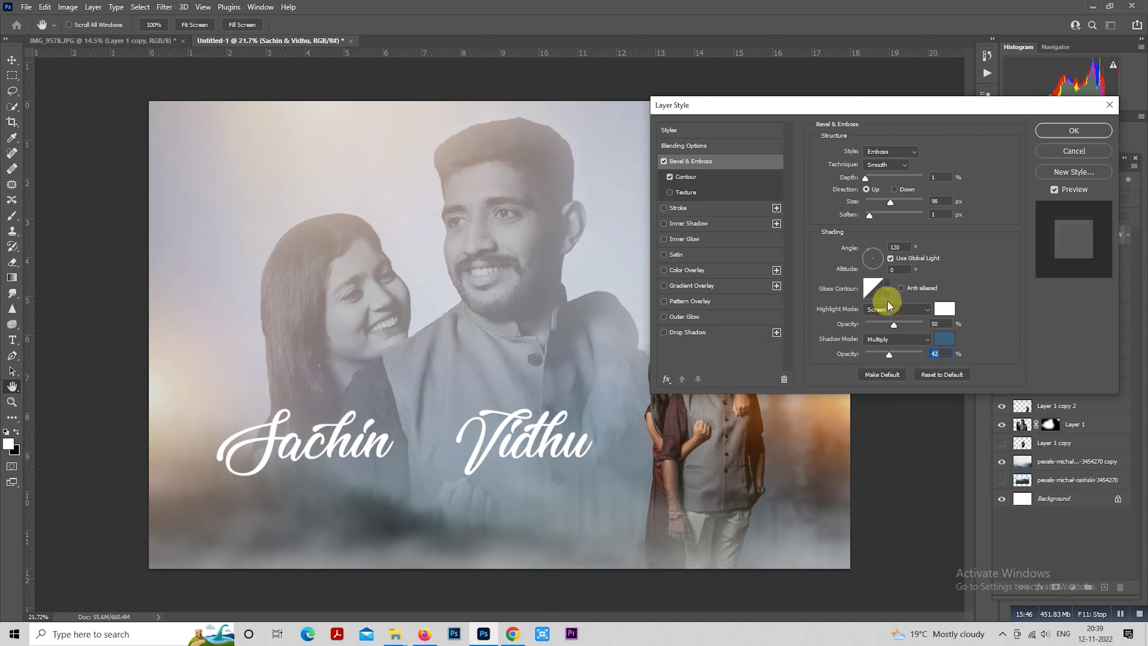
left_click(898, 269)
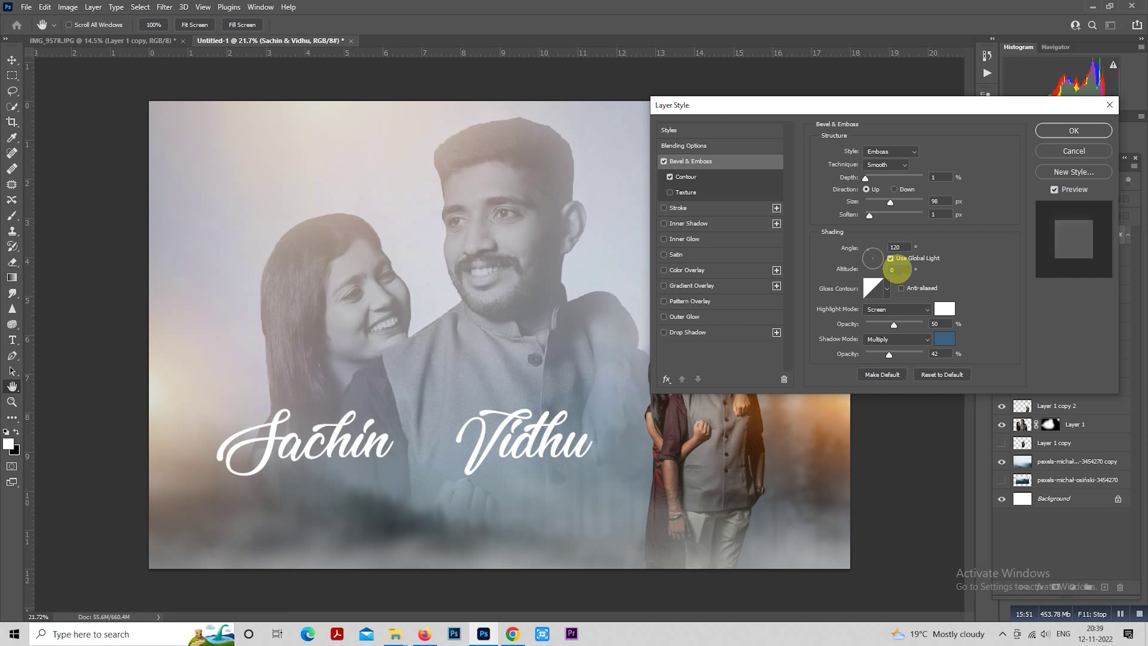
type("50")
key("Tab")
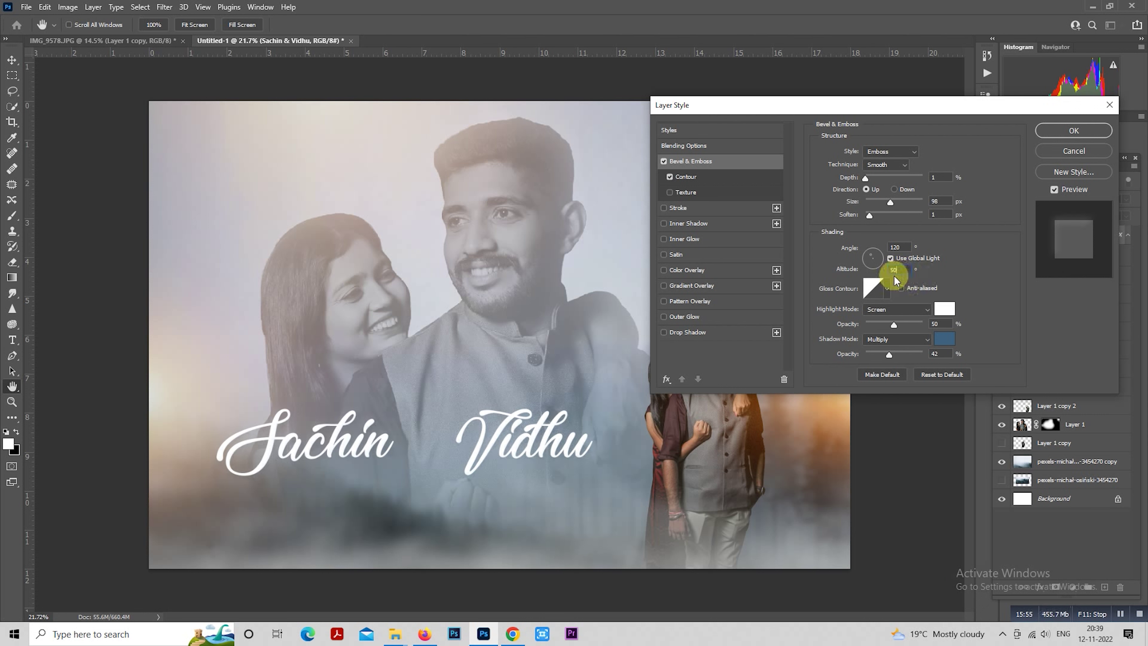
left_click(890, 259)
key("shift+Tab")
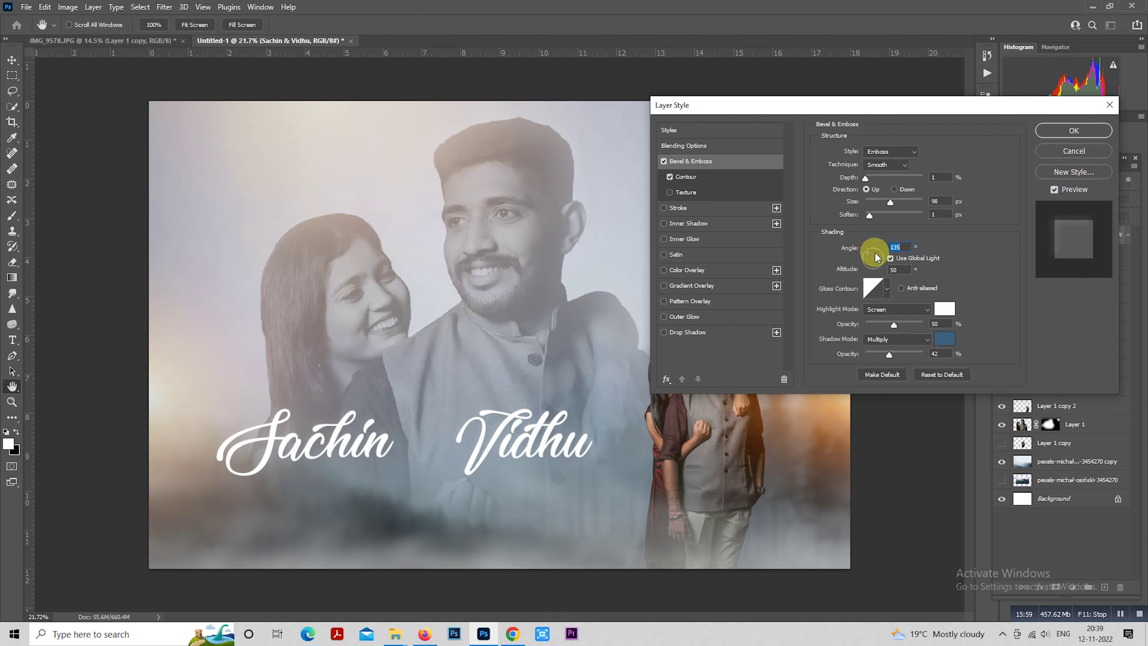
Compare gloss contour presets, settle on Linear, and turn off anti-aliasing.
left_click(887, 288)
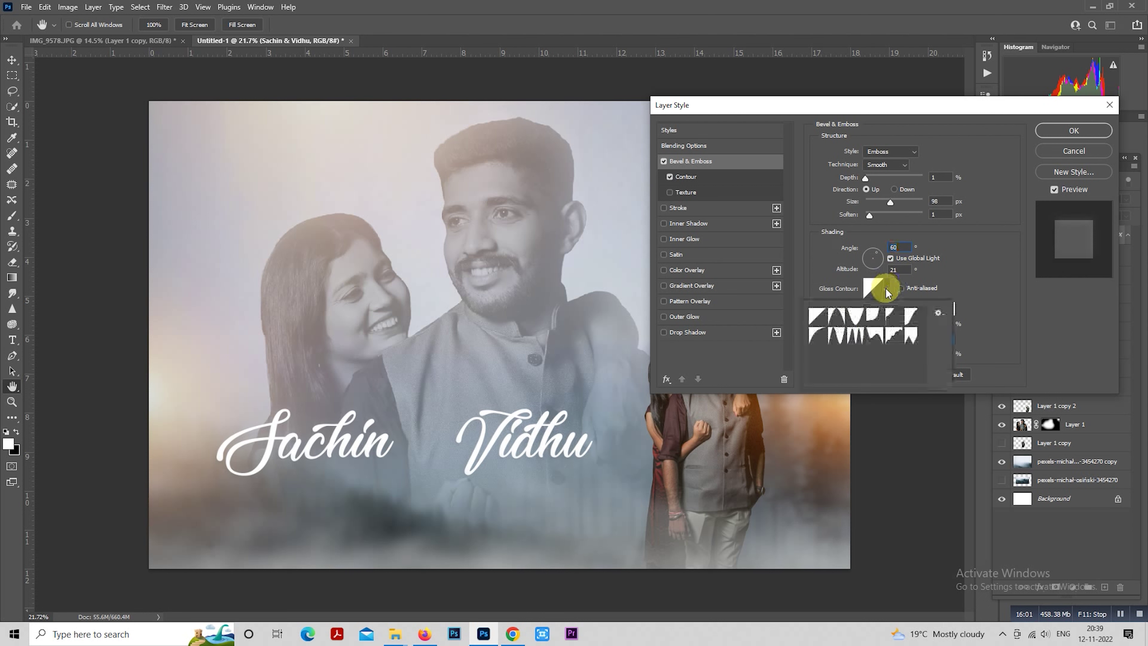
left_click(837, 316)
left_click(816, 315)
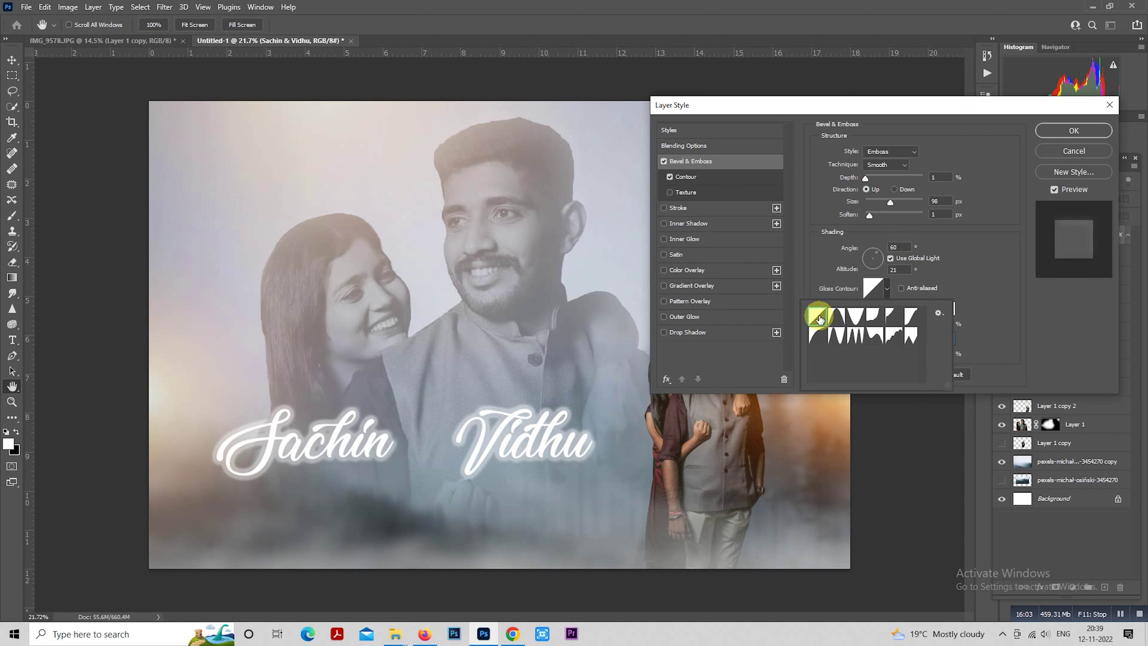
left_click(854, 315)
left_click(871, 316)
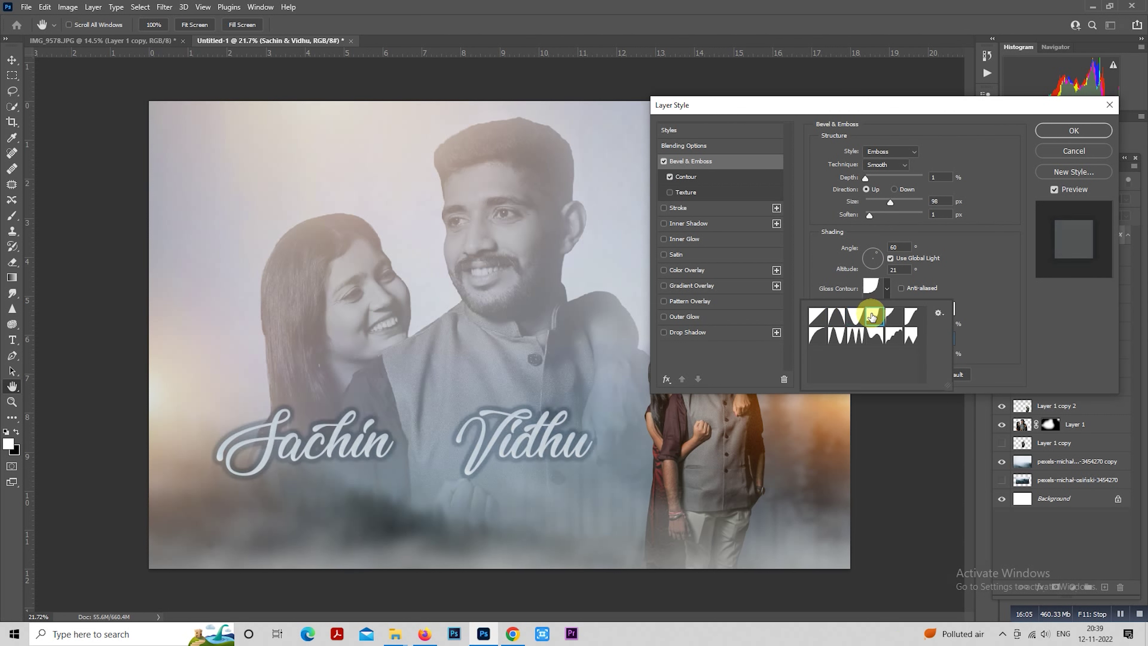
left_click(899, 317)
left_click(911, 315)
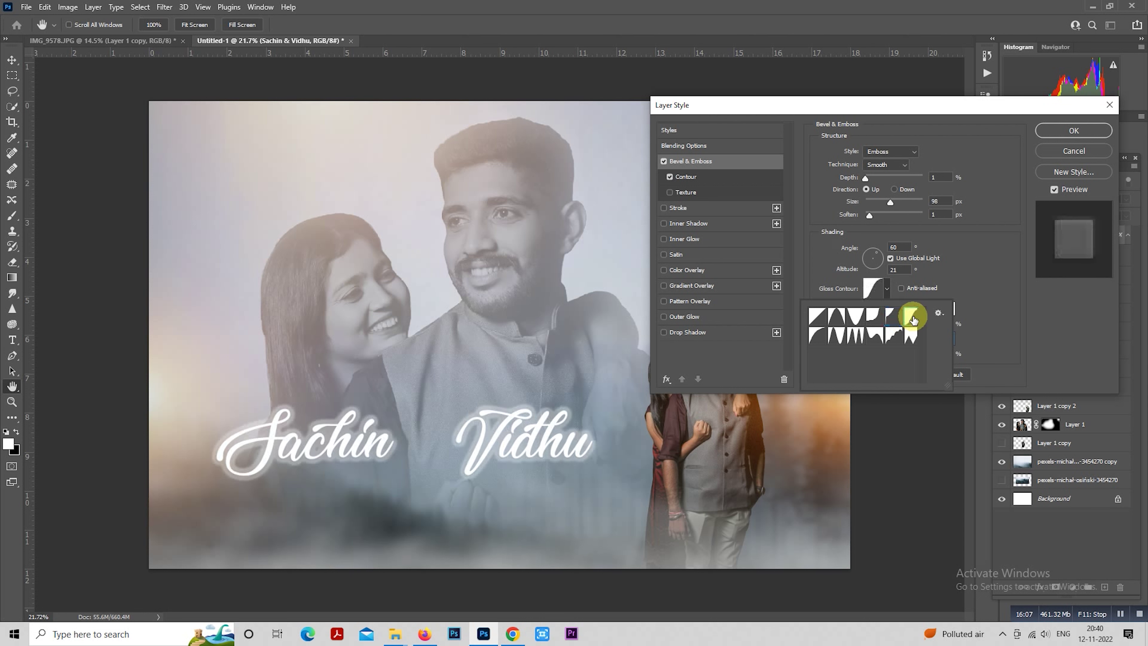
left_click(820, 340)
left_click(864, 335)
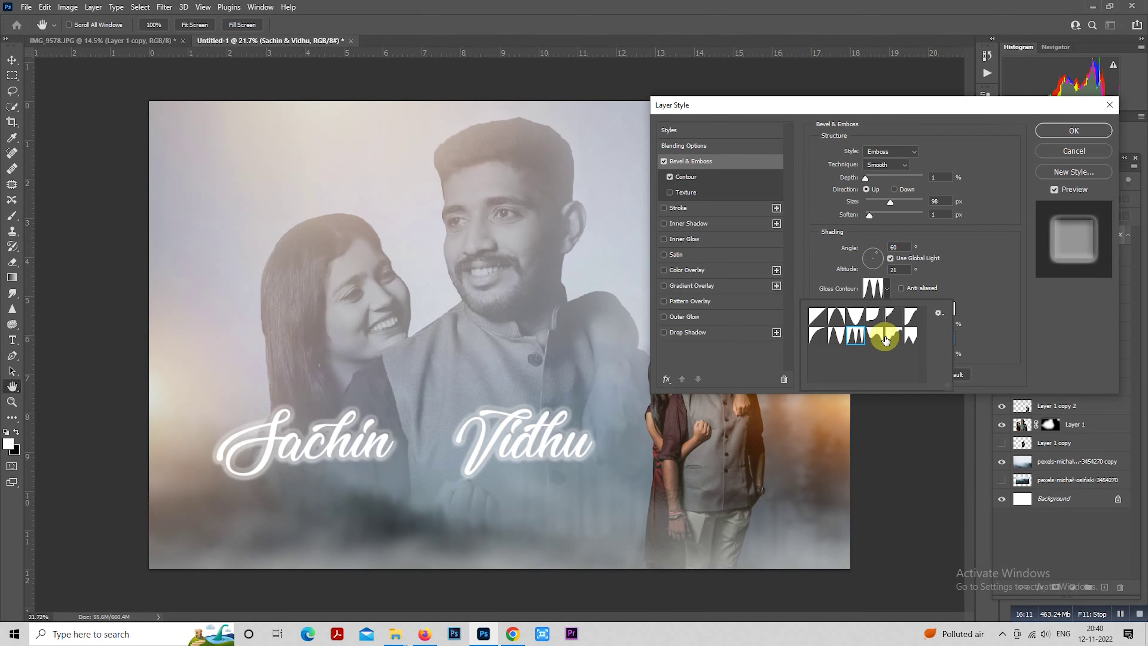
left_click(911, 335)
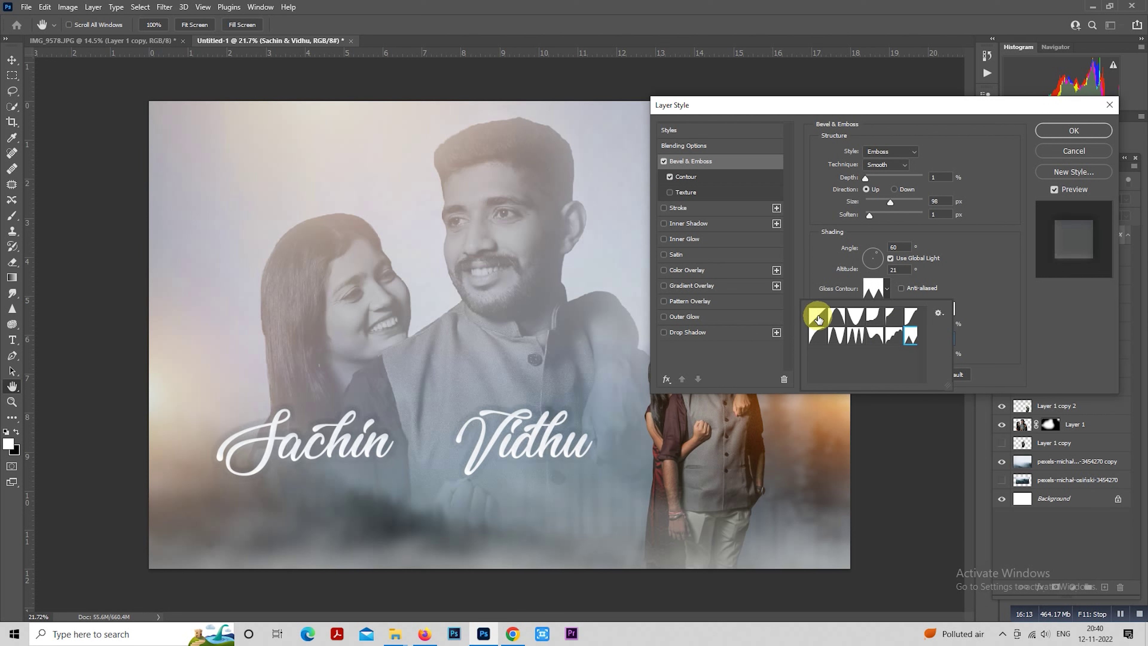
left_click(818, 319)
left_click(974, 270)
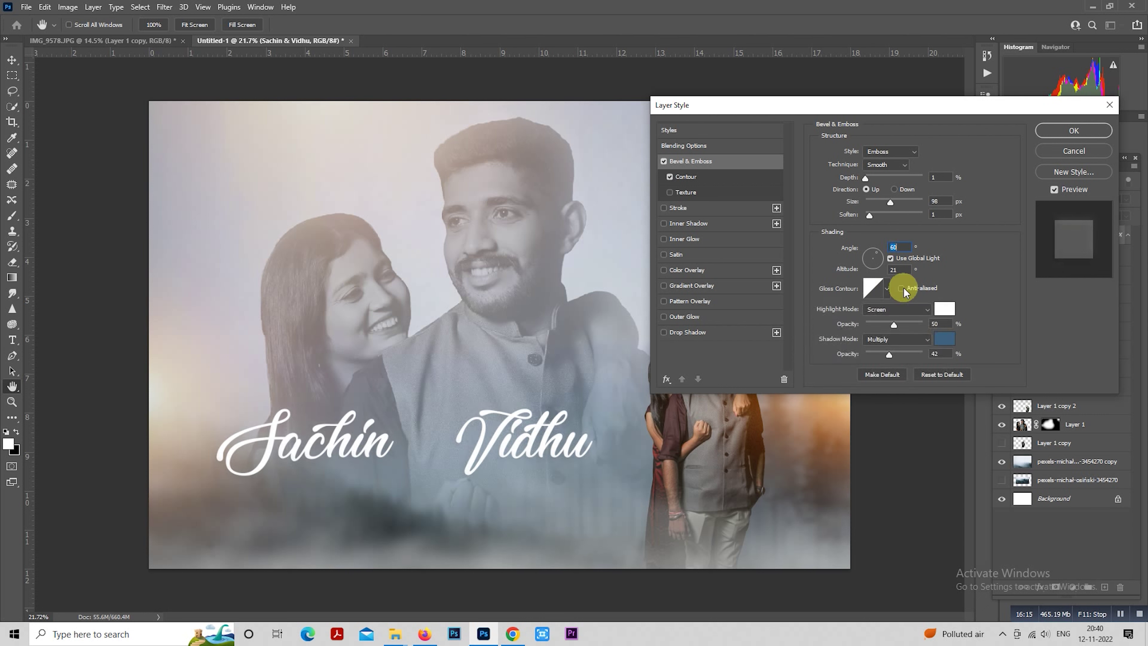
left_click(901, 289)
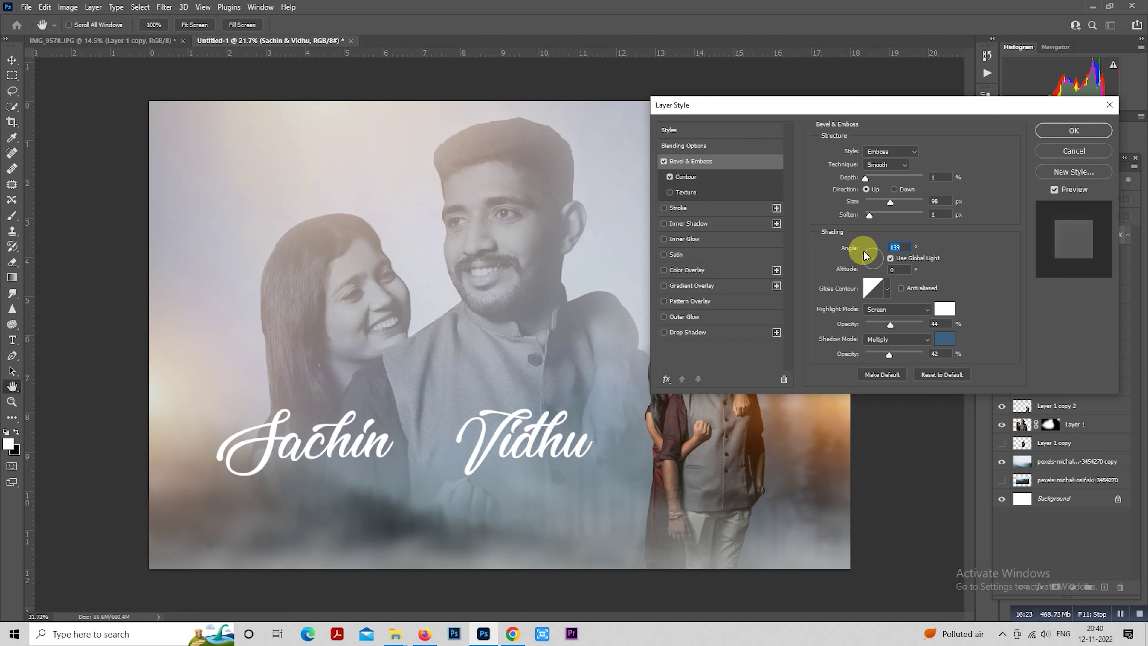
Raise shadow opacity to 63%, increase the emboss size to about 87 px, and apply the style.
left_click_drag(899, 357, 901, 355)
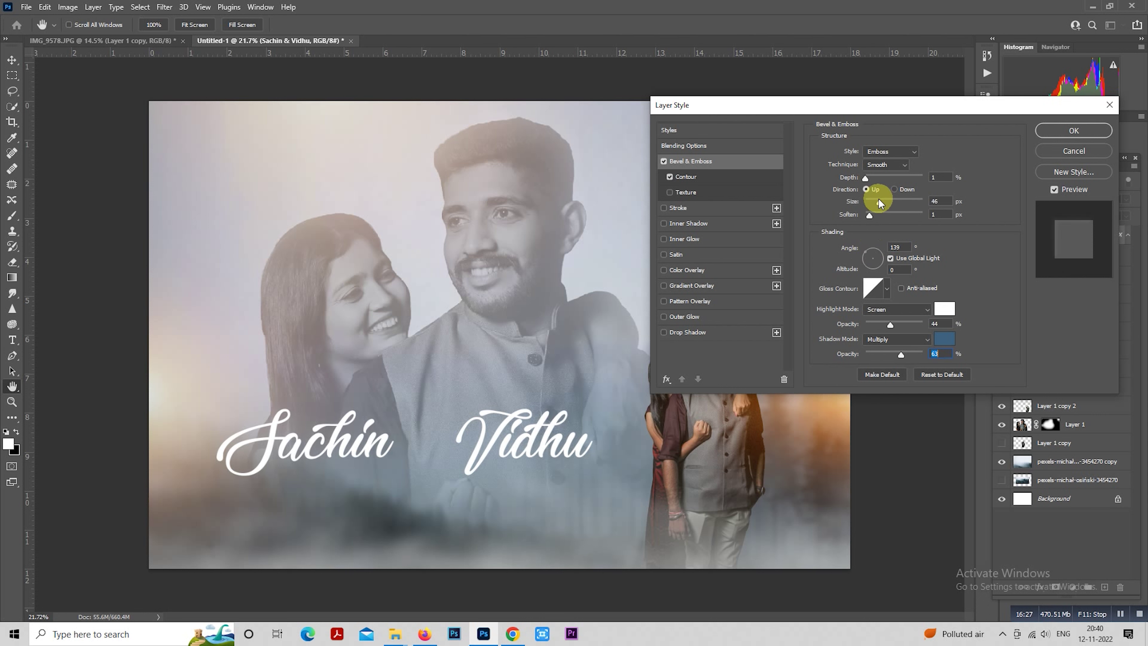
left_click(670, 177)
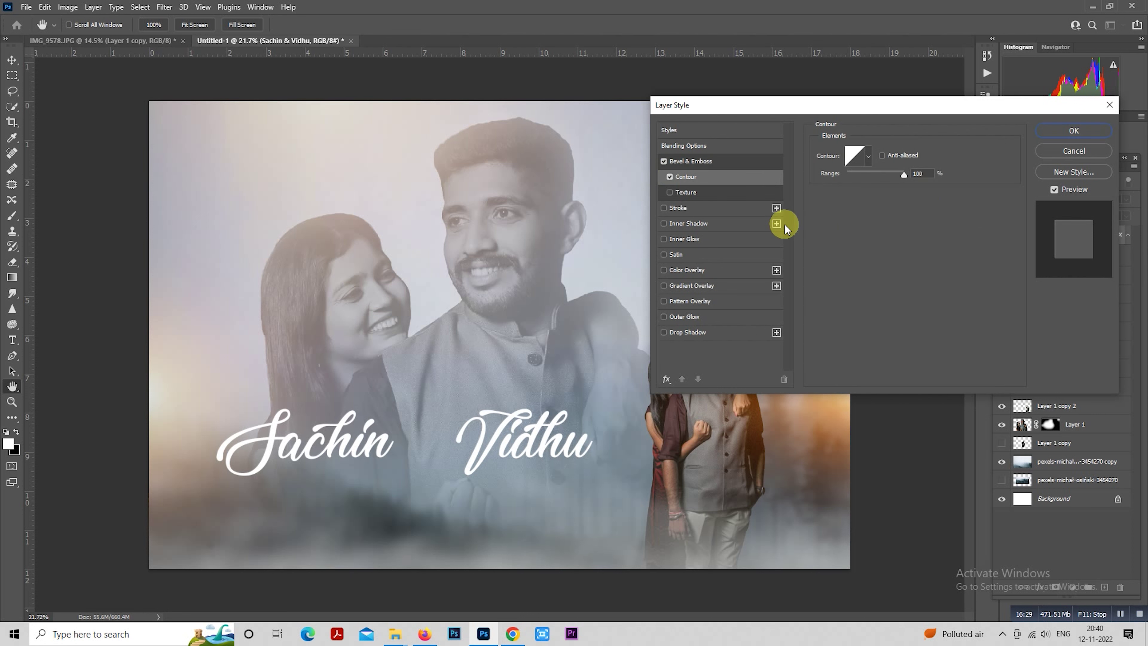
left_click(693, 162)
left_click_drag(871, 202, 918, 203)
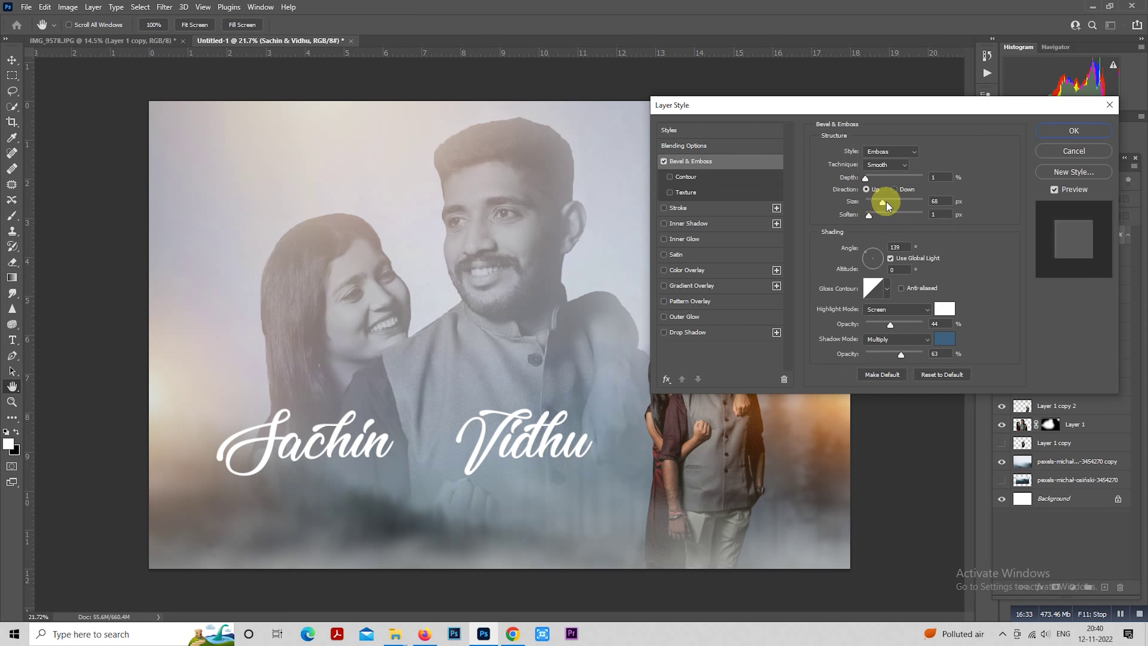
left_click(1074, 130)
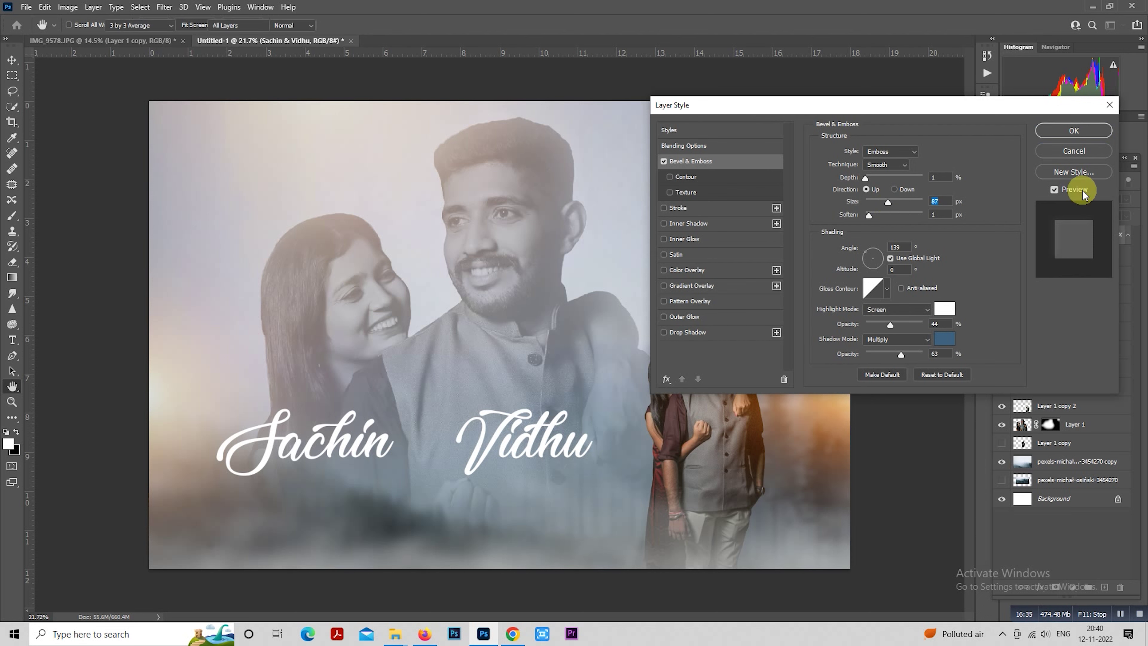
Reopen the title's Bevel & Emboss and set a dark blue 37577b shadow at 88% opacity.
right_click(1048, 240)
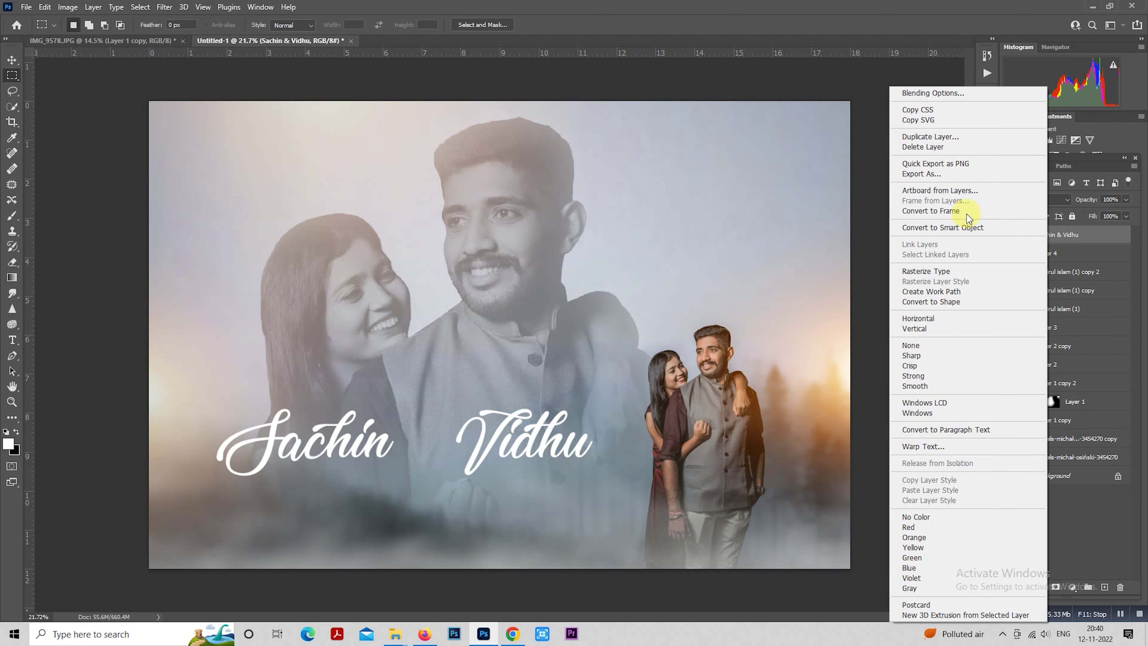
left_click(947, 93)
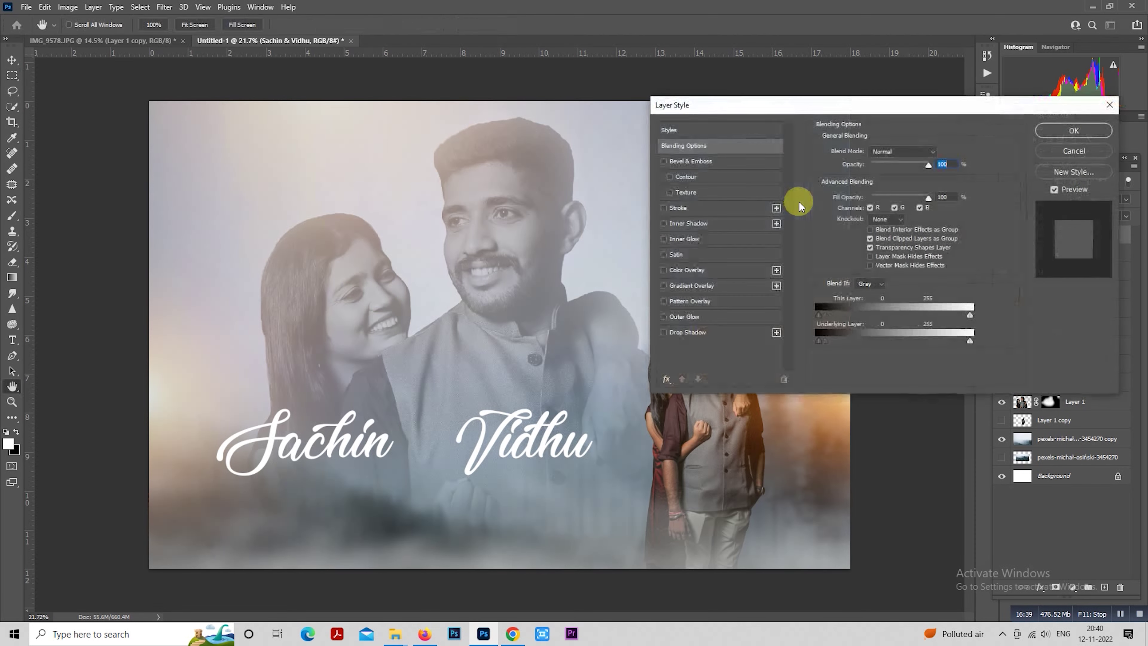
left_click(718, 163)
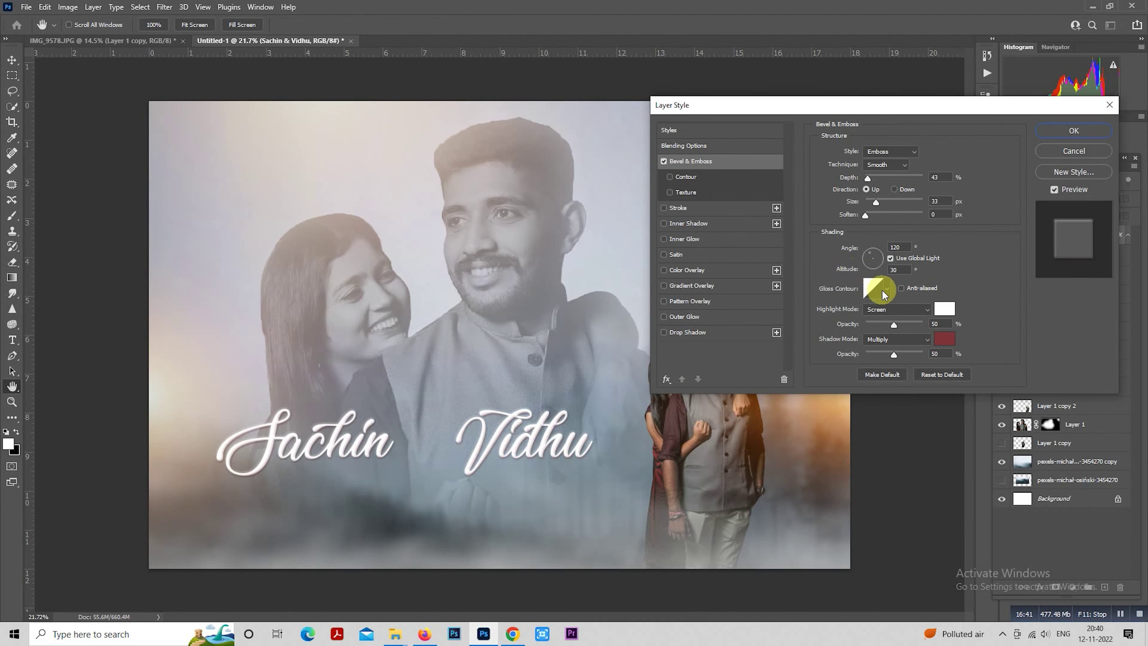
left_click(944, 338)
left_click(592, 369)
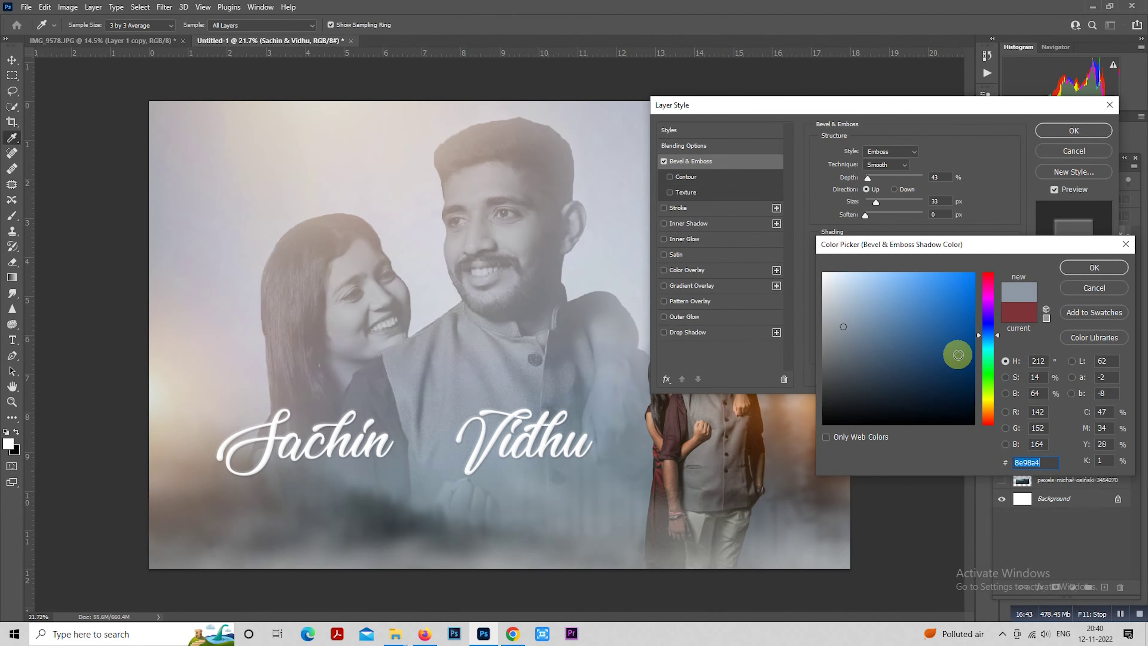
left_click(907, 351)
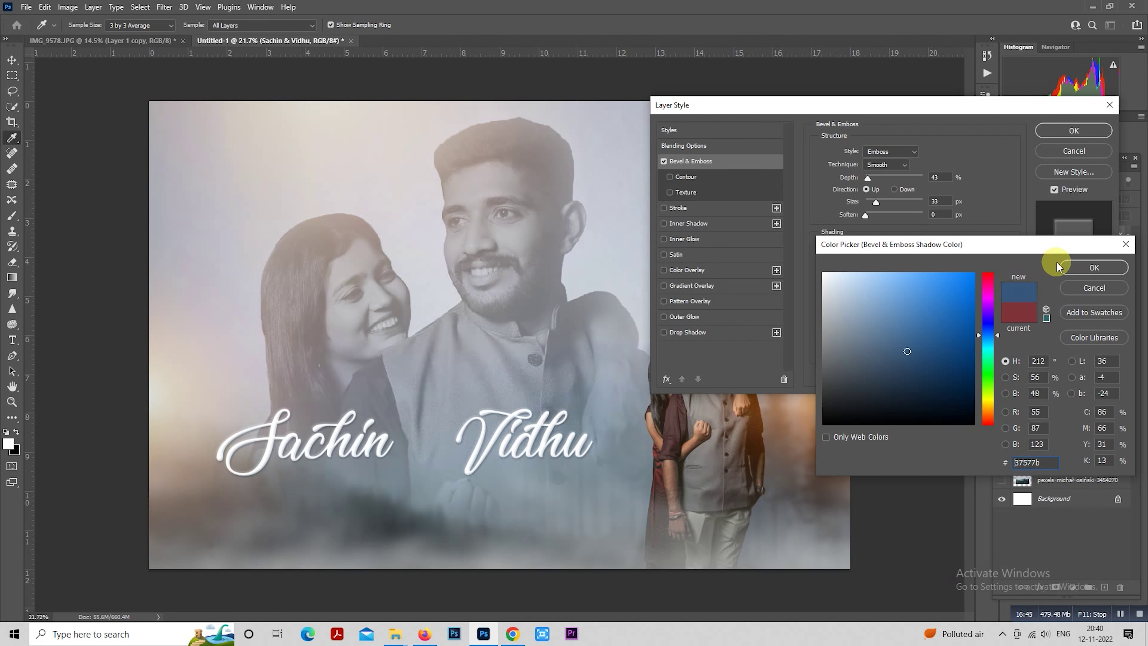
left_click(1094, 268)
left_click_drag(894, 355, 915, 354)
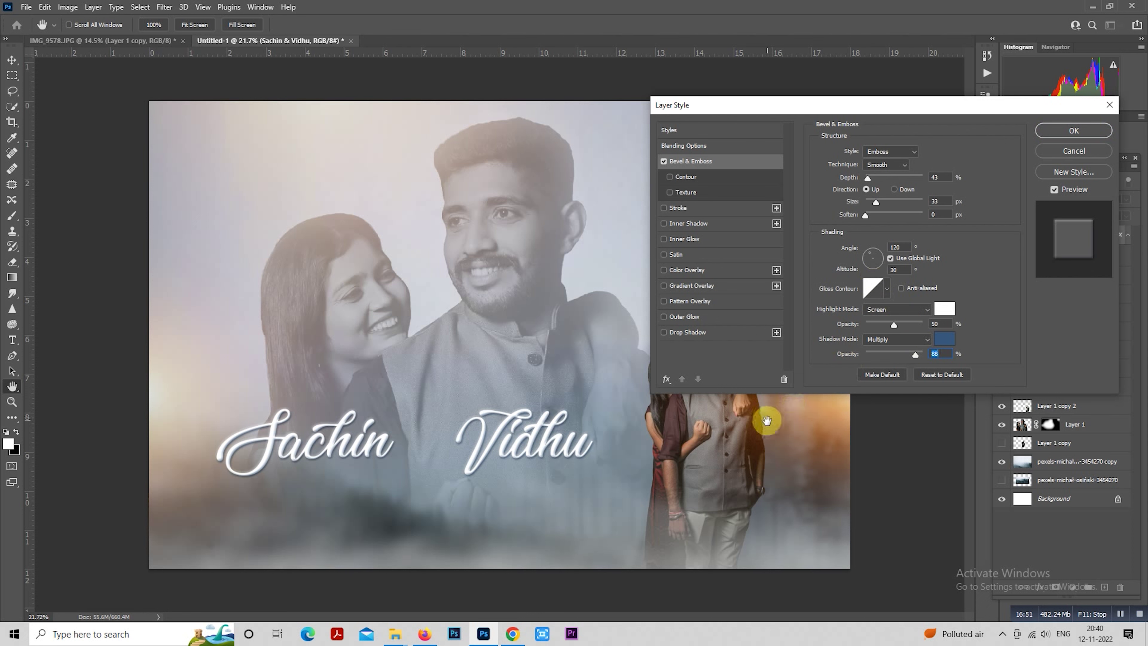
Trial a white Color Overlay, then discard it and apply the style with only Bevel & Emboss.
left_click(698, 270)
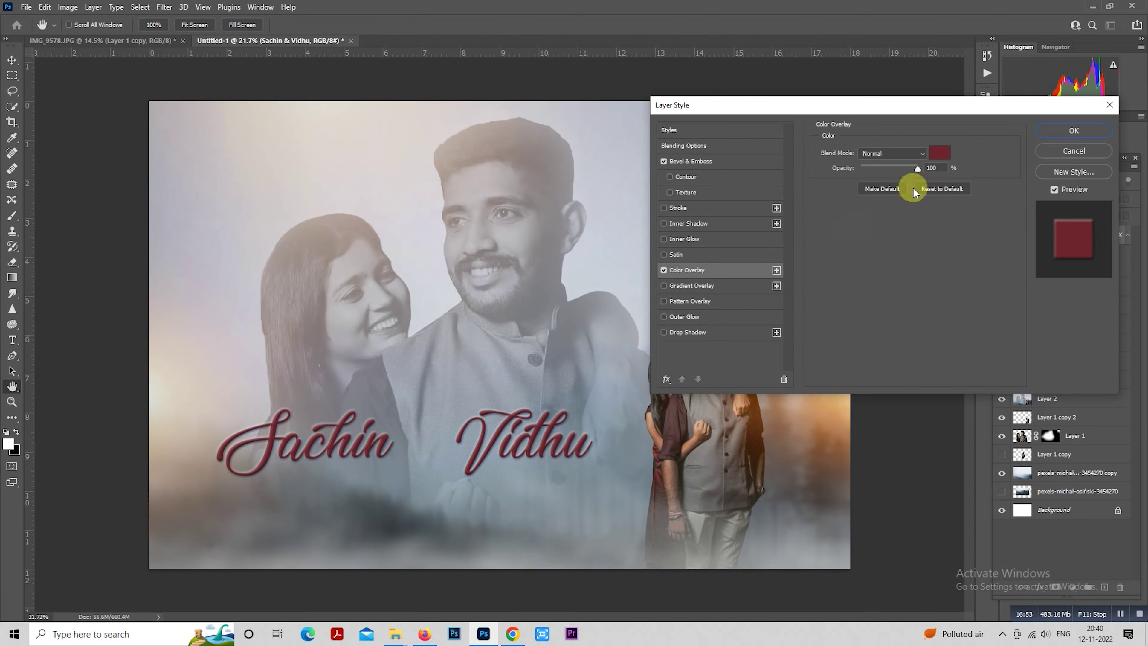
left_click(940, 153)
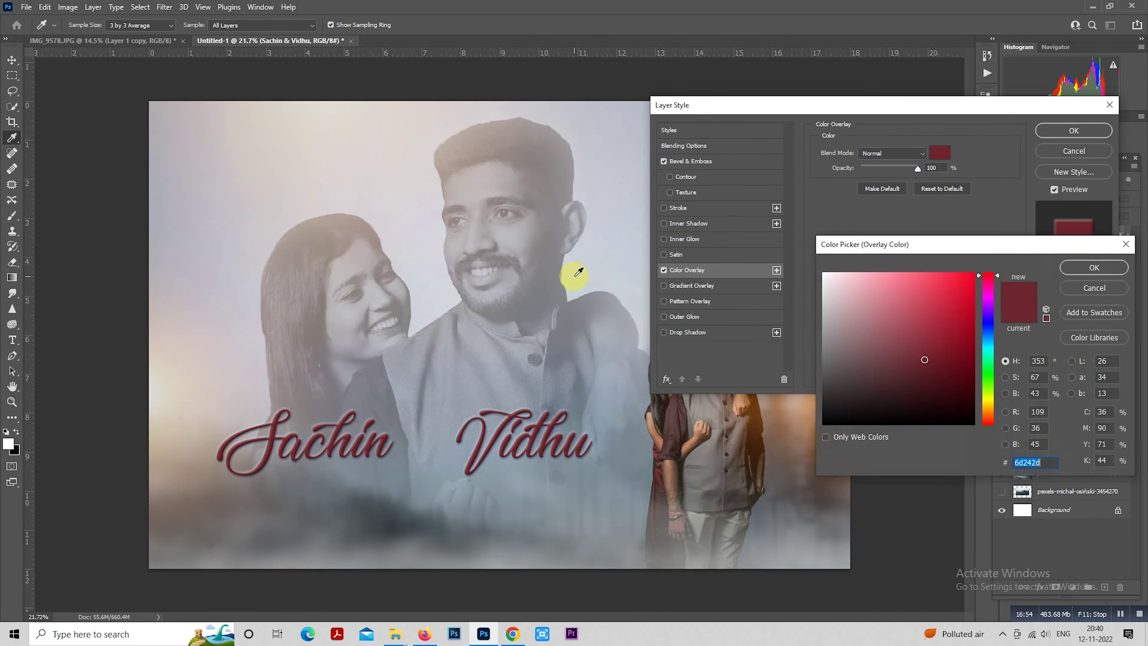
left_click(587, 259)
left_click_drag(876, 310, 792, 256)
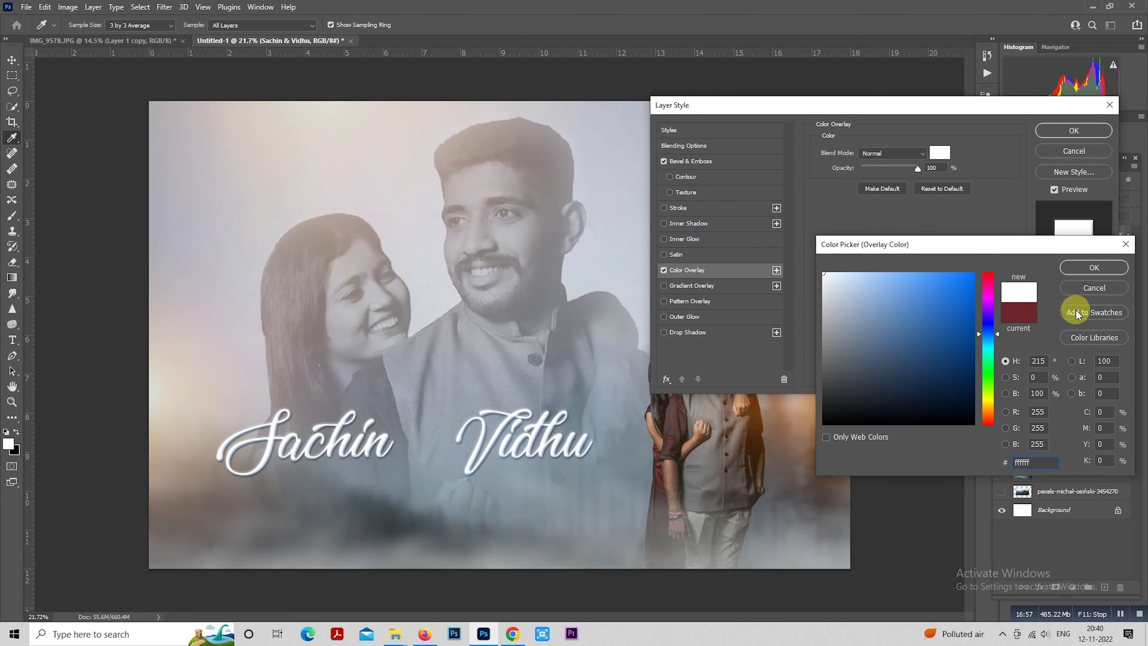
left_click(1089, 288)
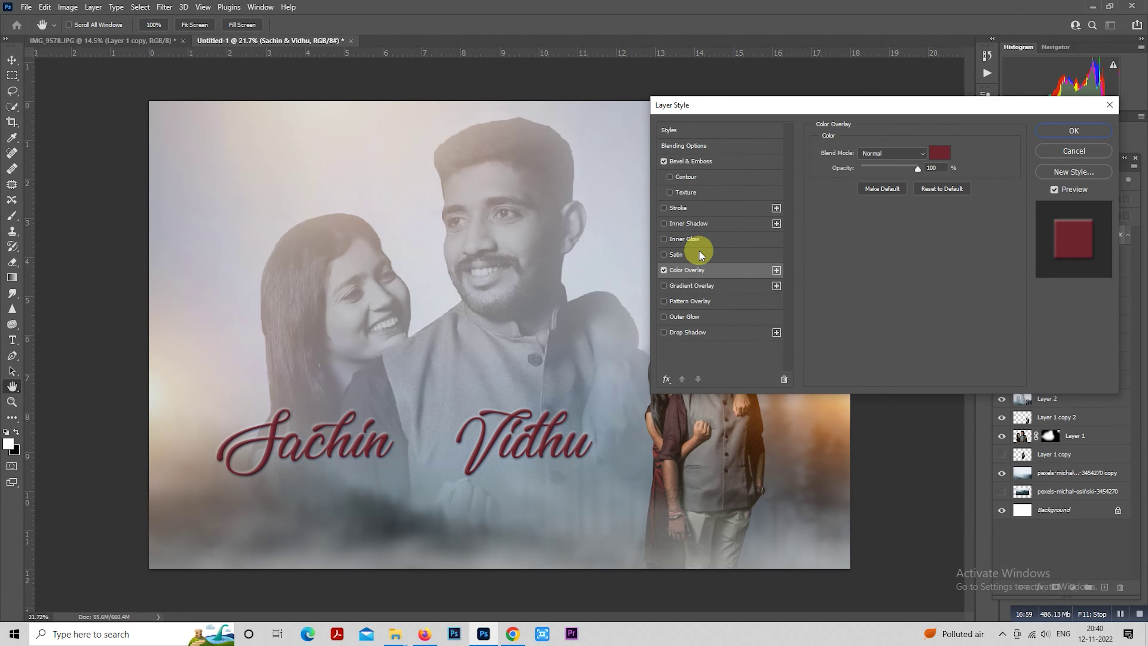
left_click(663, 270)
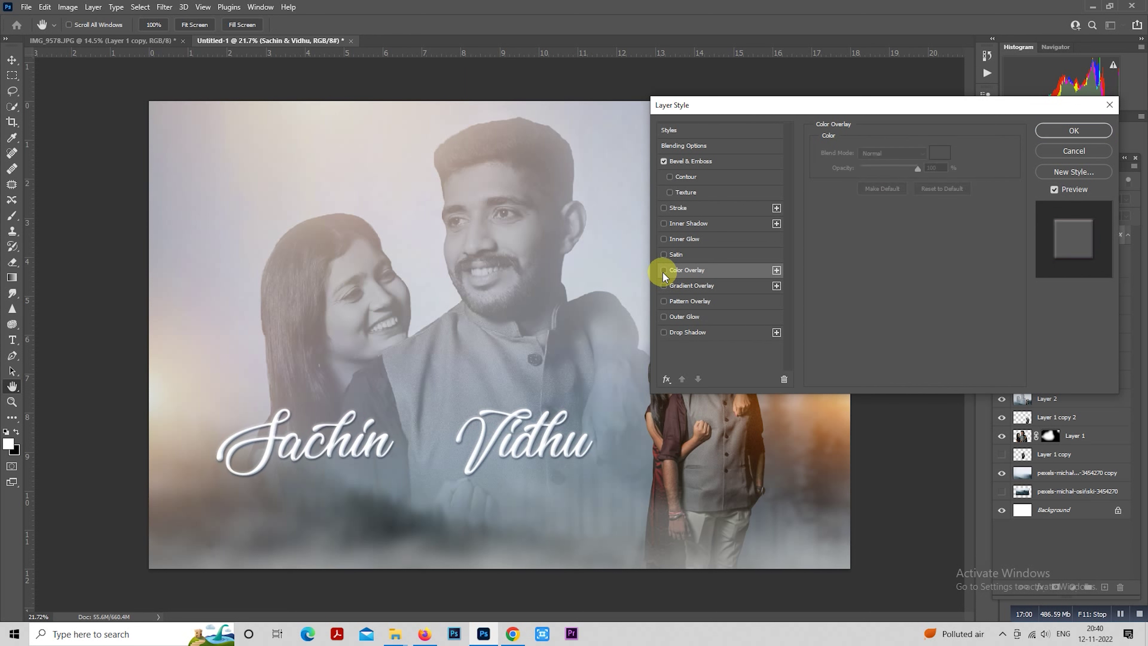
left_click(1074, 130)
scroll(397, 460, "up", 1)
Add an empty new layer and replace the title's ampersand with a plus sign.
scroll(668, 397, "down", 1)
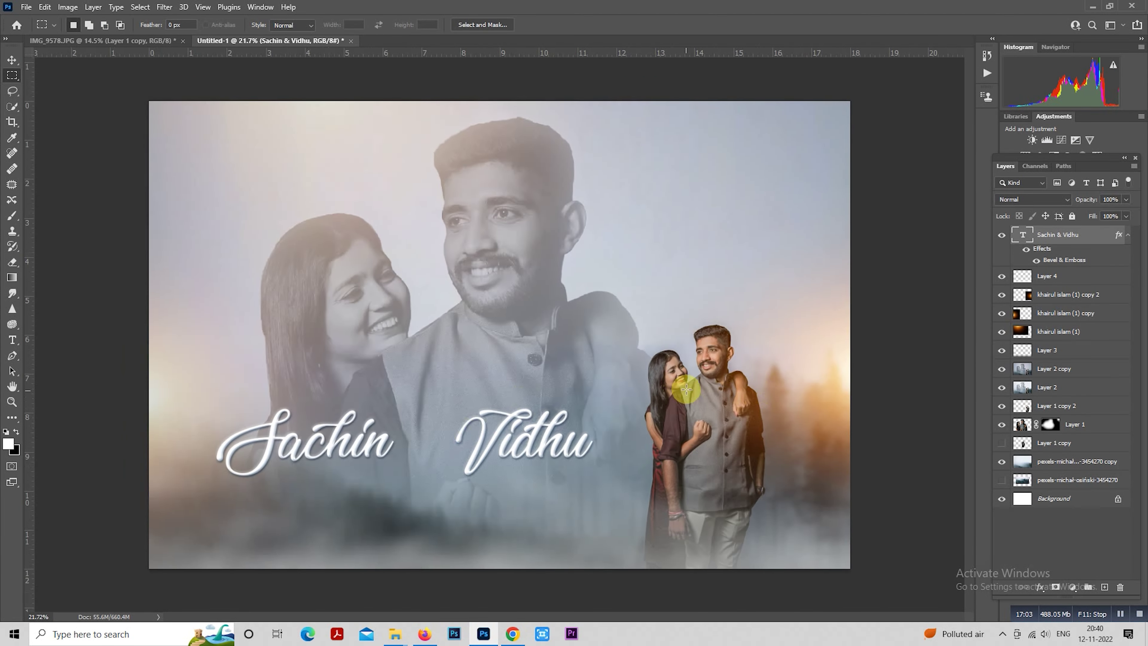
left_click(1104, 588)
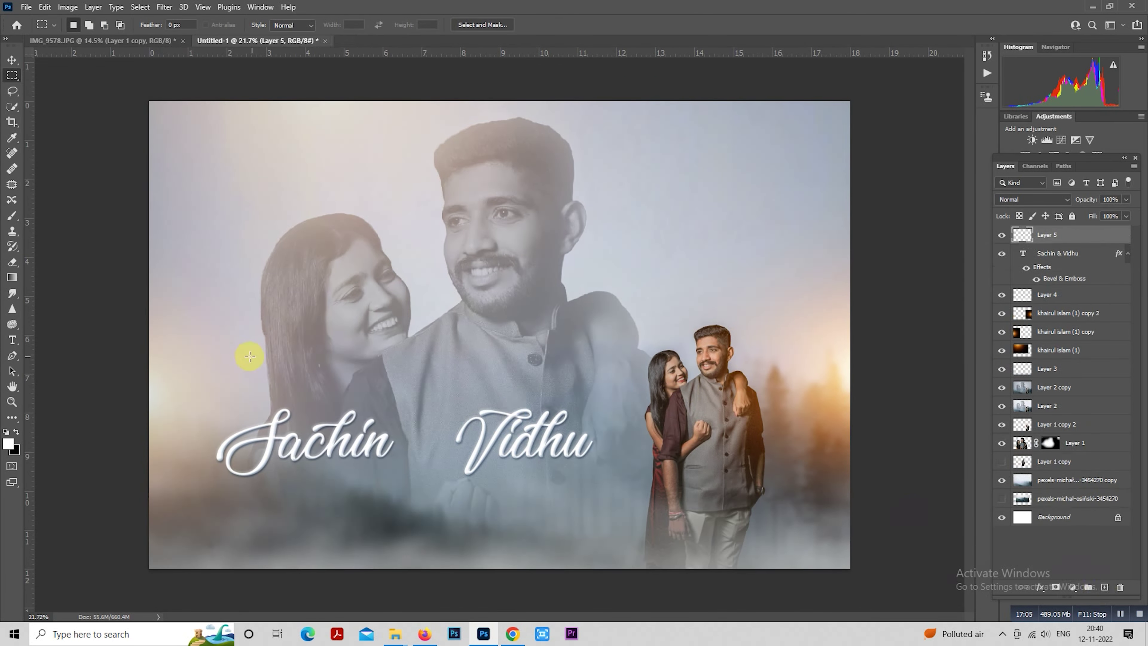
left_click(13, 340)
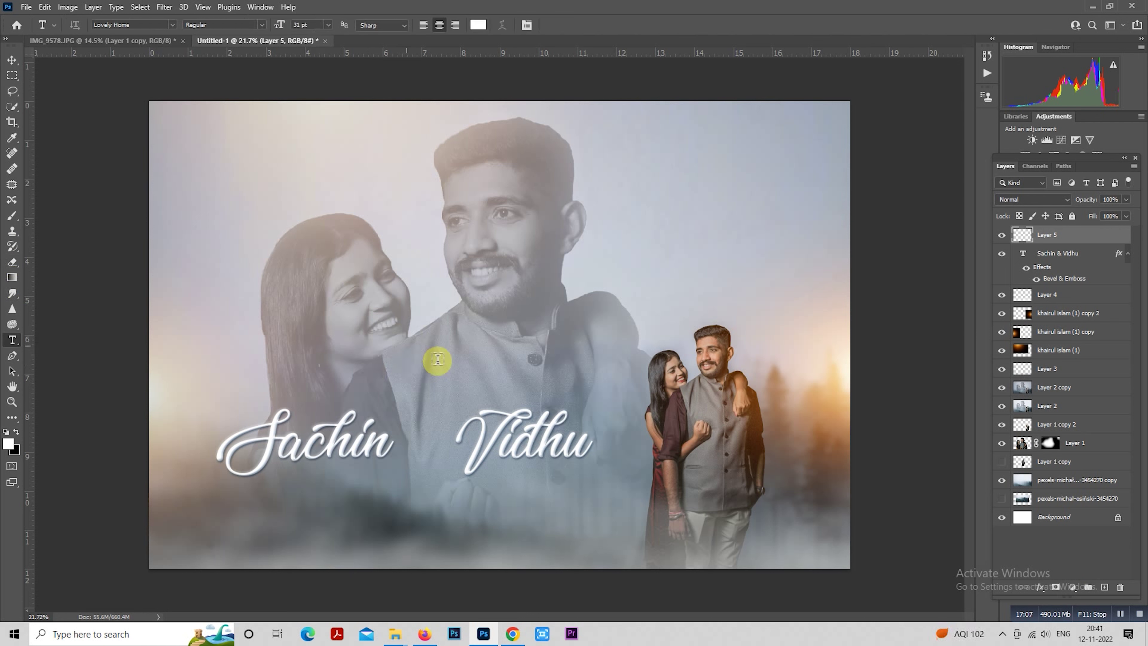
left_click(1024, 256)
double_click(1024, 256)
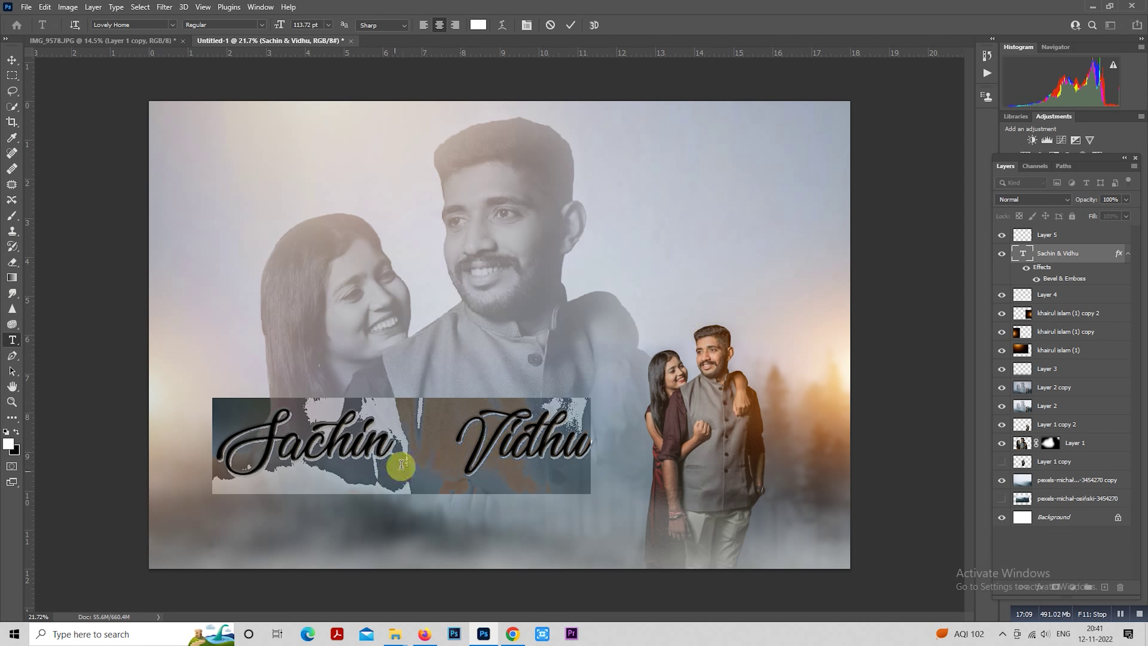
left_click(427, 443)
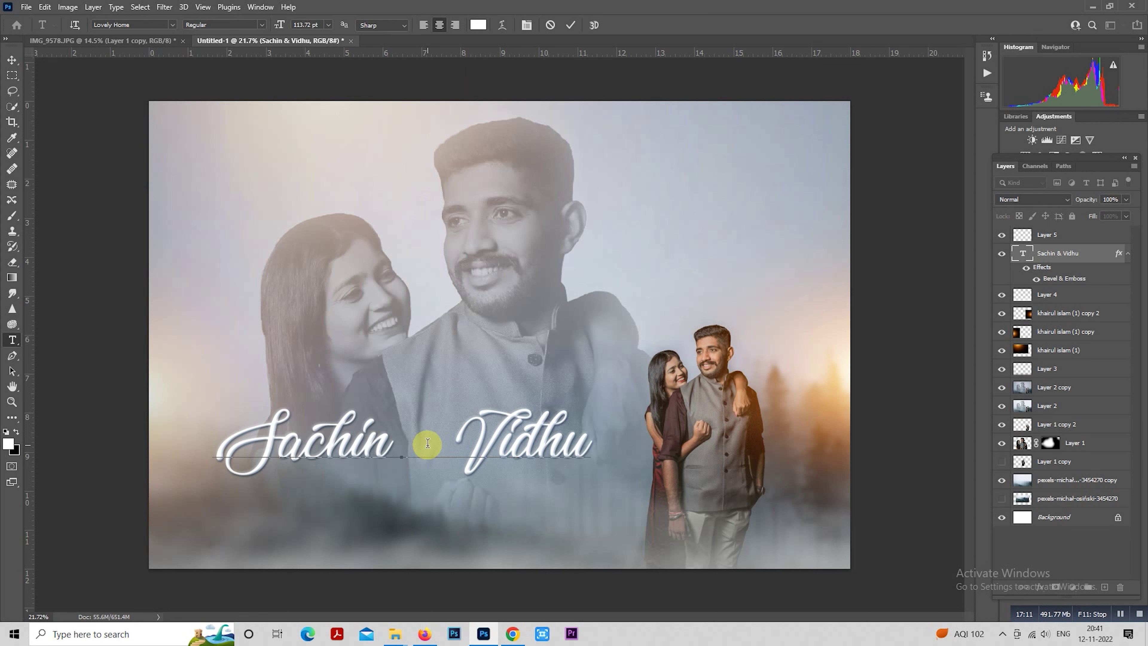
type("&")
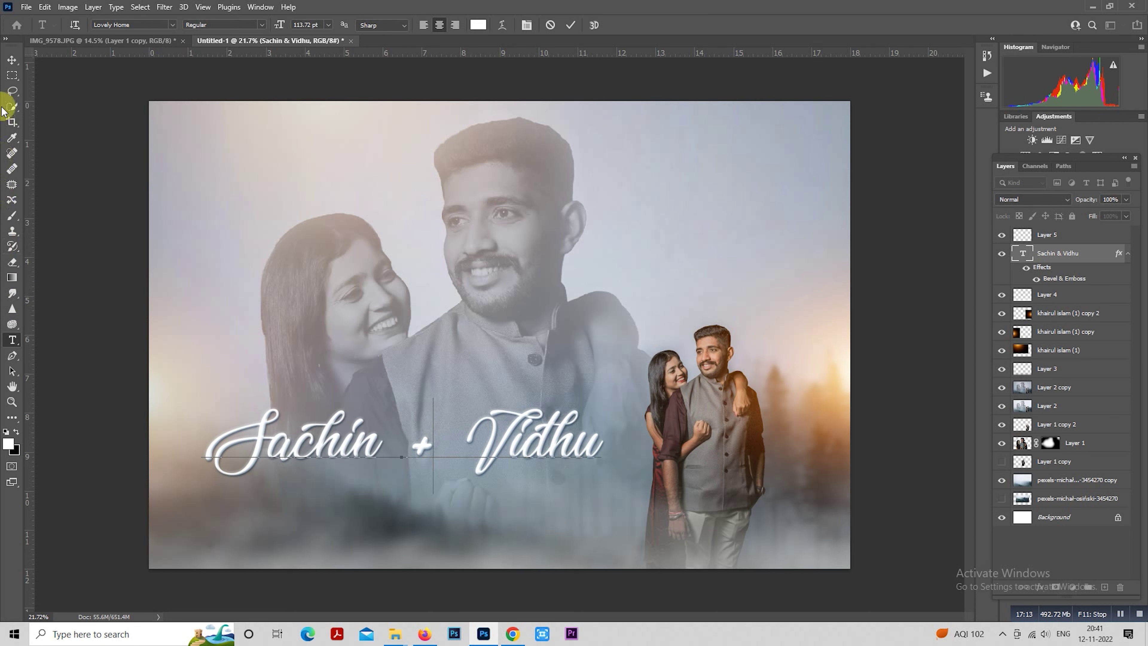
left_click(12, 75)
scroll(510, 404, "down", 1)
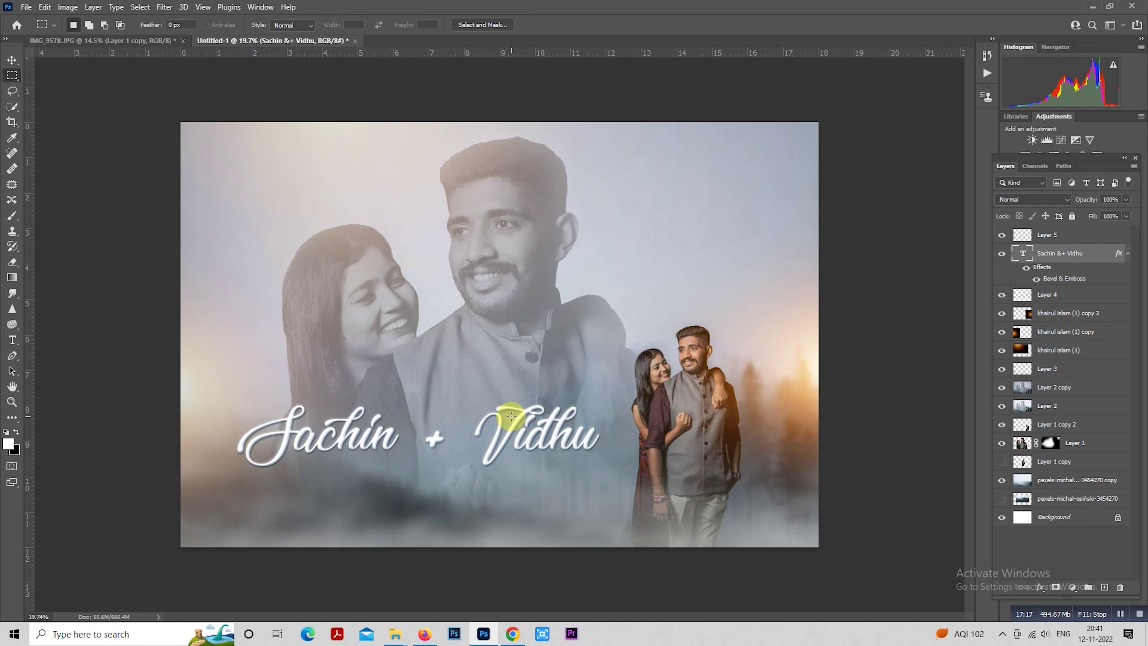
scroll(507, 414, "up", 1)
left_click(1046, 235)
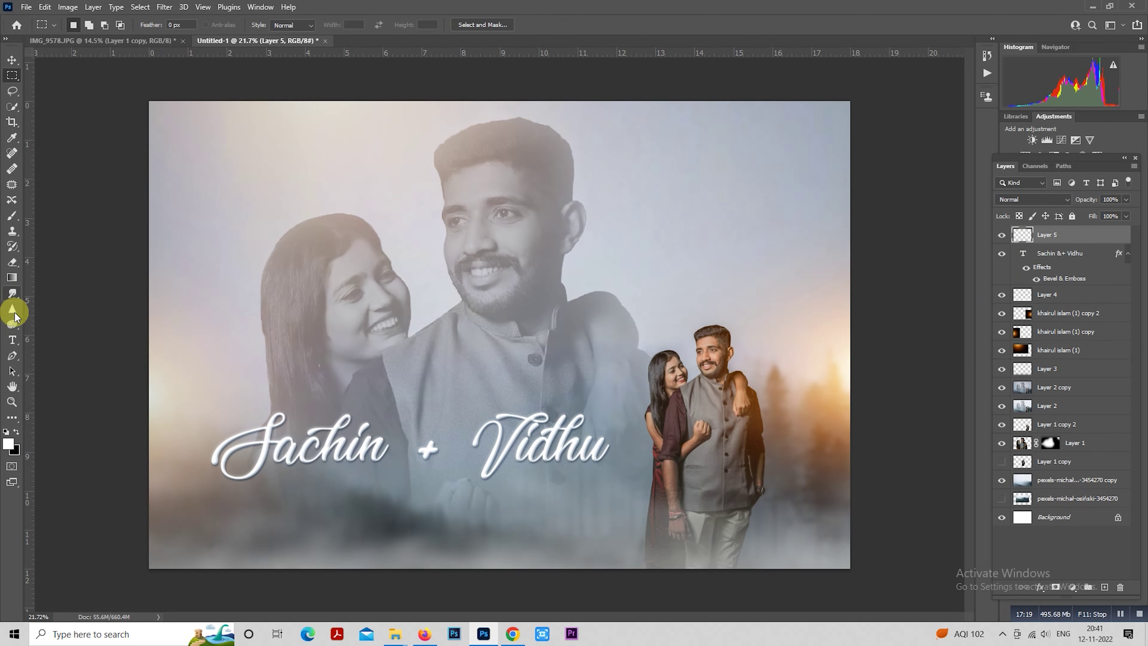
Add a '16 December' text line in the Segoe UI Emoji font.
left_click(12, 339)
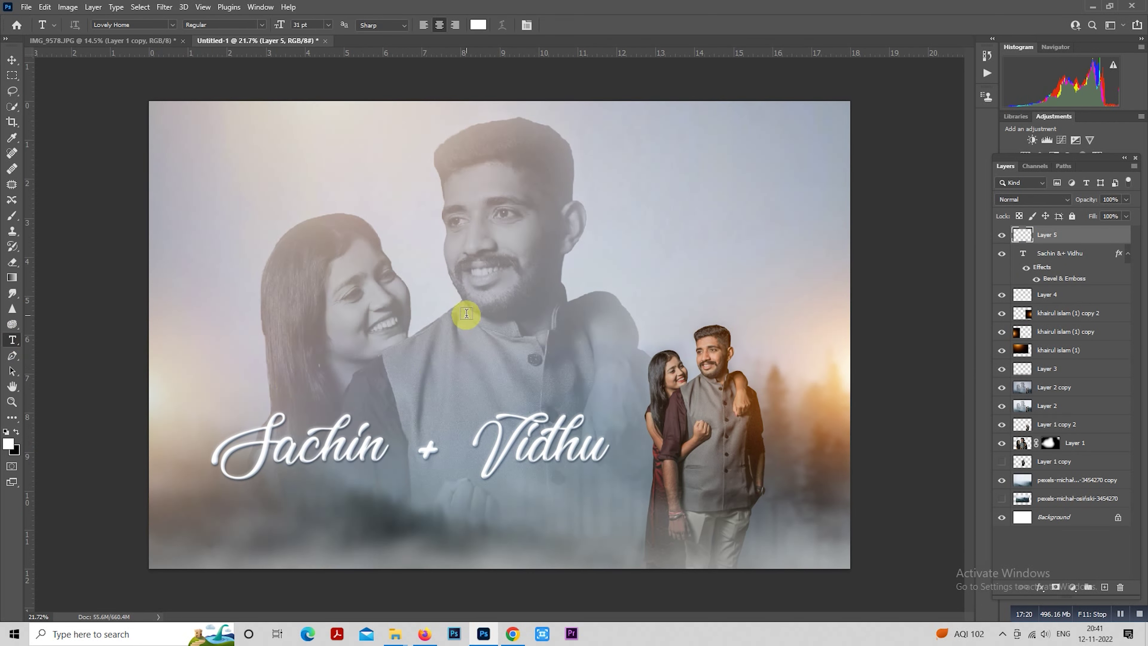
left_click(472, 328)
type("16 December")
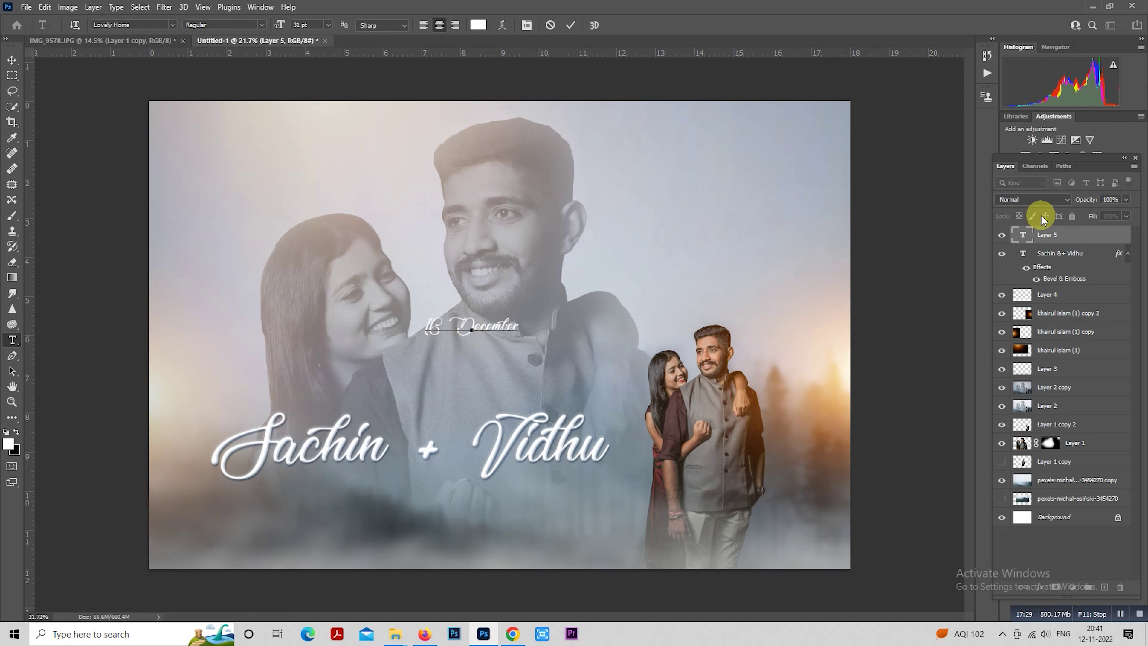
double_click(1023, 235)
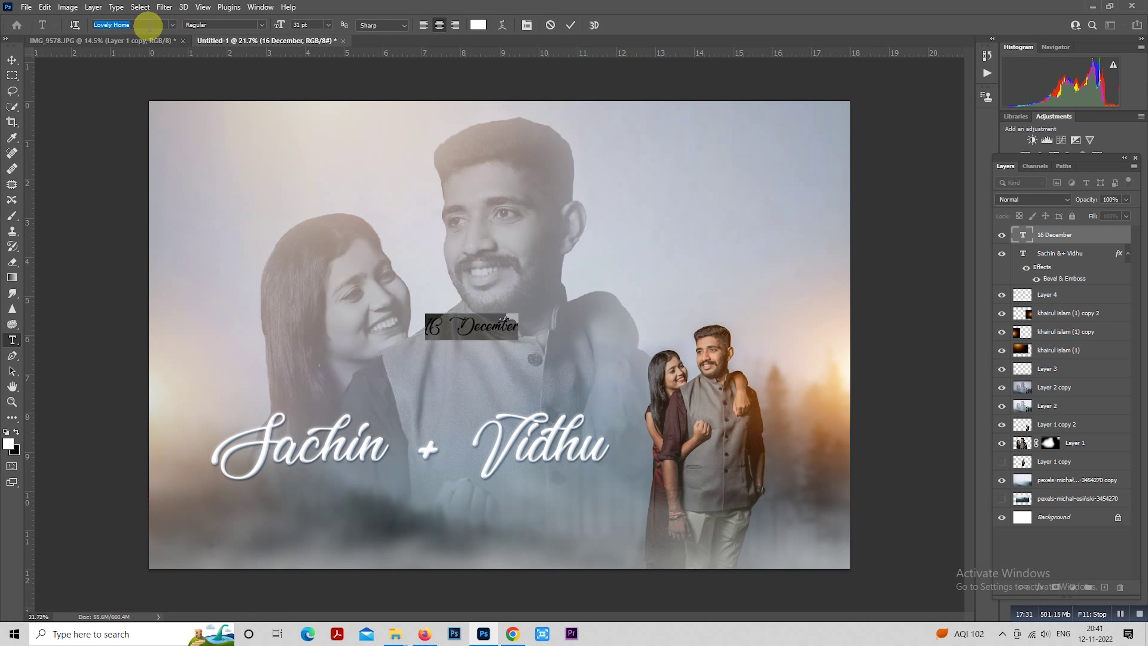
key("Down")
key("Down")
key("Down")
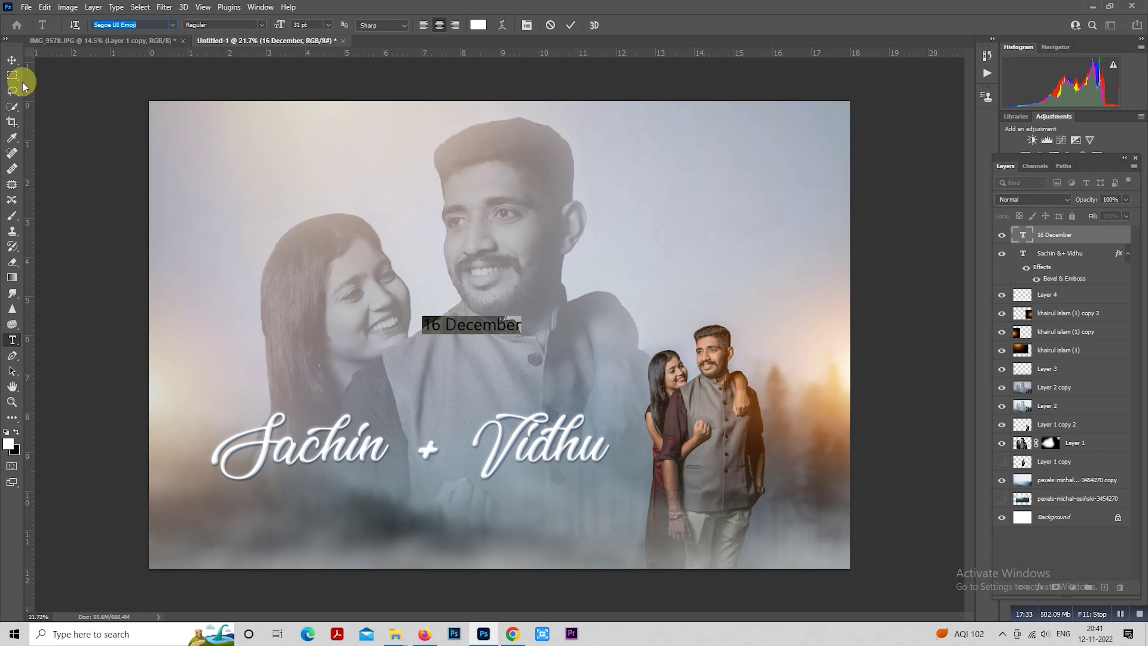
left_click(13, 76)
Move the date beneath the second name and blend it as Overlay at 50% opacity.
mouse_move(484, 343)
left_mouse_down()
mouse_move(595, 494)
mouse_move(585, 486)
mouse_move(577, 499)
left_mouse_up()
scroll(587, 484, "up", 3)
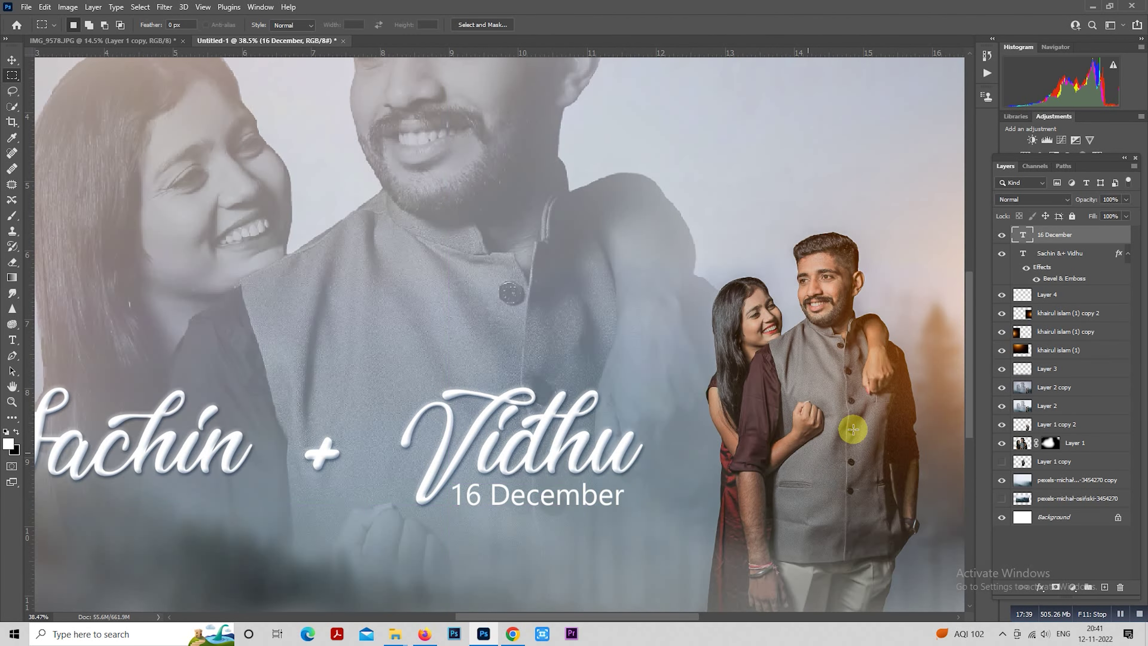
left_click(1037, 202)
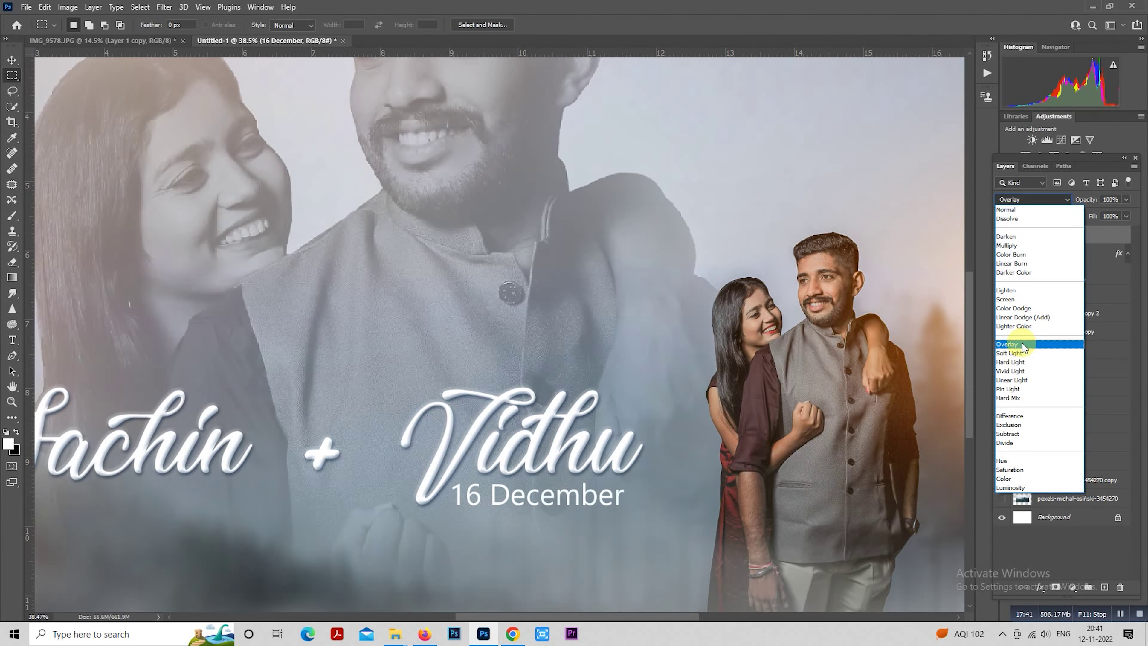
left_click(1023, 343)
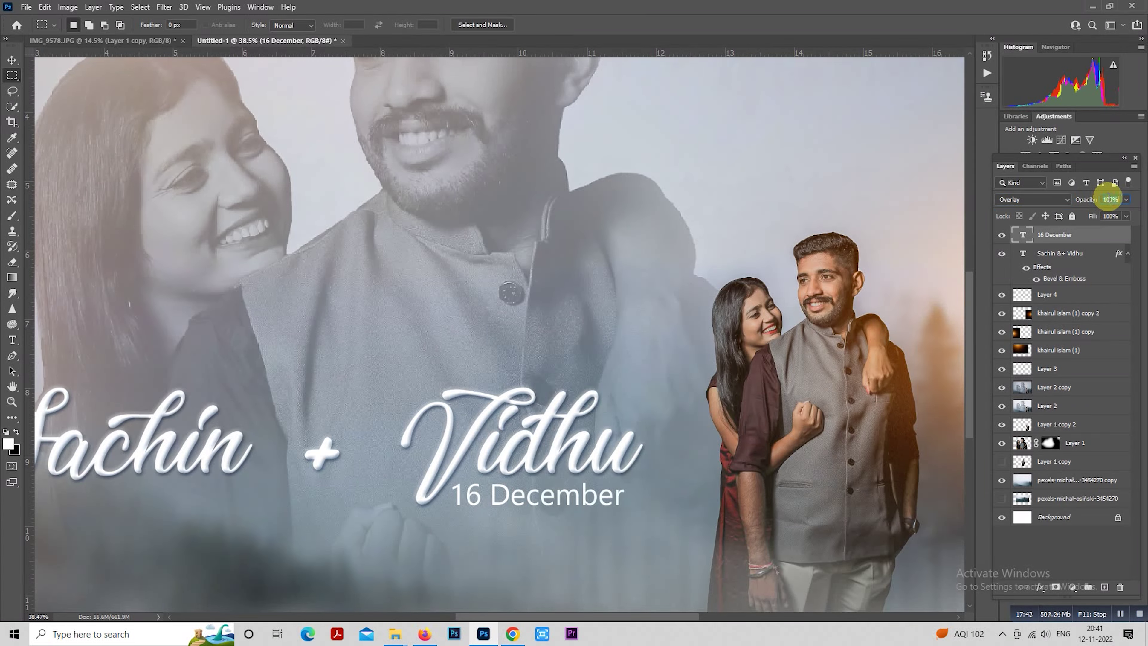
type("50")
key("ctrl+0")
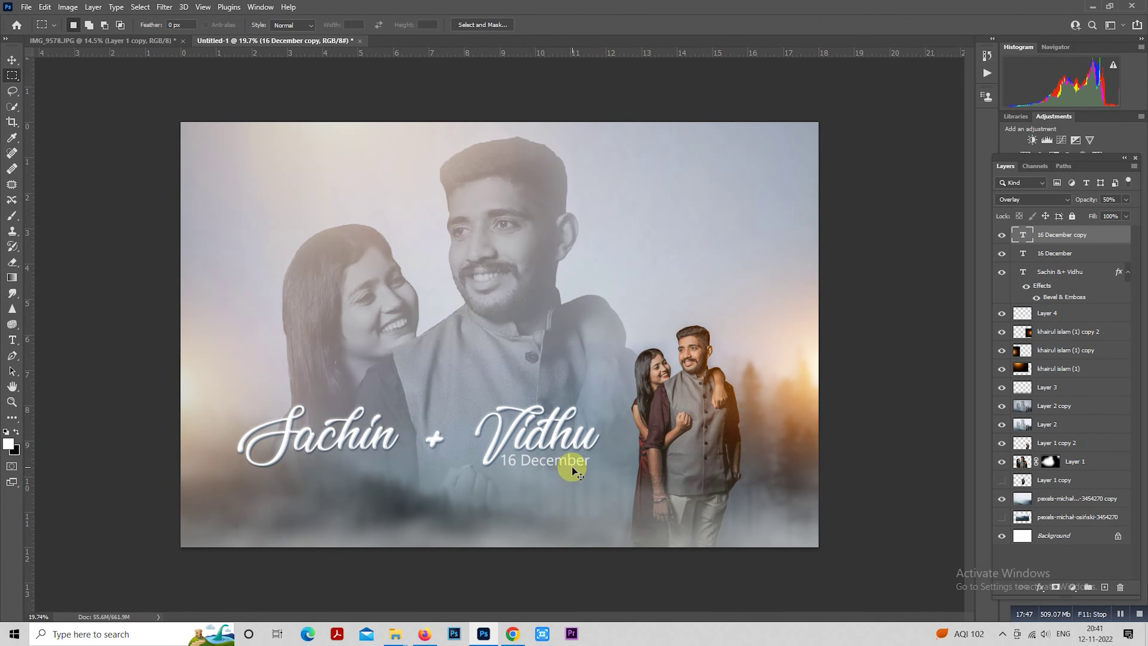
Duplicate the '16 December' line and retype the copy as '18 days to go...'.
left_click_drag(574, 461, 315, 390)
scroll(315, 390, "up", 1)
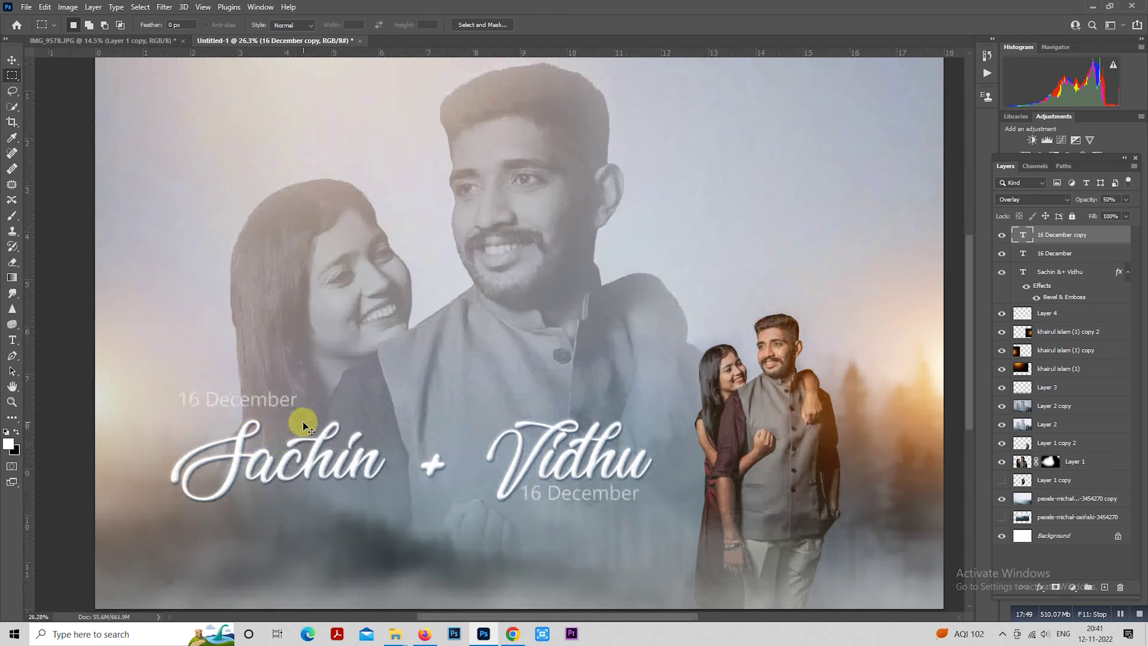
scroll(302, 424, "up", 1)
scroll(449, 397, "up", 1)
double_click(1023, 236)
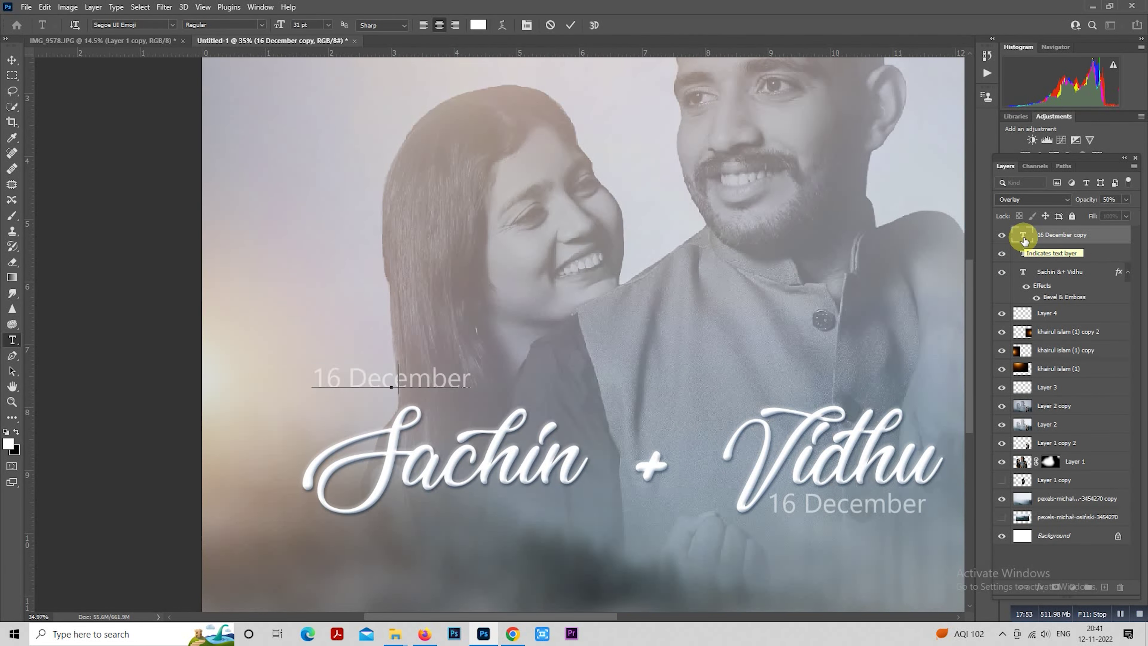
type("18 da")
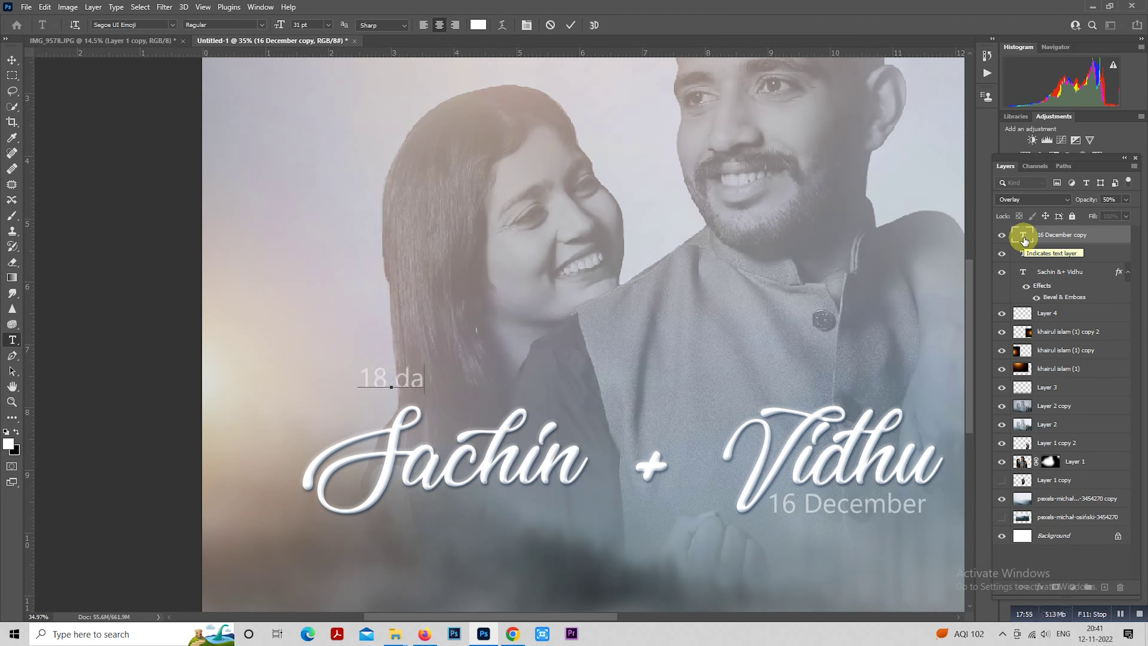
type("ys to")
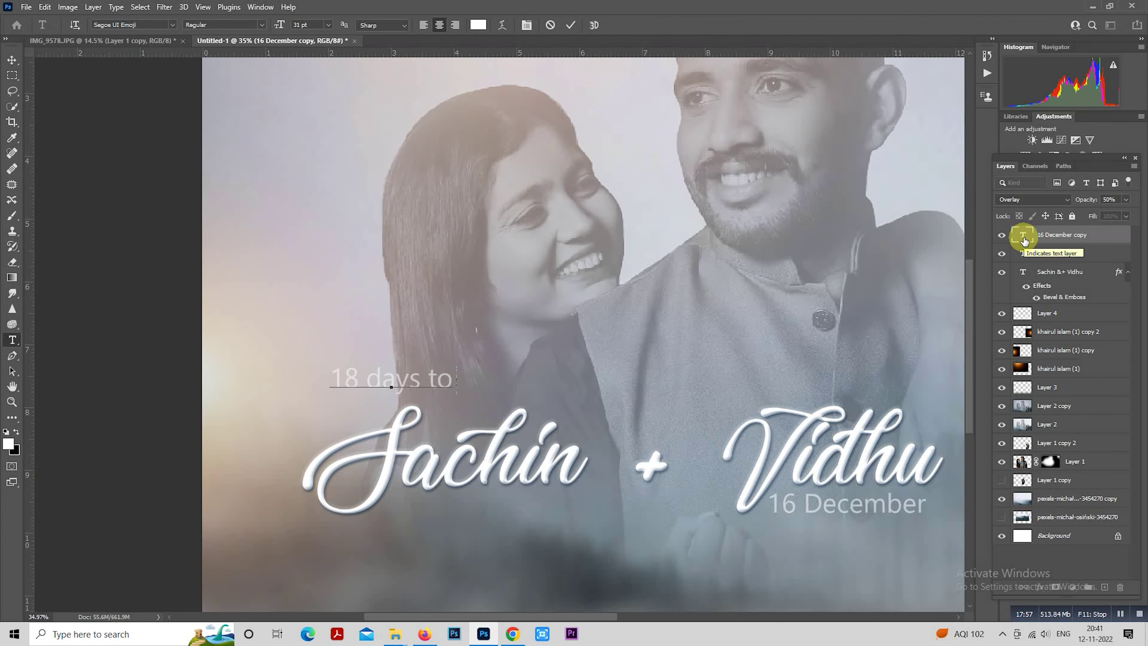
type(" go...")
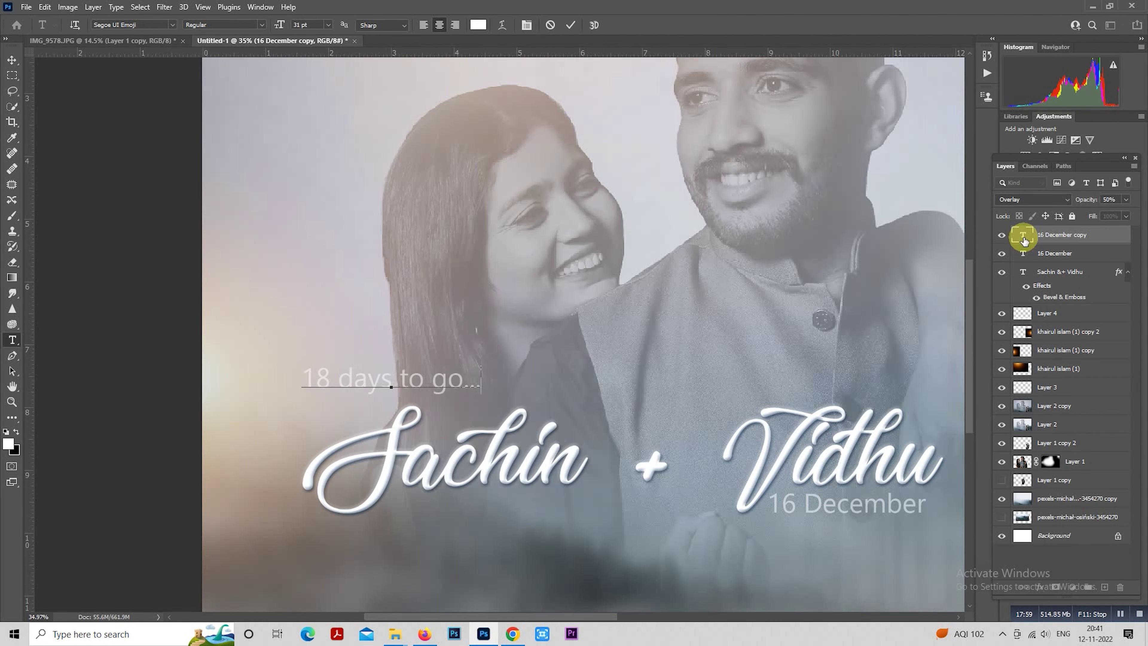
key("ctrl+Return")
Move '18 days to go...' beneath Sachin and select all three text layers.
key("m")
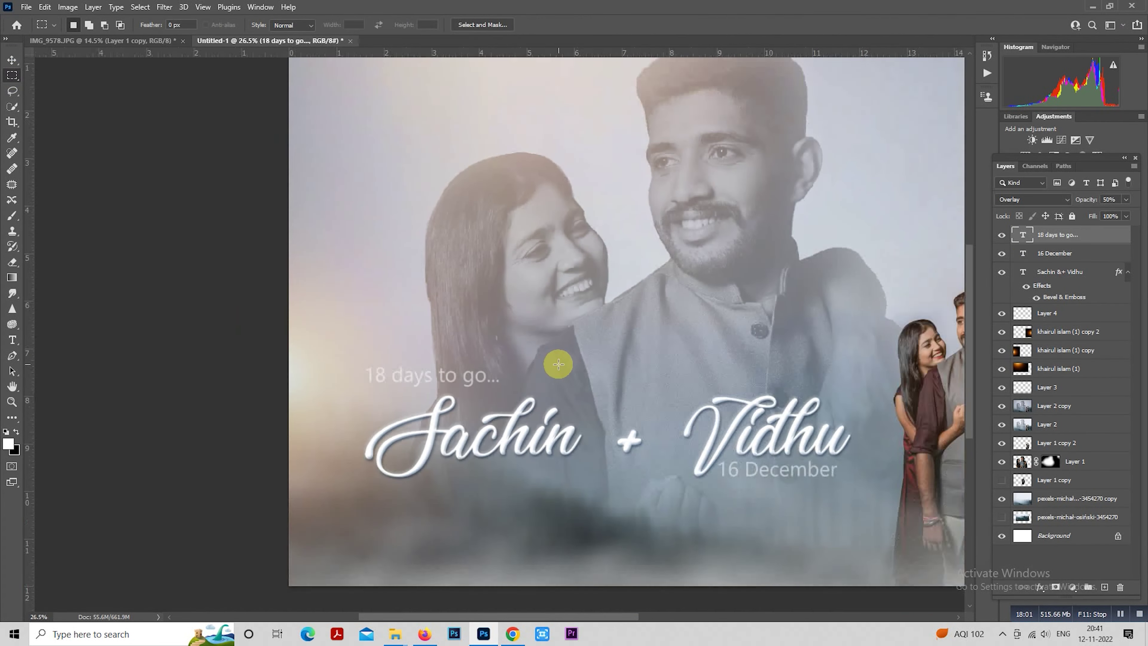
key("ctrl+minus")
key("ctrl+0")
left_click_drag(285, 415, 346, 501)
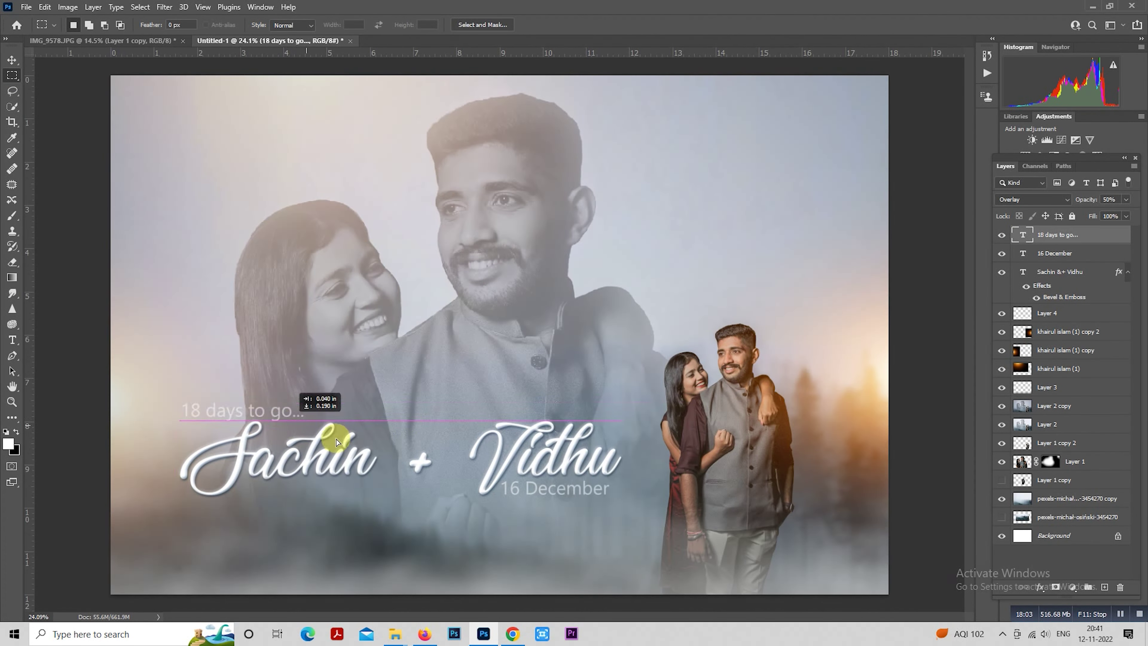
scroll(426, 427, "down", 2)
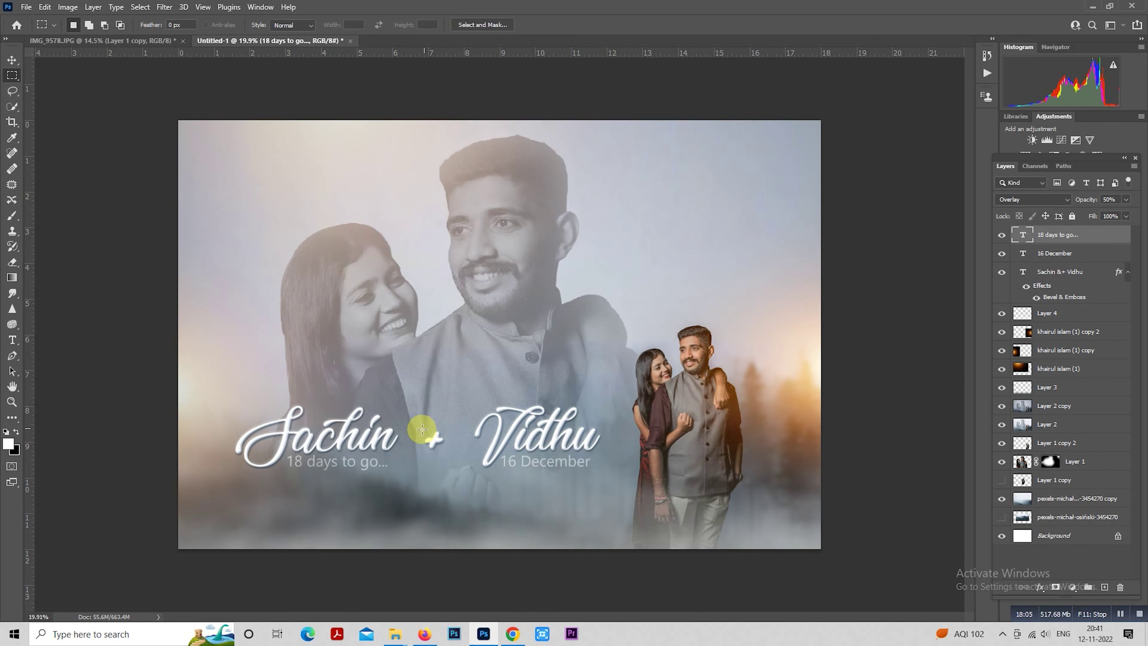
scroll(426, 430, "up", 3)
scroll(393, 448, "down", 2)
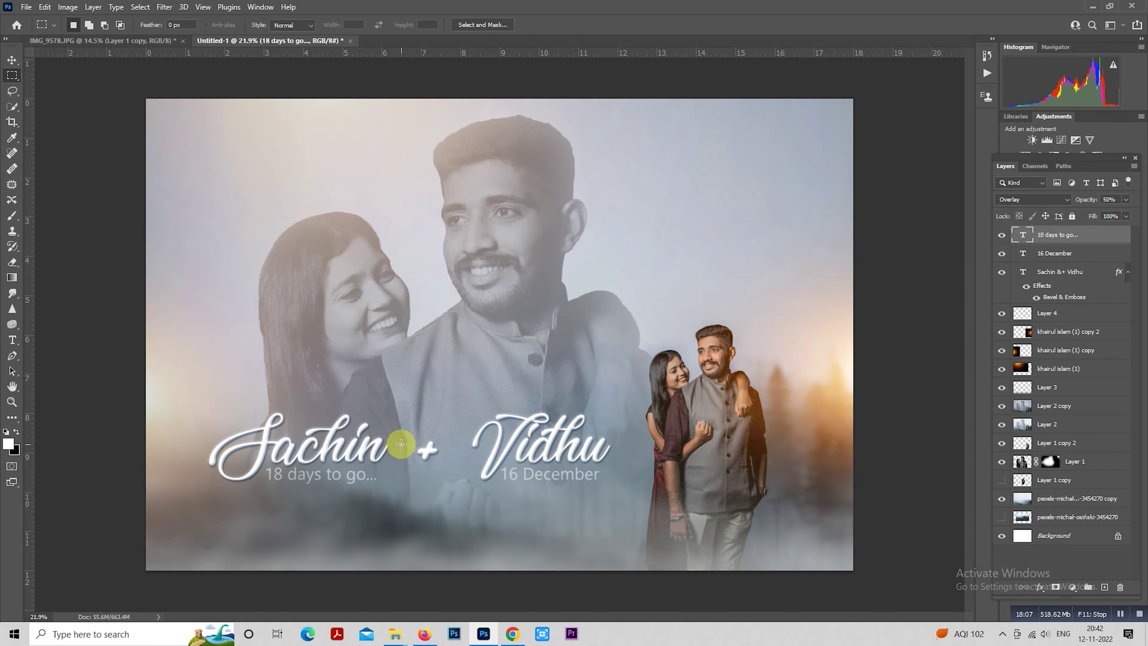
scroll(497, 391, "down", 2)
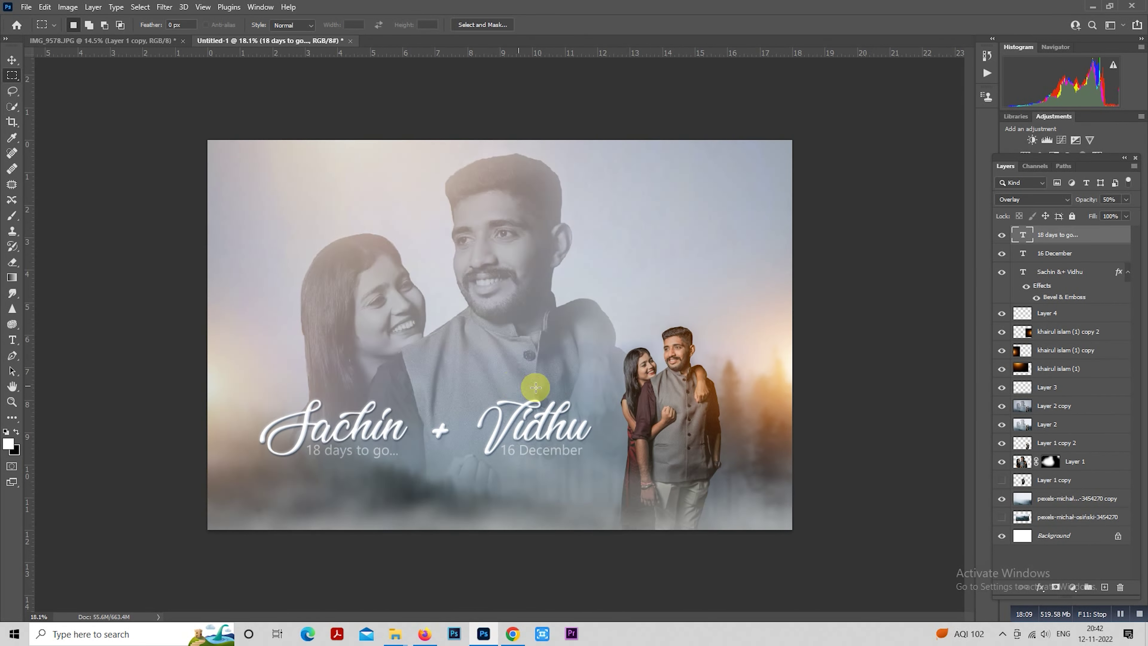
left_click(1058, 272, "shift")
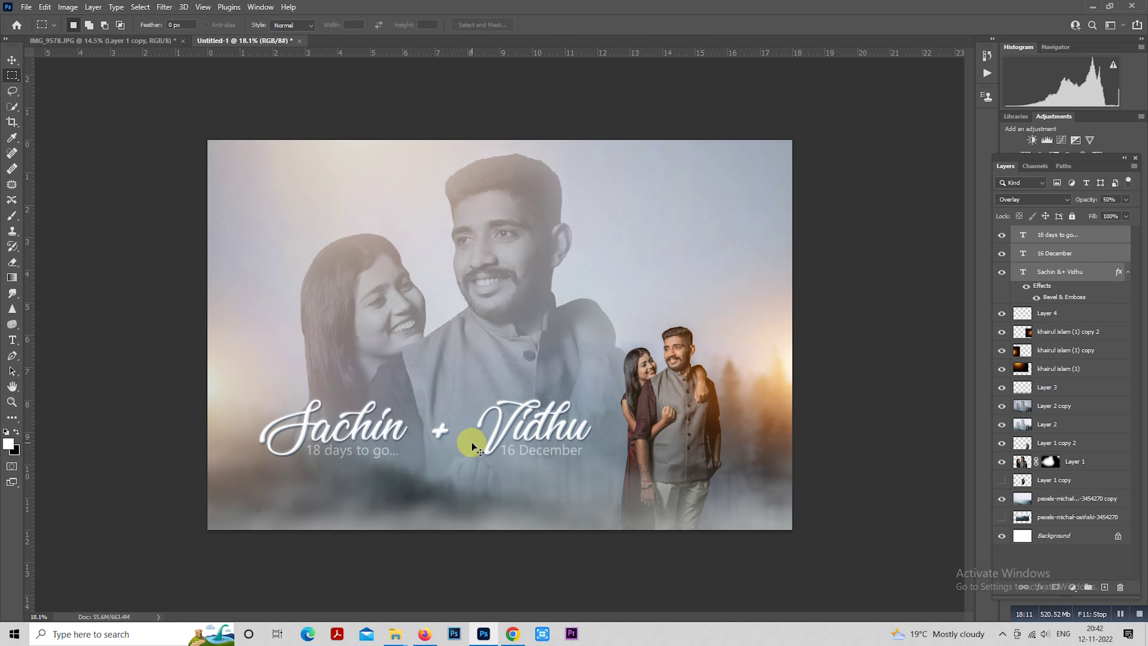
Shift the title group lower, then duplicate the orange glow layer above Layer 4.
left_click_drag(471, 446, 465, 472)
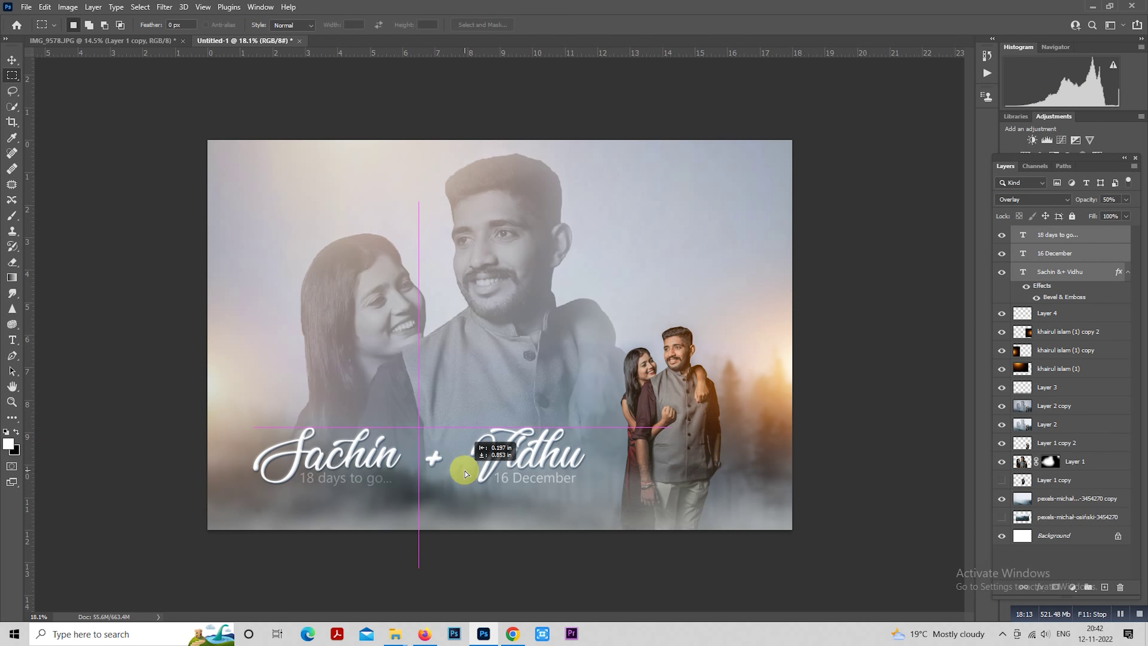
left_click(1048, 337)
key("ctrl+j")
left_click_drag(1058, 335, 1055, 305)
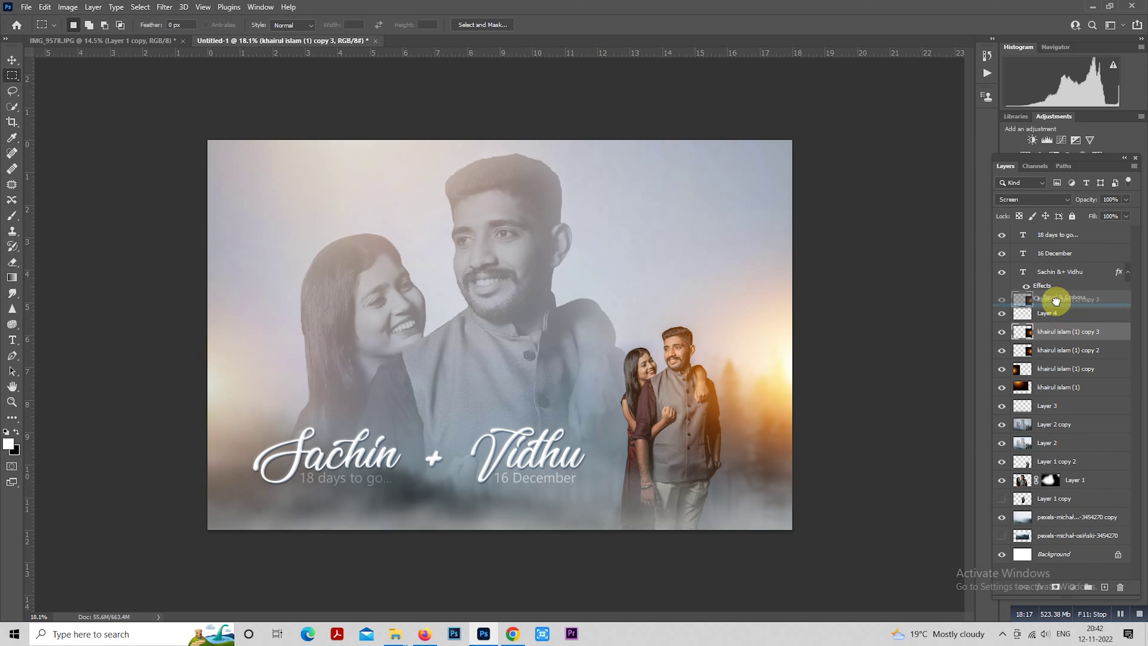
Free Transform the glow copy into a smaller, flatter, wider glow over Vidhu.
right_click(688, 346)
left_click(741, 462)
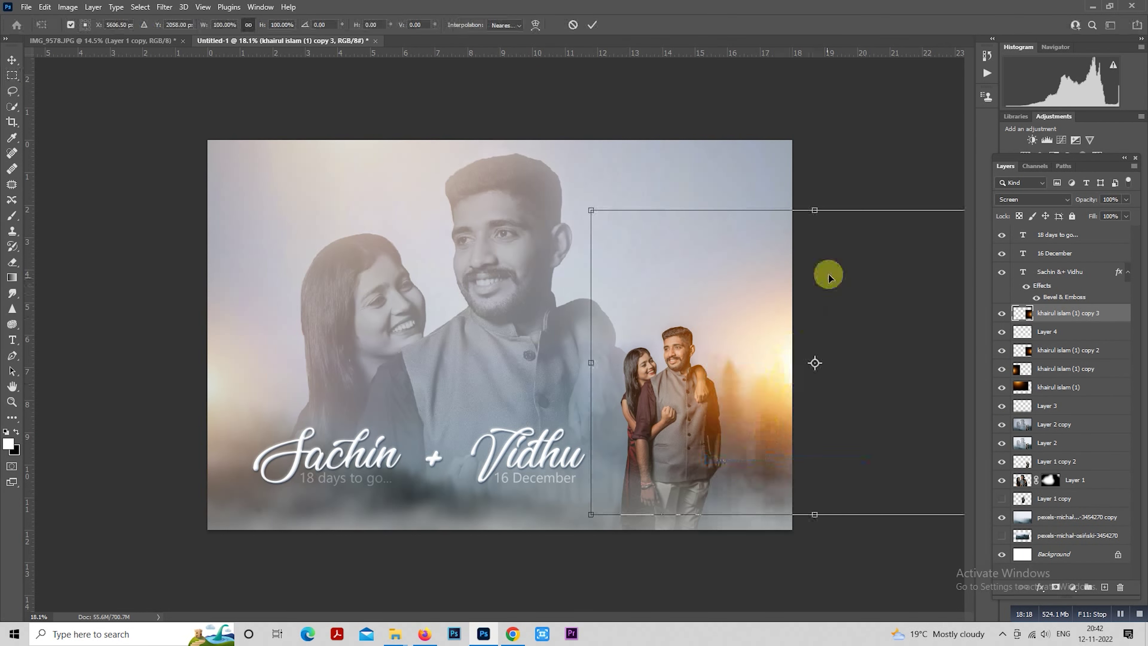
left_click_drag(735, 246, 390, 258)
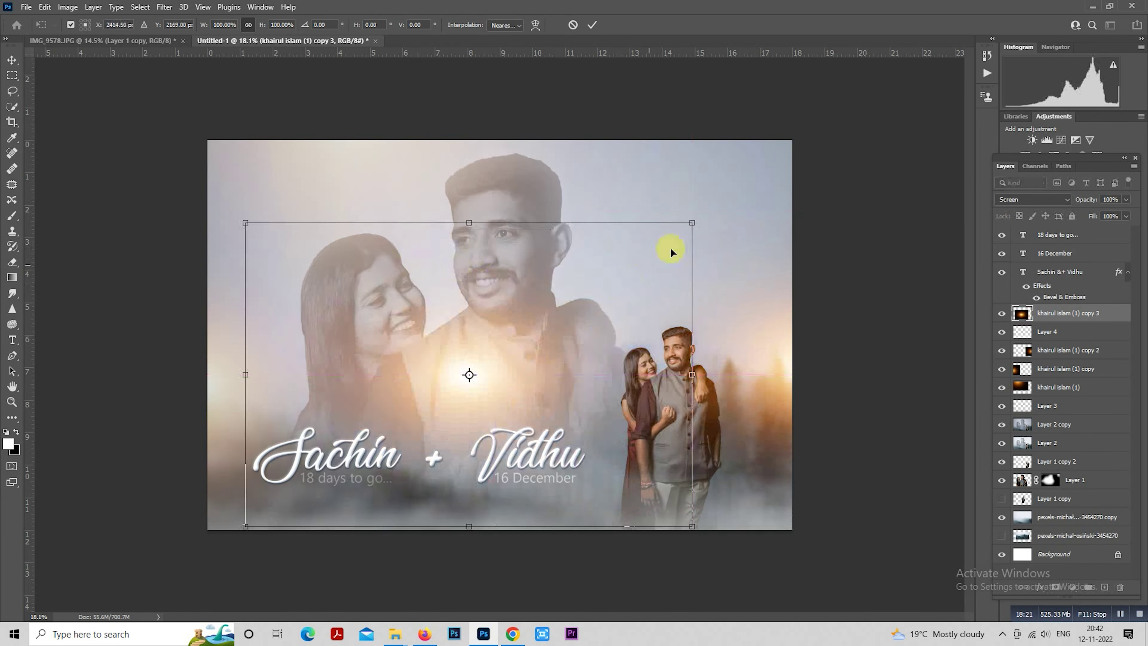
left_click_drag(687, 220, 542, 285)
left_click_drag(505, 376, 574, 430)
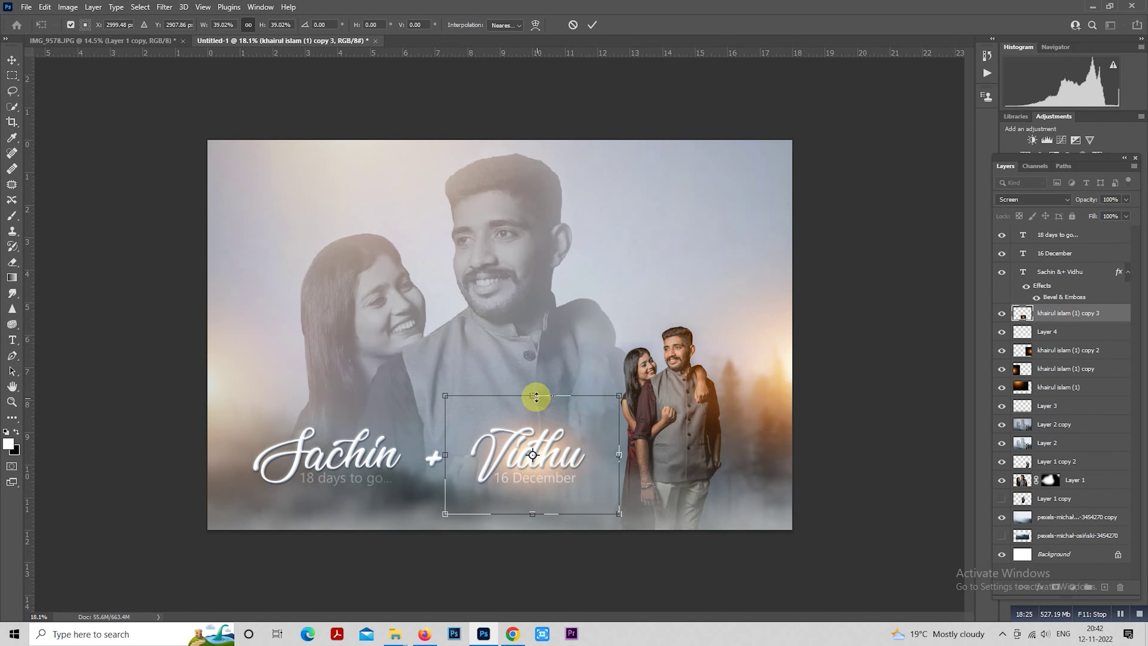
left_click_drag(532, 396, 536, 422)
left_click_drag(619, 455, 658, 455)
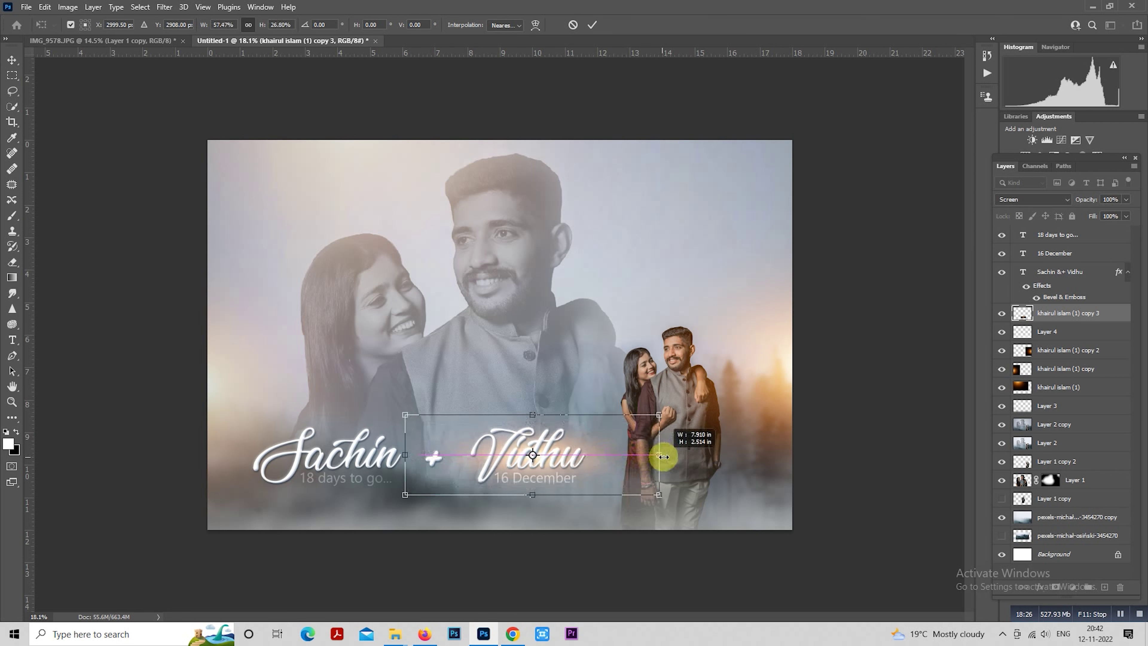
key("Return")
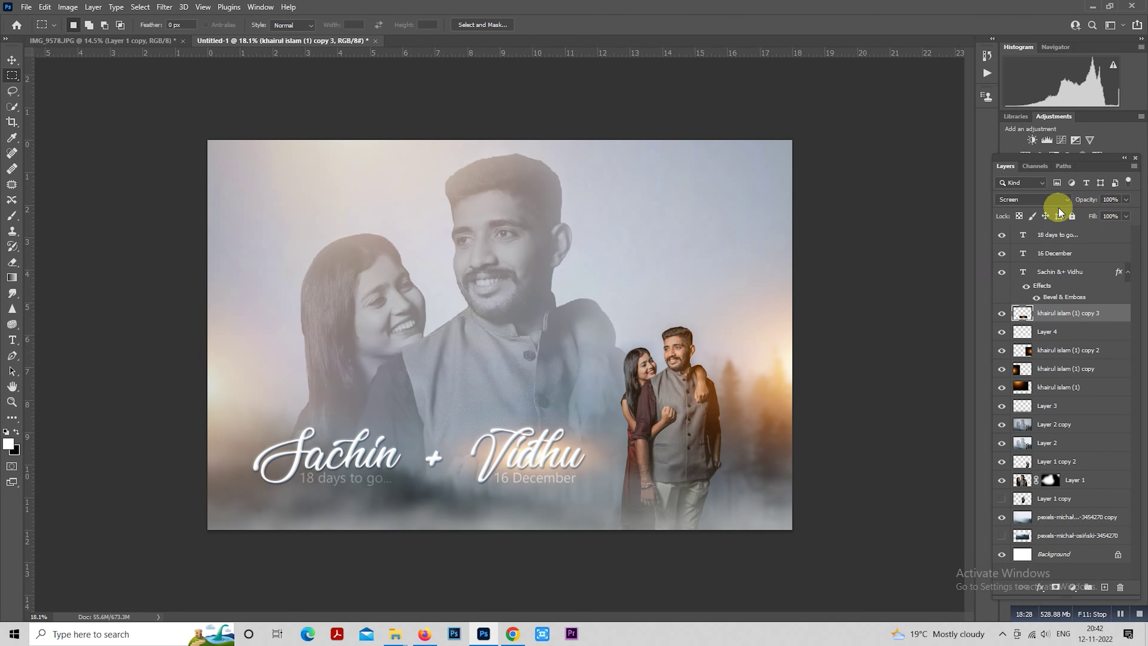
Lower the glow copy's opacity to 59%, then delete the layer.
left_click(1116, 200)
type("17")
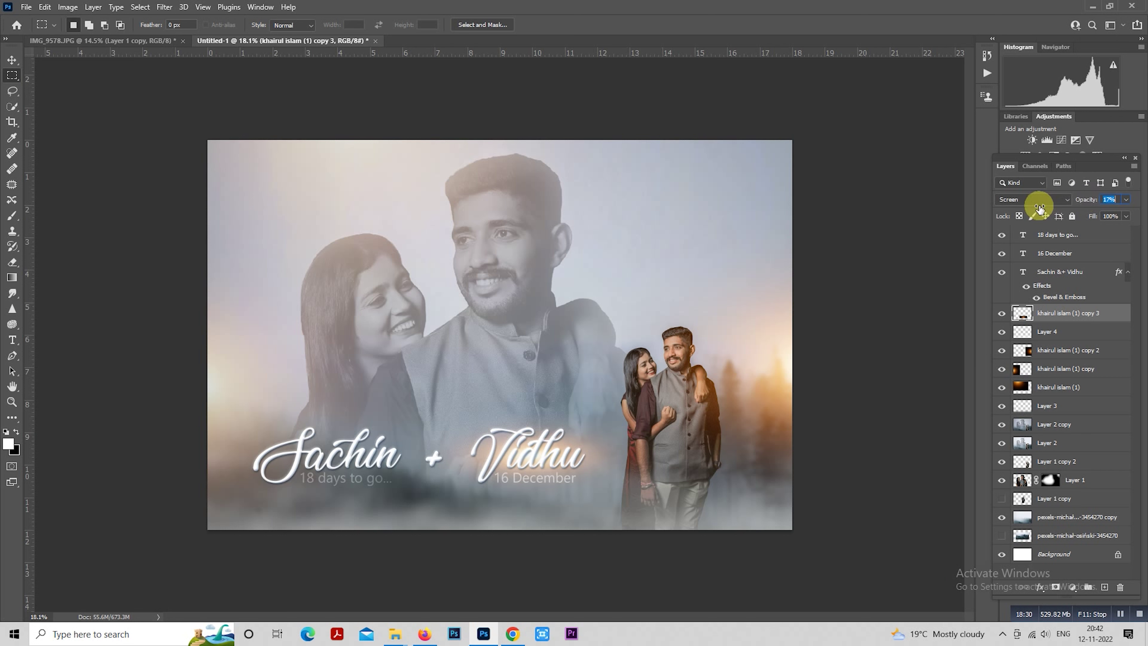
type("59")
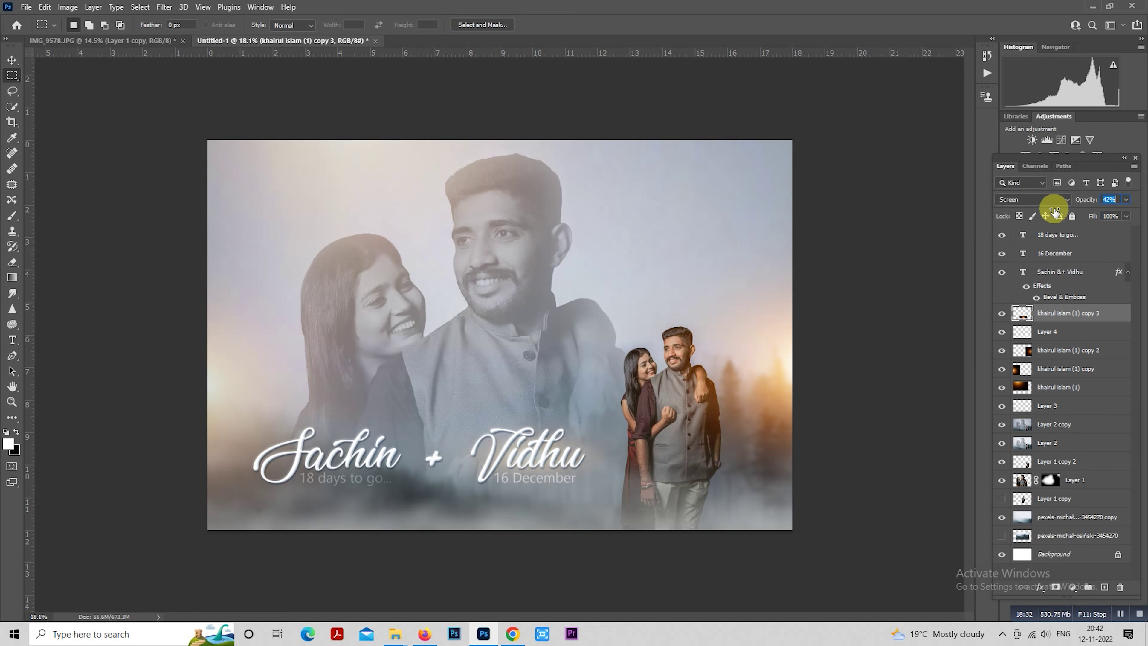
key("Return")
key("Delete")
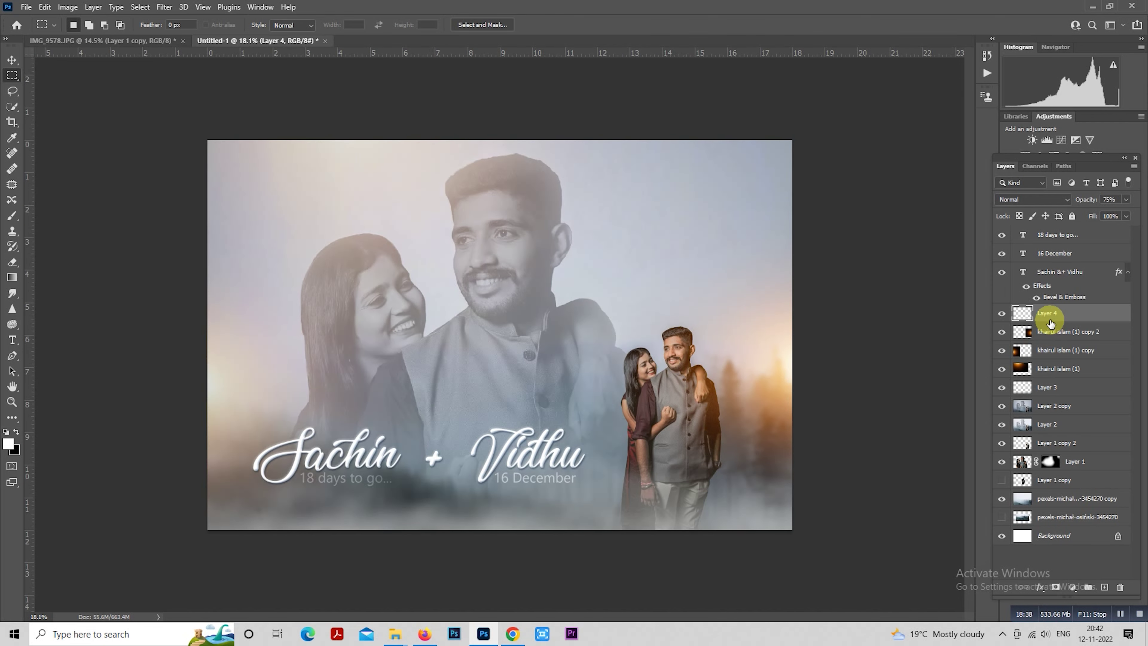
Add a Selective Color layer above Layer 4; set Cyans to cyan +37, yellow +42, more magenta.
left_click(1001, 313)
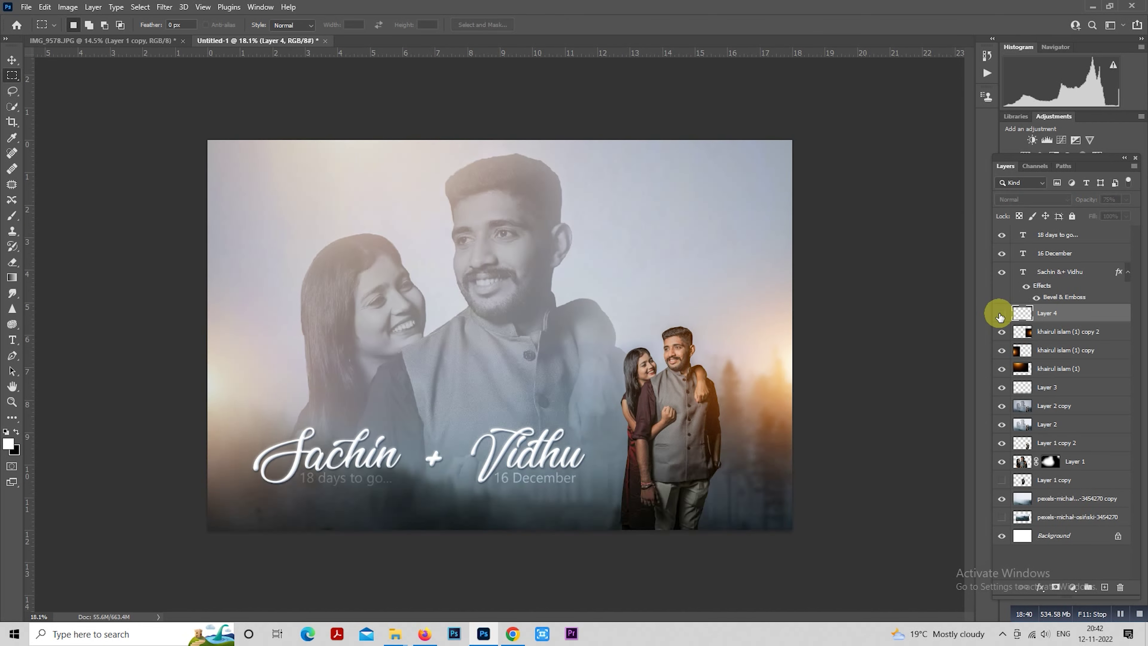
left_click(1077, 588)
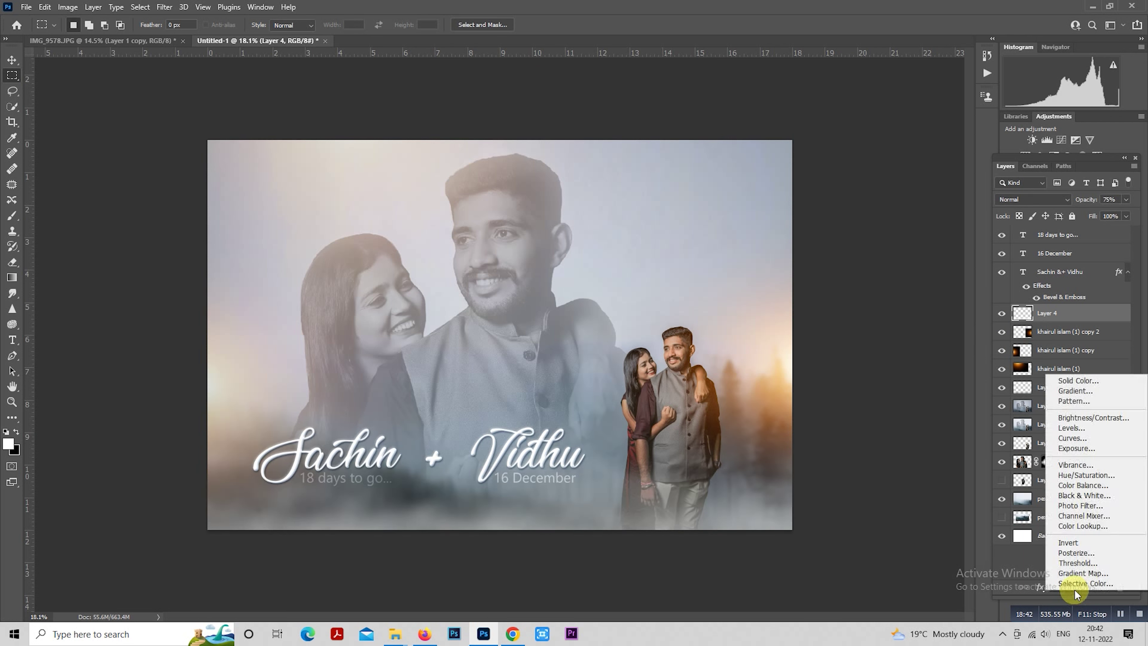
left_click(845, 134)
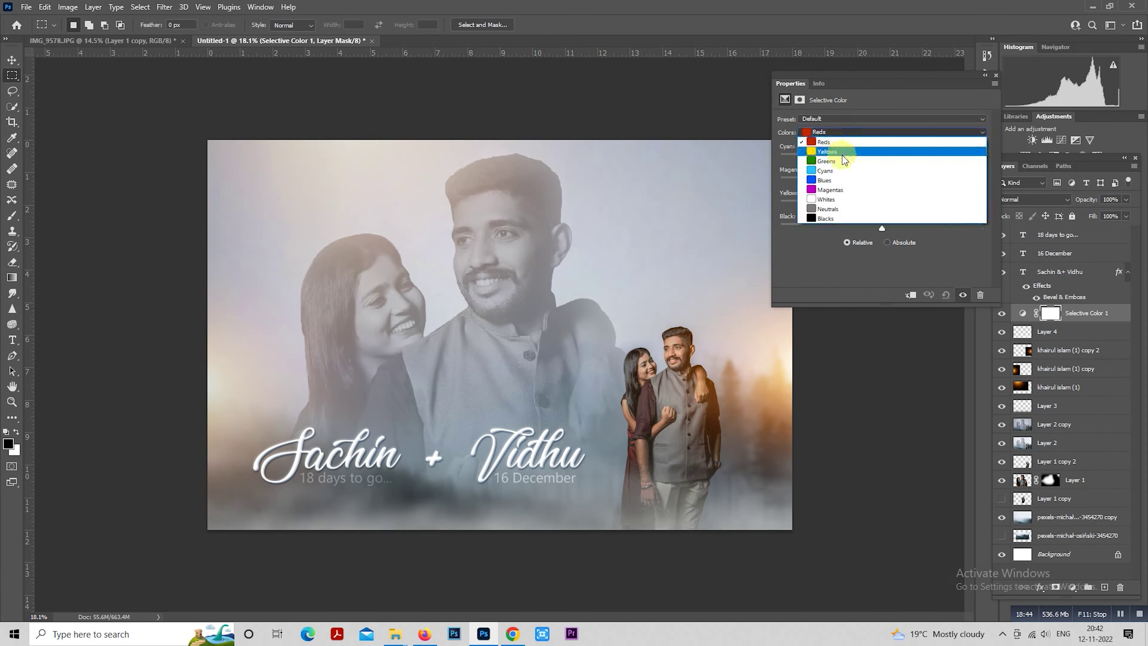
left_click(842, 172)
left_click_drag(882, 159, 915, 159)
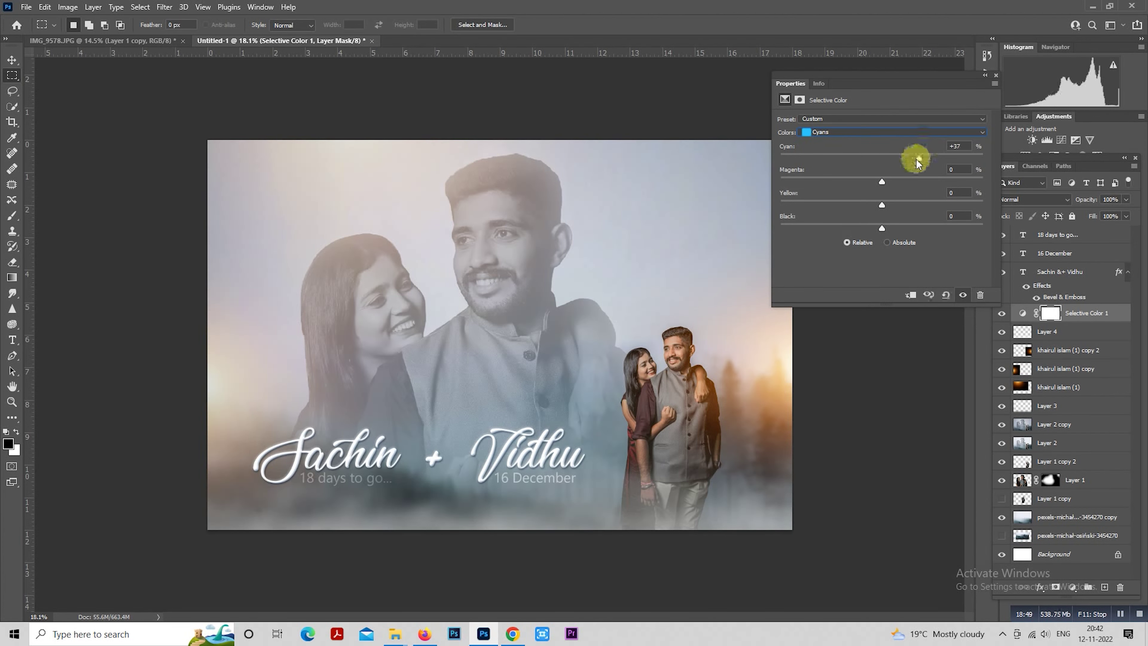
left_click_drag(881, 181, 859, 170)
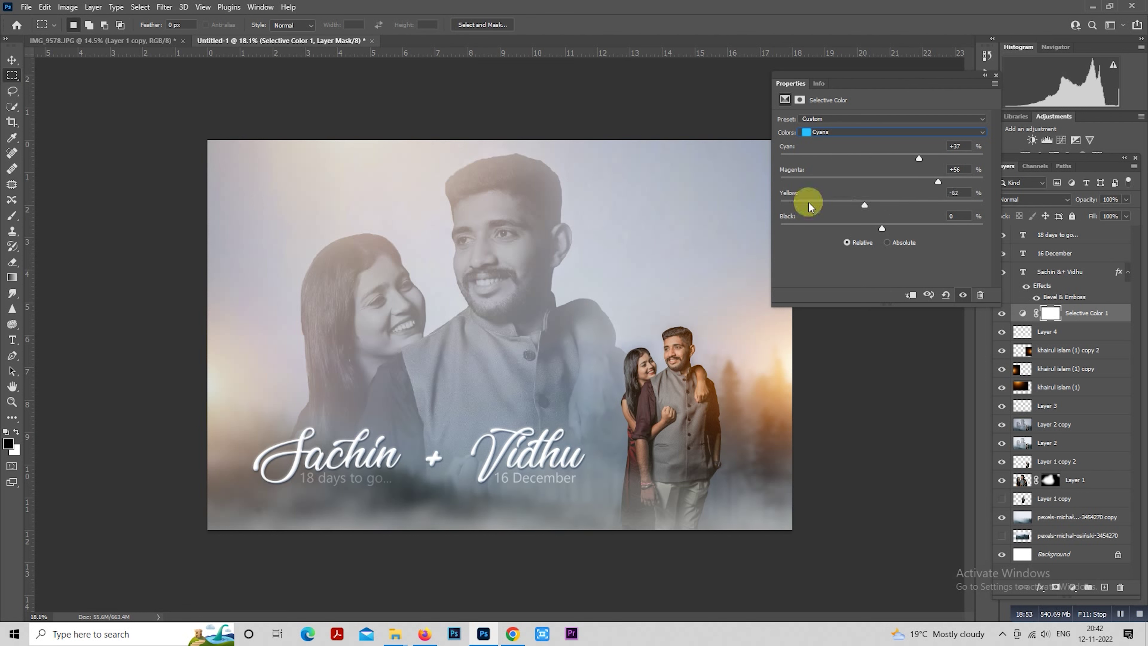
left_click_drag(808, 201, 924, 203)
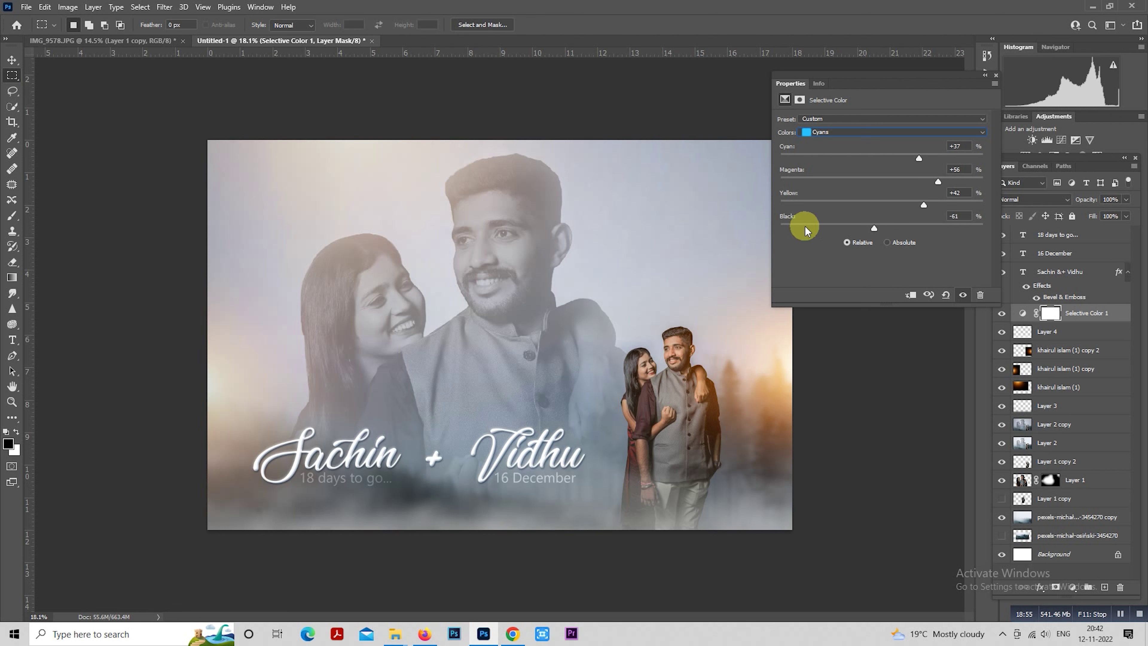
left_click_drag(804, 225, 869, 224)
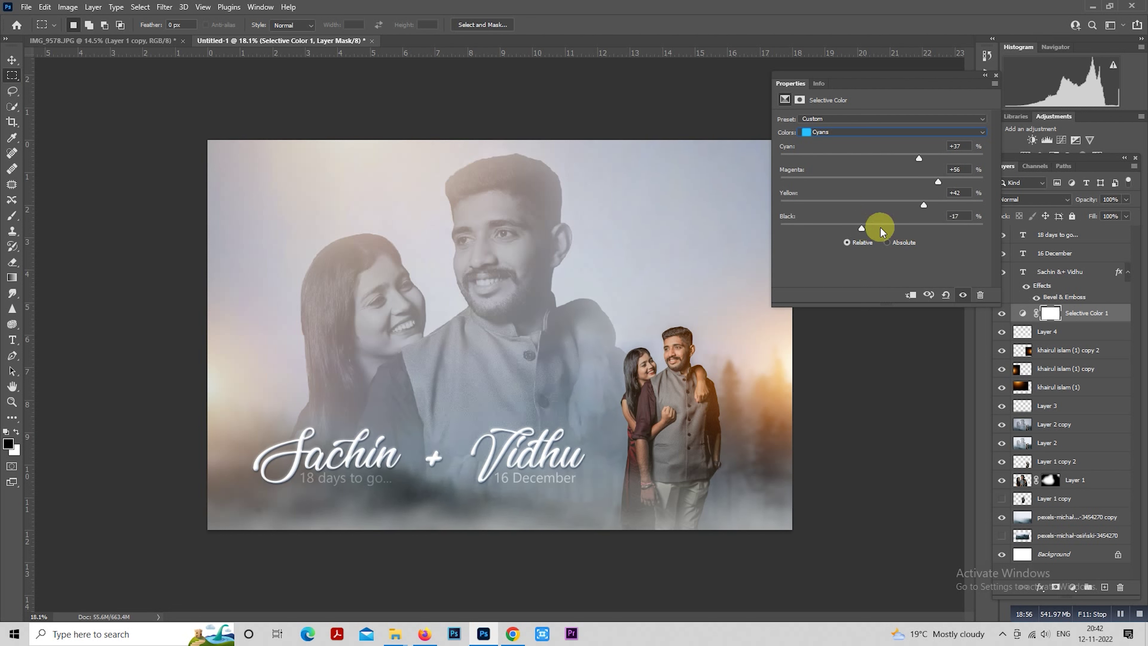
Set the Selective Color Yellows to Cyan -22, Magenta +19, Yellow -21.
left_click(859, 133)
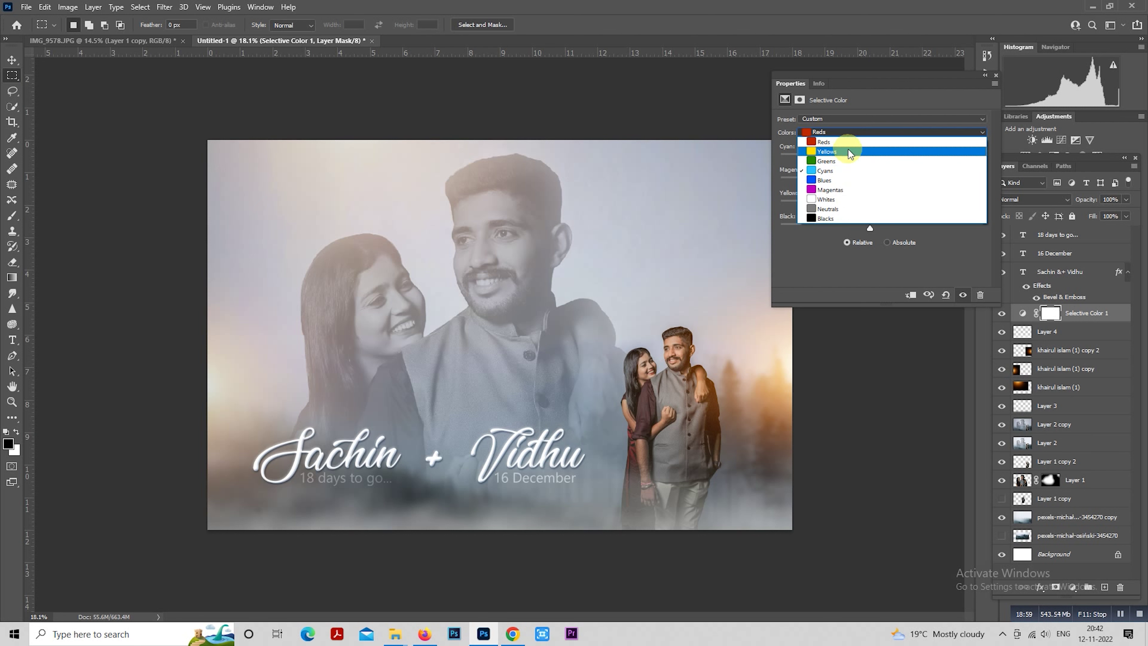
left_click(849, 152)
left_click_drag(882, 158, 814, 157)
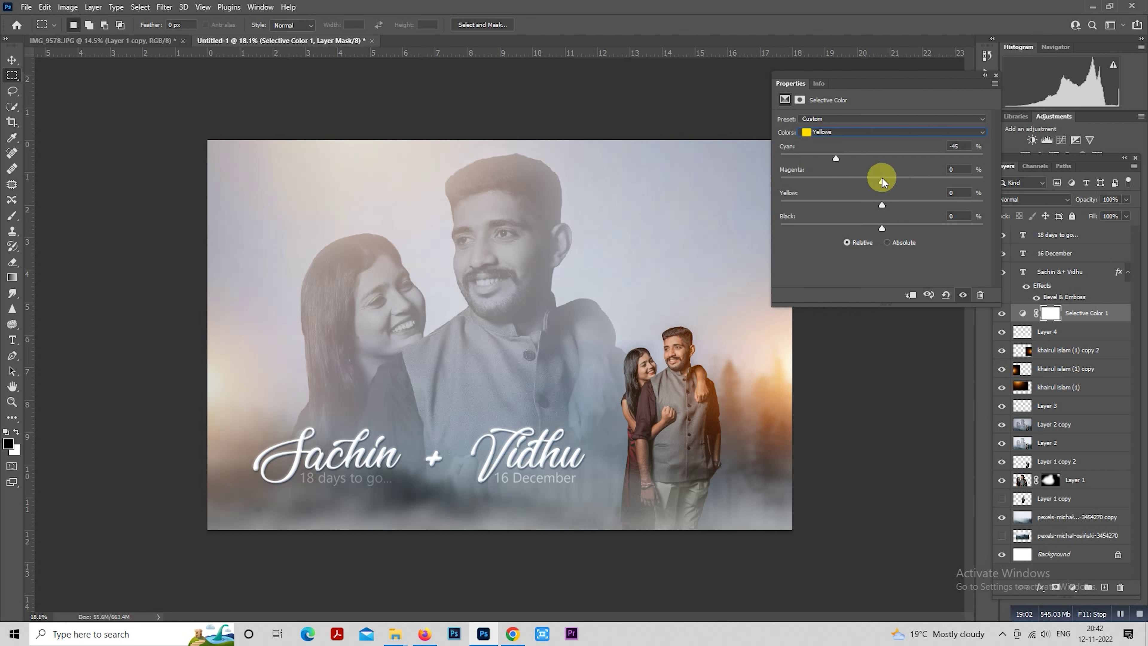
left_click_drag(882, 177, 857, 176)
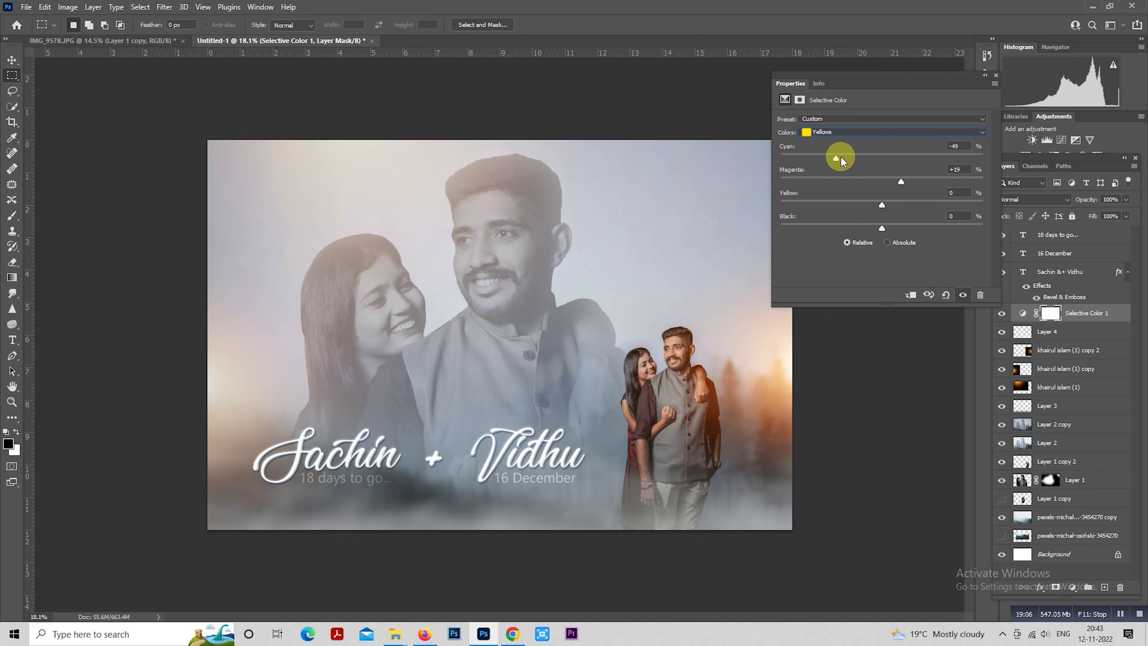
left_click_drag(840, 157, 859, 158)
left_click_drag(881, 205, 950, 203)
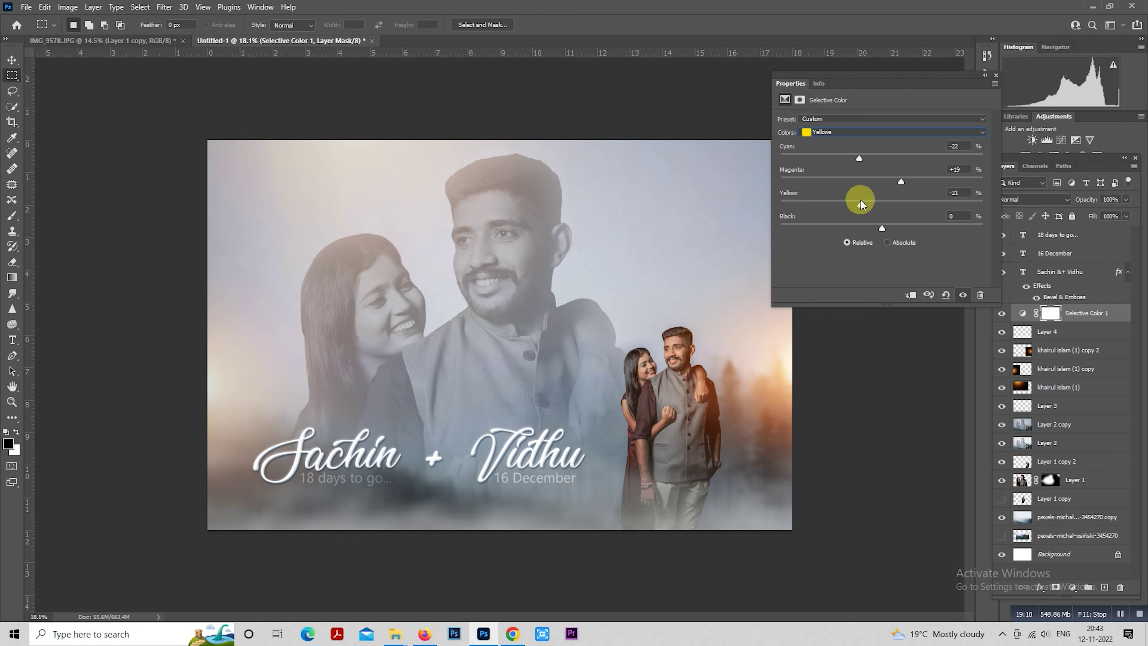
left_click(996, 75)
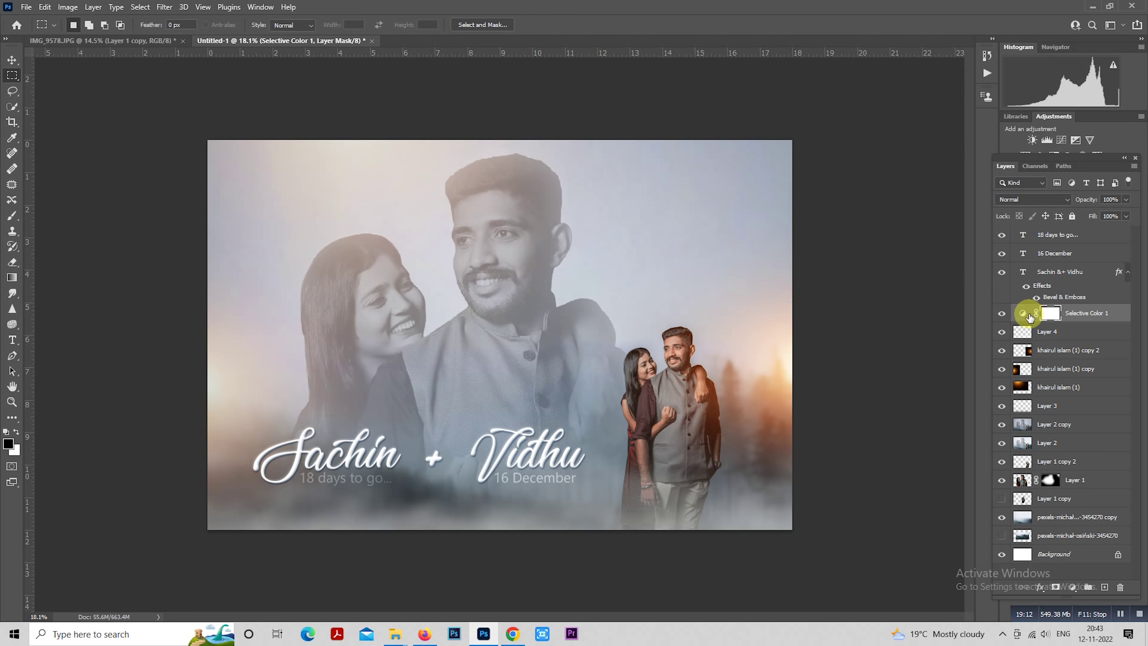
Move the orange glow copy toward the top-right corner, then hide it again.
left_click(1003, 350)
left_click(1001, 350)
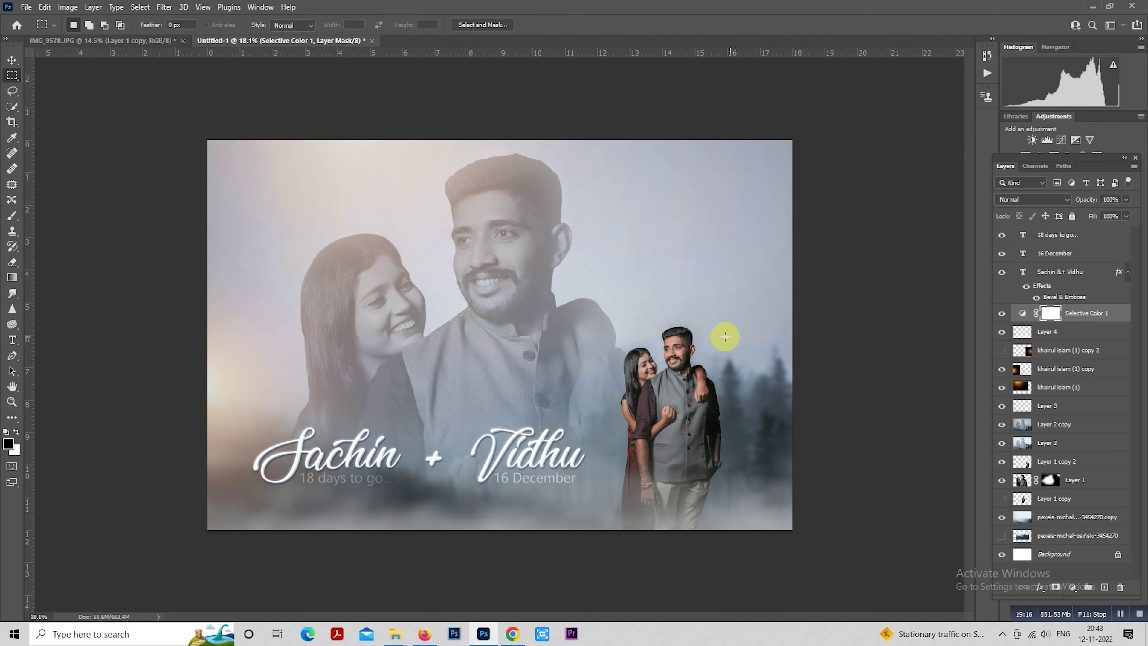
scroll(718, 335, "down", 1)
scroll(723, 330, "up", 1)
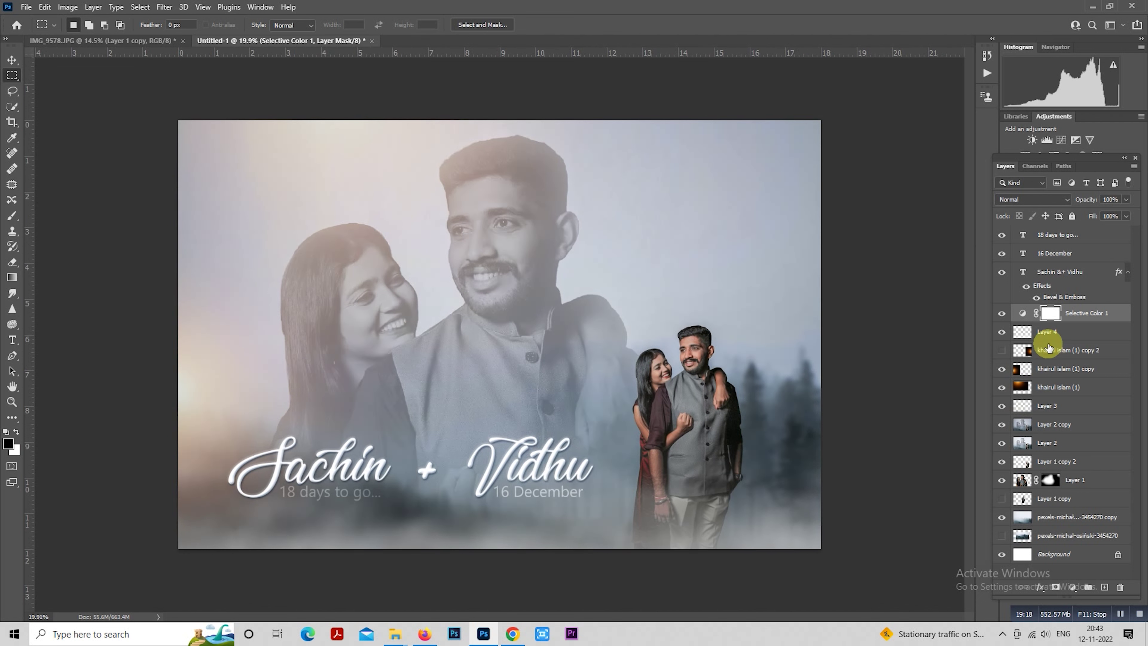
left_click(1046, 355)
left_click(1002, 351)
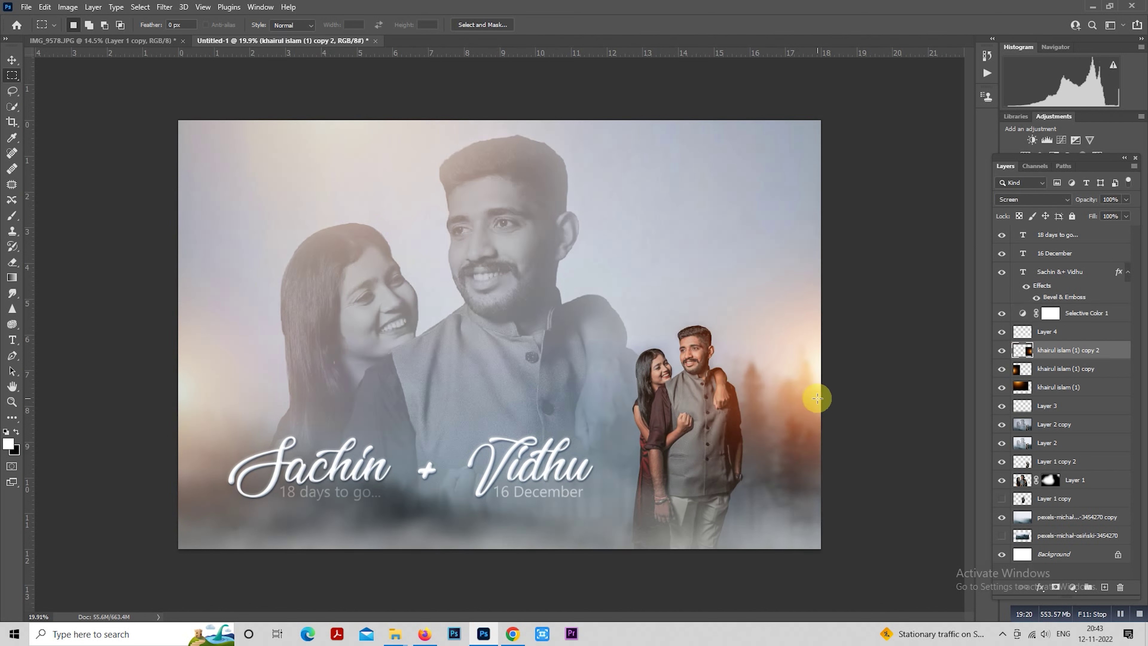
mouse_move(815, 397)
left_mouse_down()
mouse_move(719, 483)
mouse_move(795, 156)
mouse_move(814, 173)
left_mouse_up()
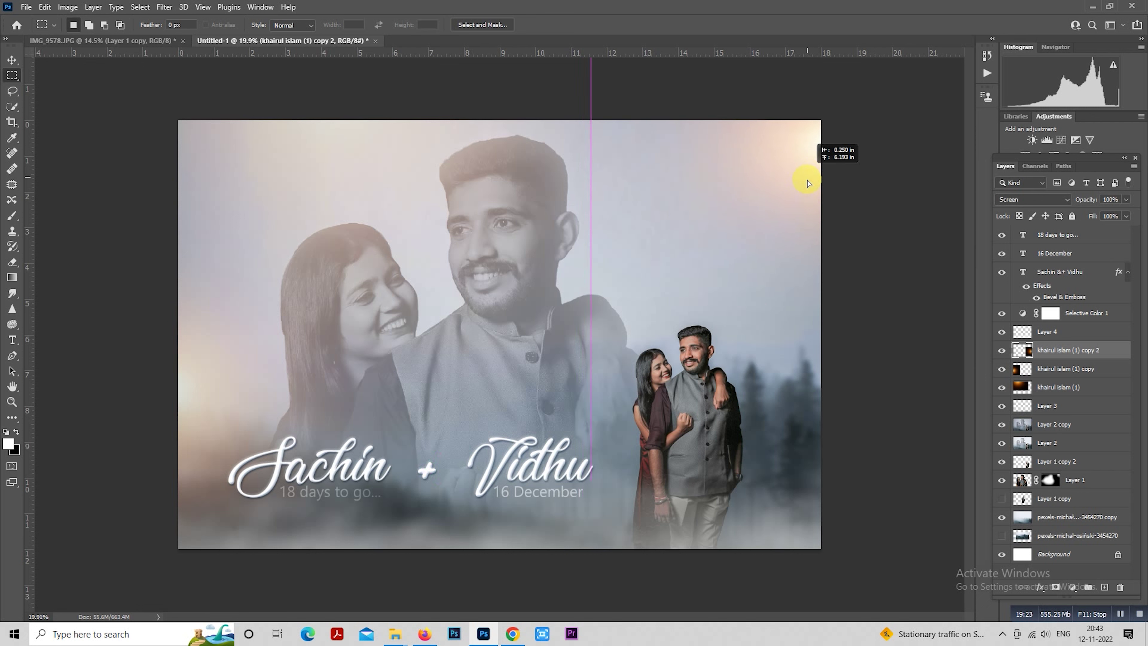
left_click(1002, 350)
Bring up the new fill or adjustment layer menu above Selective Color 1.
scroll(761, 367, "down", 1)
scroll(962, 385, "up", 1)
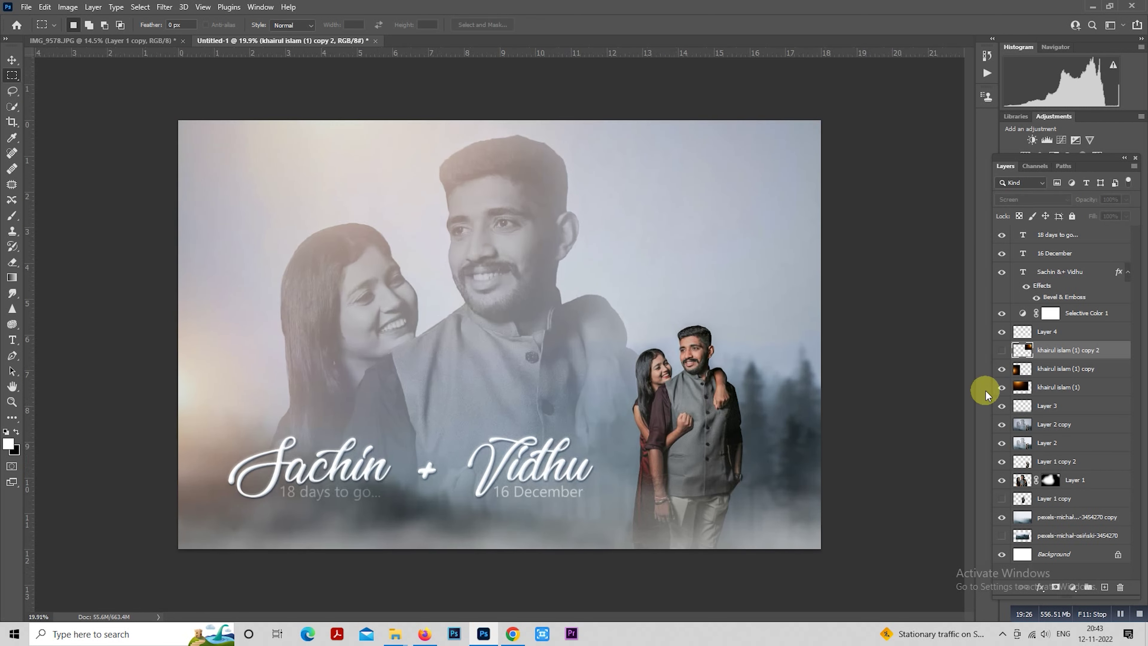
left_click(1051, 320)
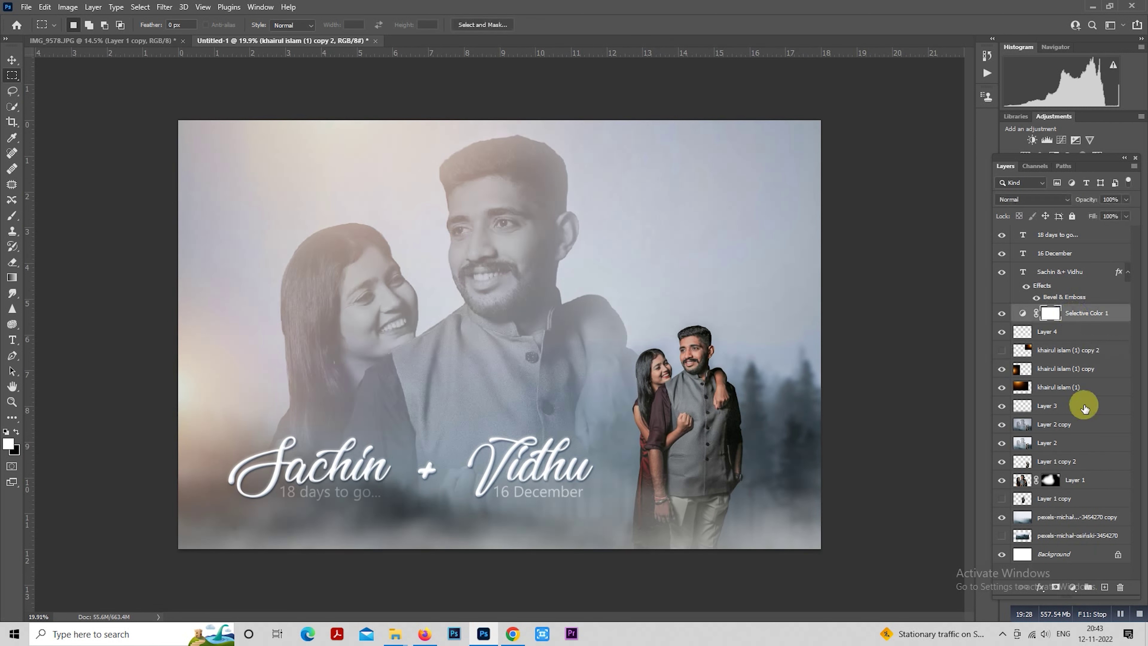
left_click(1072, 586)
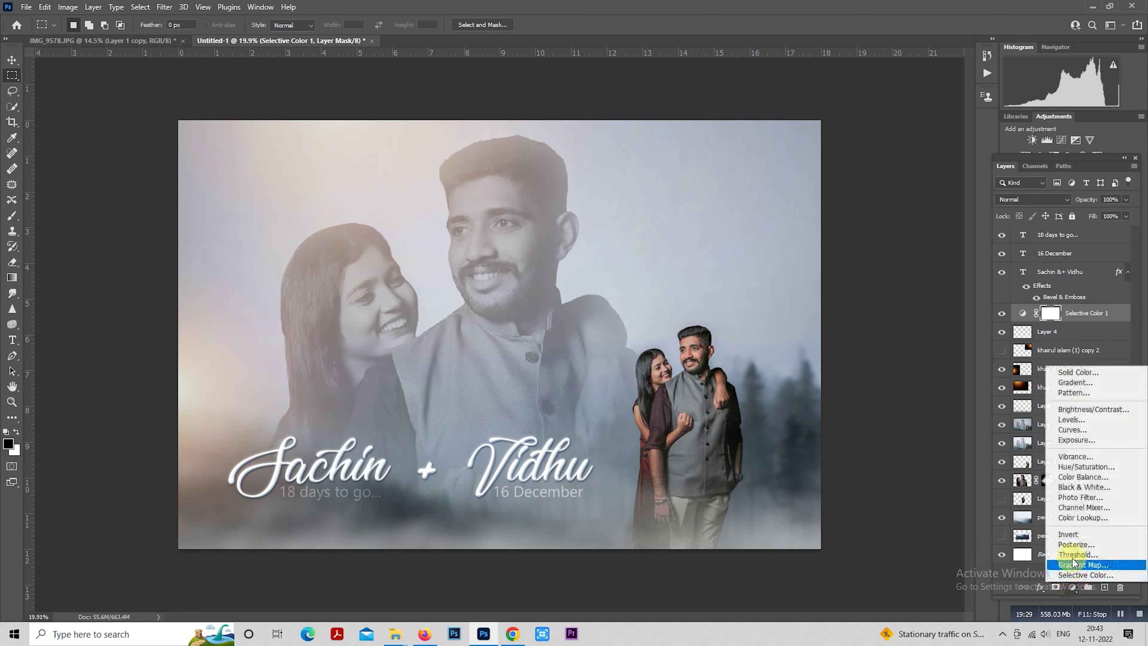
Add a Color Lookup adjustment using the 2Strip.look 3DLUT file.
left_click(1082, 517)
left_click(881, 121)
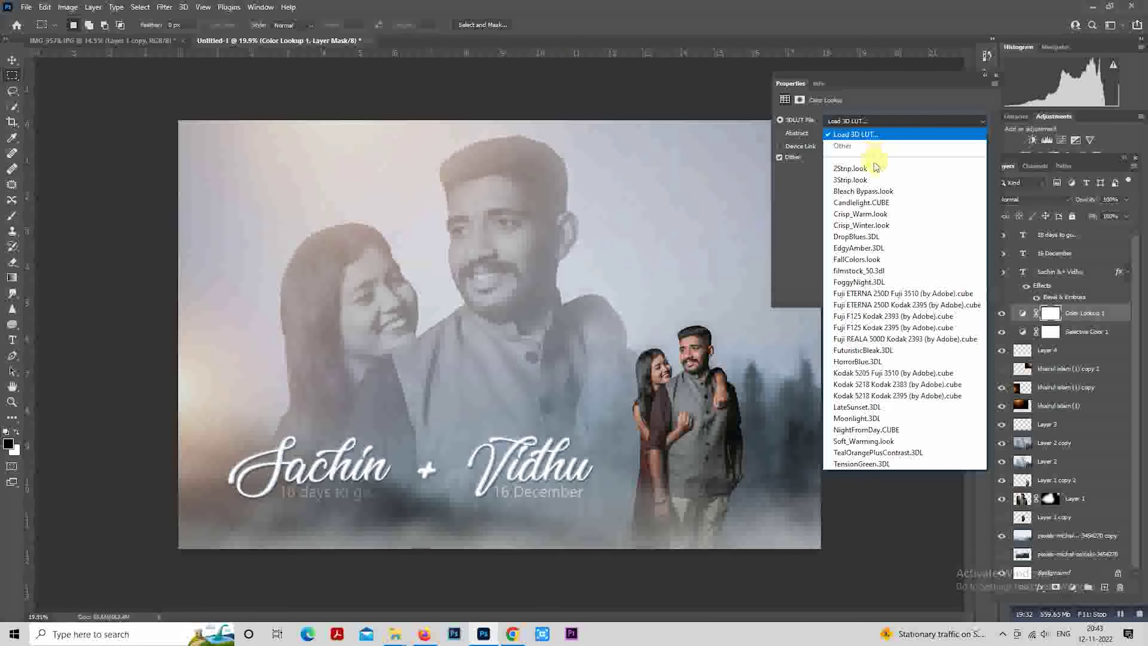
left_click(865, 168)
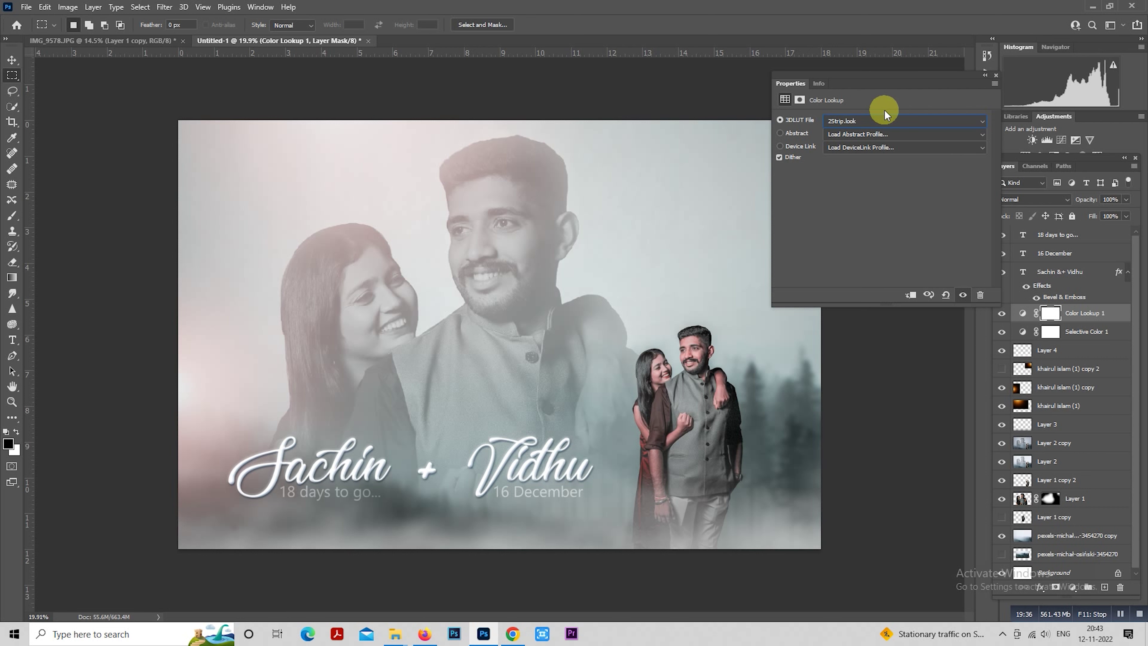
key("Down")
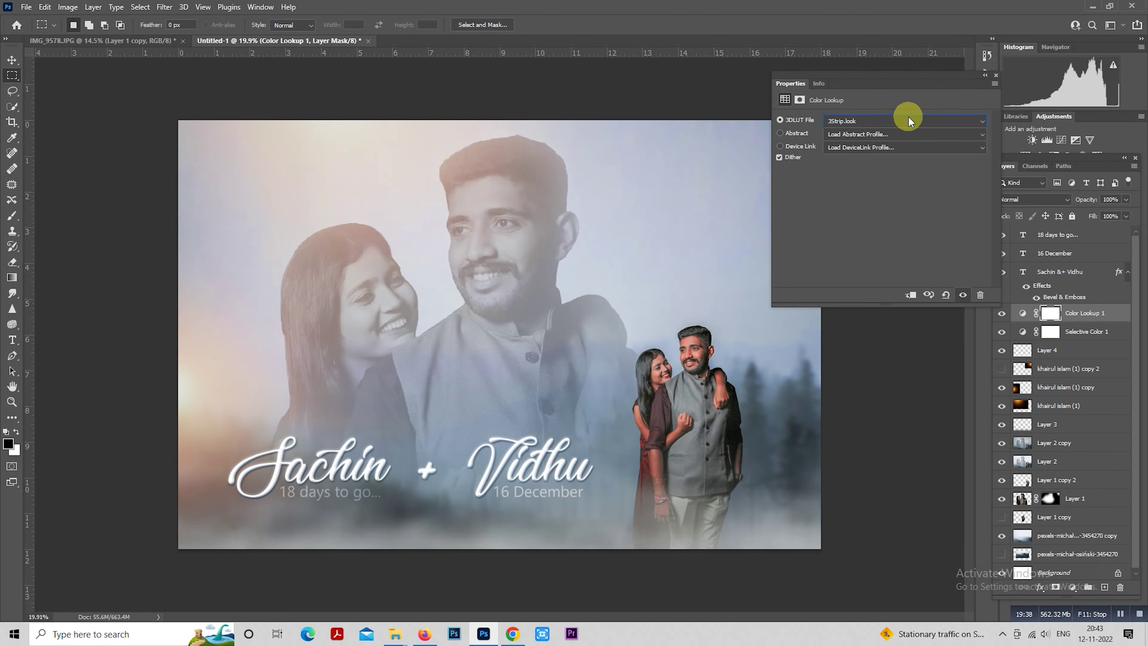
key("Up")
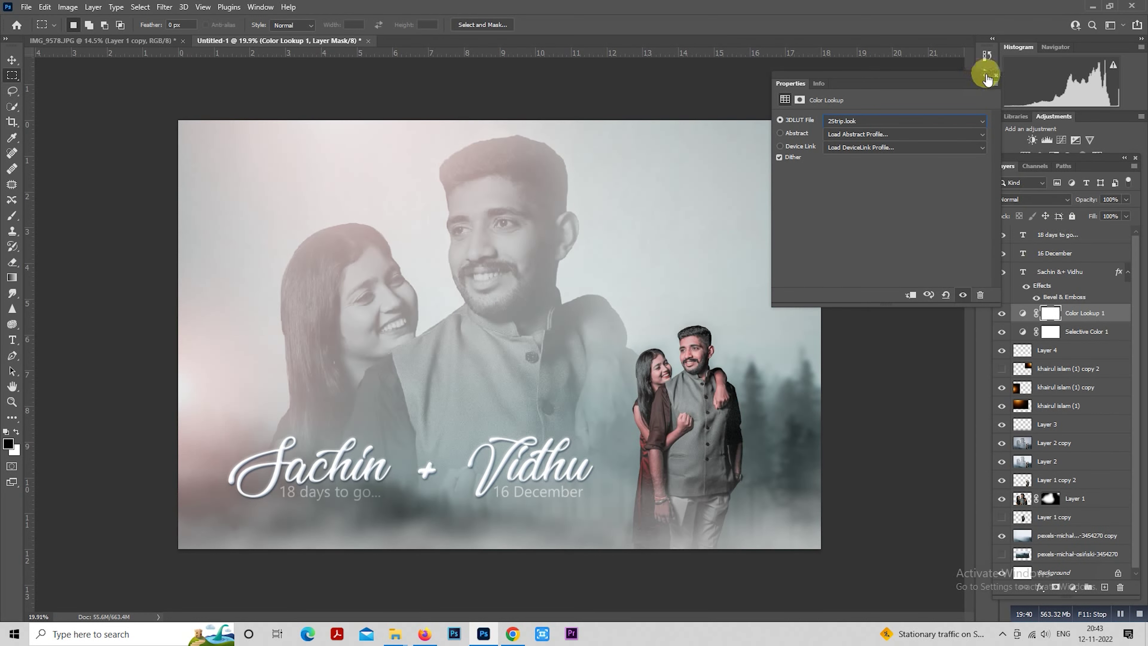
left_click(991, 76)
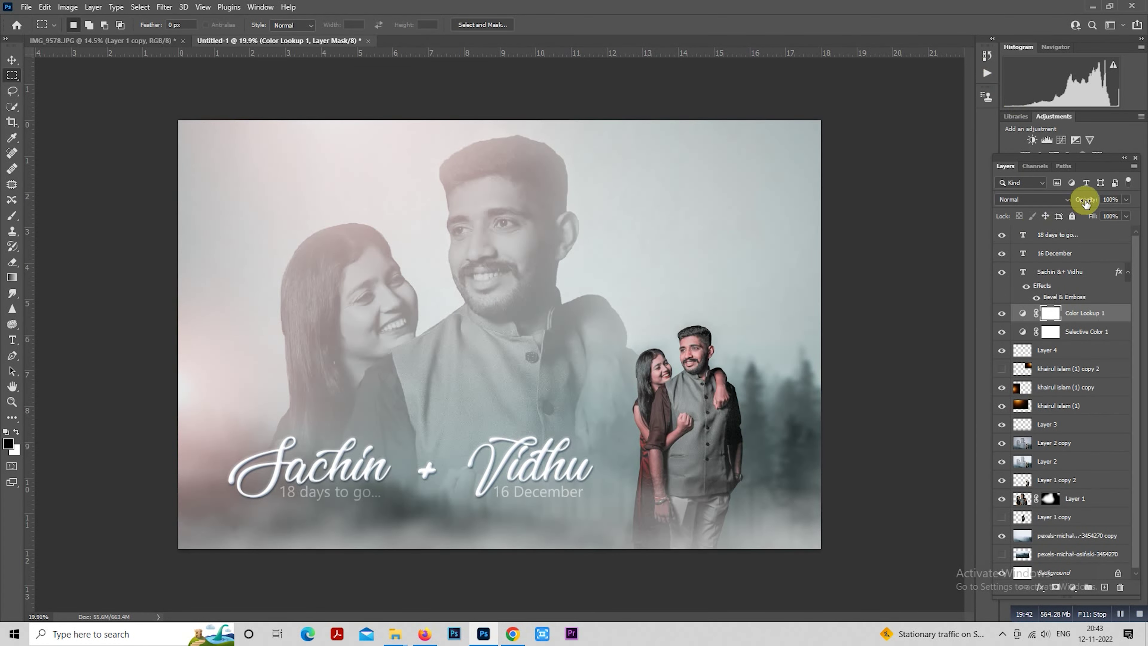
Set the Color Lookup opacity to 29% and show the warm sun glow layer.
left_click_drag(1085, 200, 1042, 207)
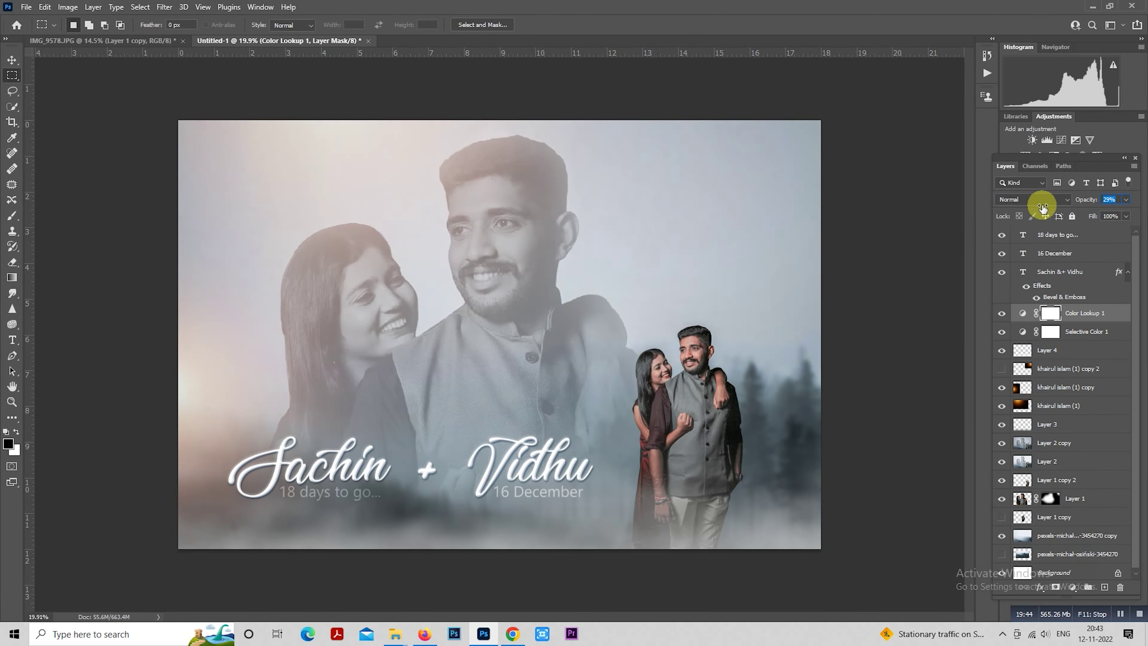
left_click(1001, 369)
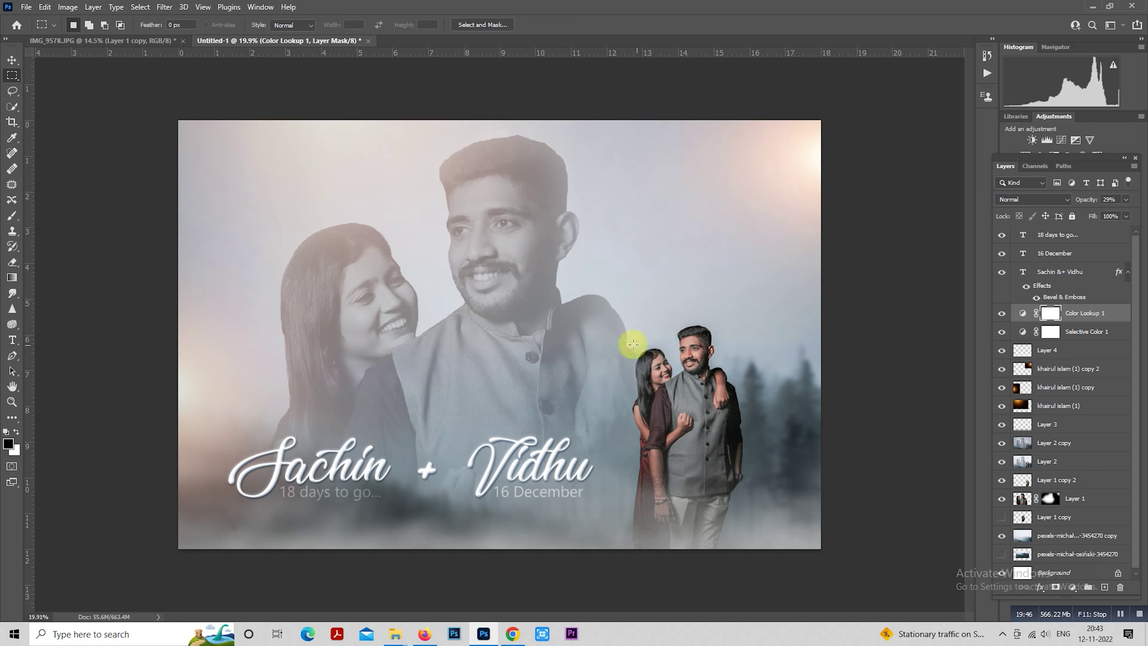
scroll(633, 344, "down", 2)
Scale the warm glow to about 91% and move it lower along the poster's right edge.
right_click(658, 259)
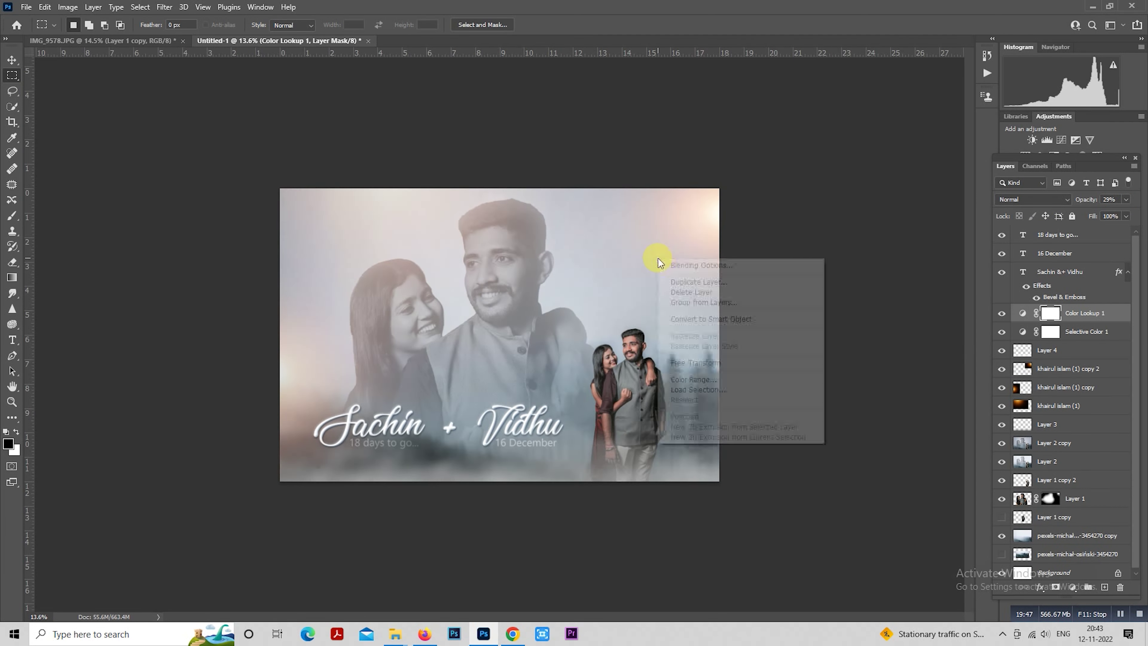
left_click(831, 316)
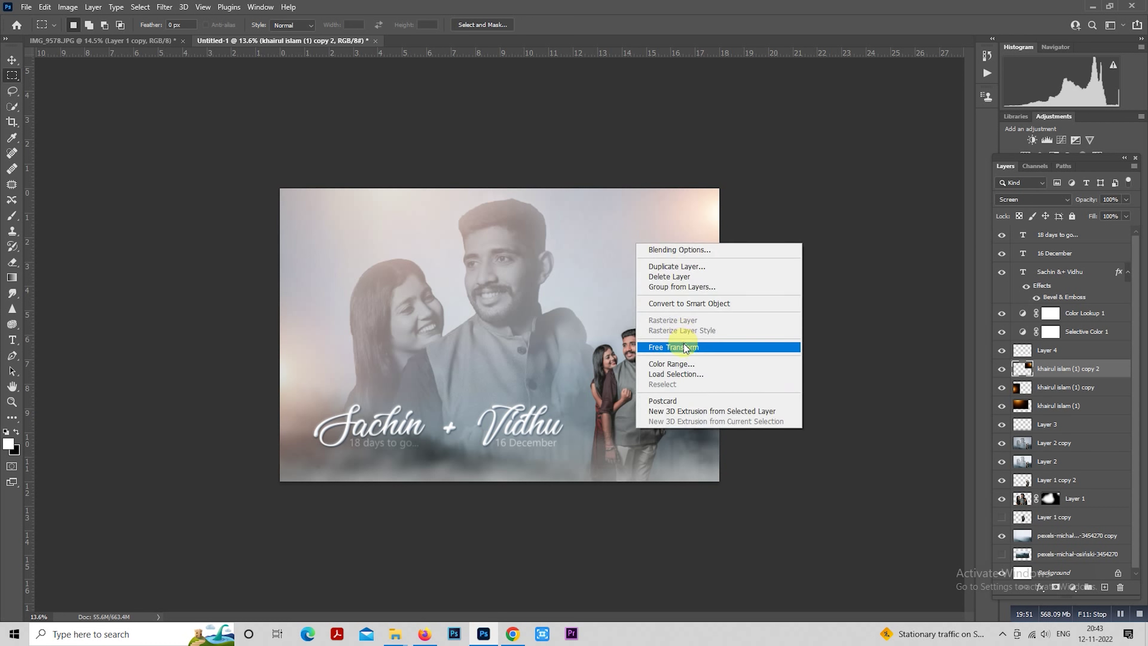
left_click(678, 347)
left_click_drag(712, 245, 720, 382)
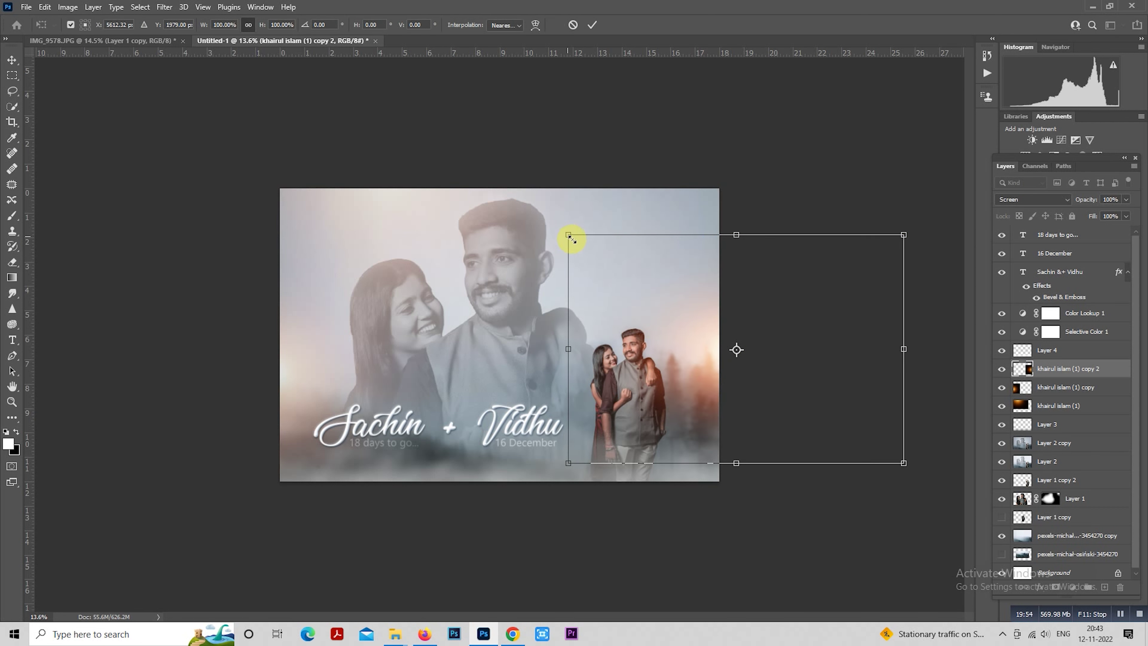
left_click_drag(569, 236, 583, 245)
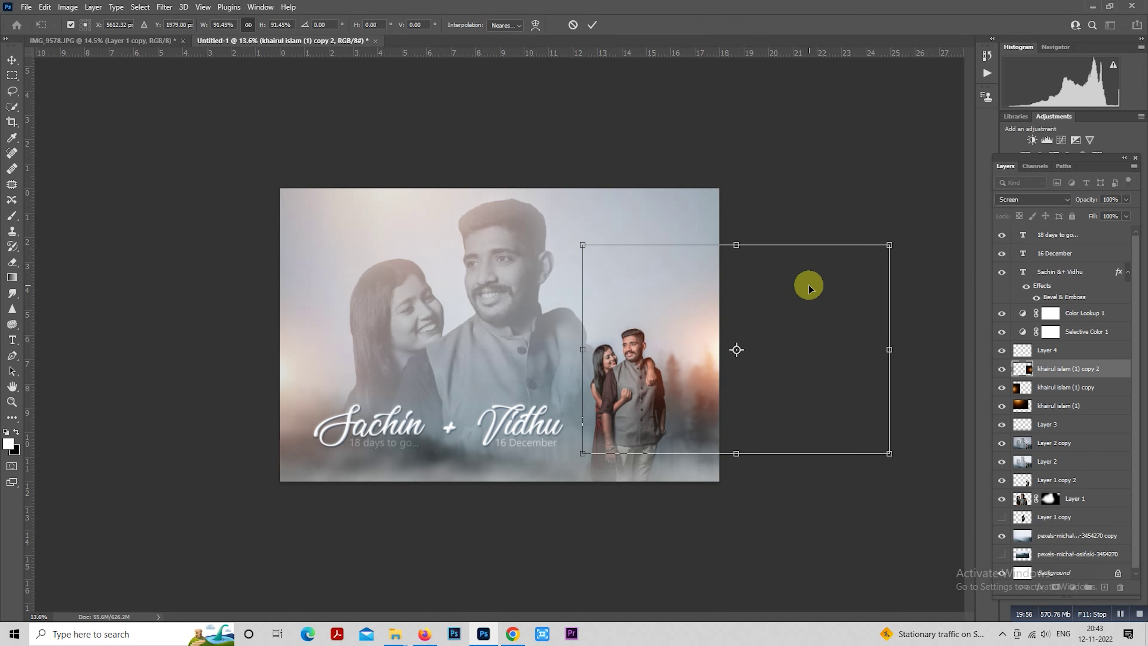
mouse_move(809, 288)
left_mouse_down()
mouse_move(809, 371)
mouse_move(810, 290)
left_mouse_up()
key("Return")
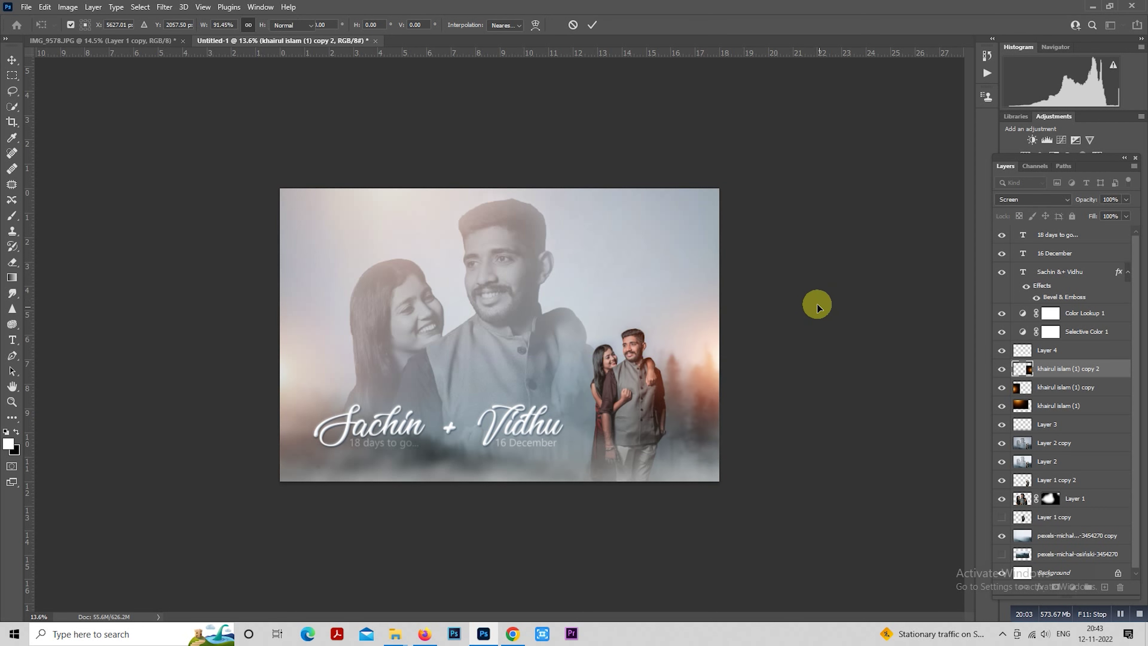
key("m")
key("ctrl+plus")
Select the '18 days to go…' text layer and add empty Layer 5 above it.
scroll(748, 278, "down", 2)
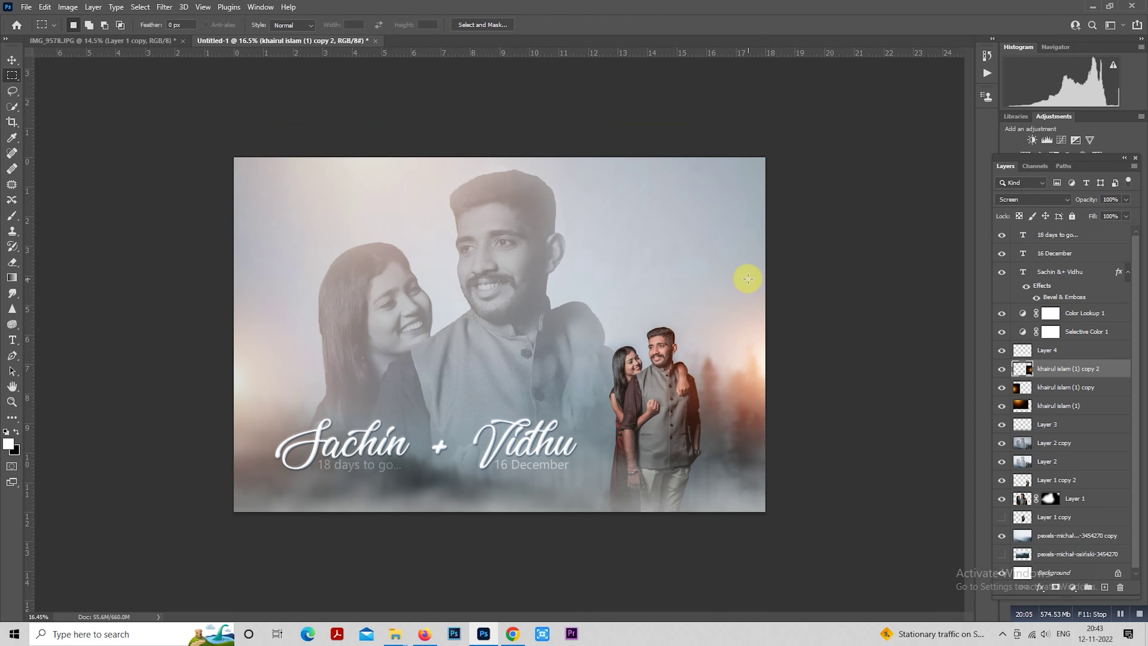
scroll(748, 278, "up", 1)
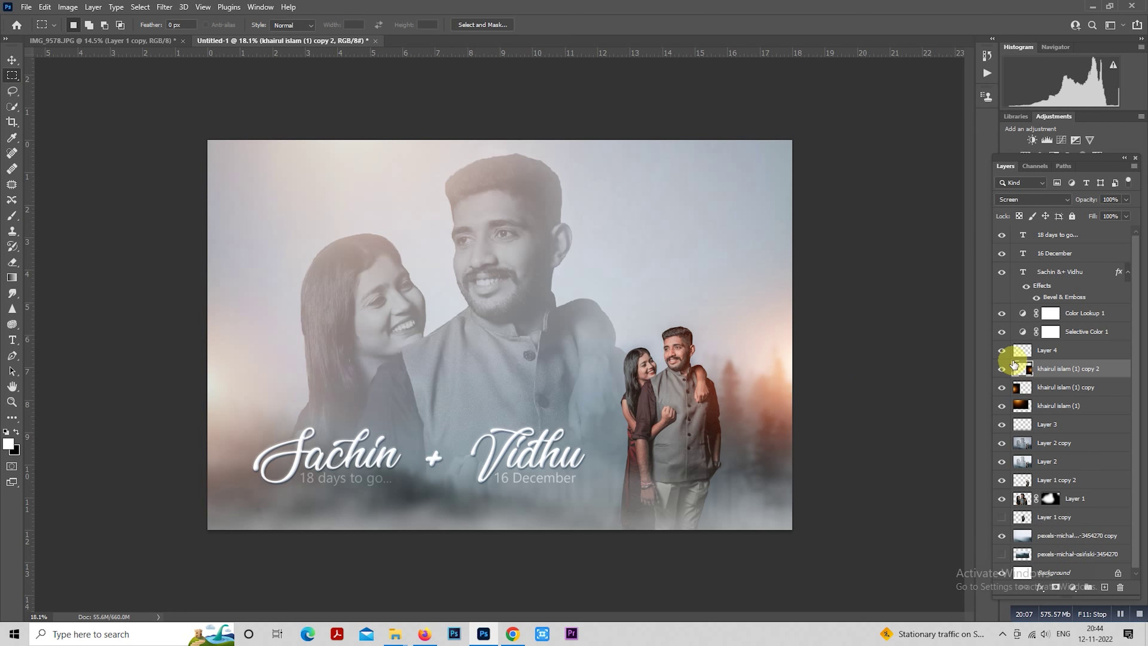
left_click(1003, 351)
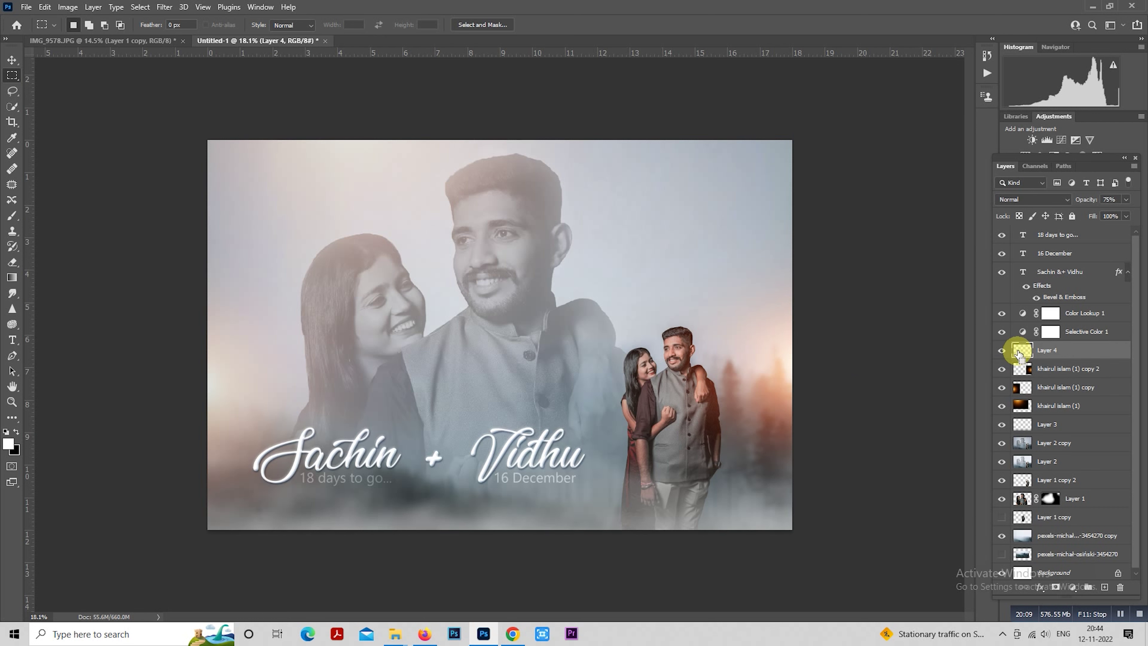
scroll(584, 386, "down", 1)
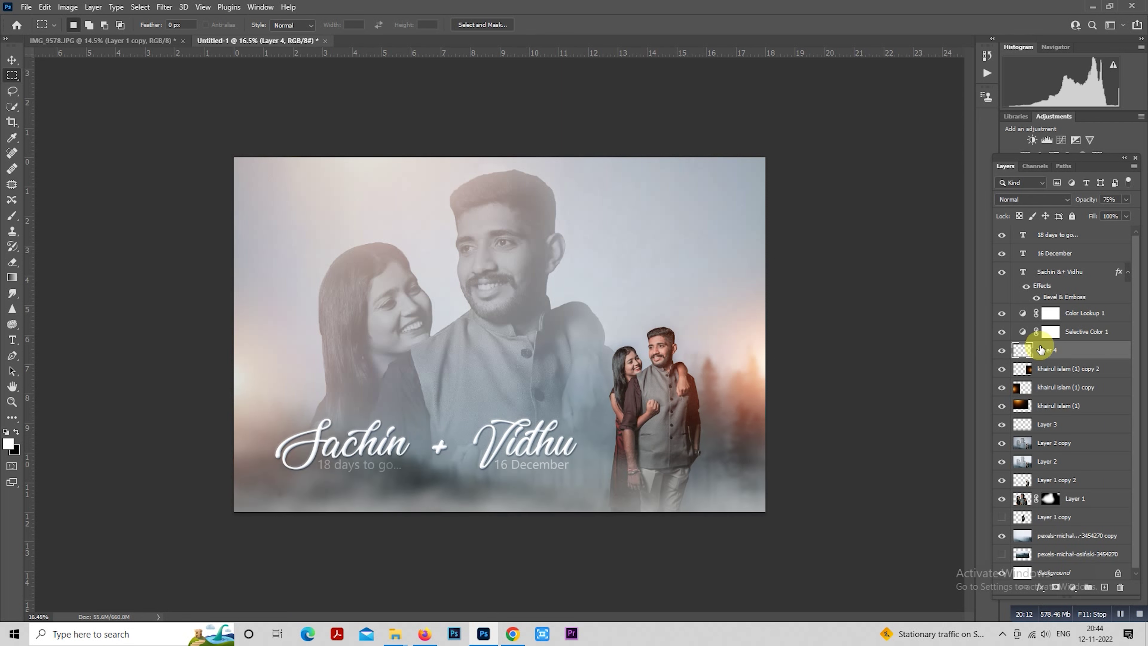
scroll(662, 343, "up", 1)
scroll(663, 342, "up", 1)
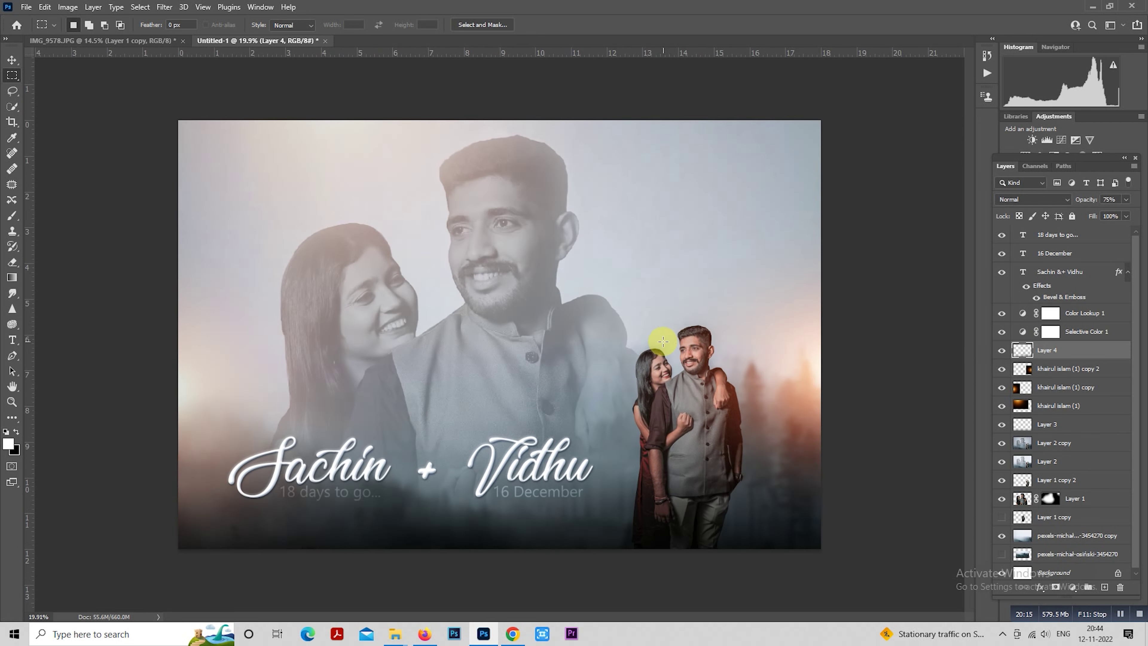
left_click(1068, 243)
left_click(1104, 587)
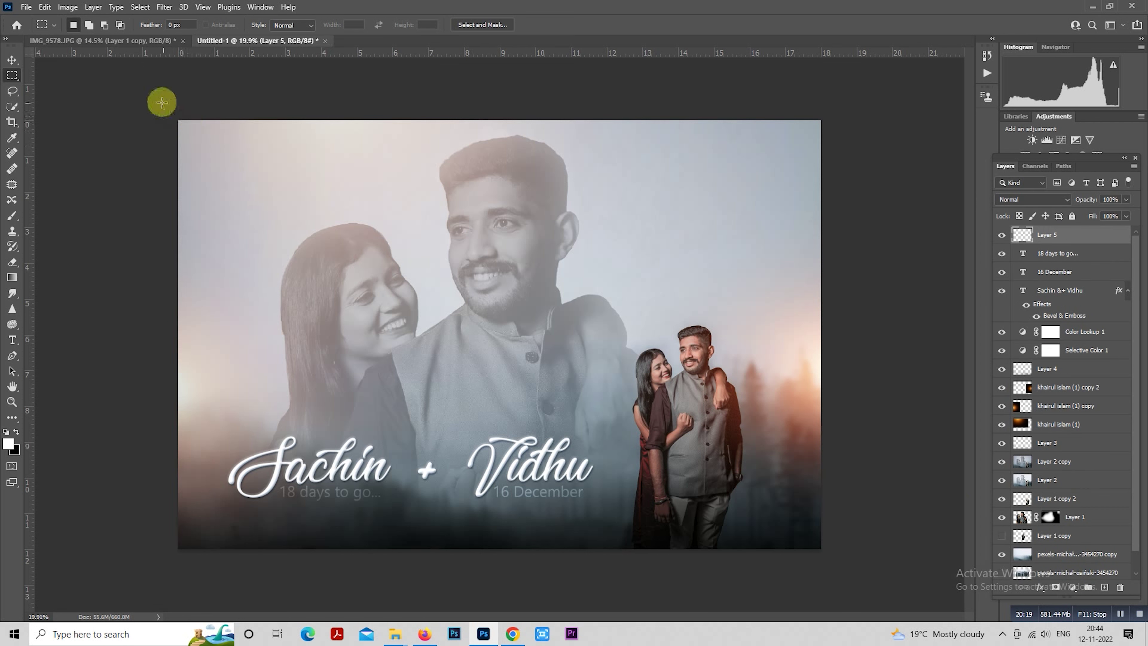
Select the whole canvas and apply a white inside stroke on Layer 5.
mouse_move(162, 103)
left_mouse_down()
mouse_move(372, 376)
mouse_move(971, 620)
left_mouse_up()
right_click(500, 192)
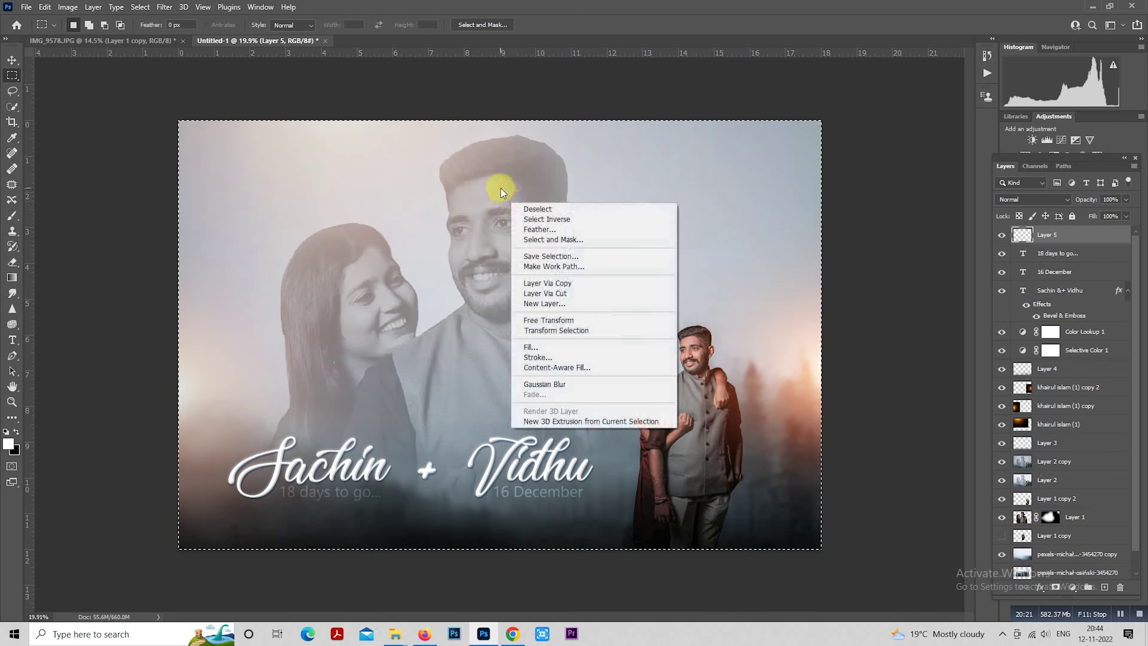
left_click(579, 358)
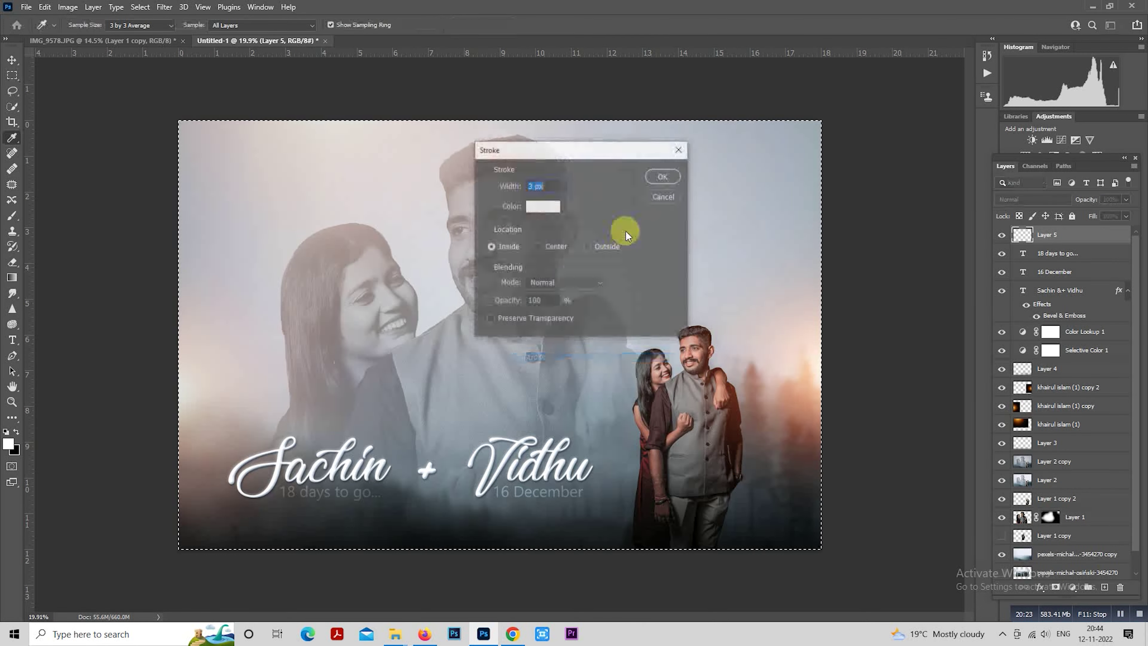
left_click(659, 176)
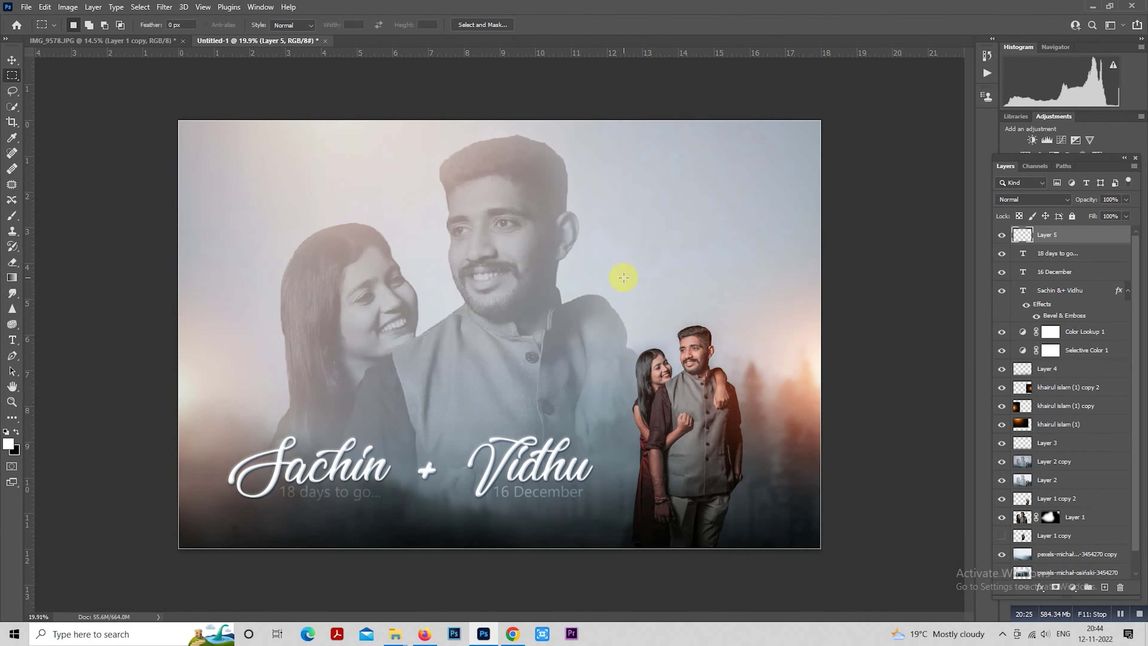
Lower Layer 5's border opacity to 55%.
scroll(746, 272, "up", 1)
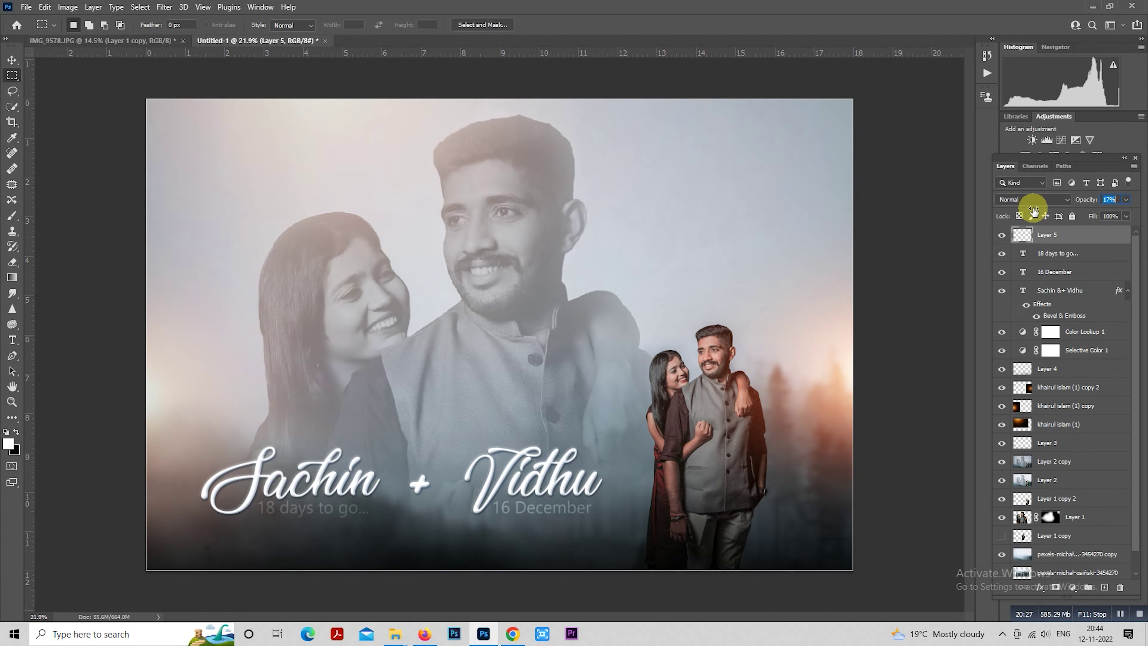
left_click_drag(1081, 202, 1014, 217)
scroll(678, 294, "down", 1)
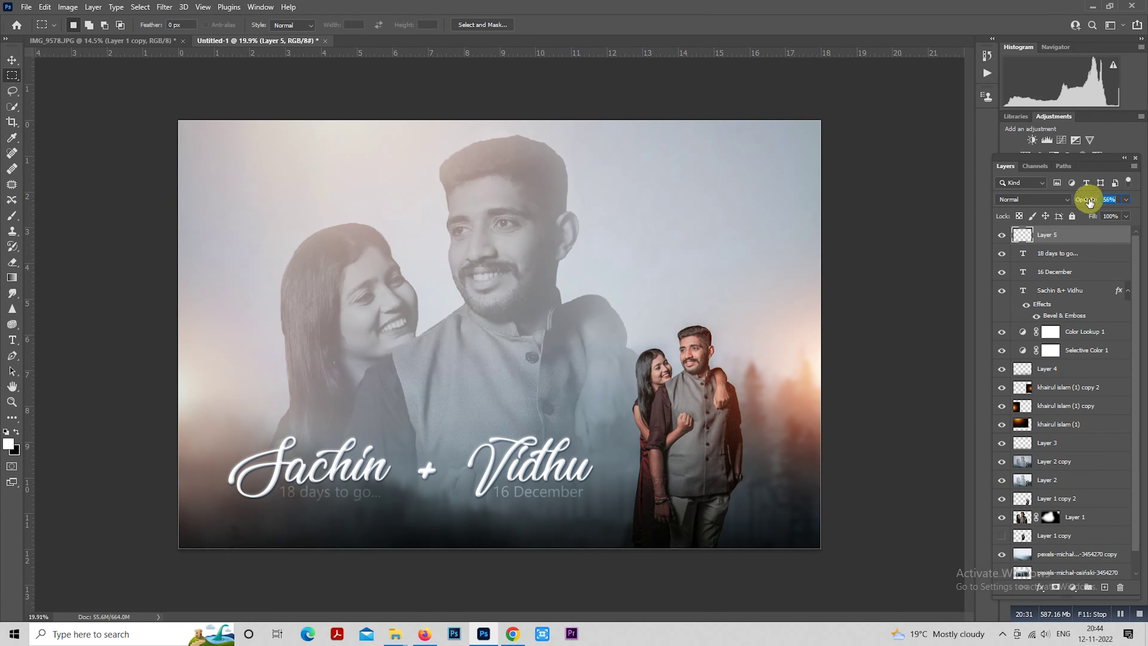
left_click_drag(1089, 202, 1087, 202)
scroll(627, 315, "down", 1)
scroll(632, 326, "up", 1)
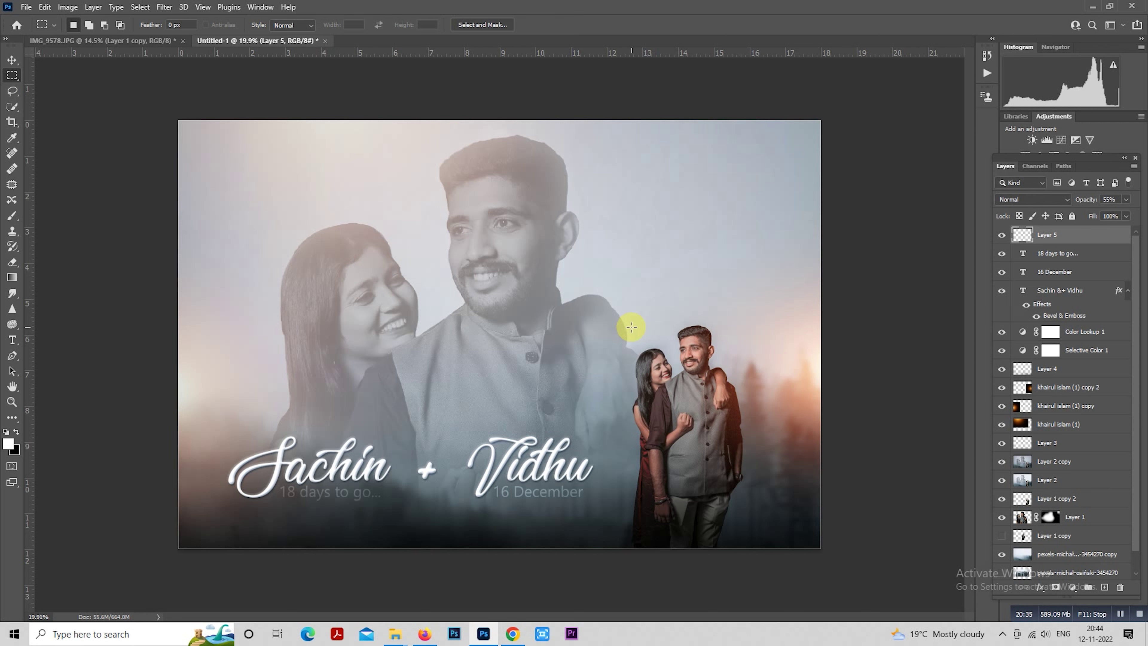
scroll(632, 326, "down", 1)
scroll(632, 326, "up", 1)
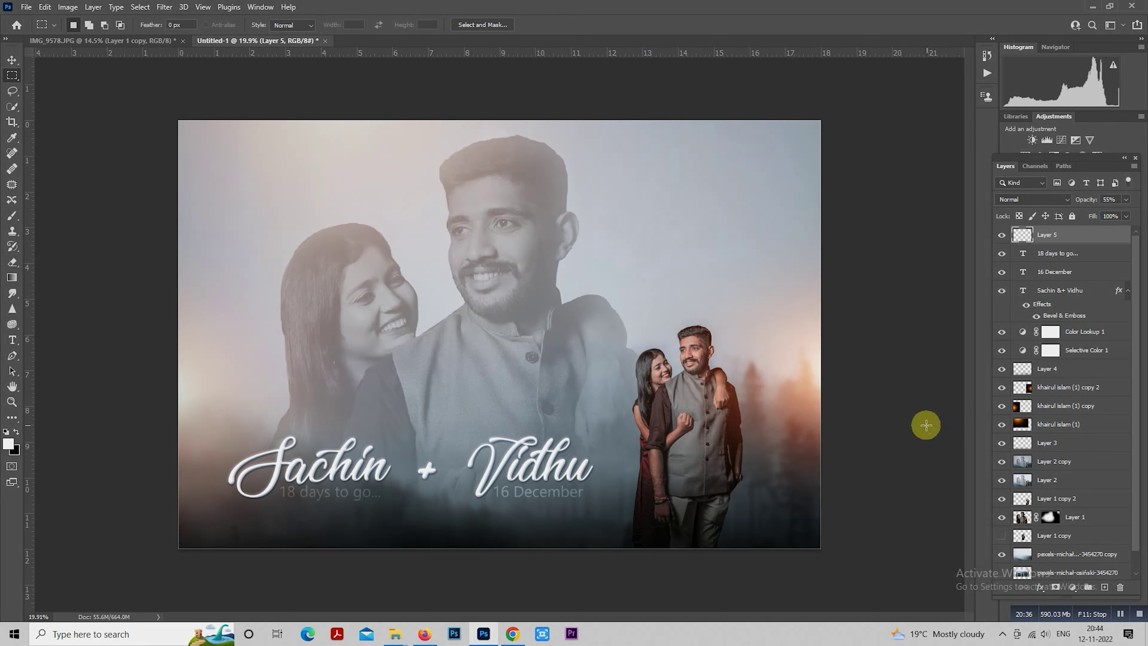